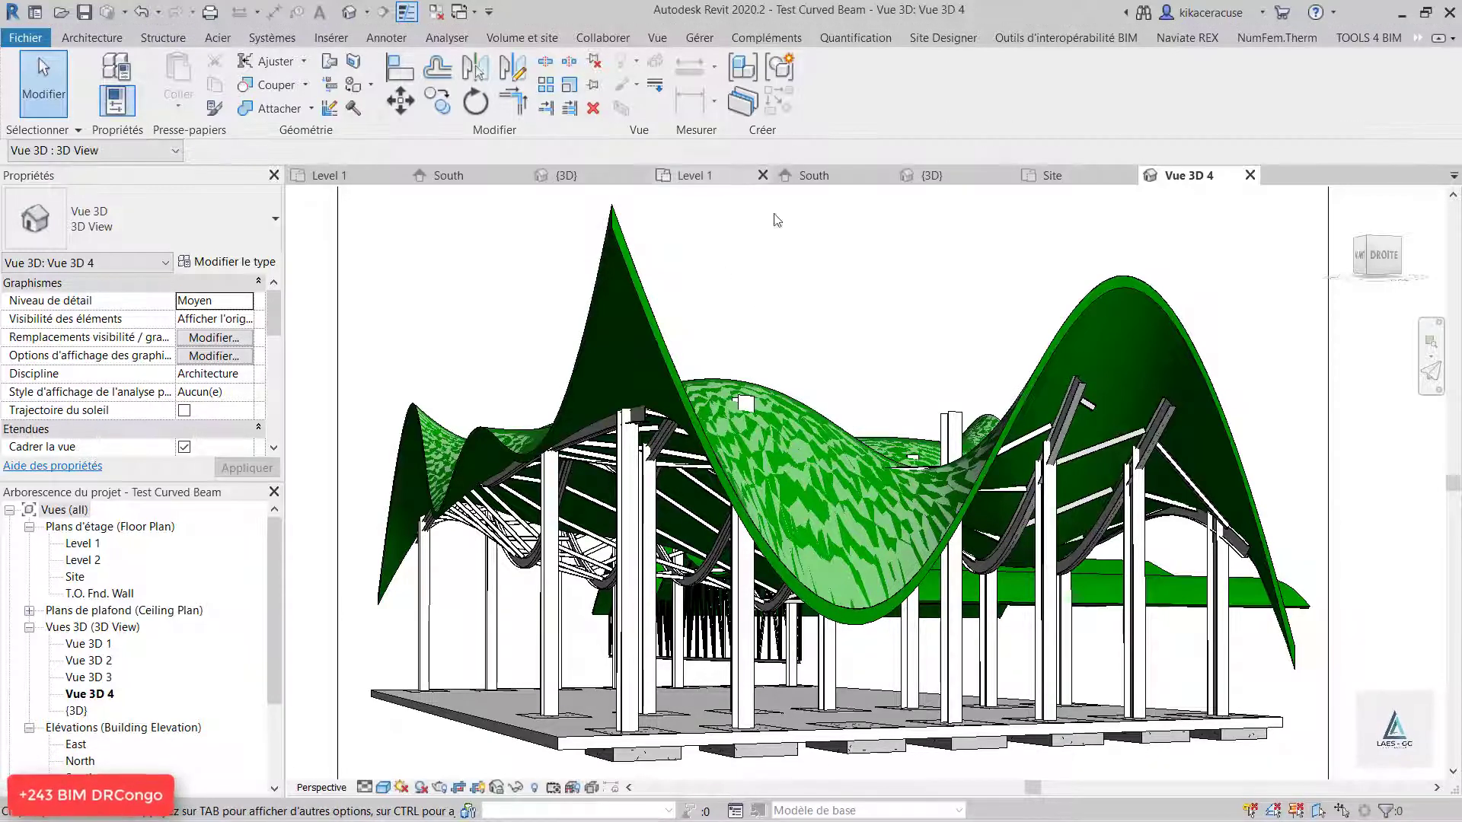
- Close the Vue 3D 4 perspective and examine the existing wavy roof in Projet3's Site plan and 3D view
left_click(1250, 175)
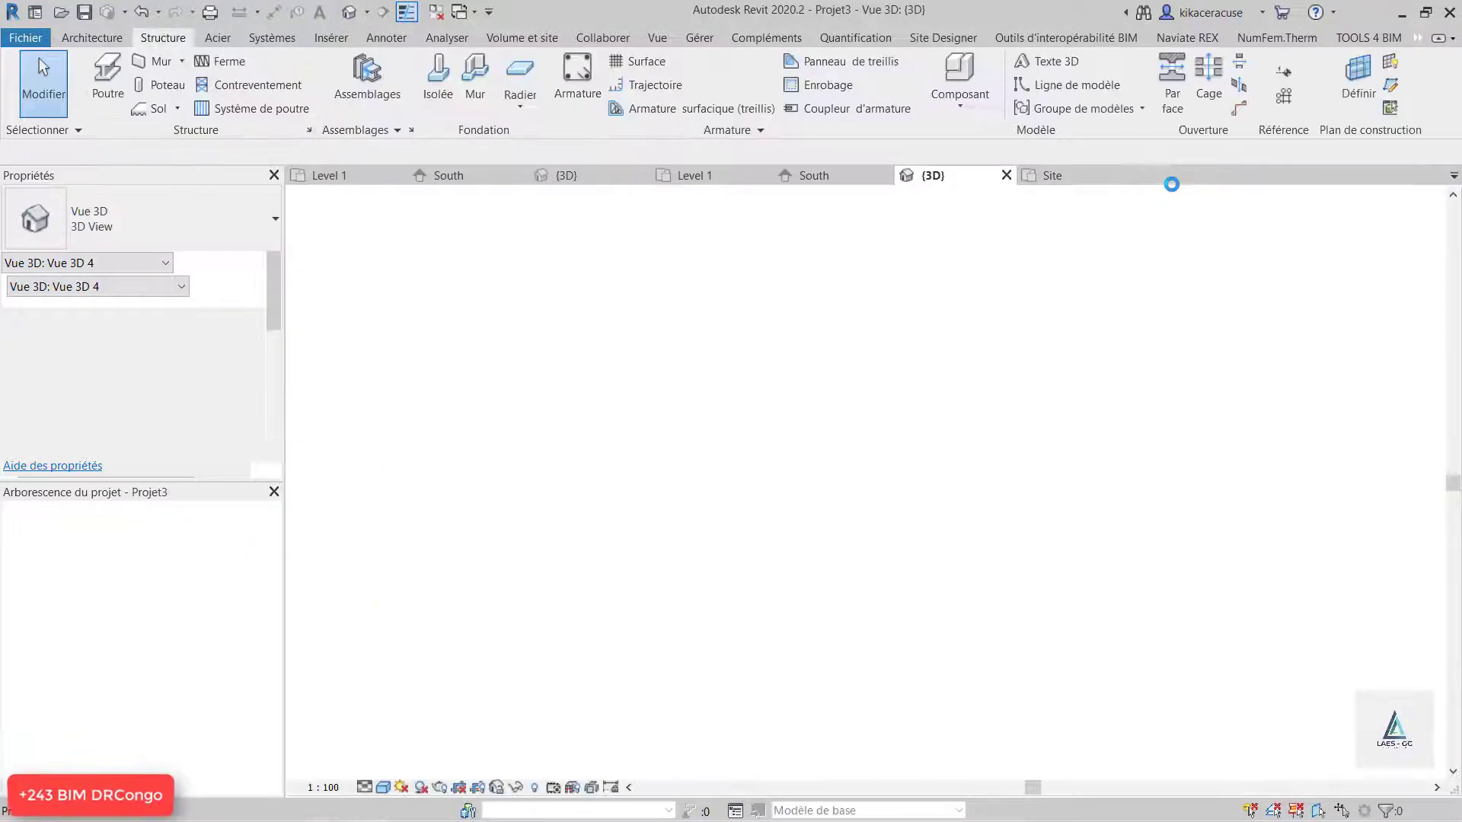
left_click(1052, 176)
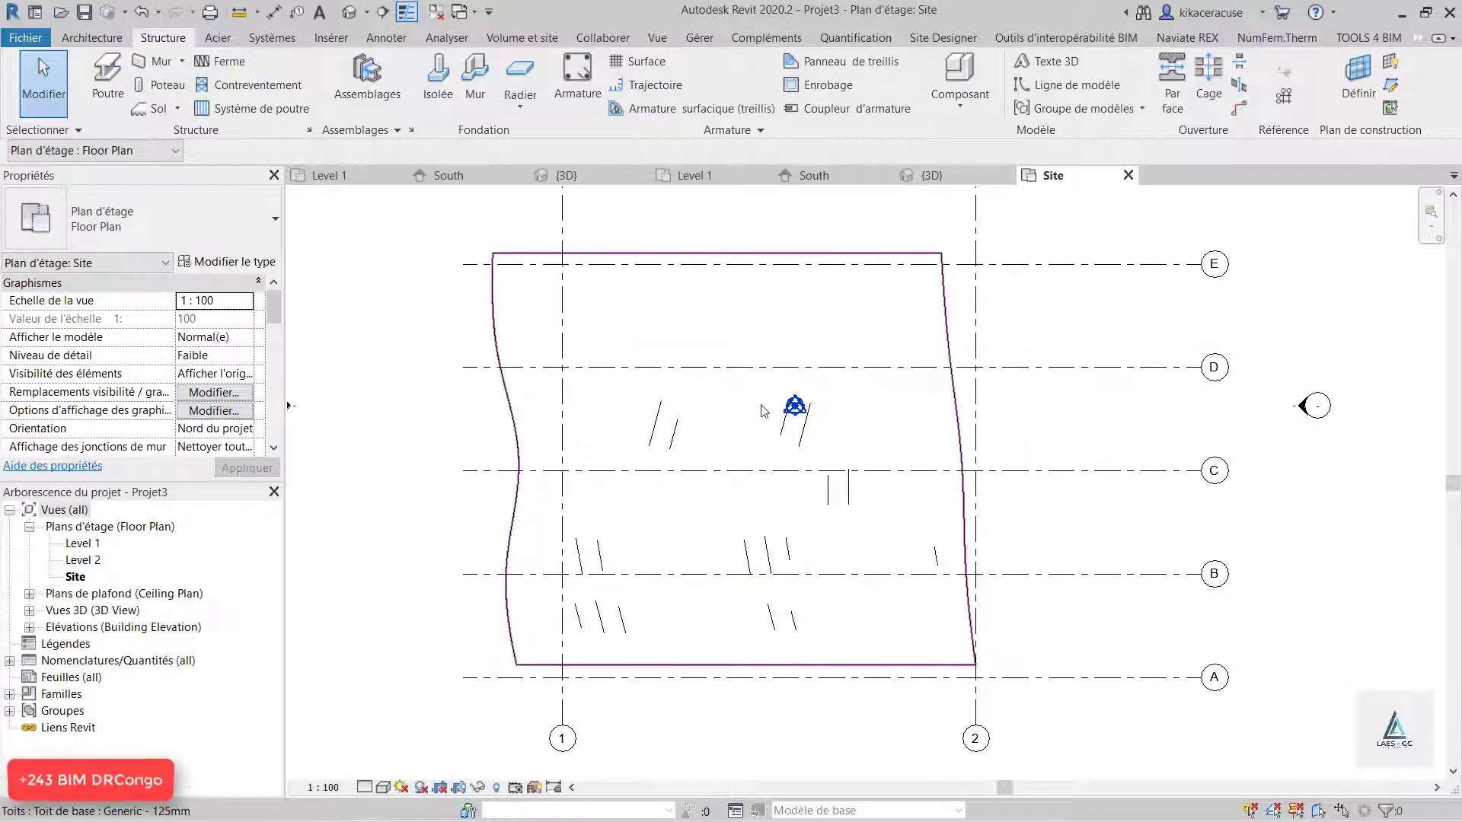
left_click(342, 10)
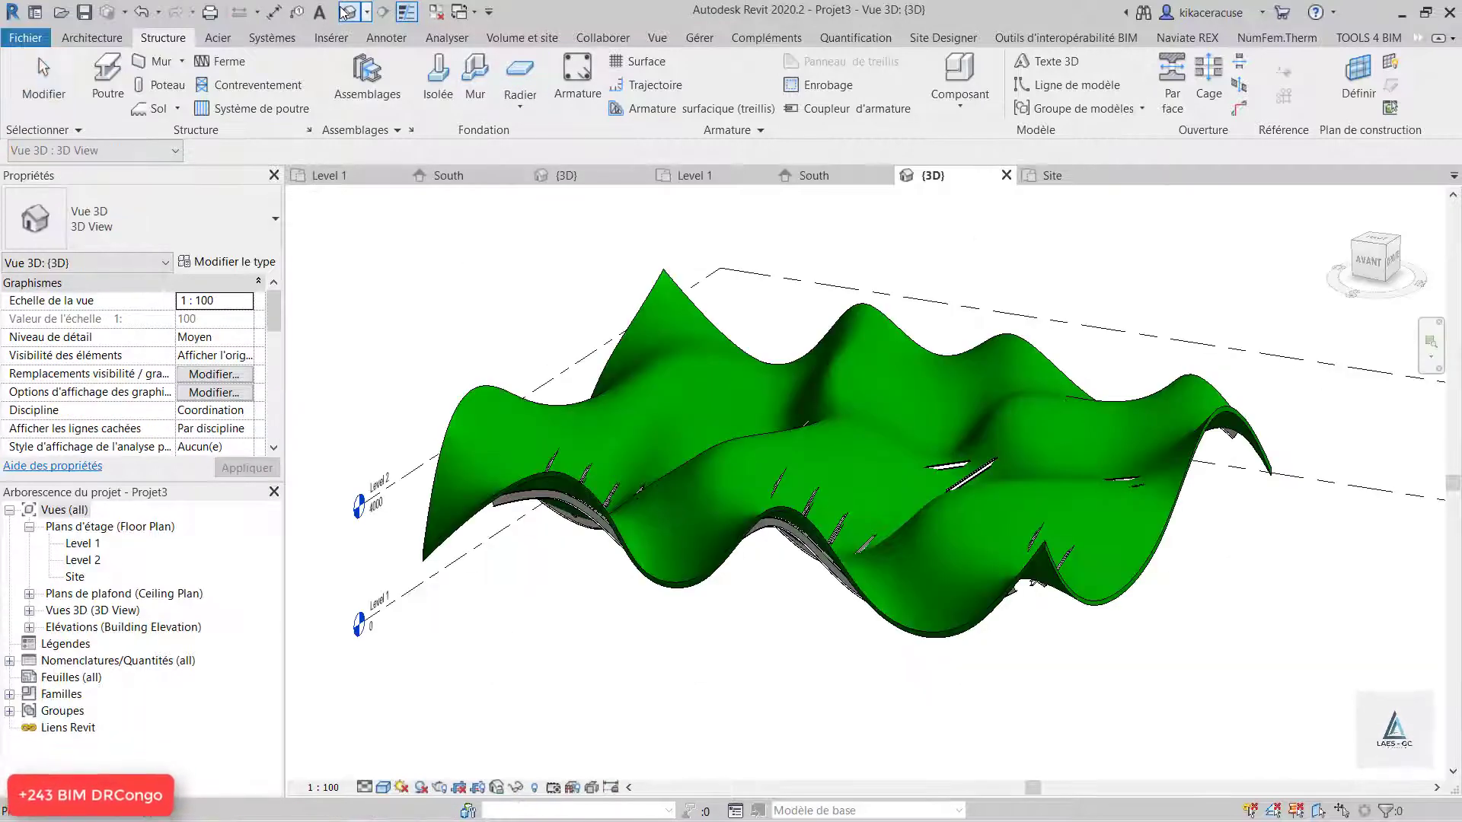
scroll(836, 500, "down", 4)
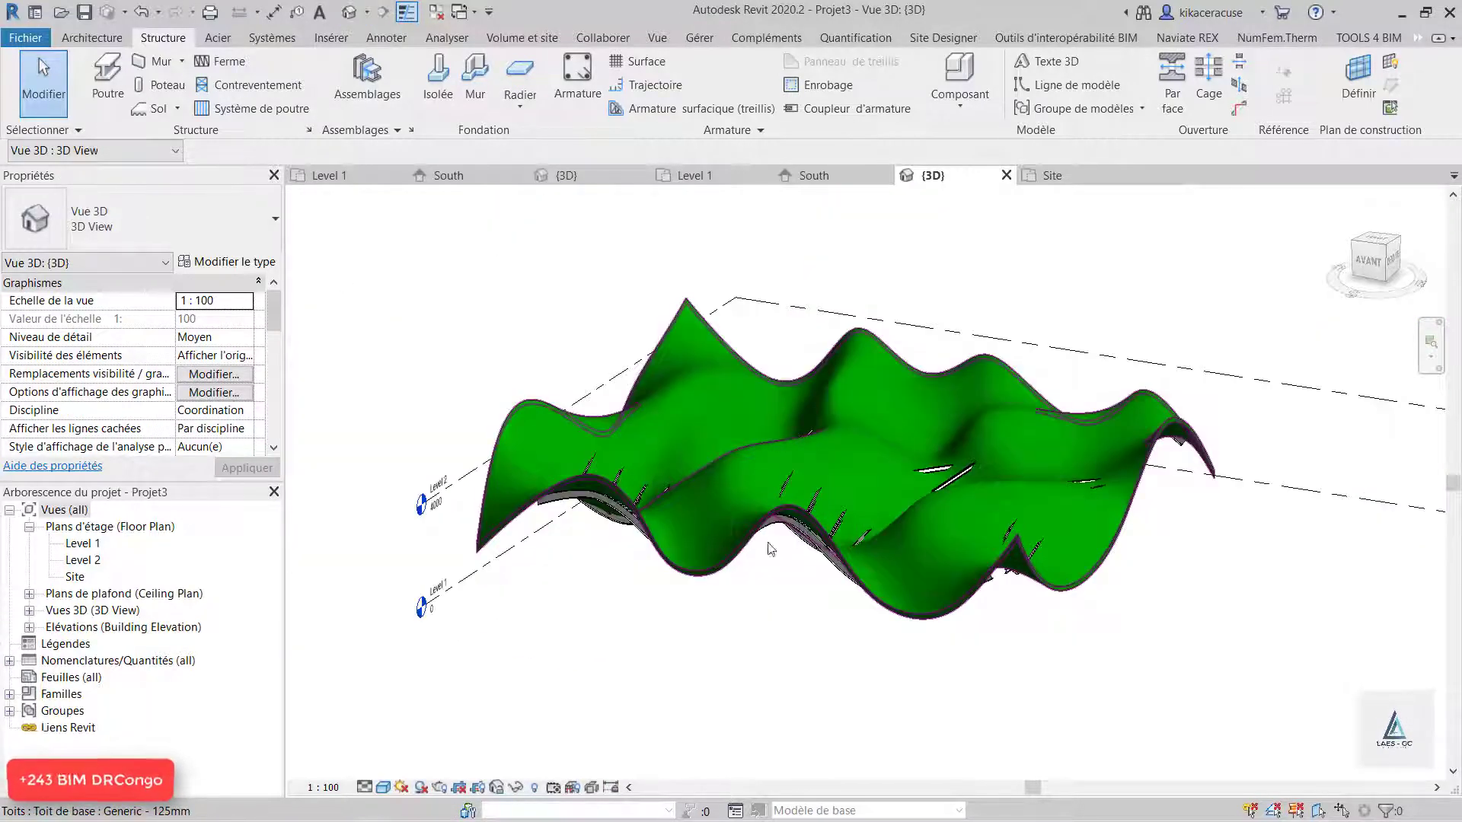
middle_click_drag(770, 548, 739, 533, "shift")
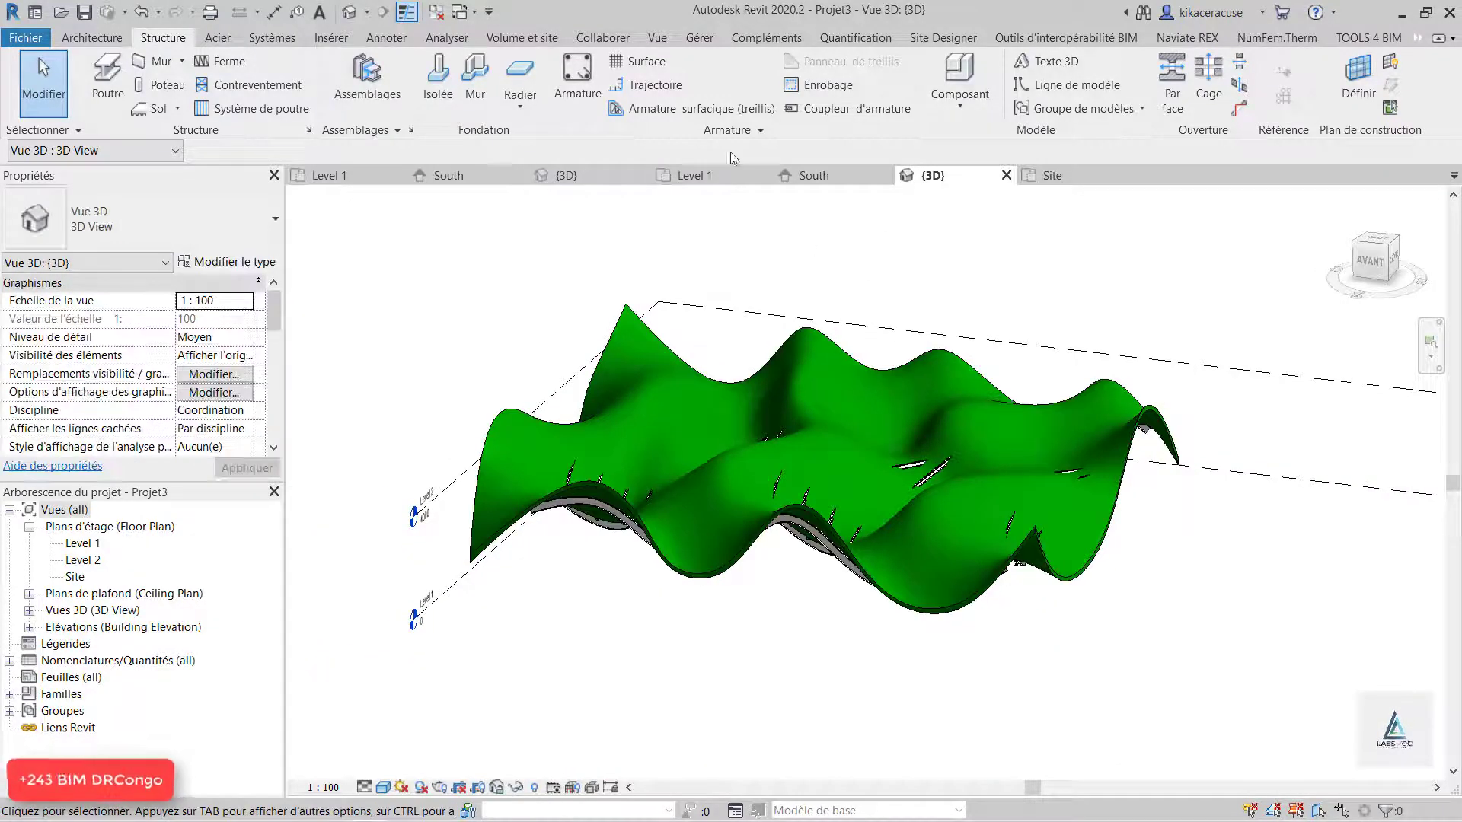
- Open the South elevation and set its detail level to Elevé
left_click(814, 176)
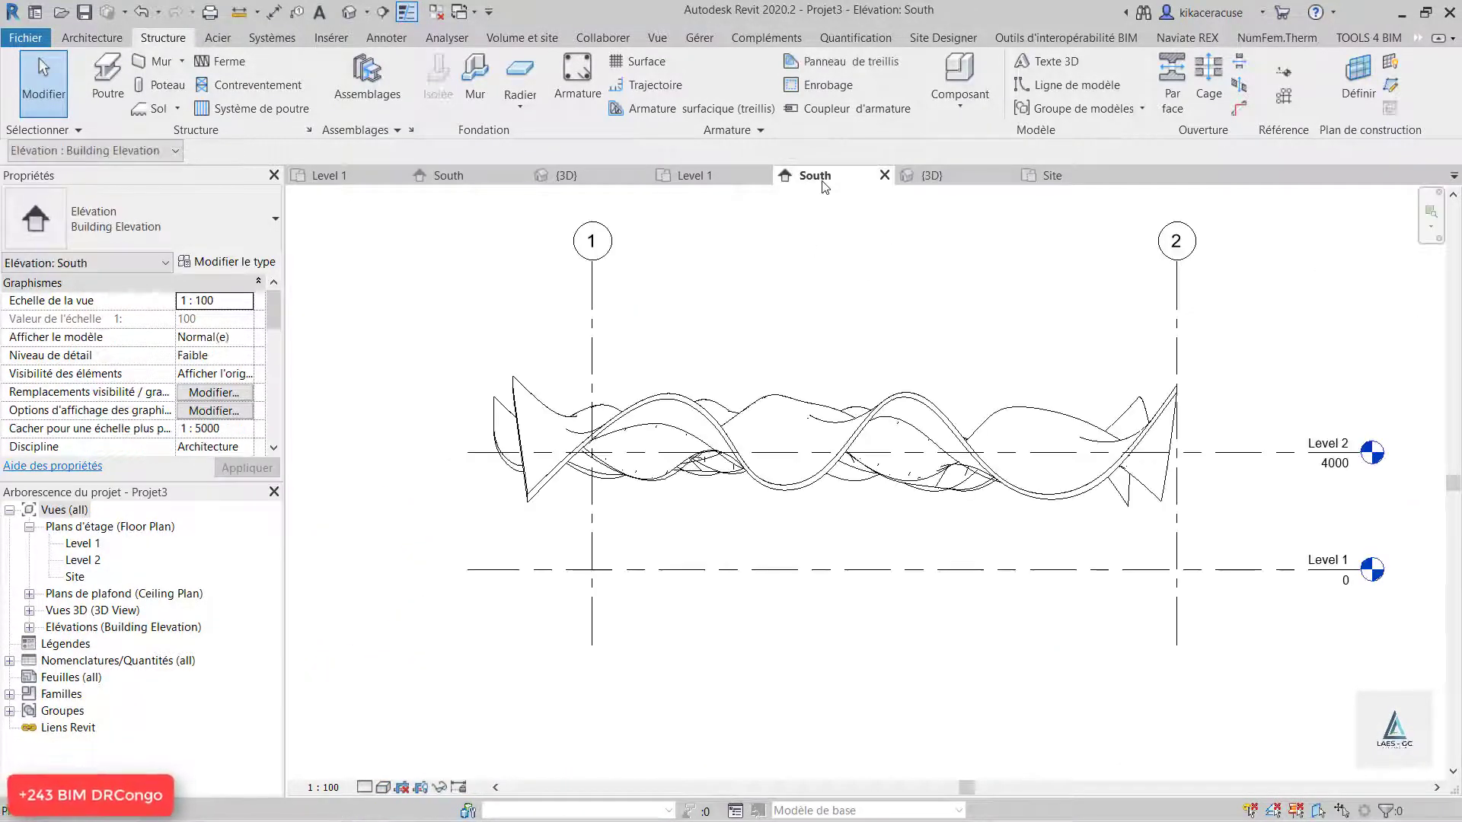
scroll(1170, 489, "down", 2)
scroll(663, 363, "up", 5)
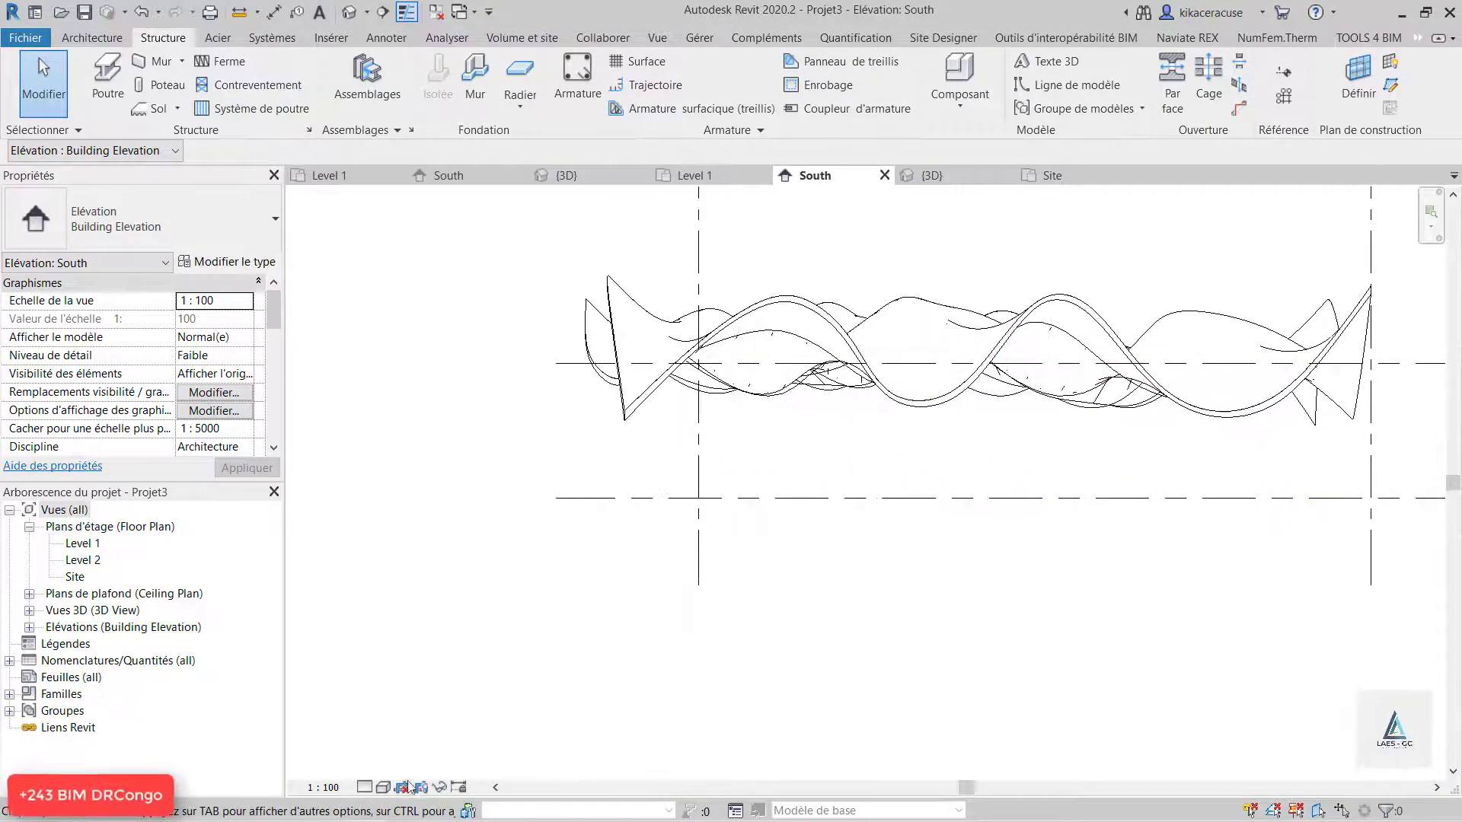
left_click(363, 789)
left_click(382, 770)
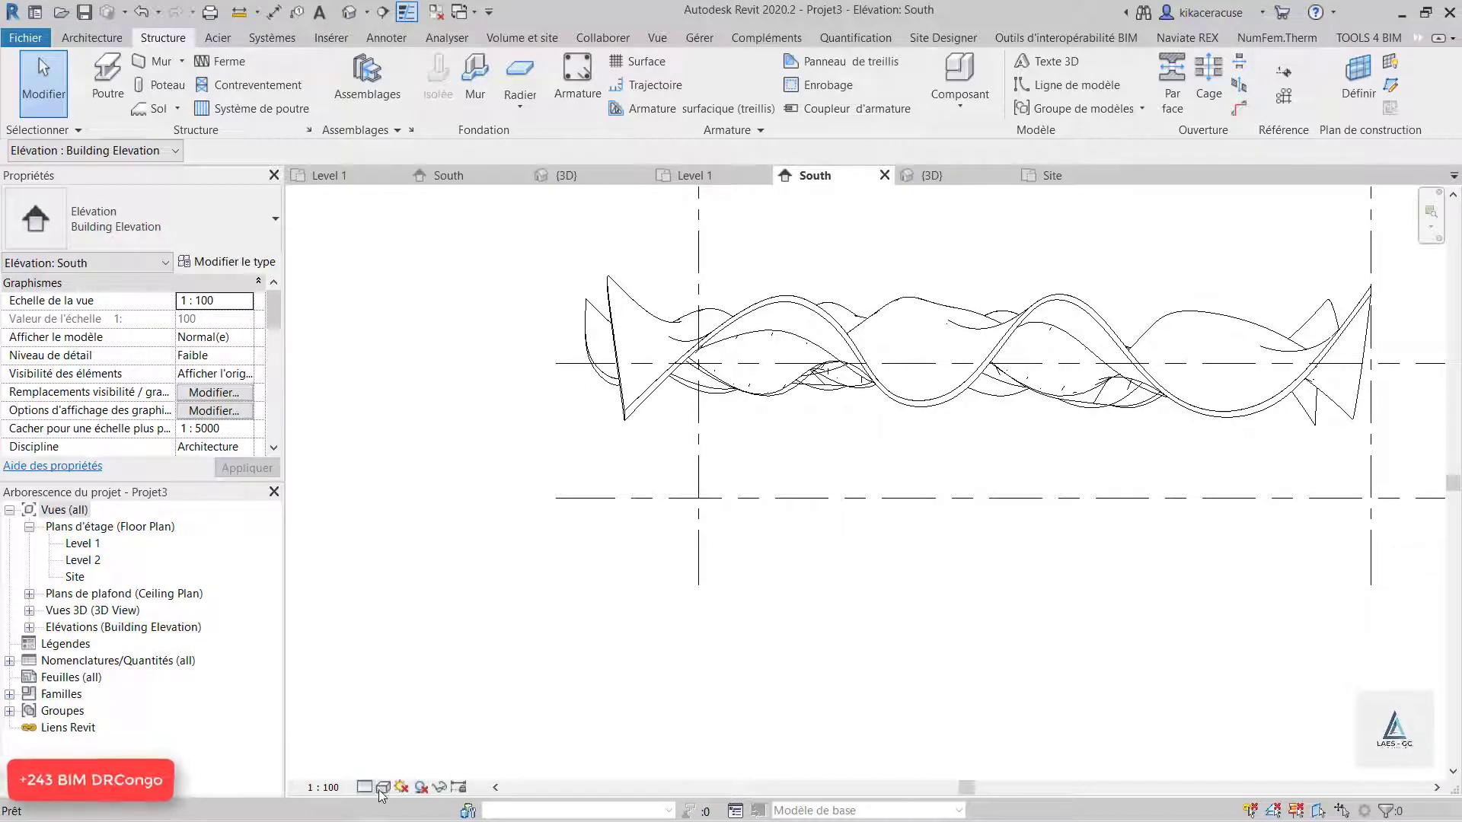
- Preview the South elevation in the Ombré visual style and return it to Ligne cachée
left_click(383, 787)
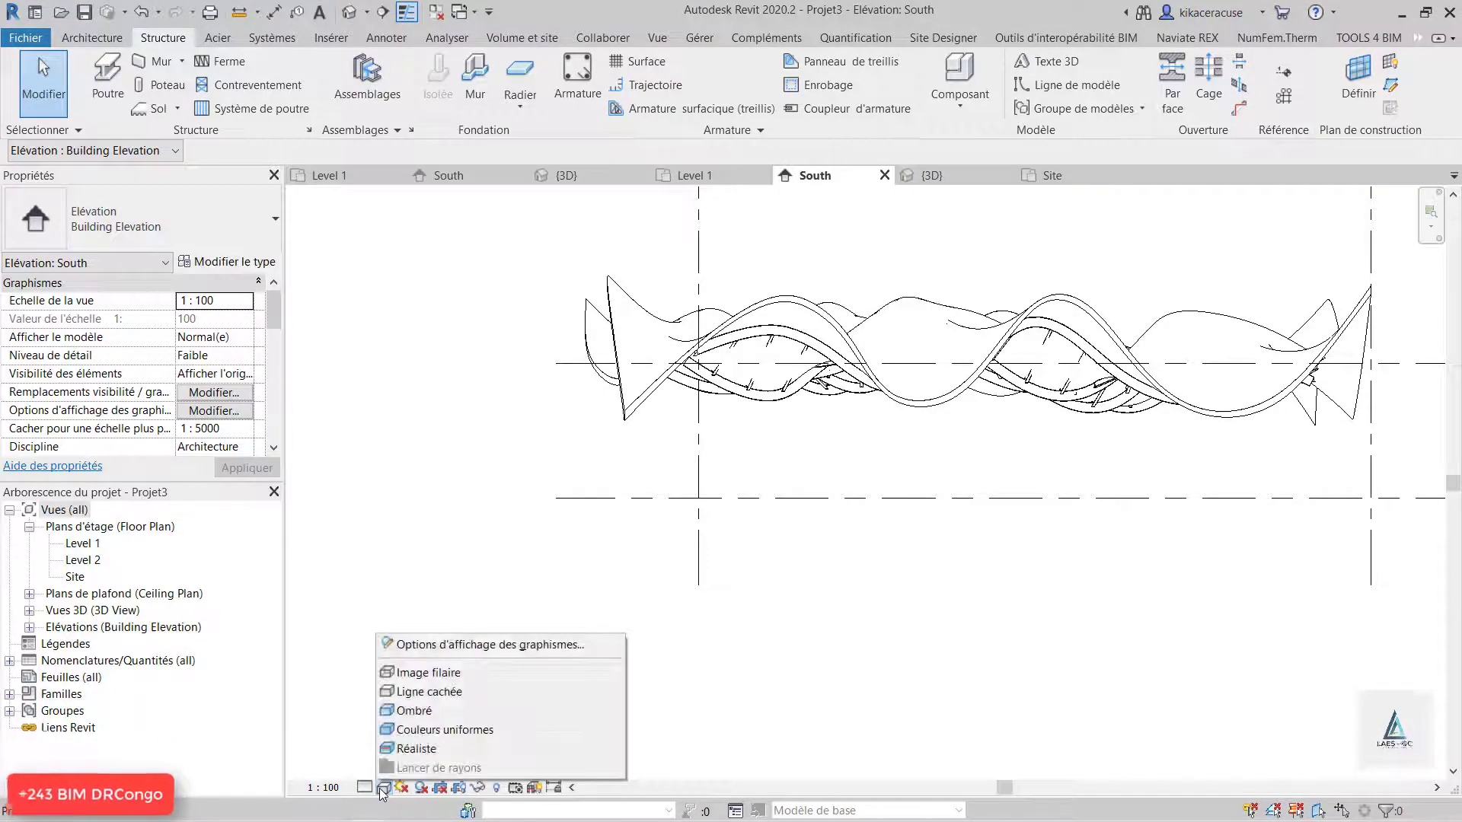
left_click(417, 710)
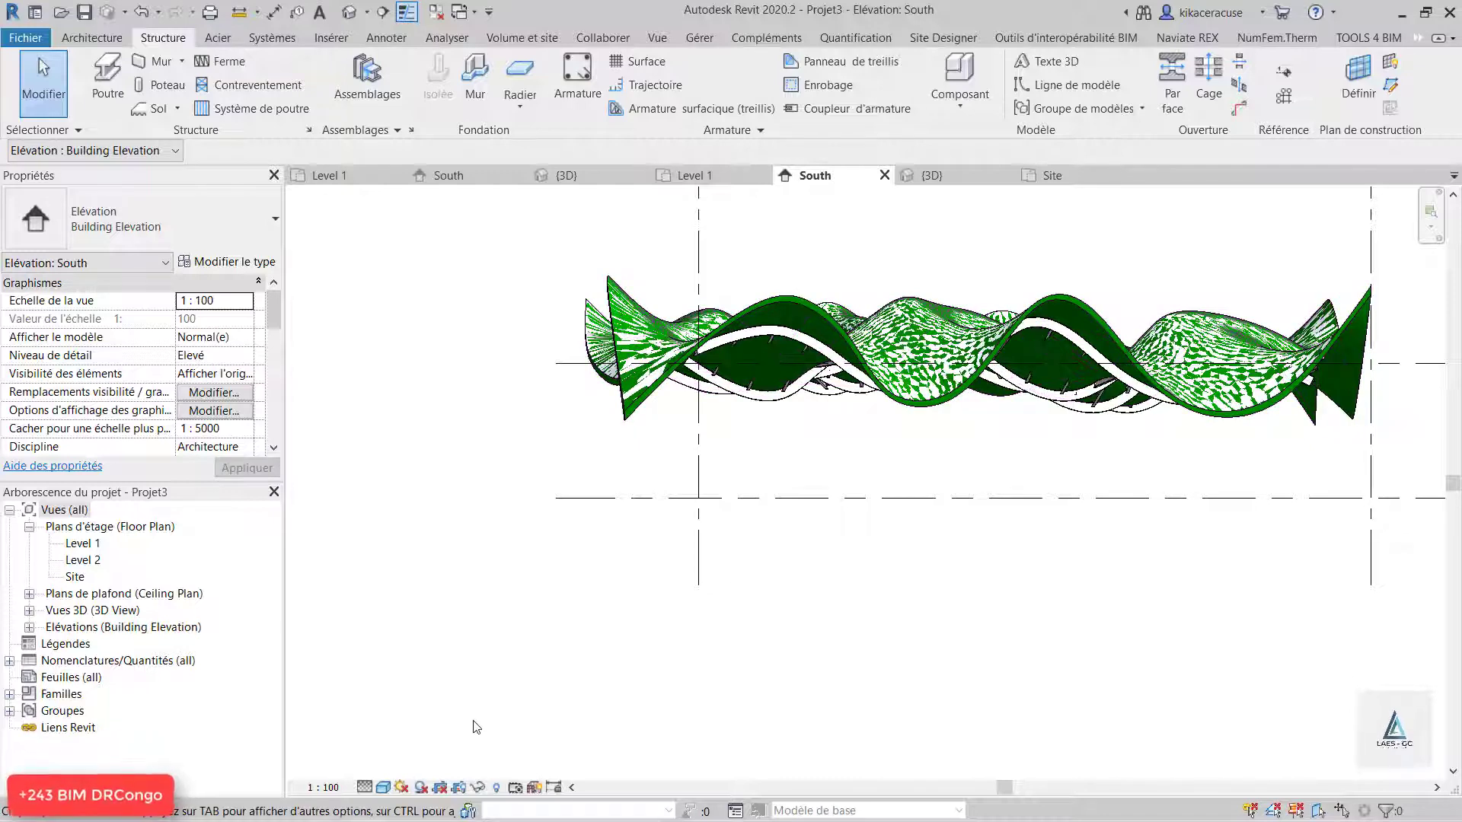
left_click(366, 789)
left_click(390, 770)
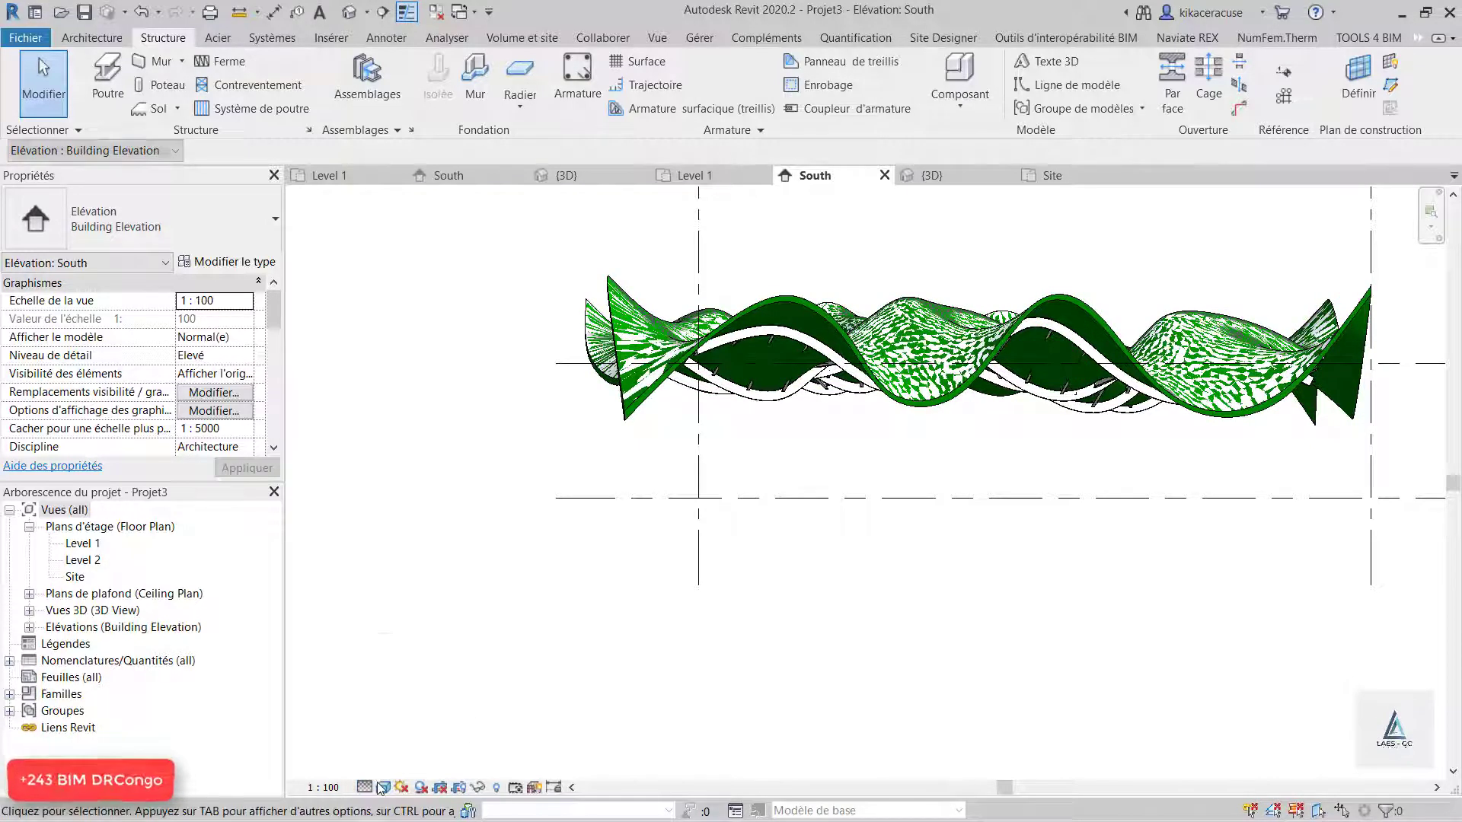
left_click(385, 789)
left_click(422, 693)
scroll(889, 633, "down", 3)
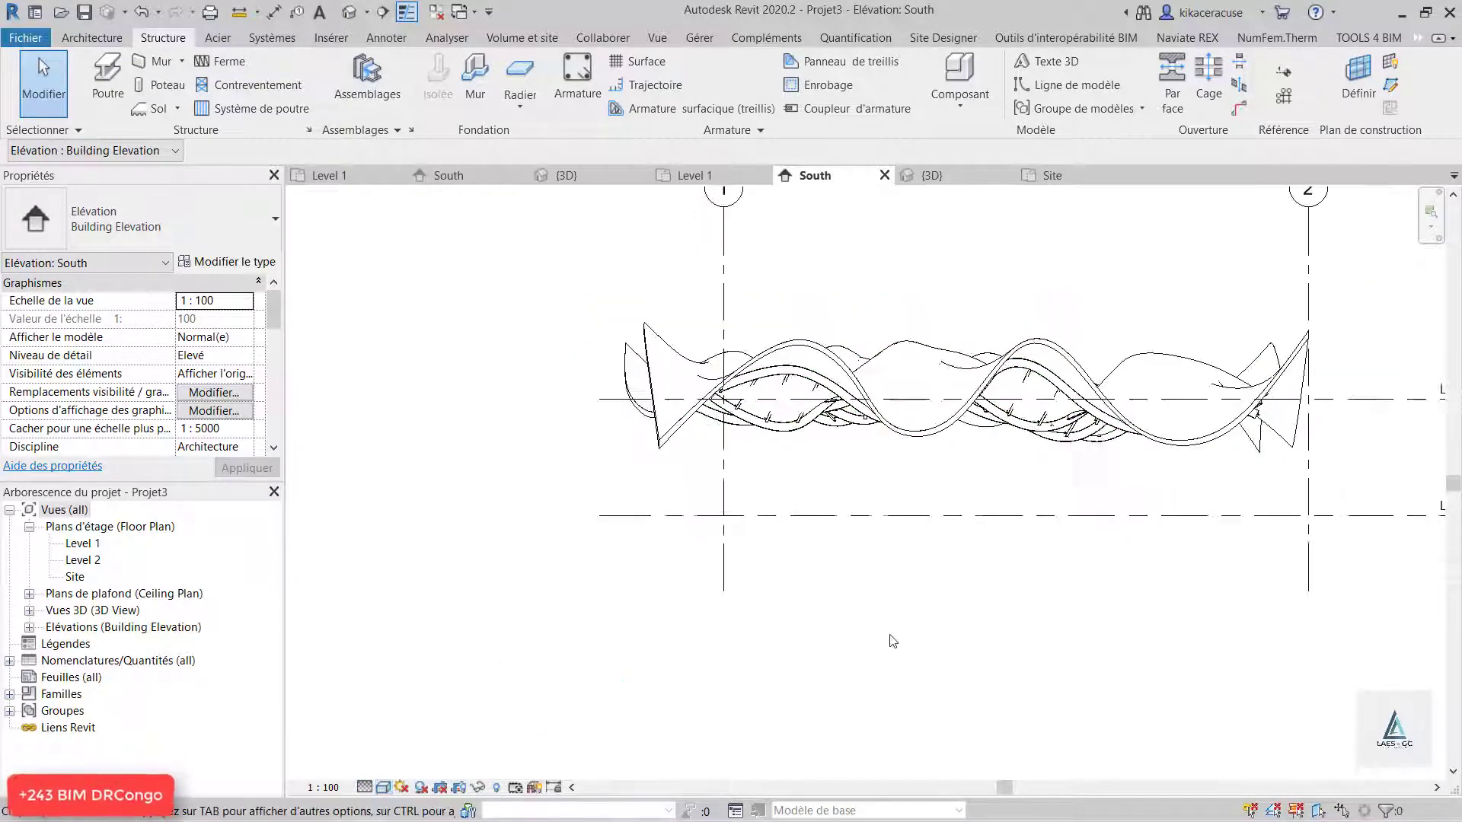
scroll(622, 505, "up", 1)
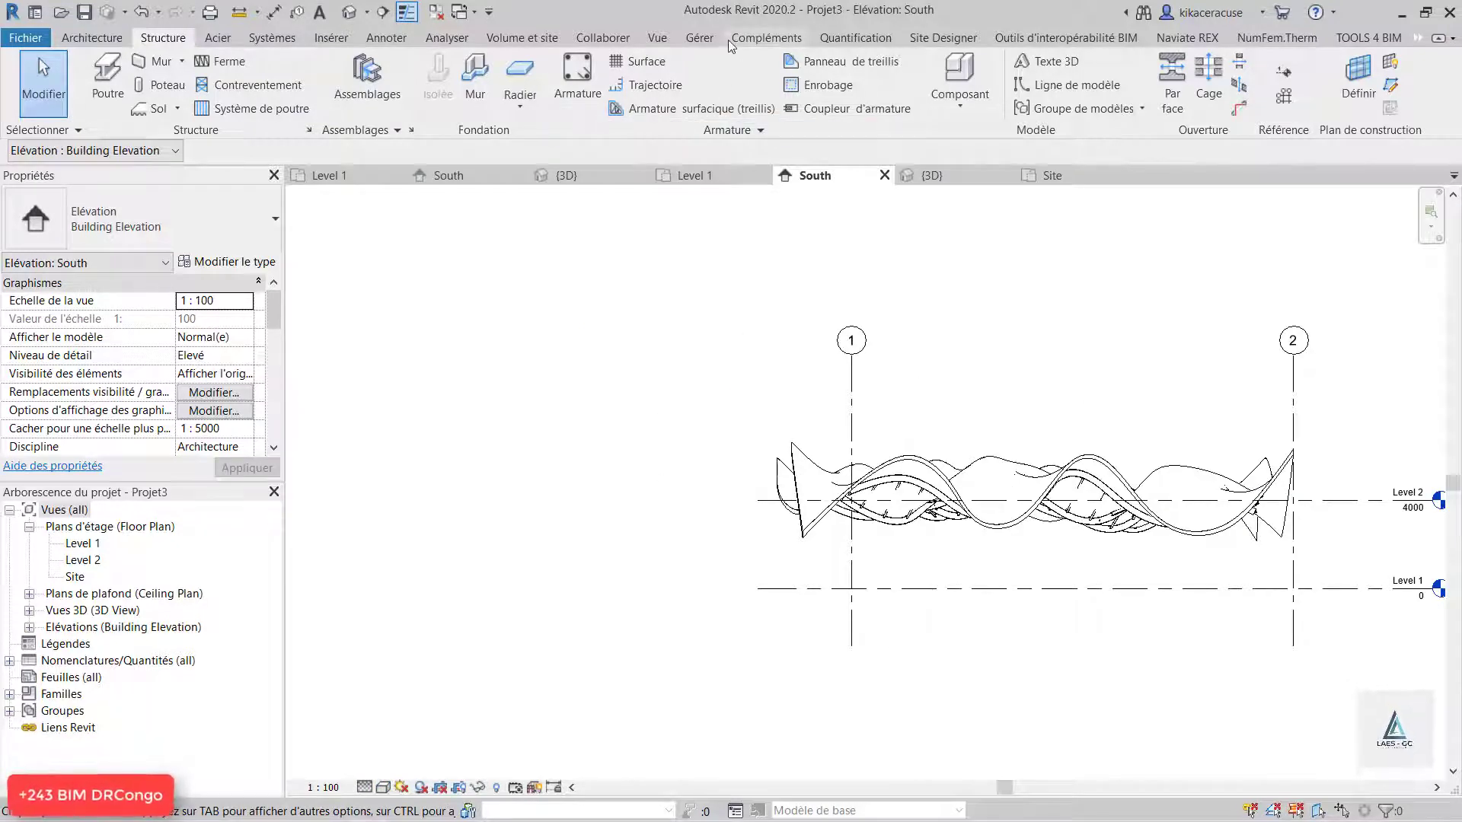
left_click(92, 38)
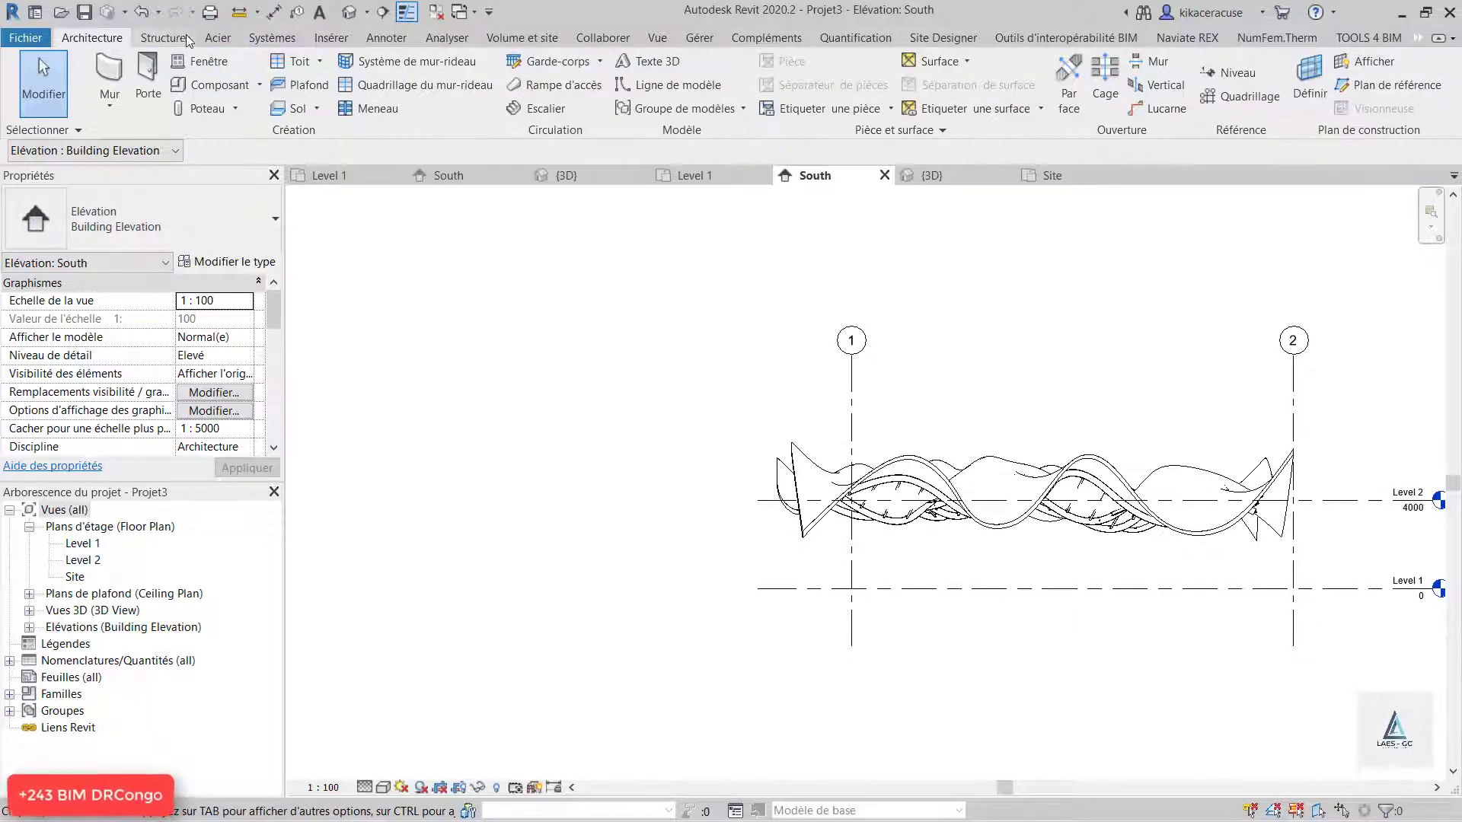
left_click(320, 62)
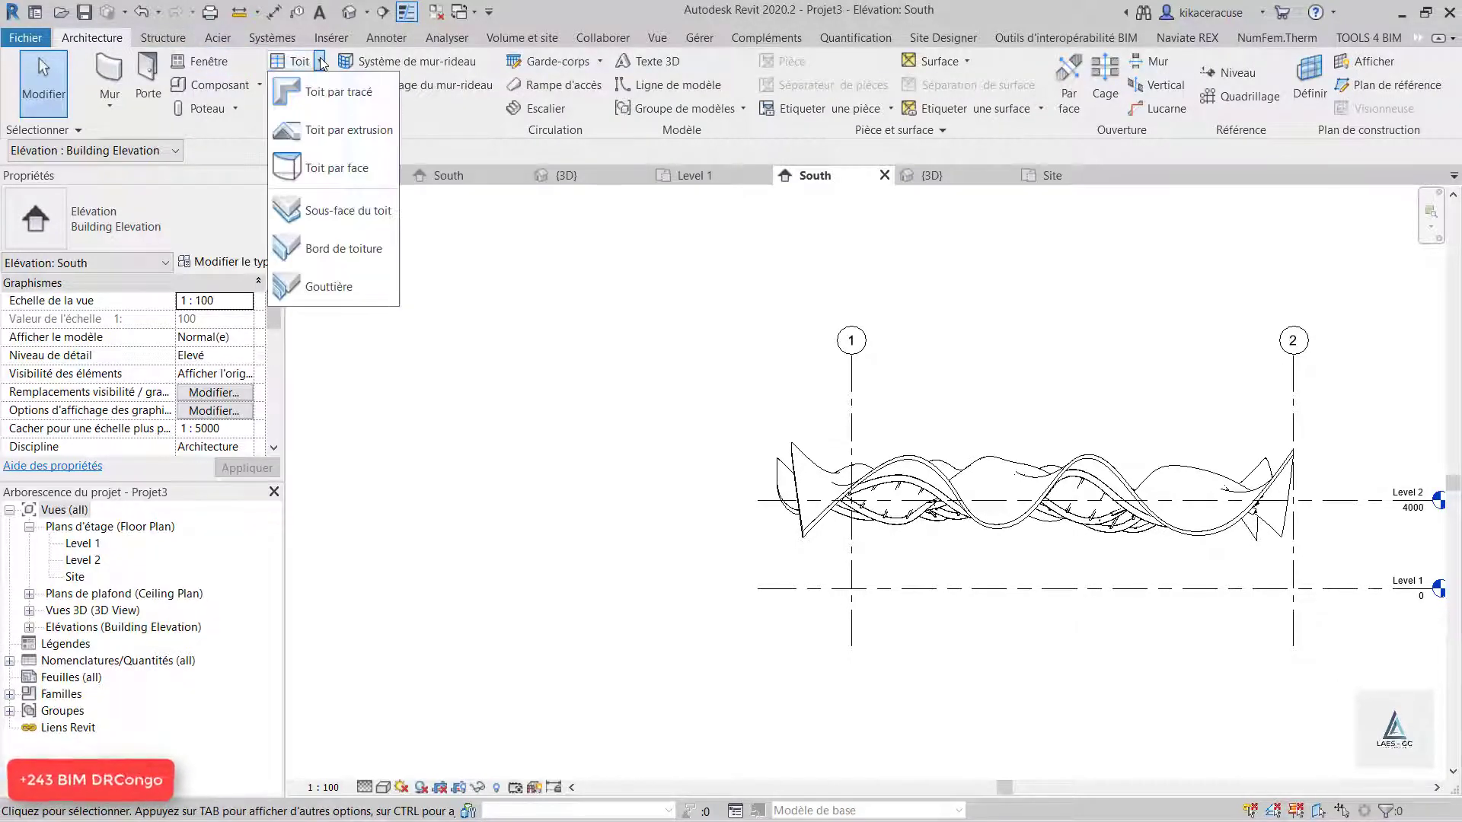
left_click(330, 131)
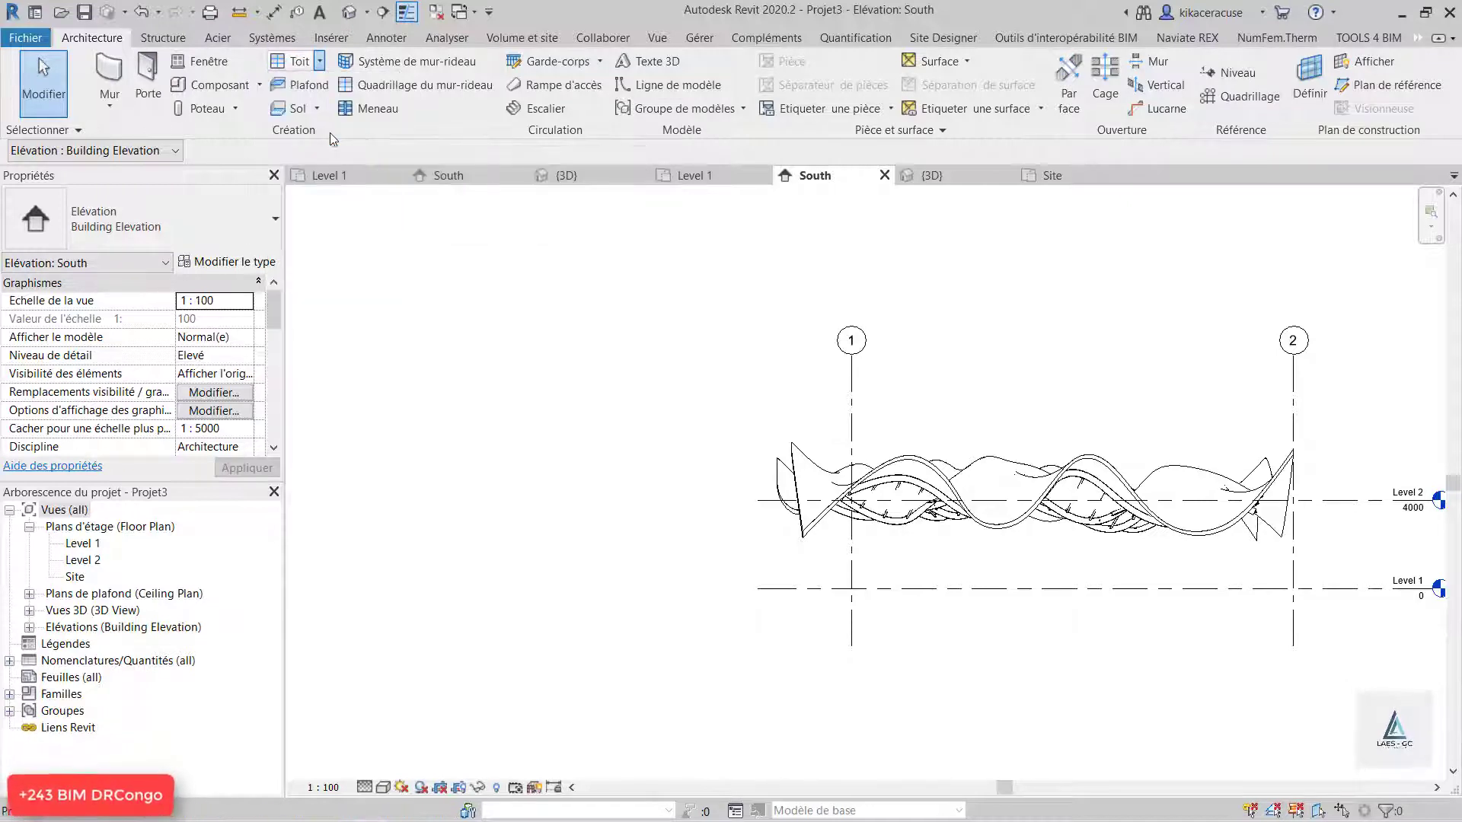
left_click(304, 372)
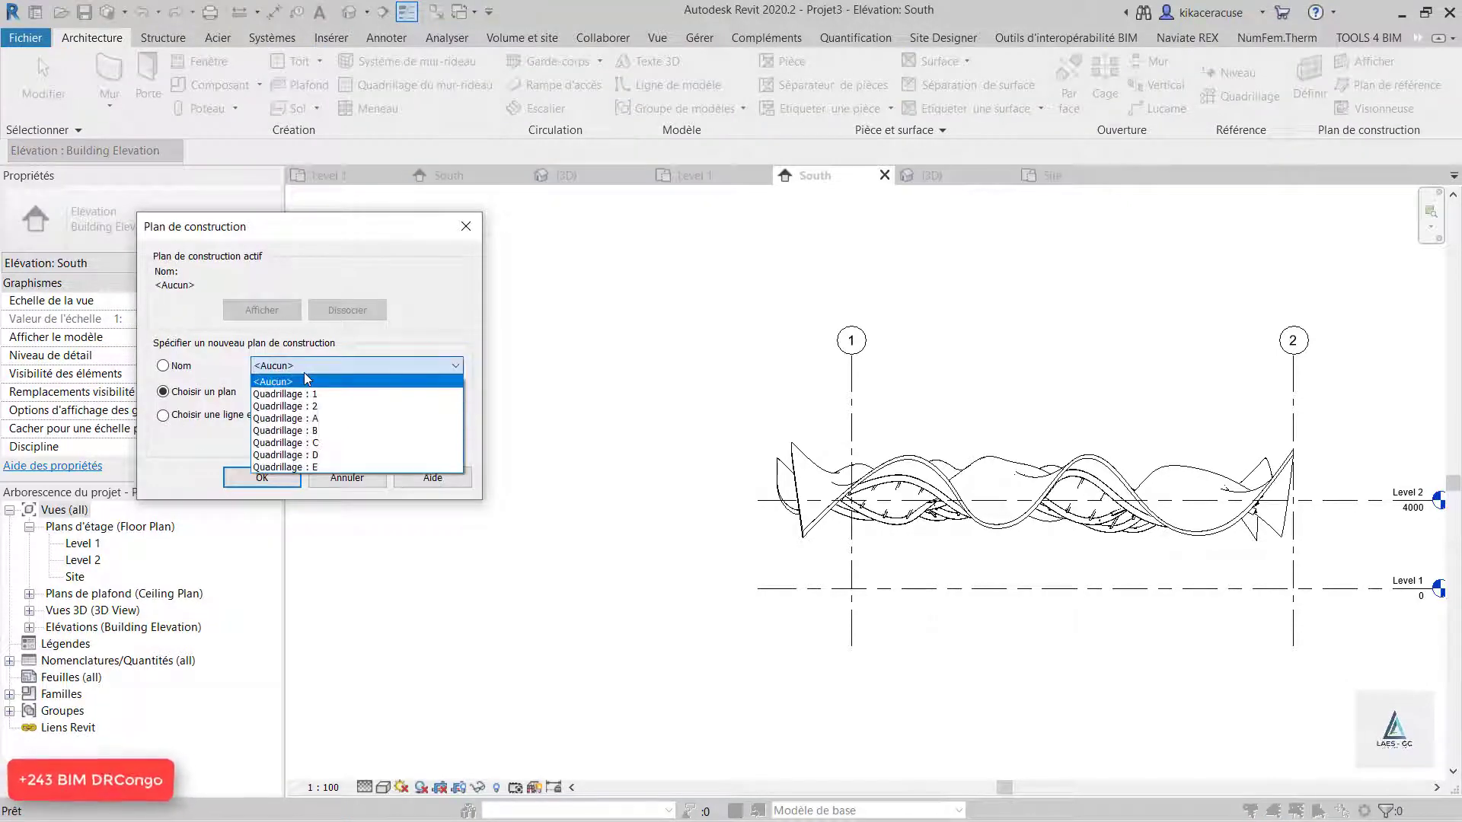
left_click(313, 394)
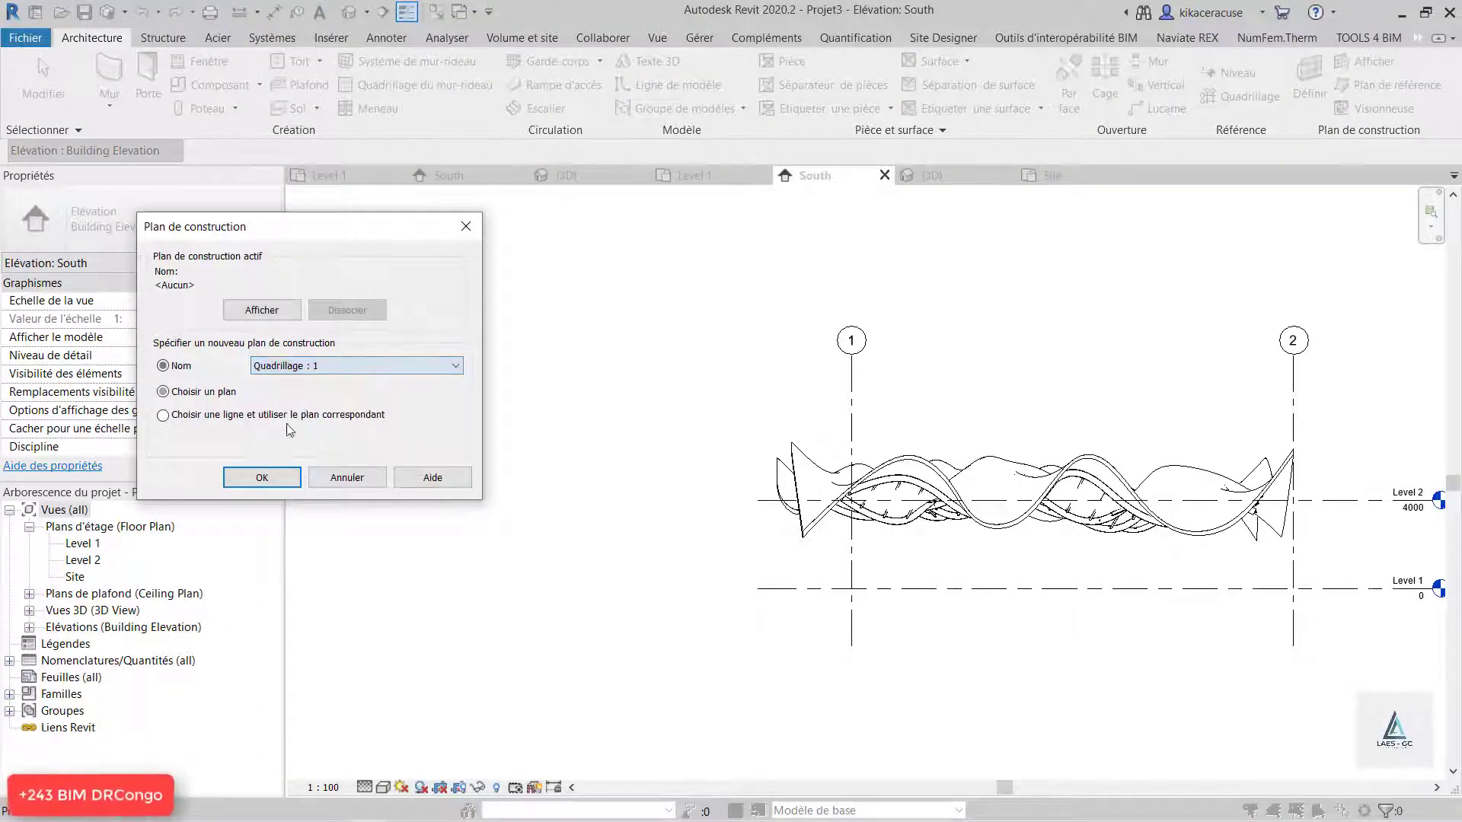
left_click(262, 478)
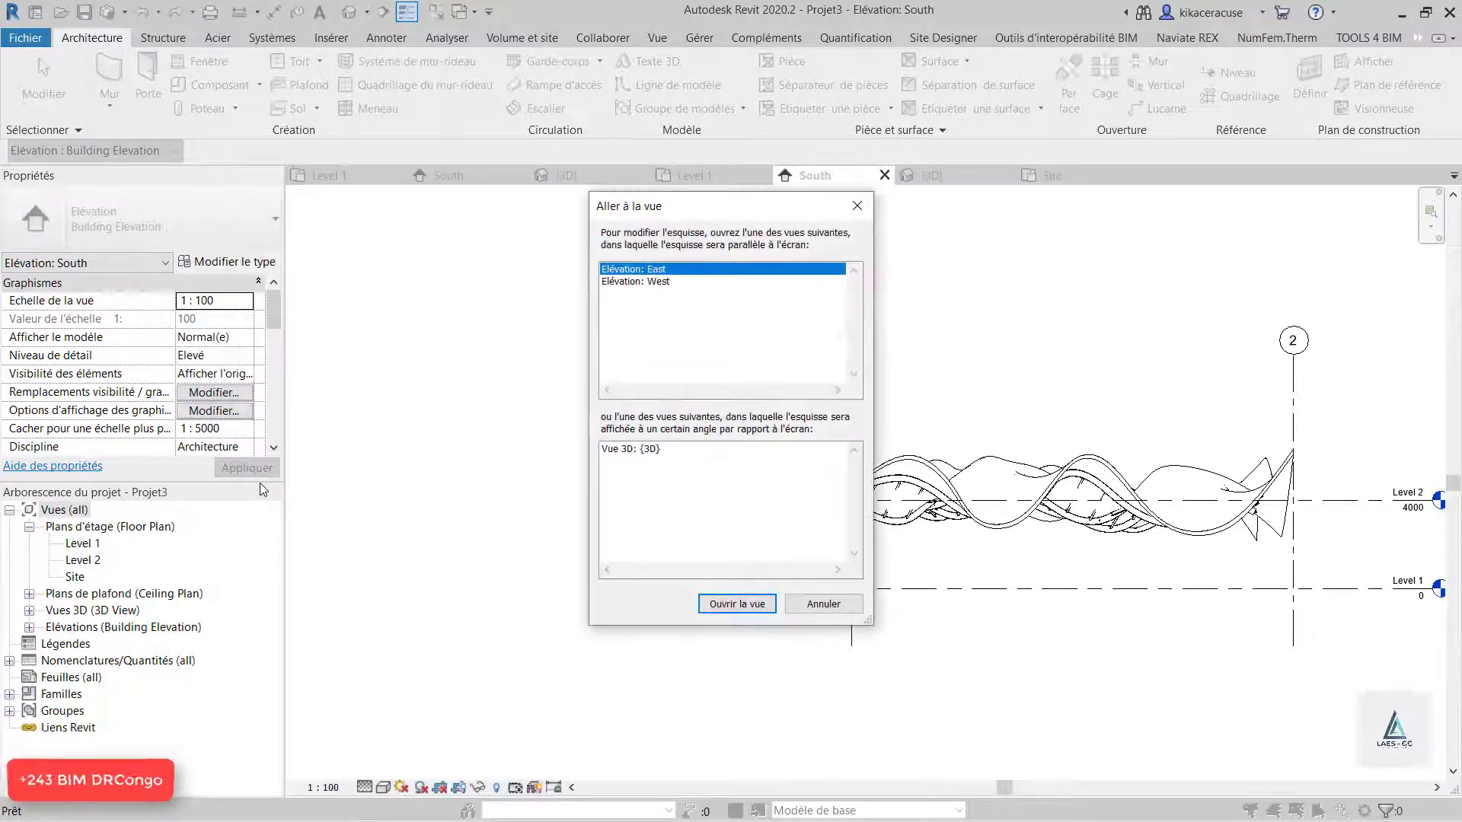
left_click(870, 207)
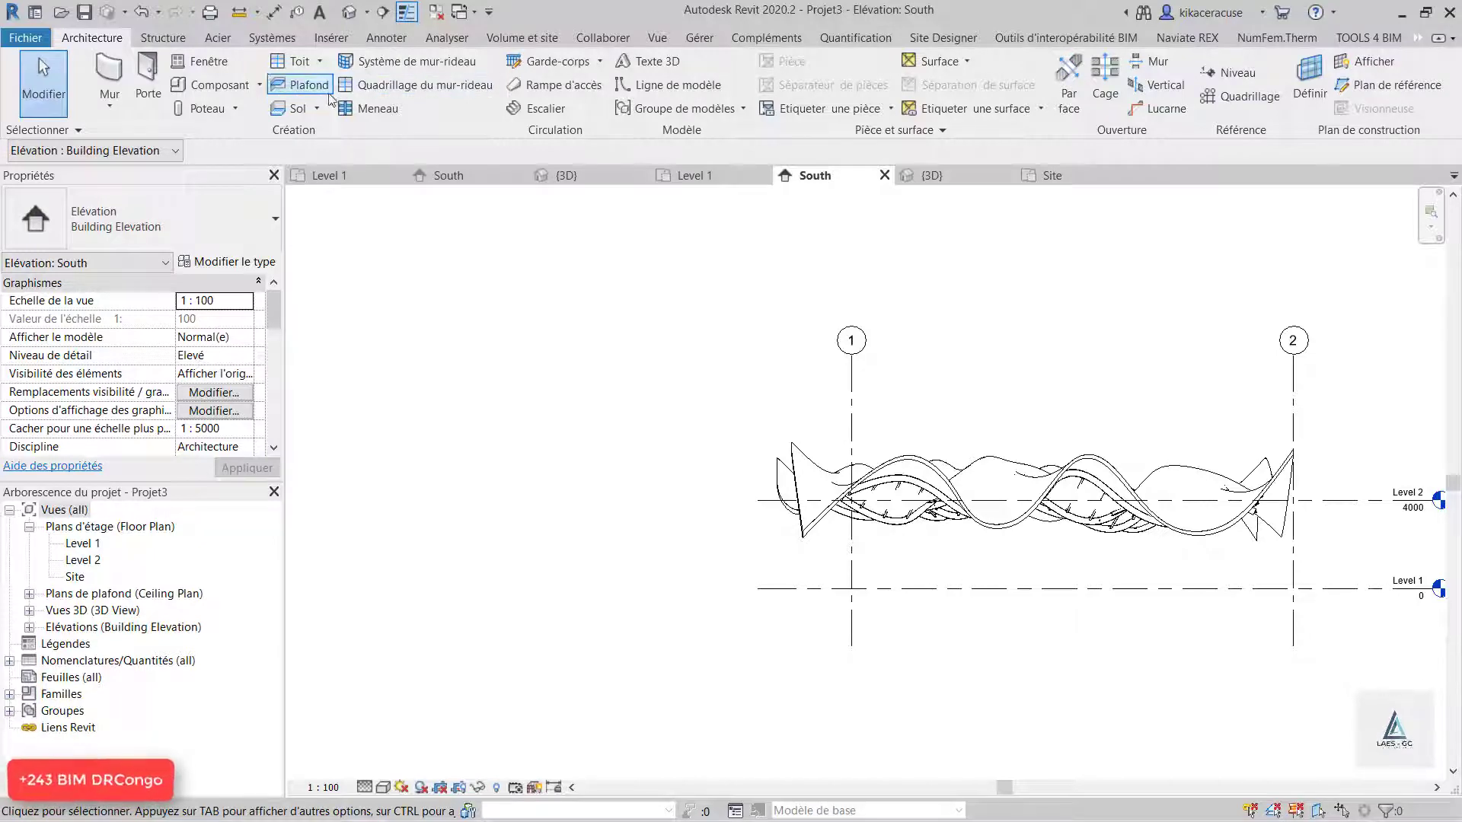
- Start a roof by extrusion on work plane Quadrillage : C, referenced to Level 2 with a 0.0 offset
left_click(321, 64)
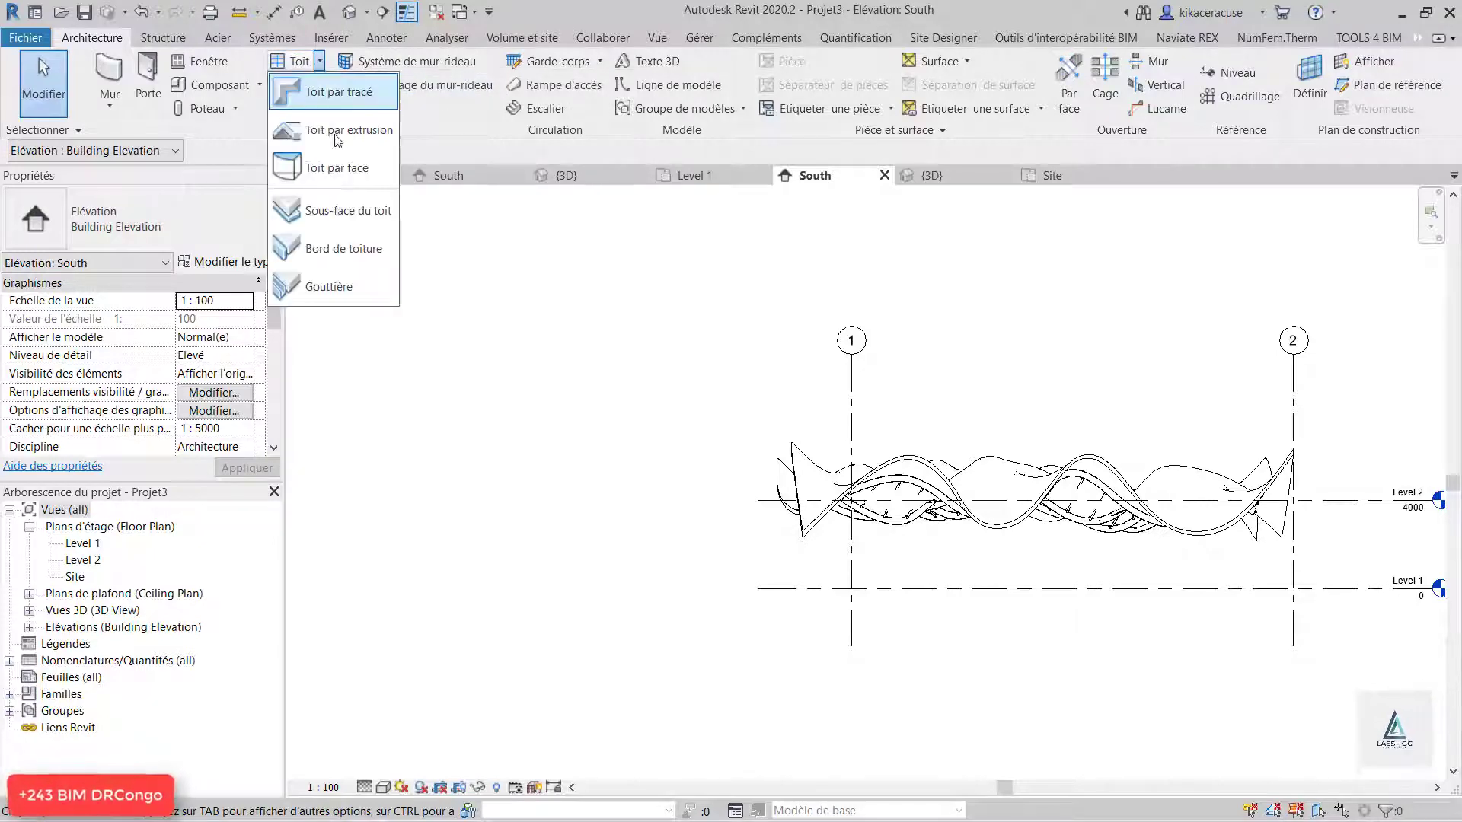
left_click(336, 136)
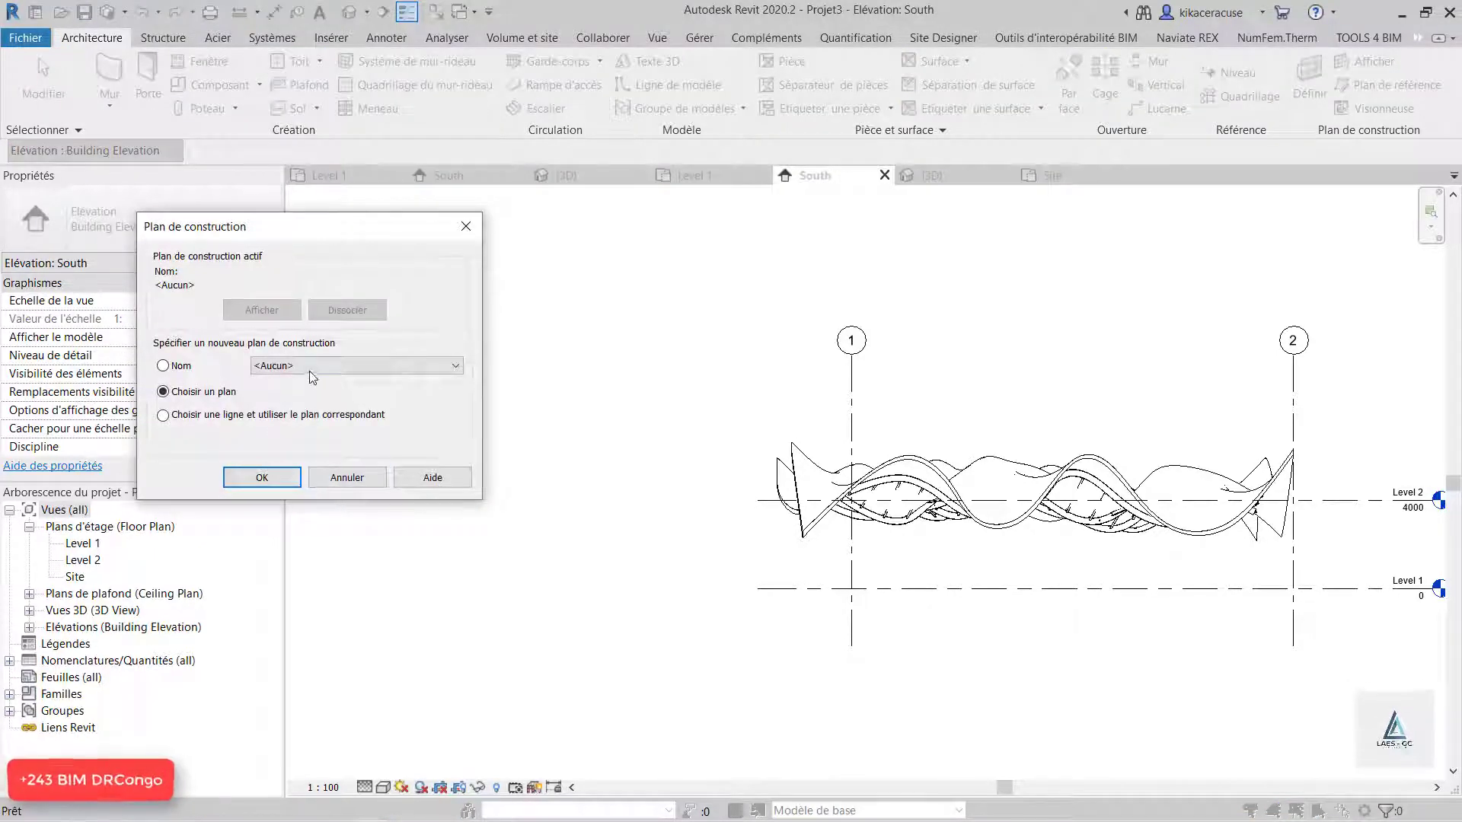
left_click(309, 365)
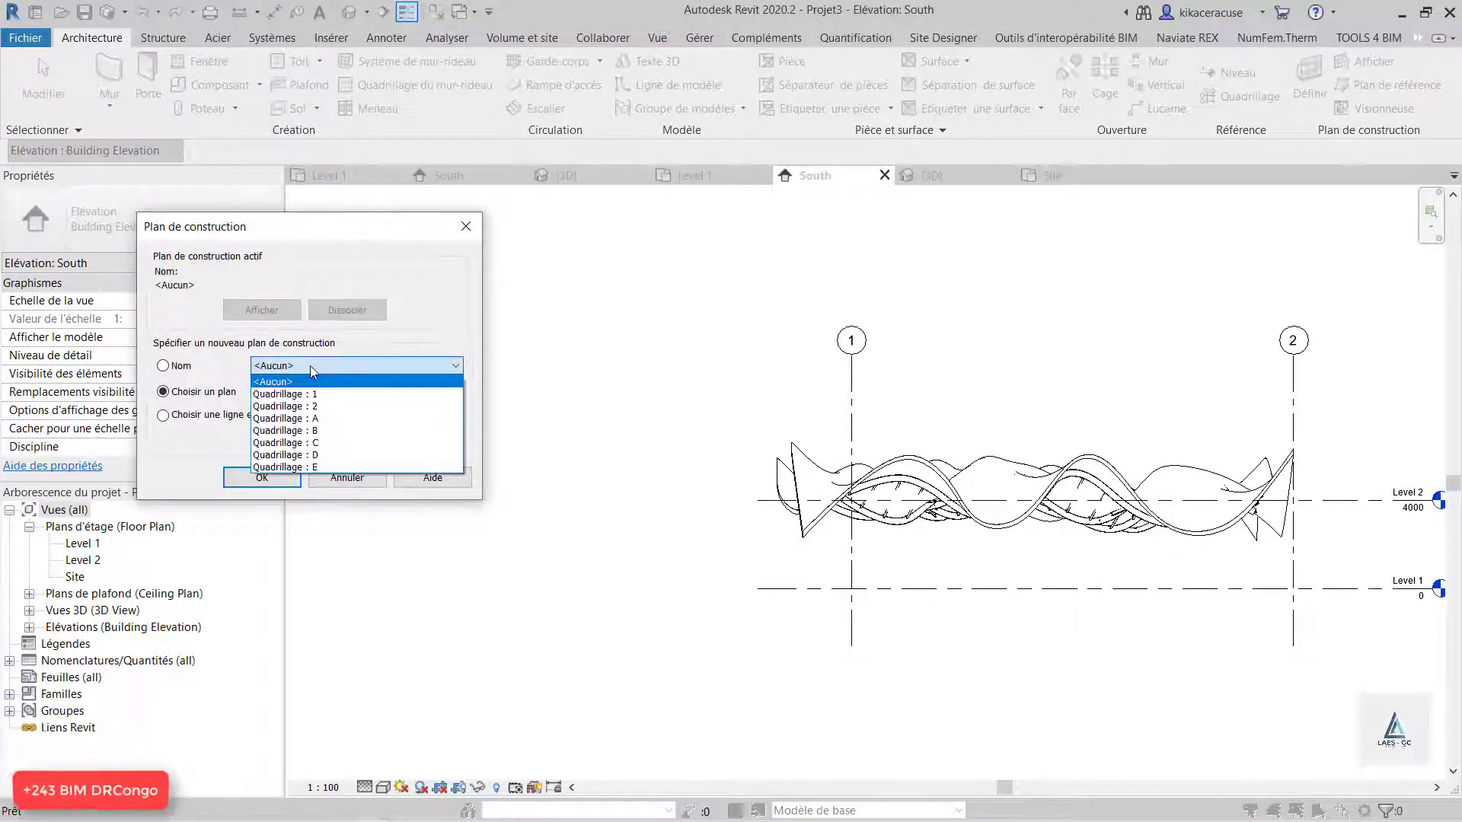
left_click(320, 443)
left_click(267, 473)
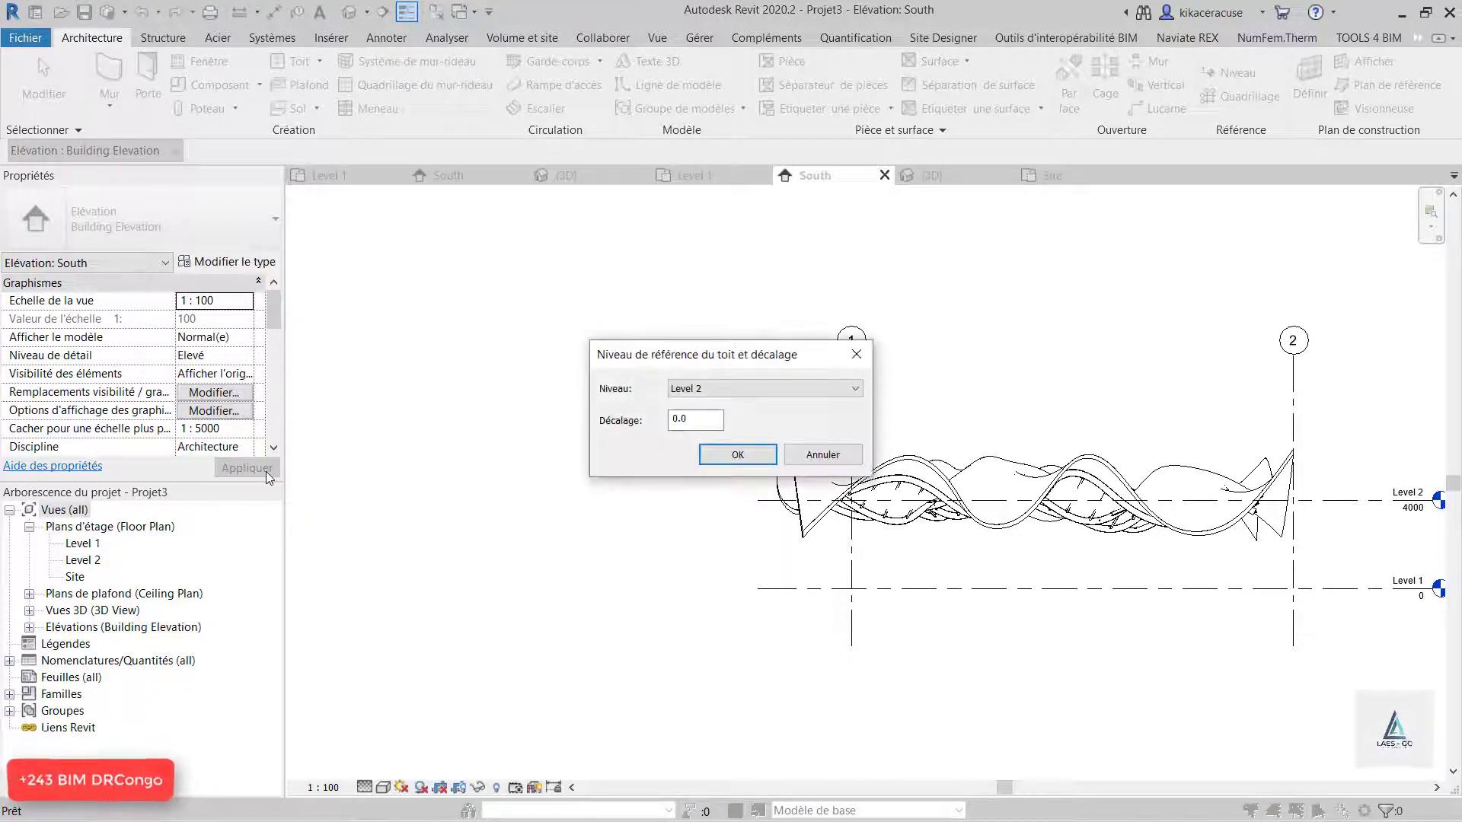
left_click(738, 455)
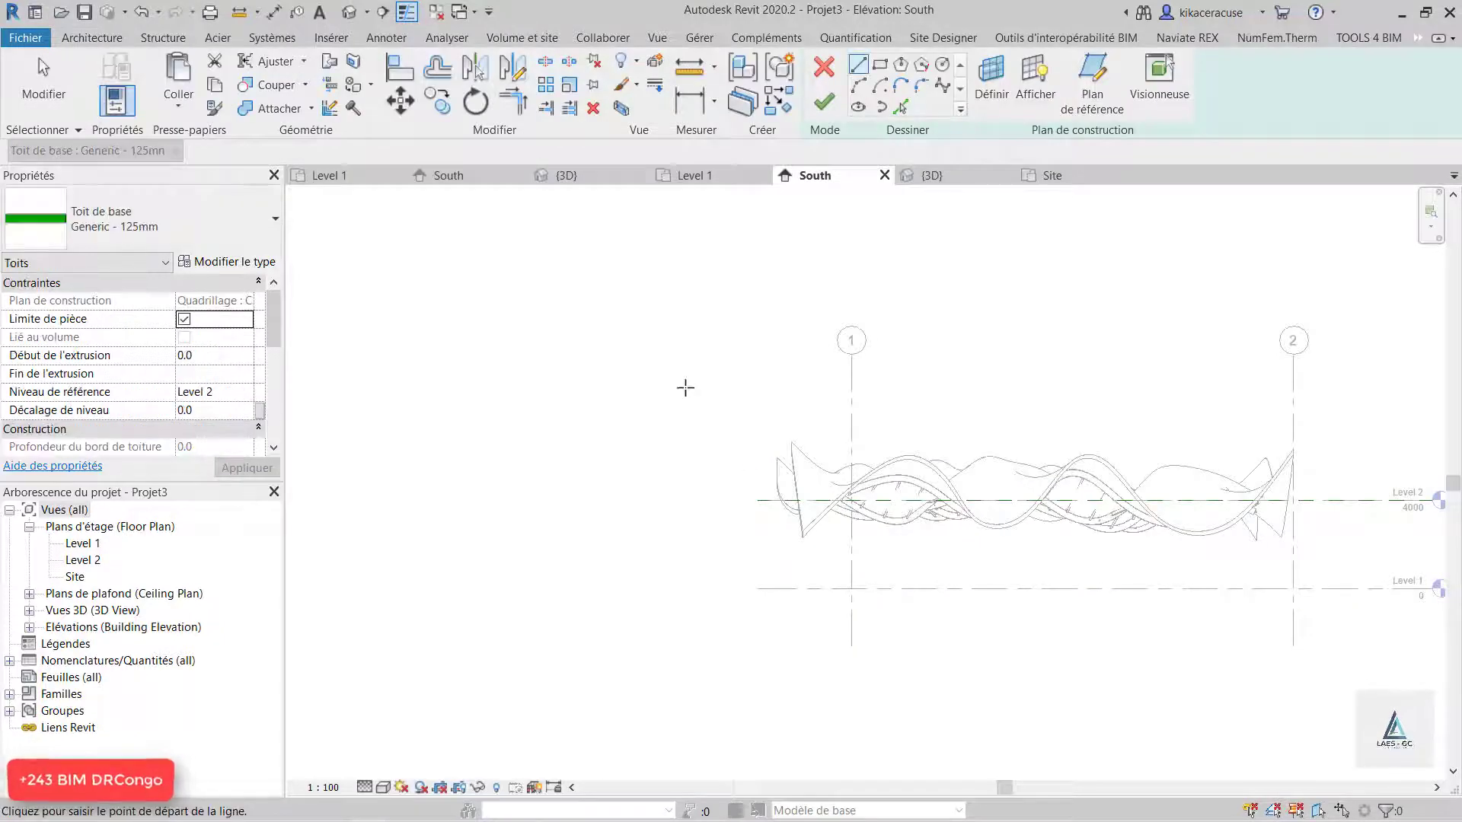
- Sketch the roof profile as a wavy spline with three crests, in the empty area beyond grid 2 around Level 2
scroll(685, 387, "down", 4)
scroll(657, 371, "up", 3)
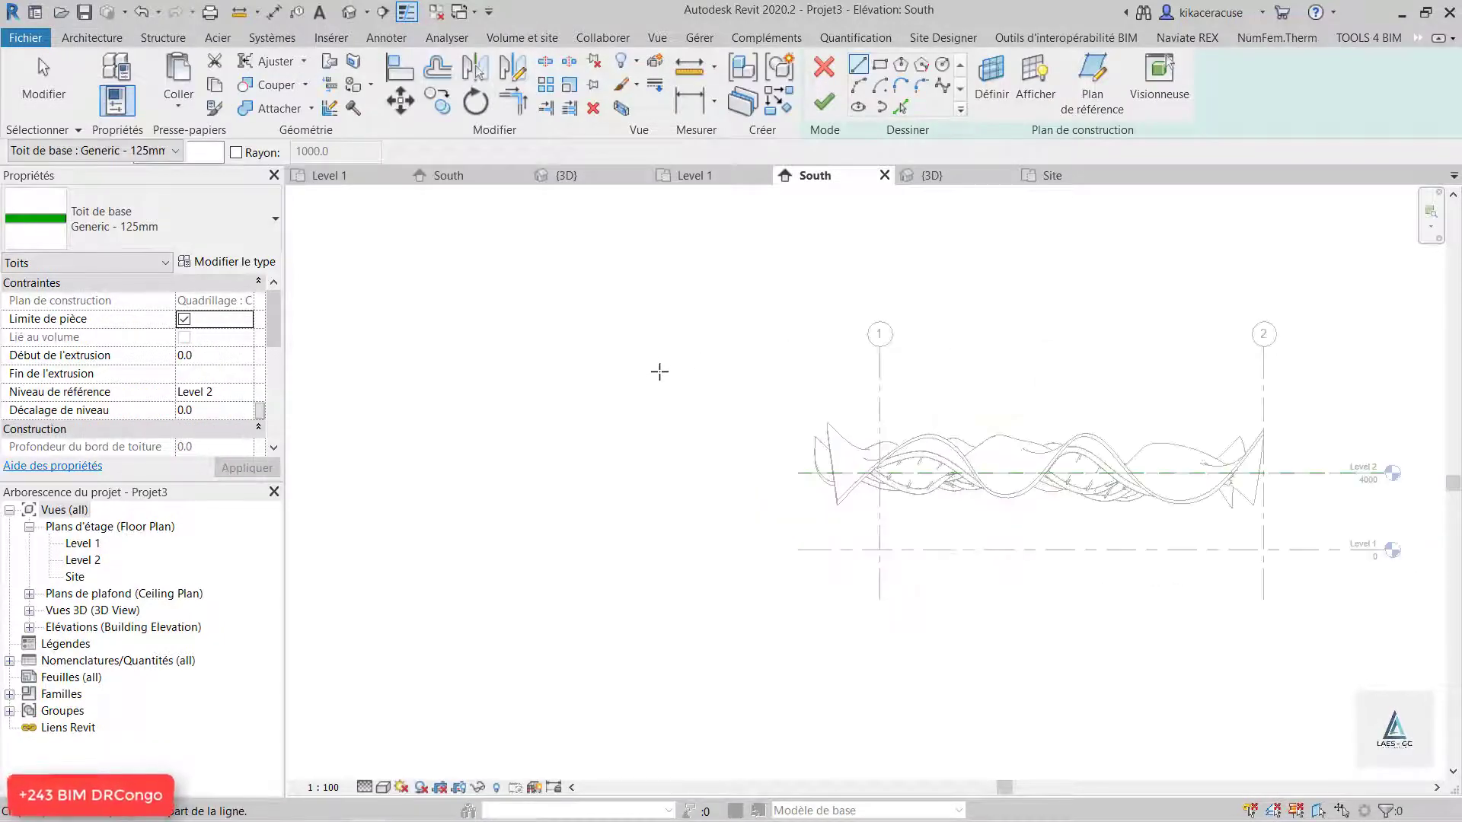
scroll(613, 404, "down", 3)
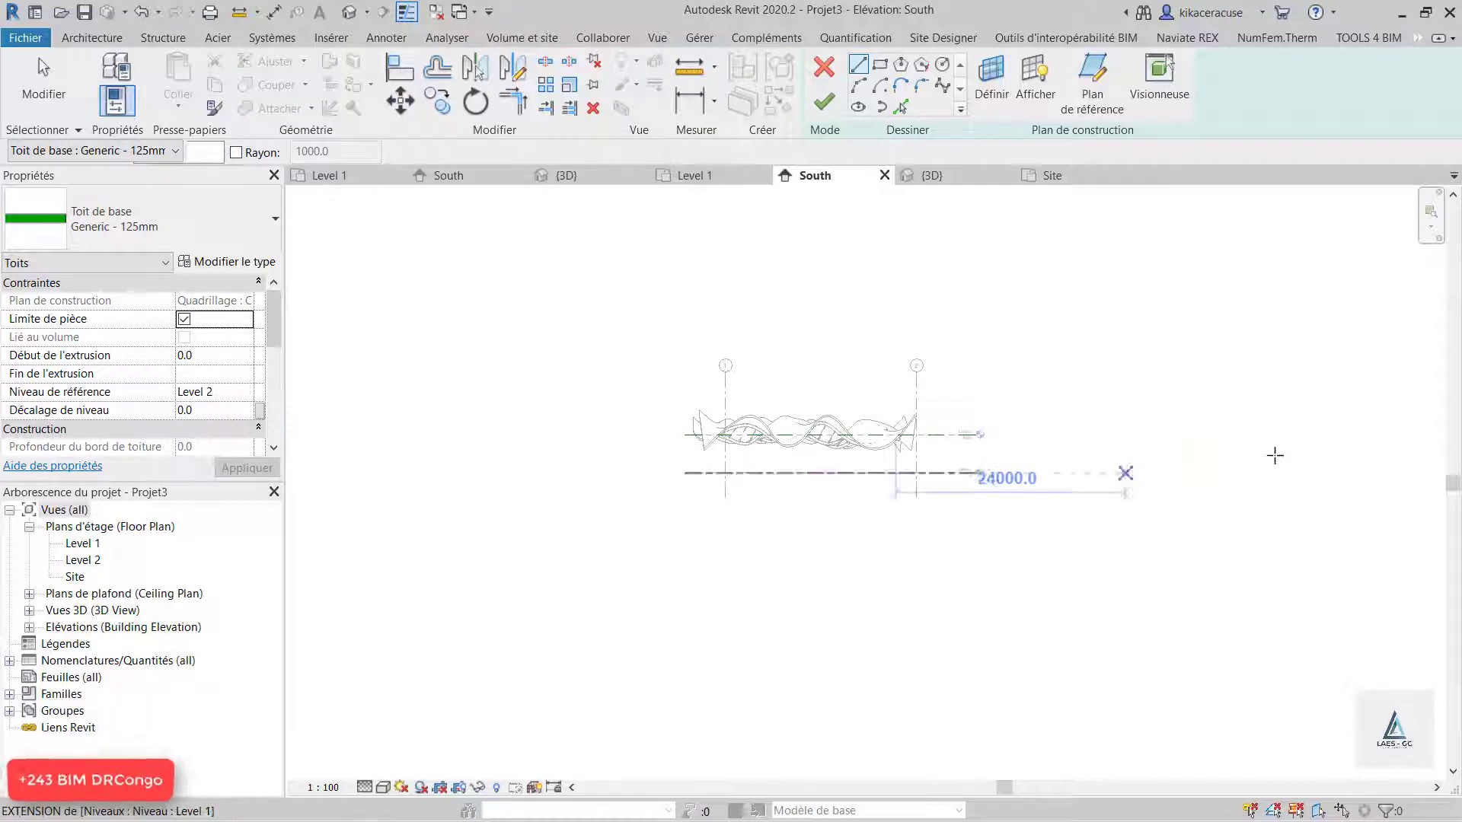
scroll(1269, 431, "up", 4)
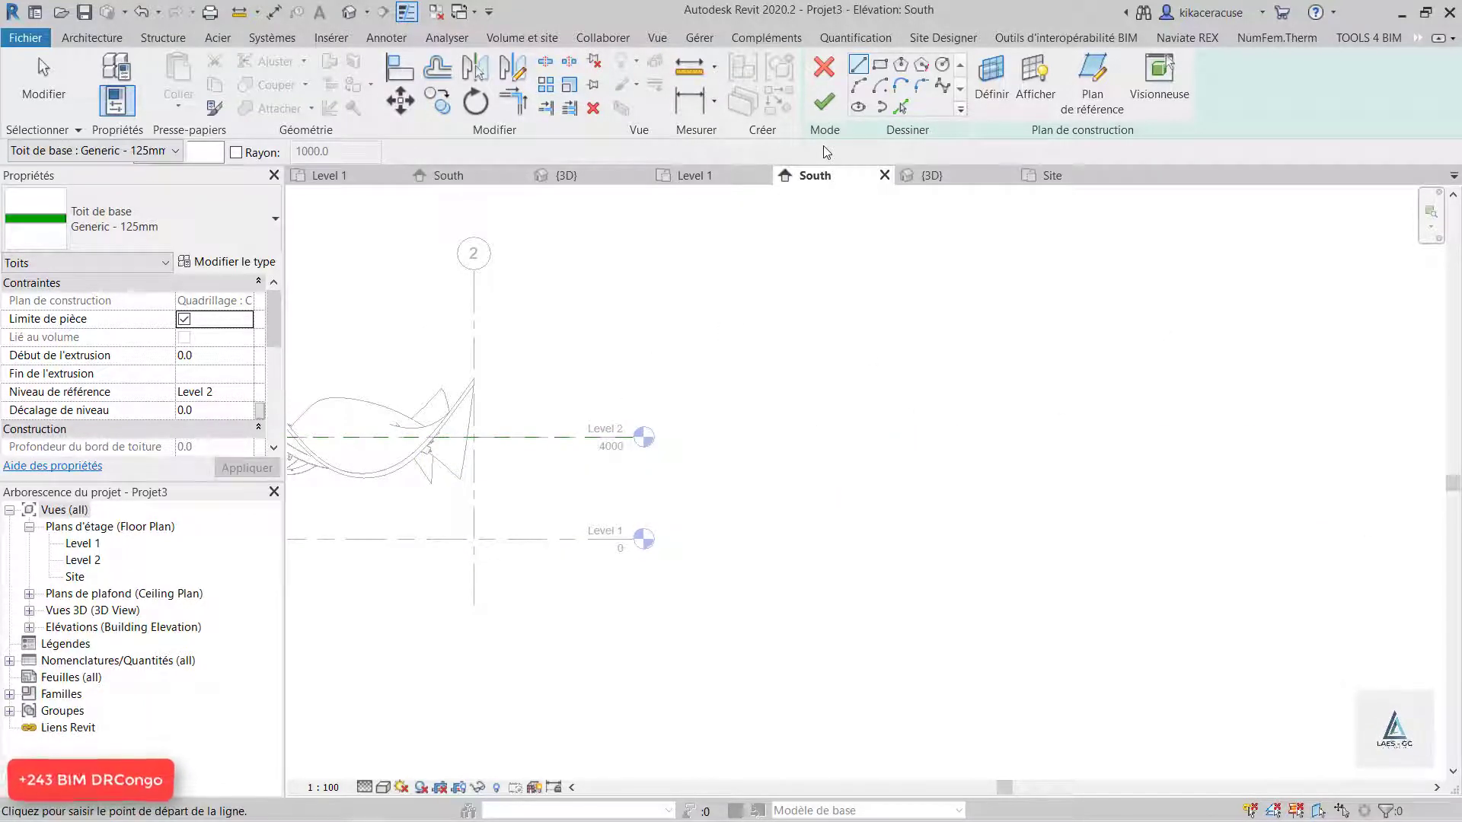
left_click(944, 87)
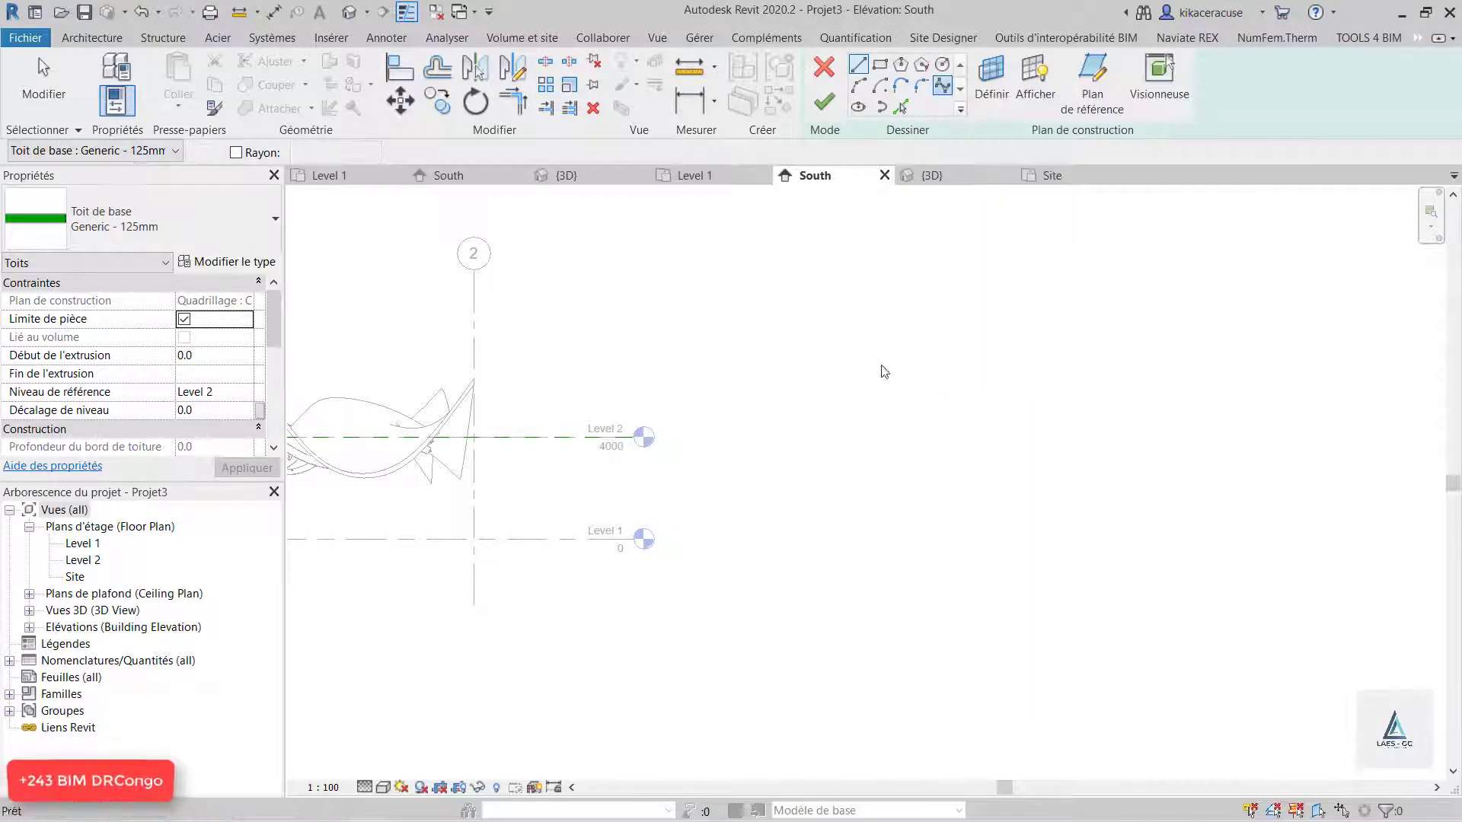
left_click(658, 459)
left_click(739, 379)
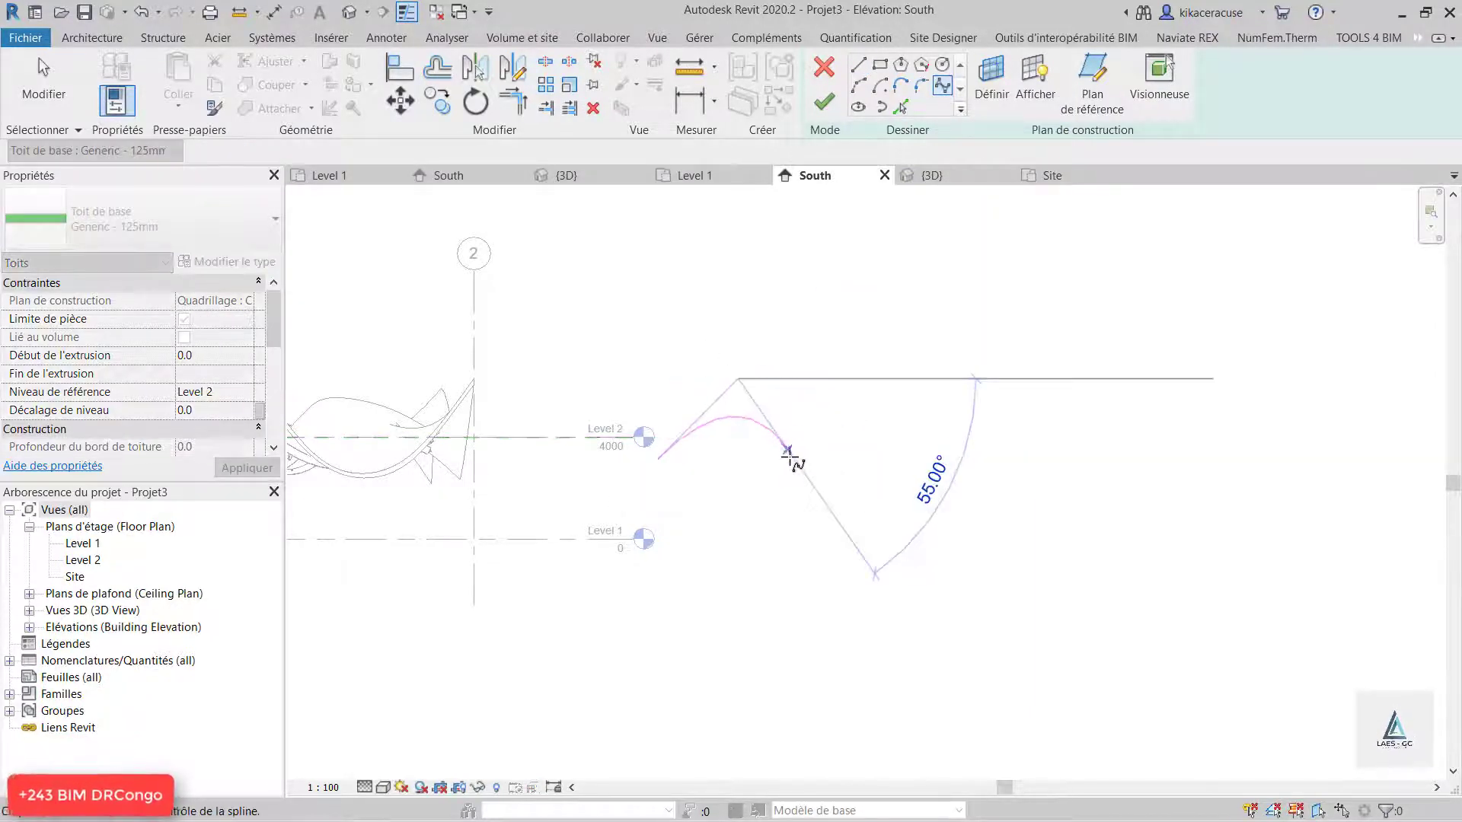
left_click(841, 502)
left_click(874, 409)
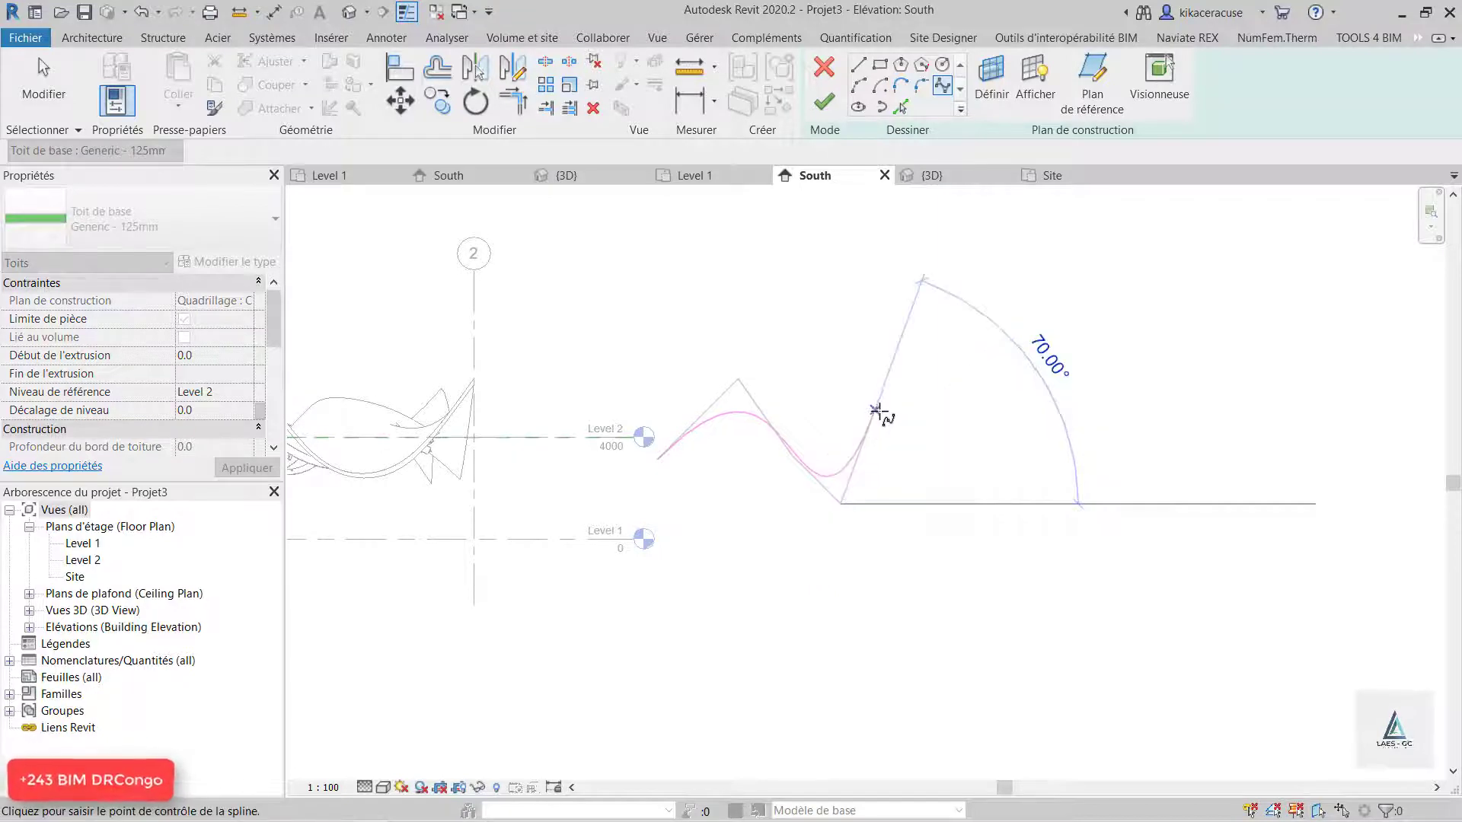
left_click(912, 374)
left_click(1000, 500)
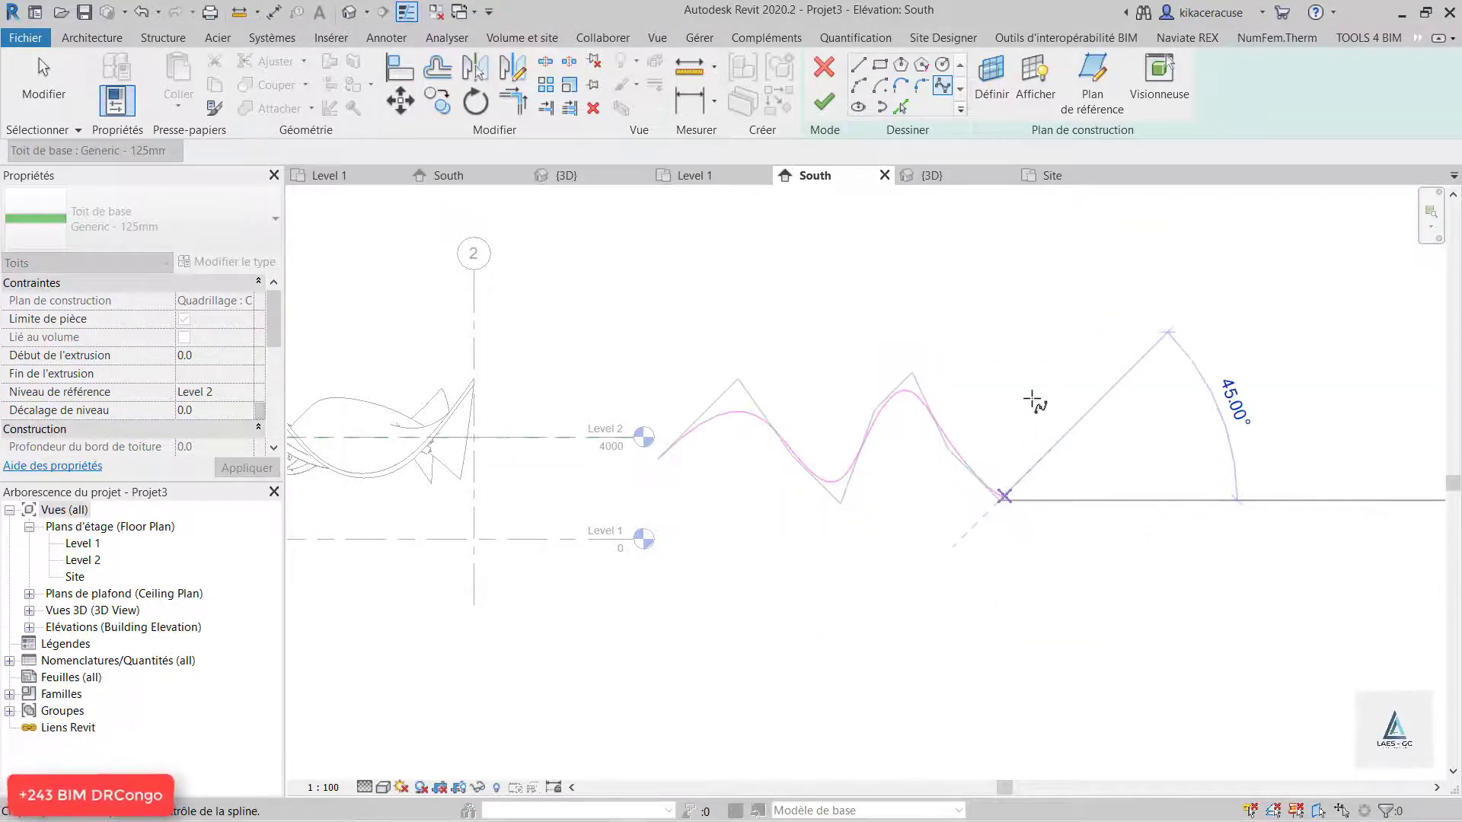
left_click(1036, 402)
left_click(1120, 485)
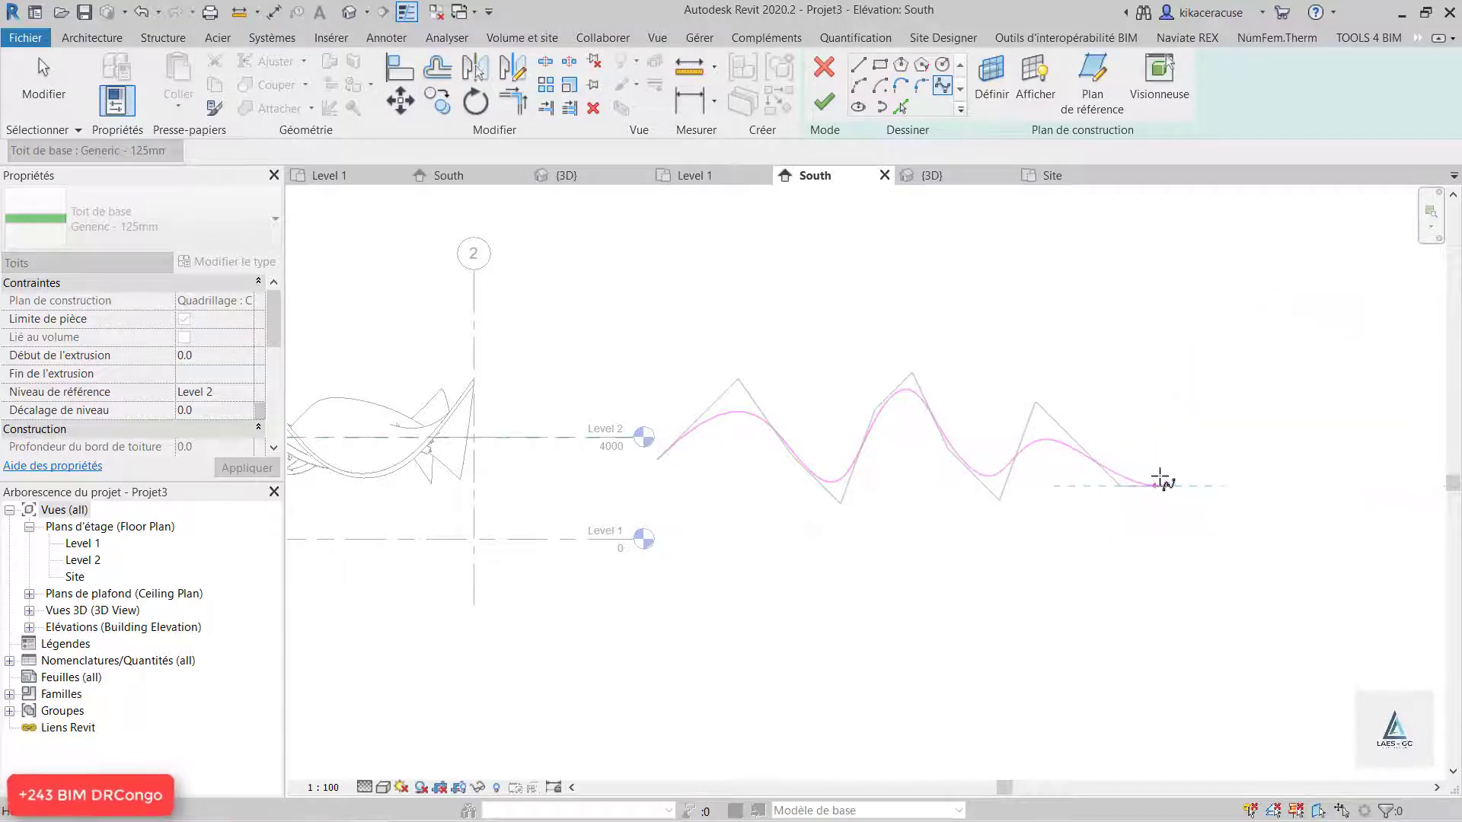
left_click(1158, 476)
double_click(1182, 440)
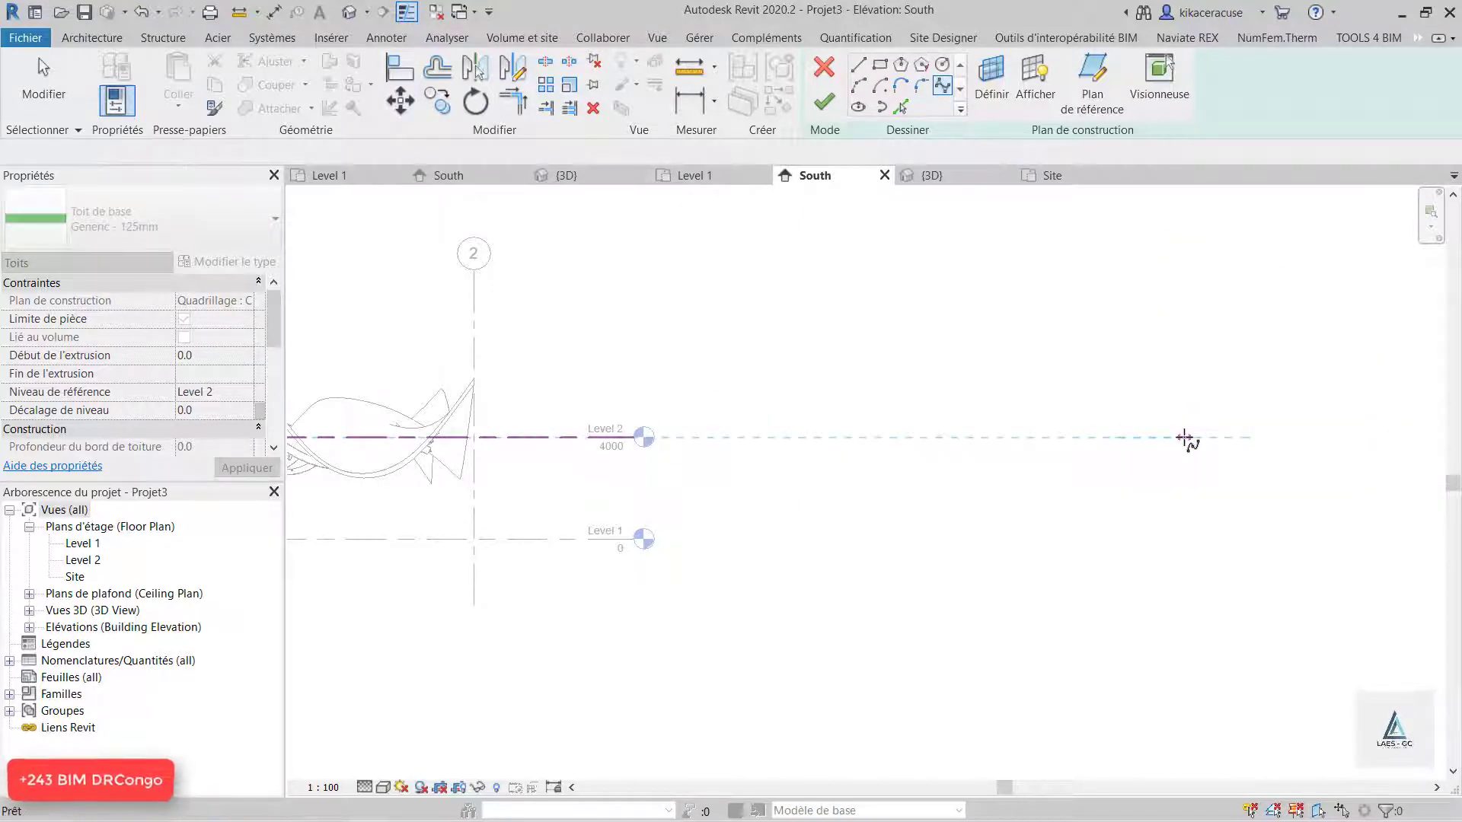
key("Escape")
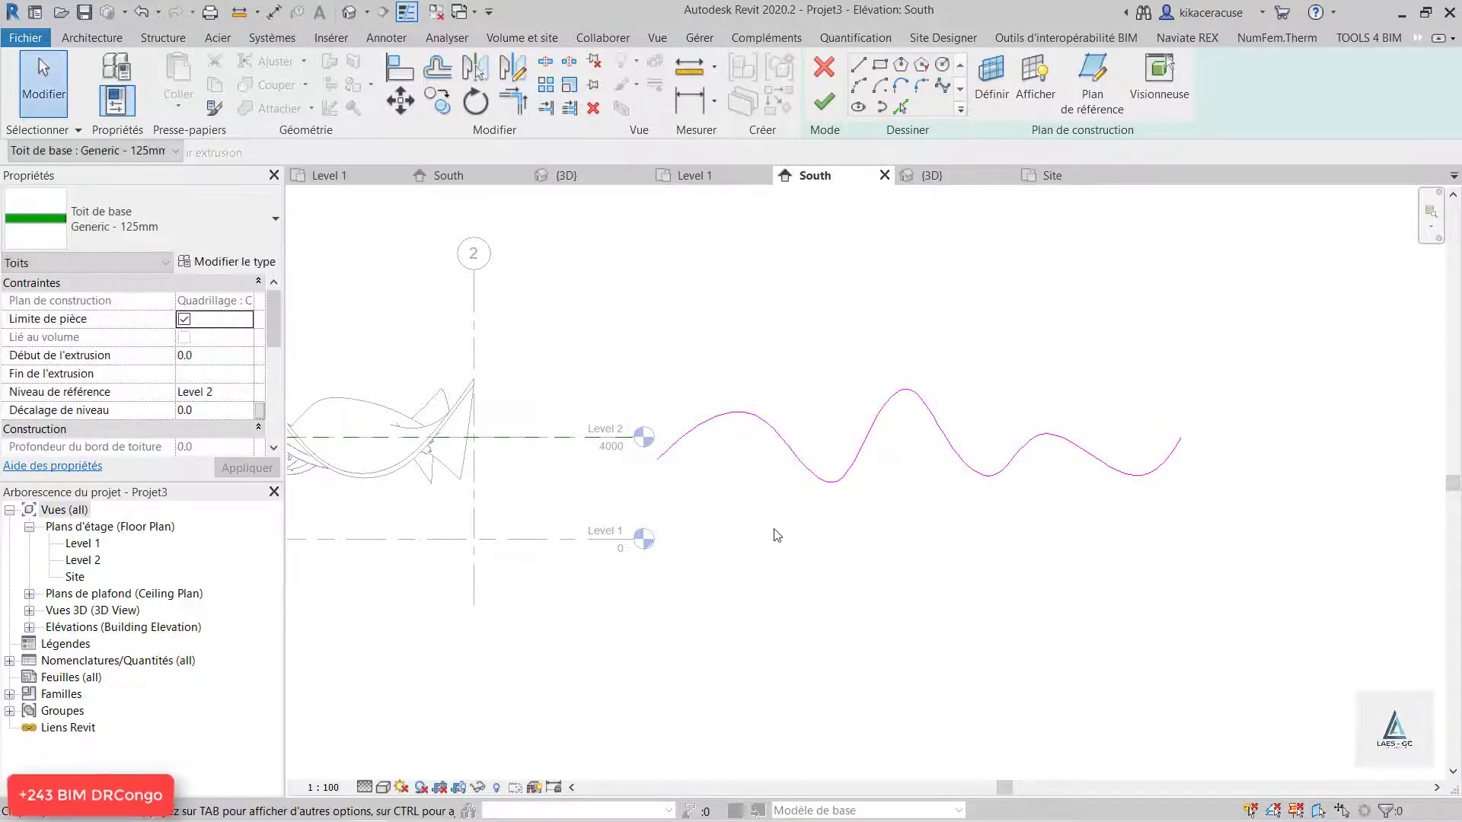
- Finish the spline roof extrusion and inspect the resulting wavy roof in the 3D view
left_click(824, 100)
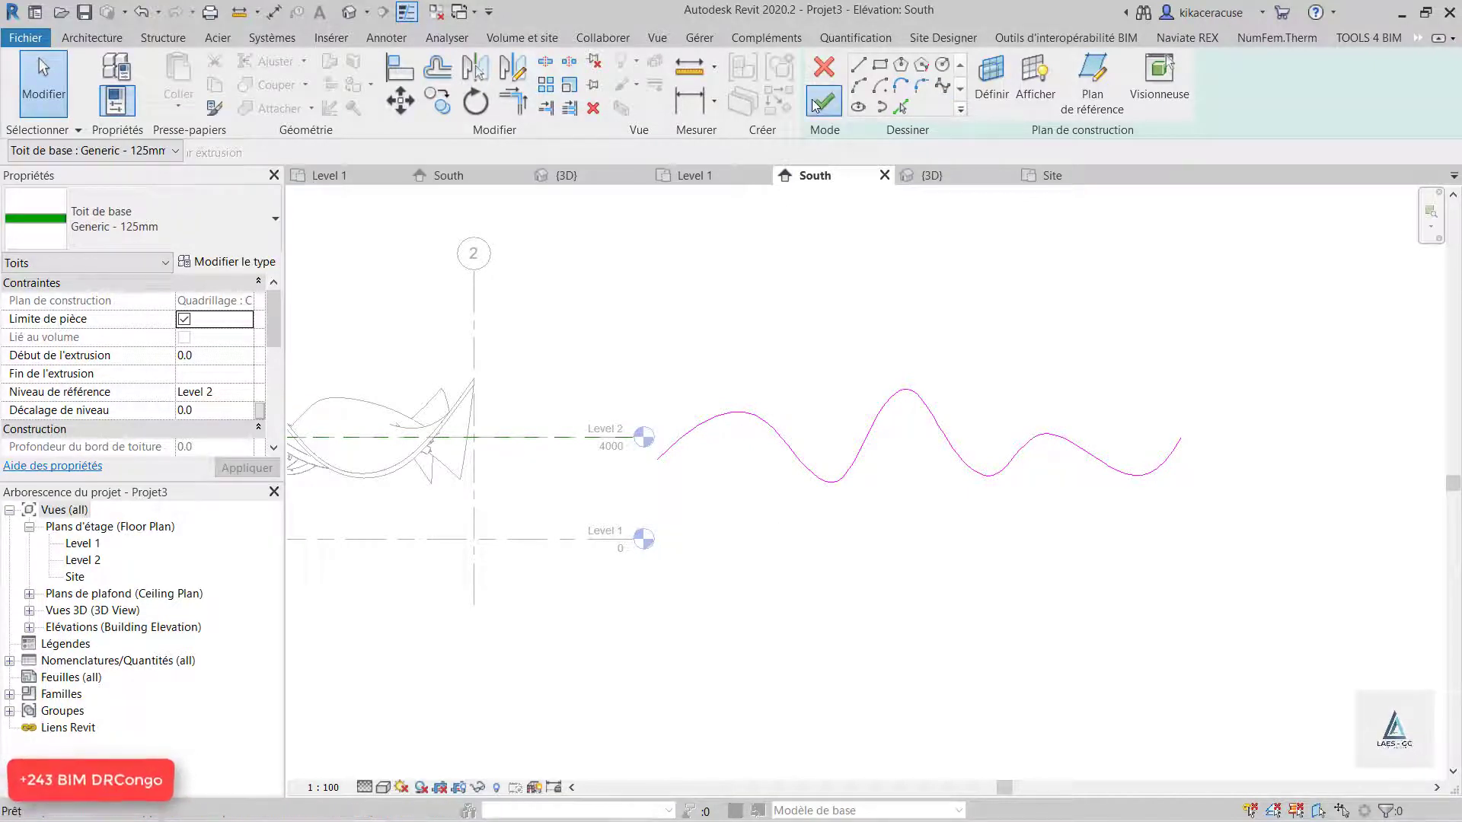
left_click(989, 555)
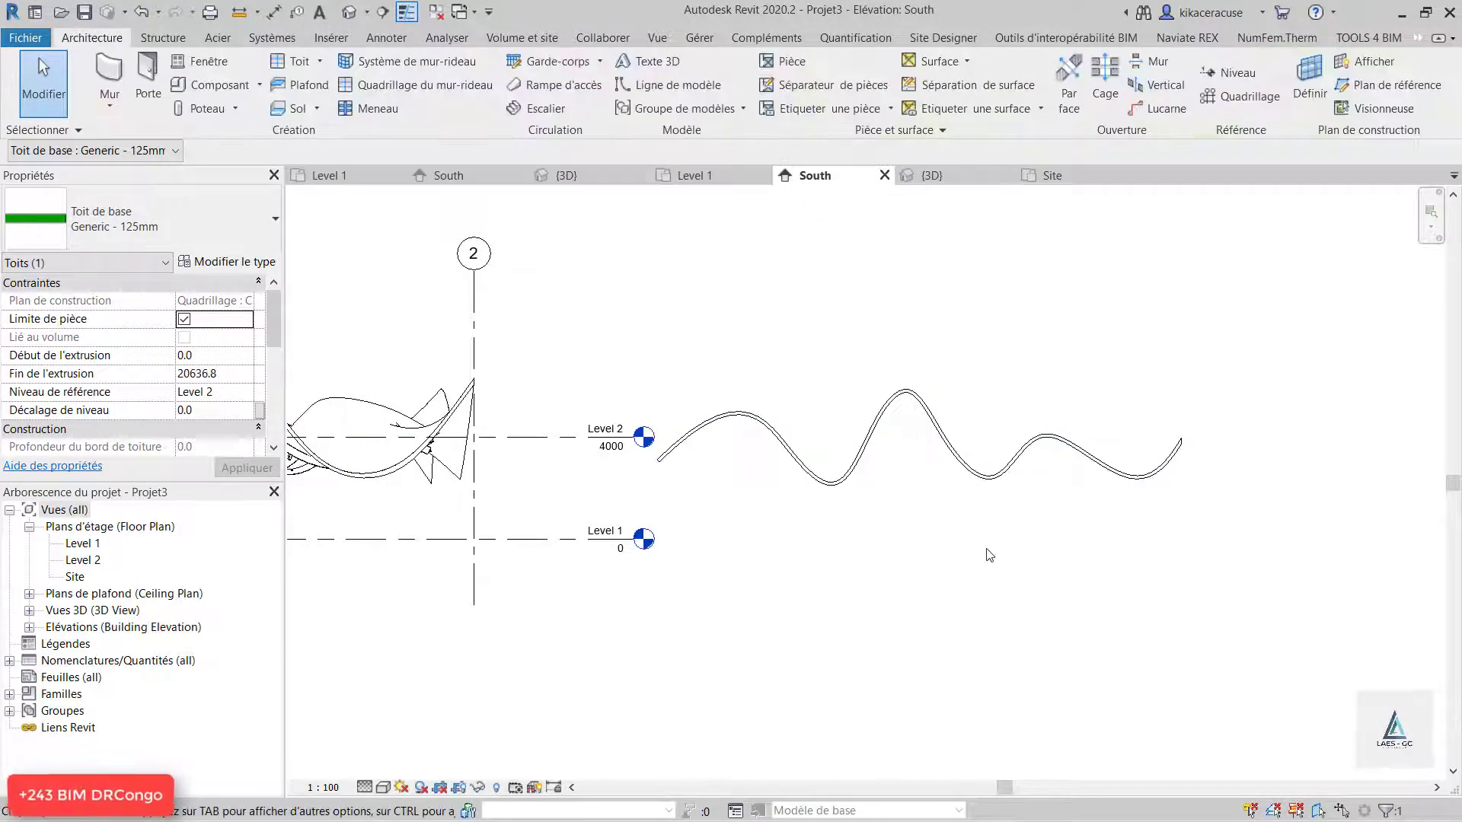
left_click(352, 15)
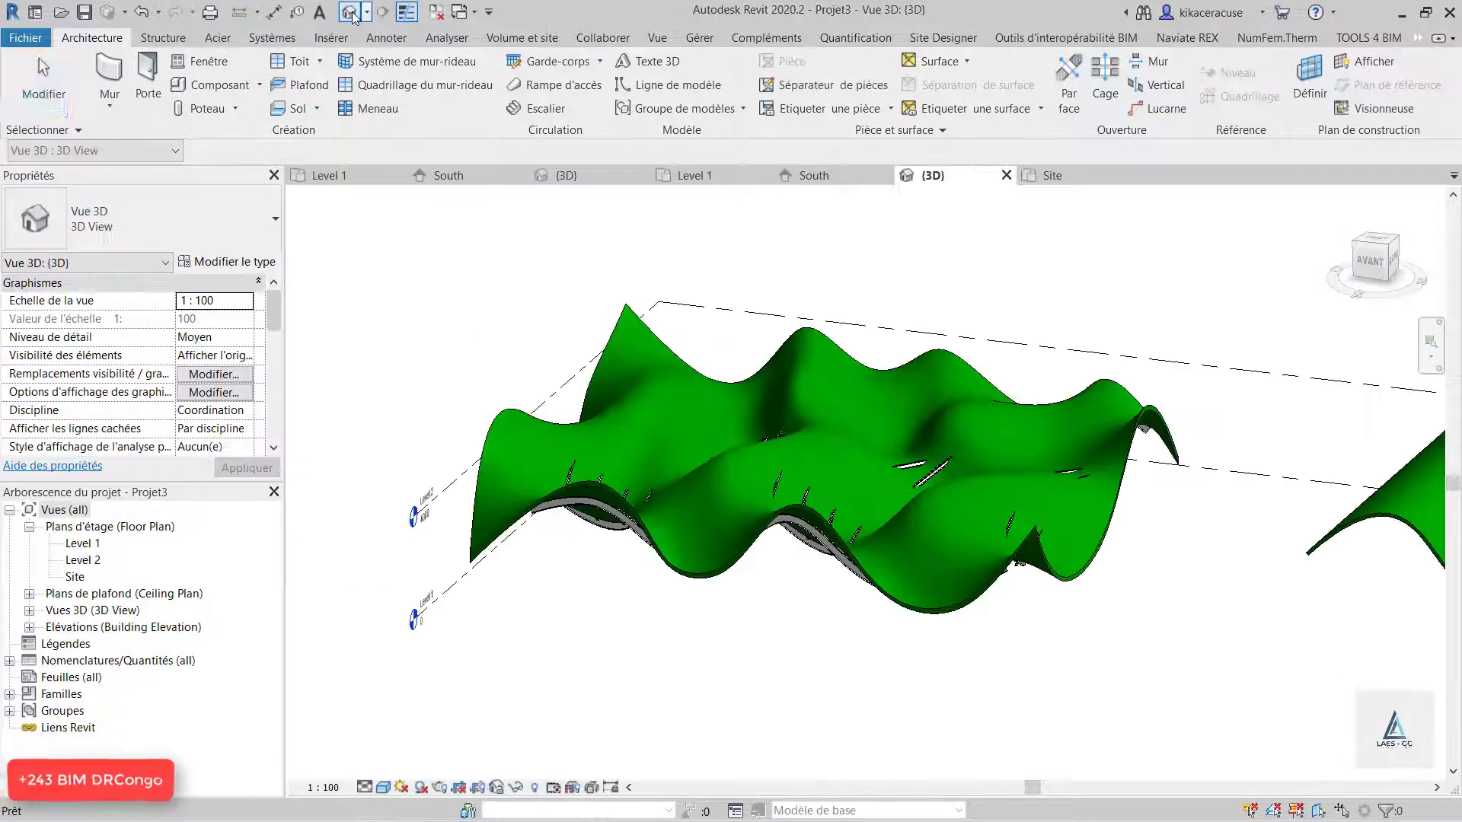
scroll(819, 436, "down", 3)
scroll(1382, 472, "up", 3)
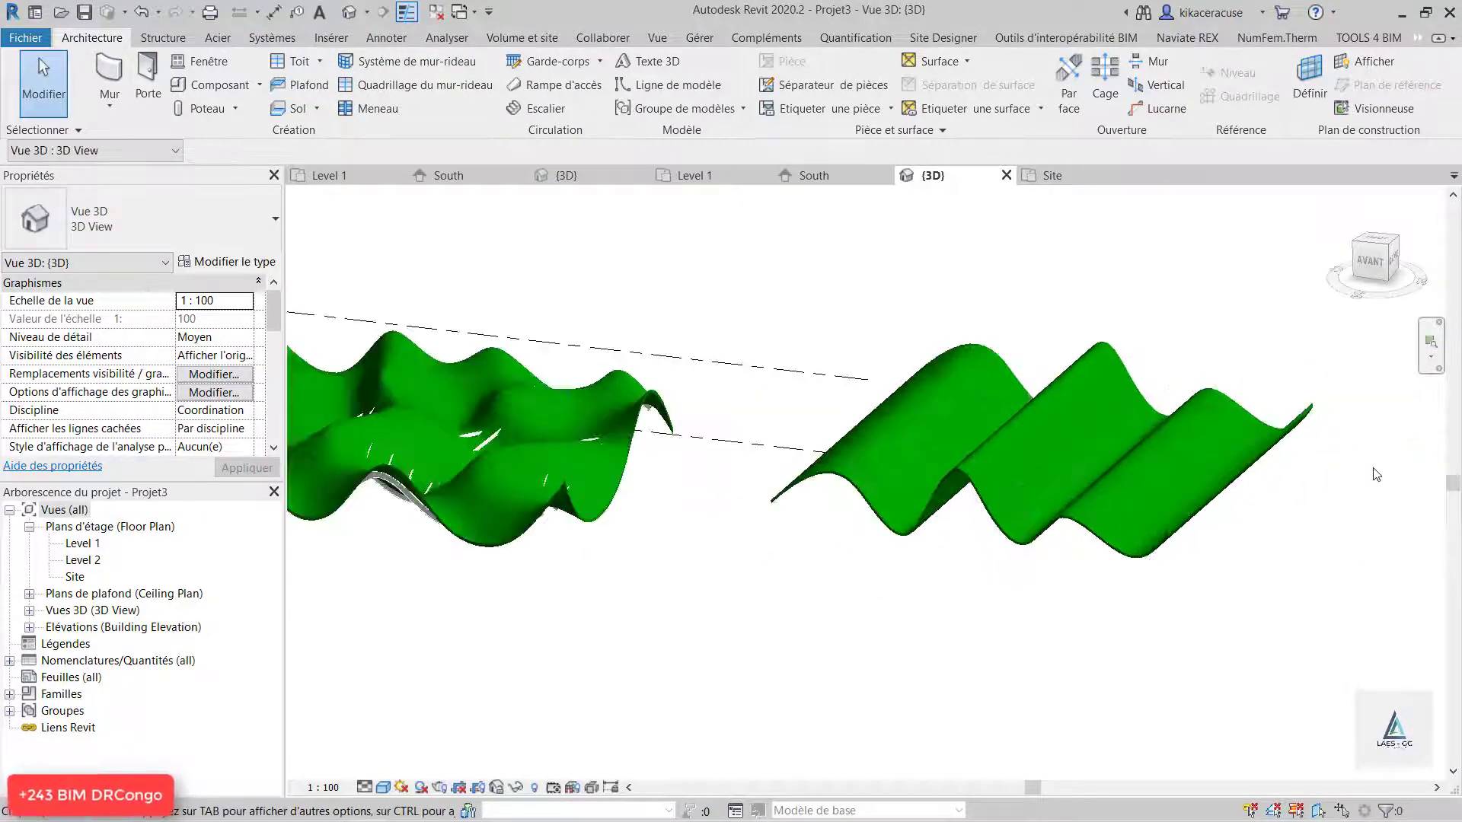
middle_click_drag(994, 540, 1059, 447, "shift")
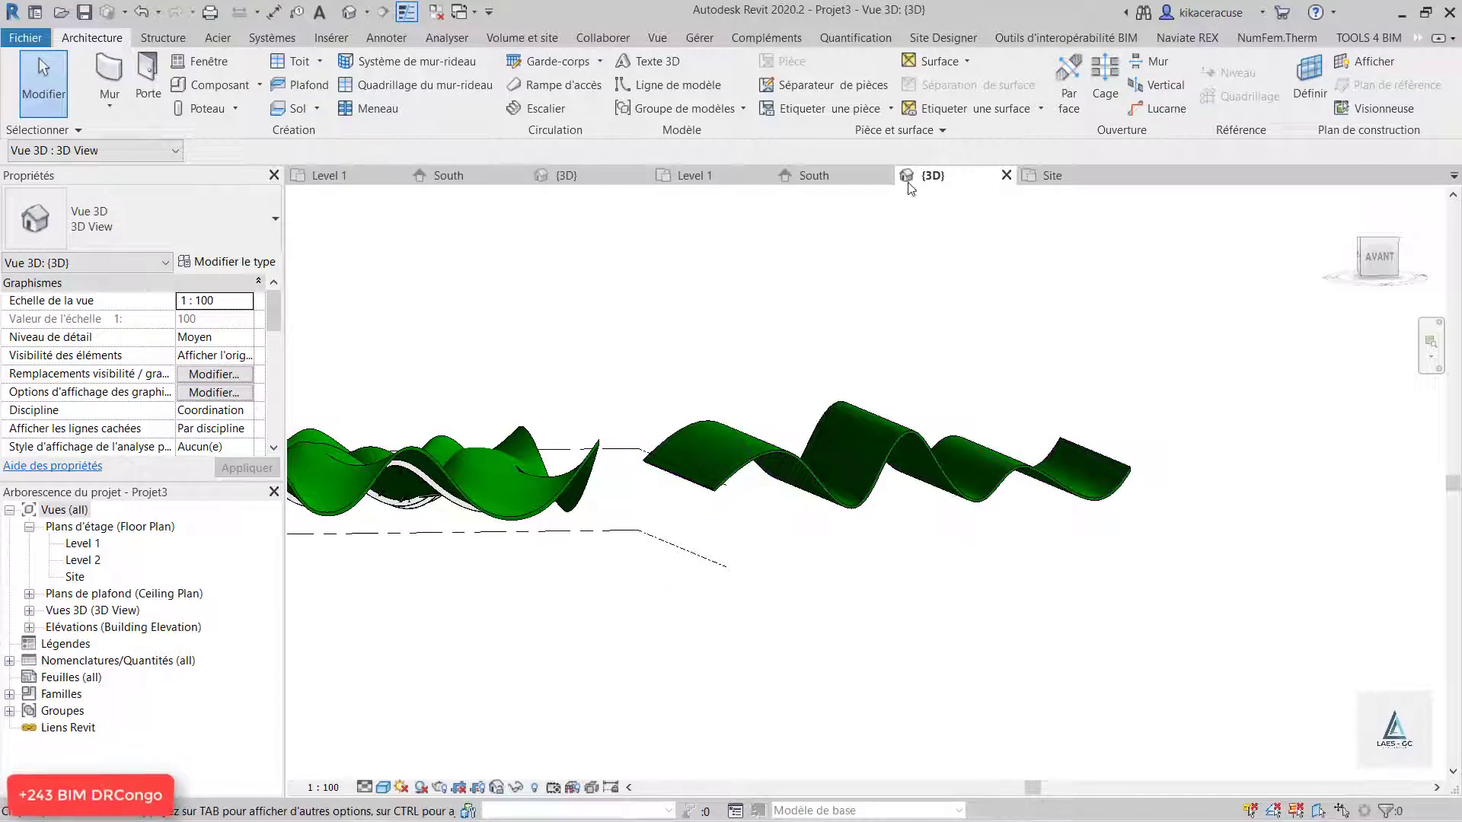
- Edit the wavy roof's profile in the South elevation, widening the spline's middle crest and pulling the third crest up toward it
left_click(858, 181)
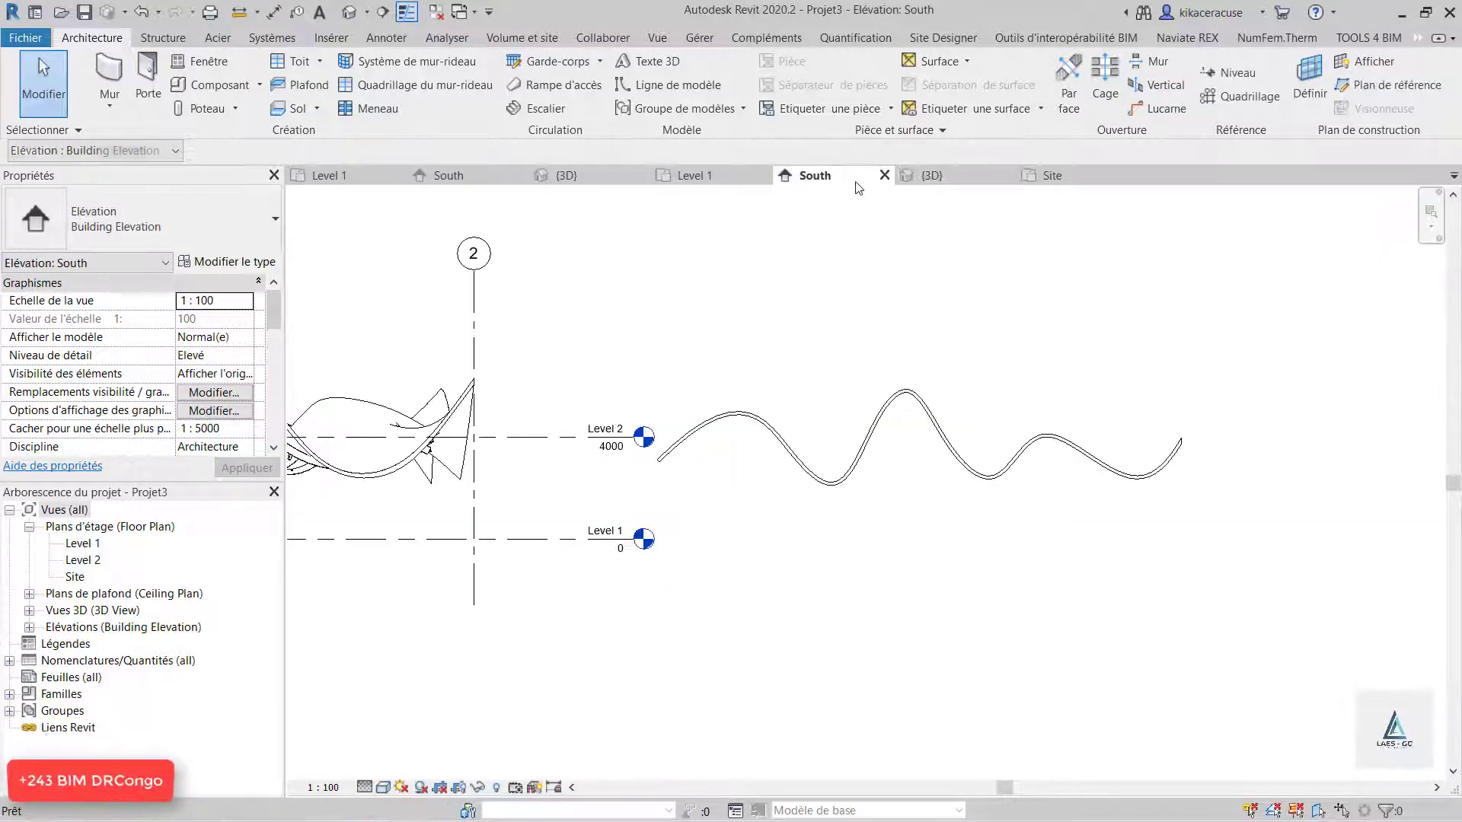
left_click(925, 411)
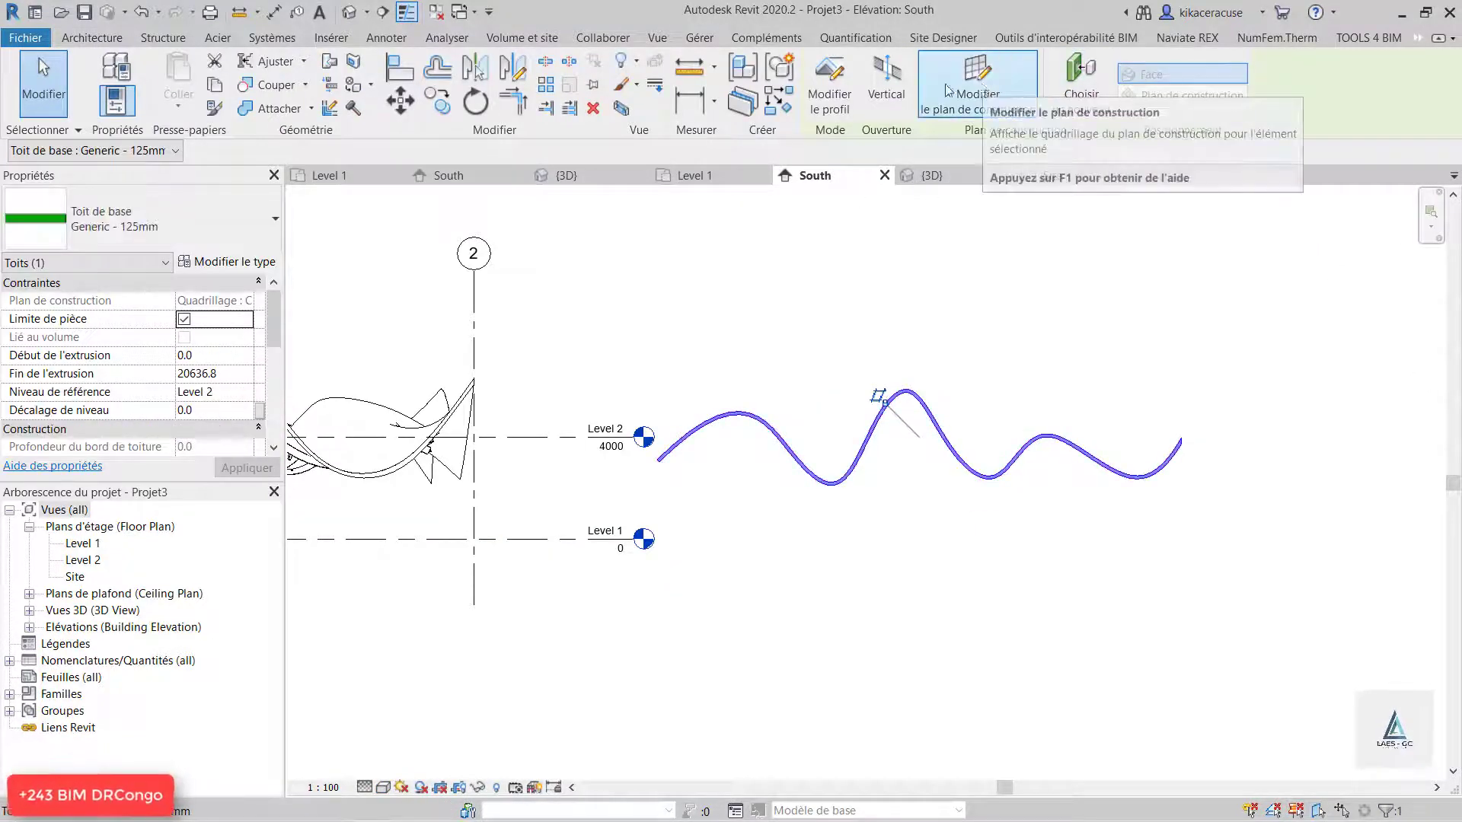
left_click(830, 84)
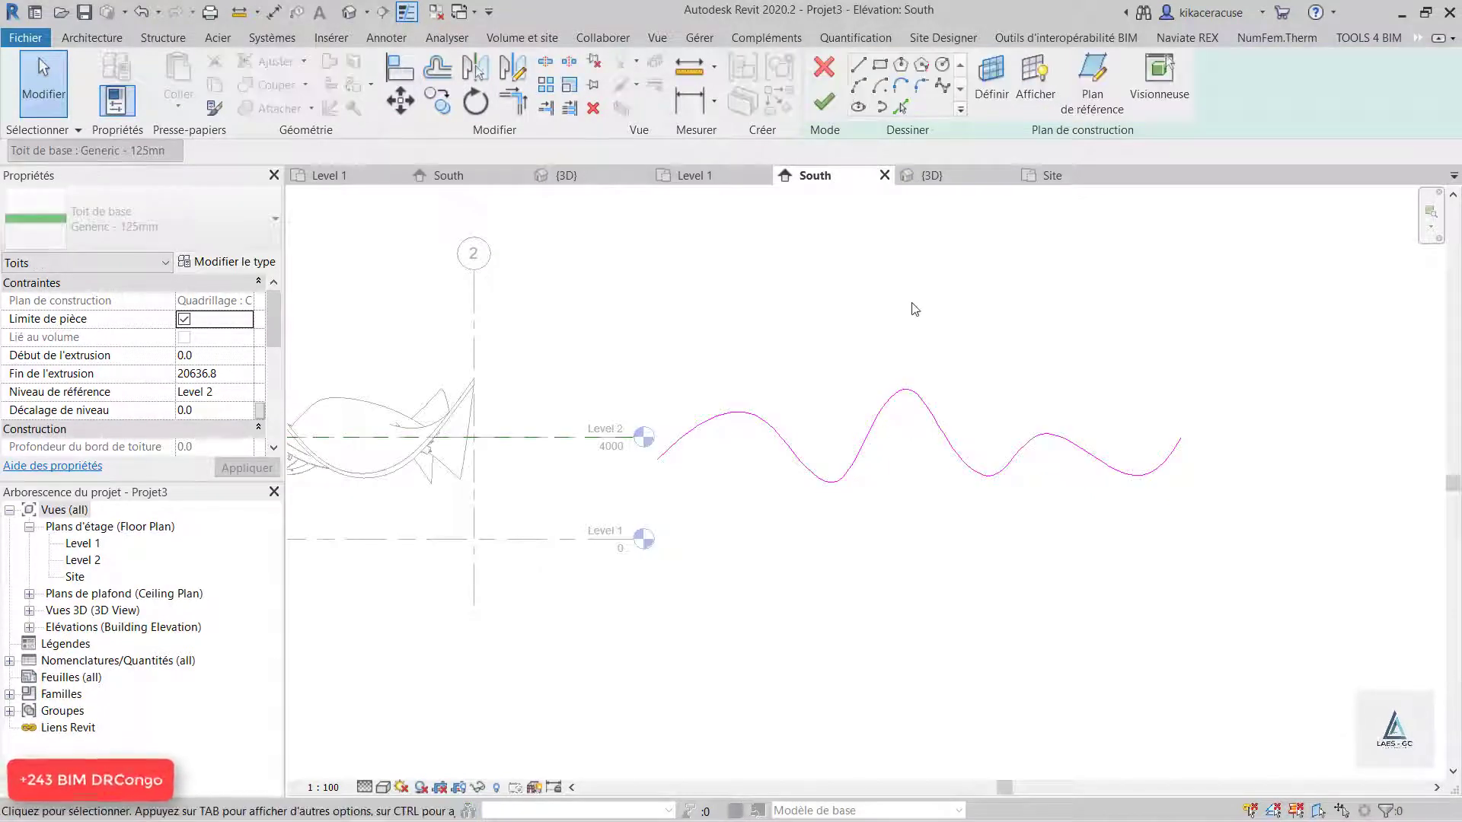
left_click(916, 391)
scroll(912, 391, "up", 2)
left_click_drag(912, 366, 946, 412)
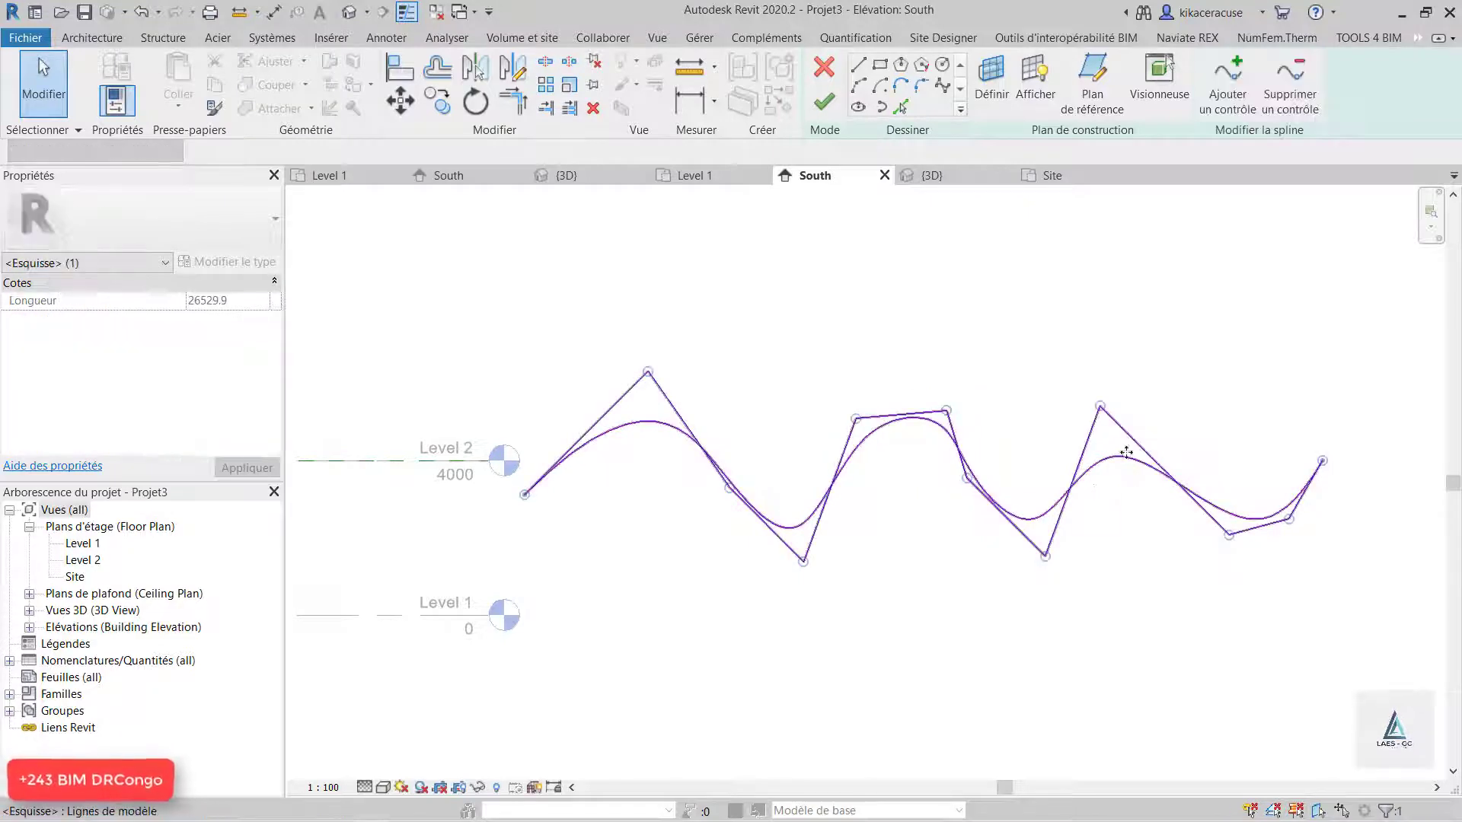
left_click_drag(1102, 410, 1045, 374)
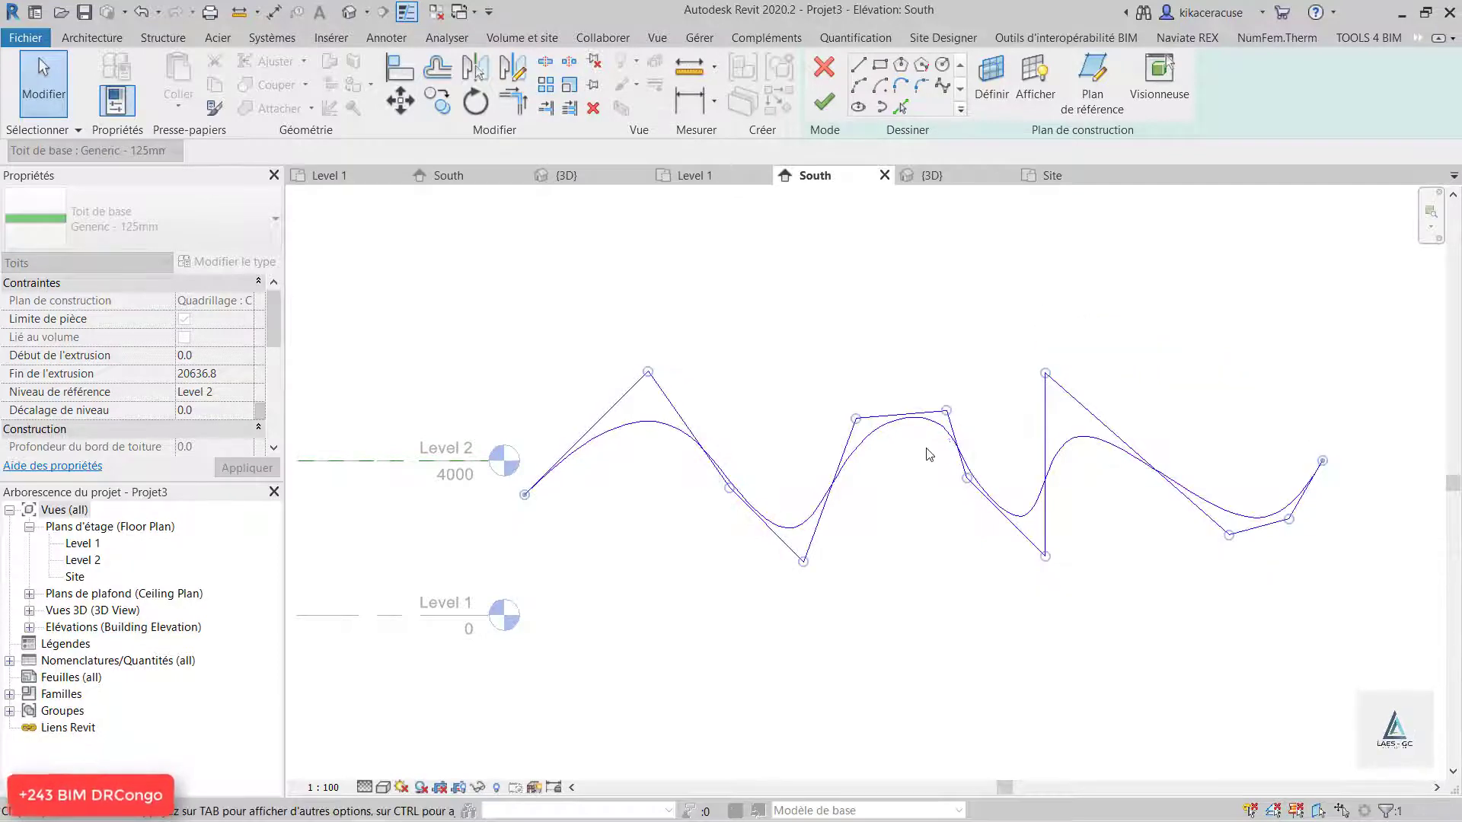
- Adjust the spline's far end and last trough, raise the first crest and first trough, and finish the roof profile edit
left_click_drag(946, 412, 960, 419)
left_click_drag(1329, 449, 1331, 439)
left_click_drag(1238, 522, 1261, 548)
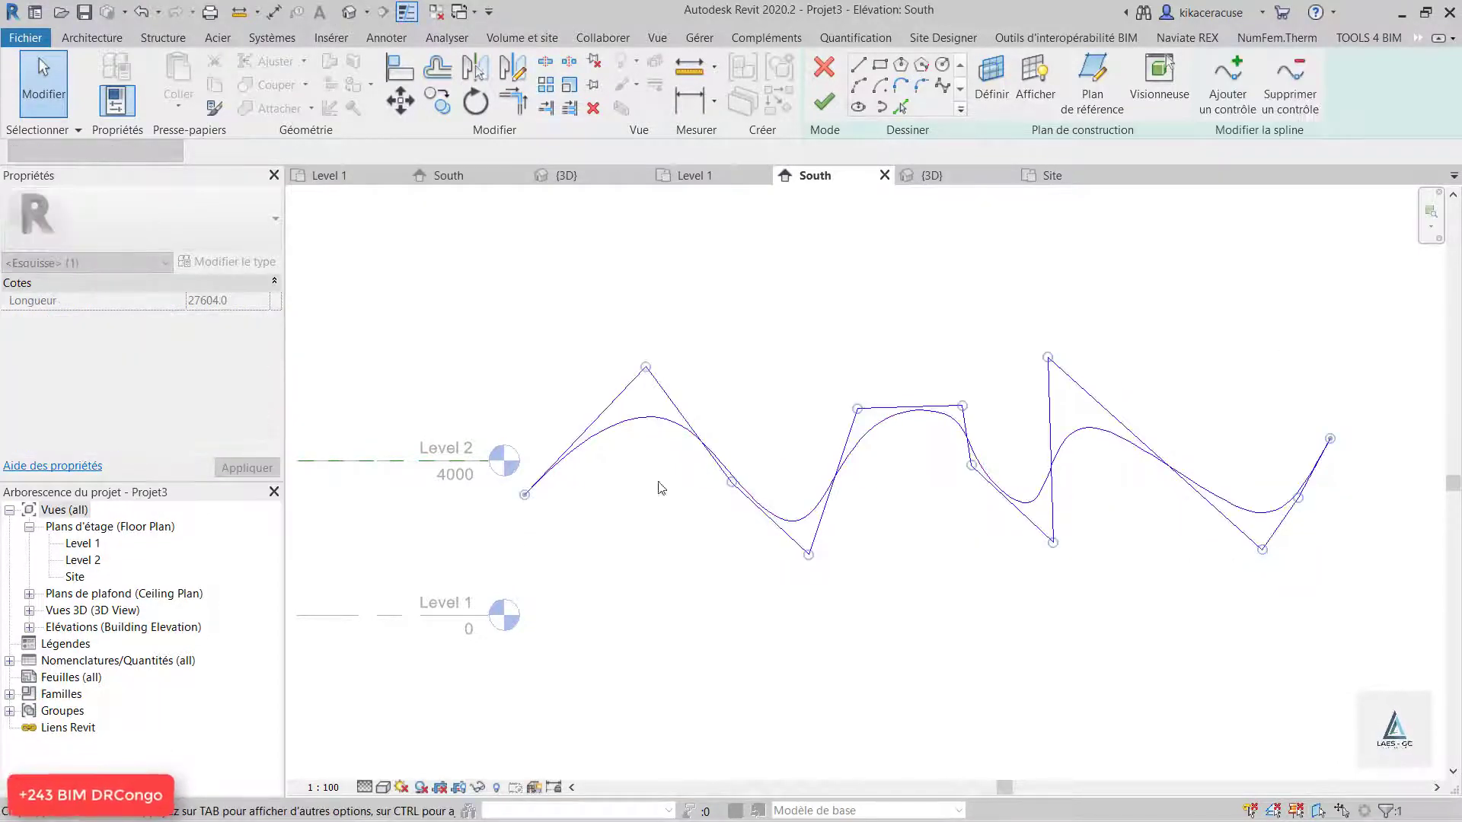
mouse_move(525, 499)
left_mouse_down()
mouse_move(506, 537)
mouse_move(522, 495)
left_mouse_up()
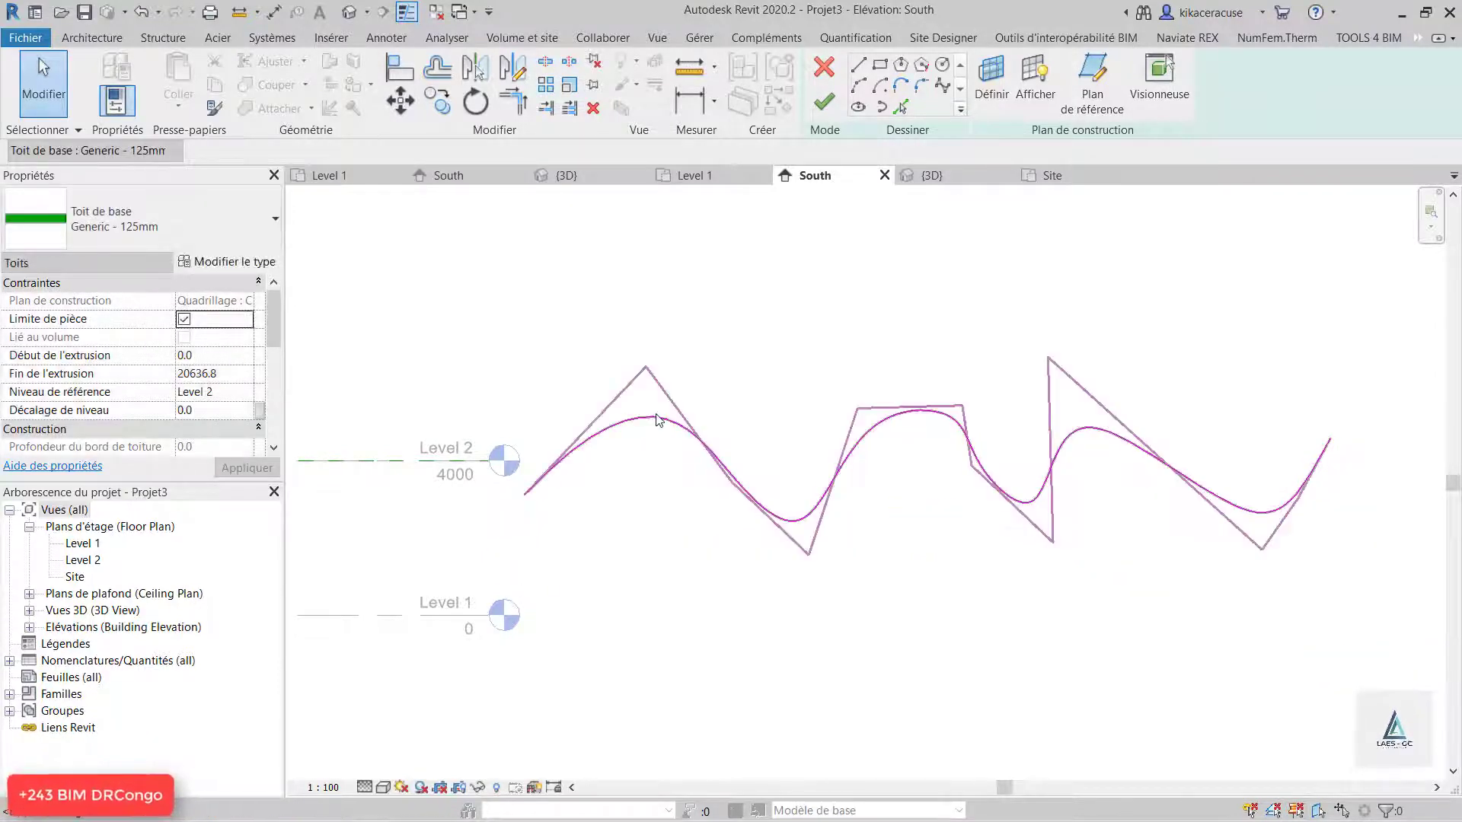
left_click_drag(646, 368, 654, 346)
left_click_drag(809, 556, 792, 541)
left_click(824, 101)
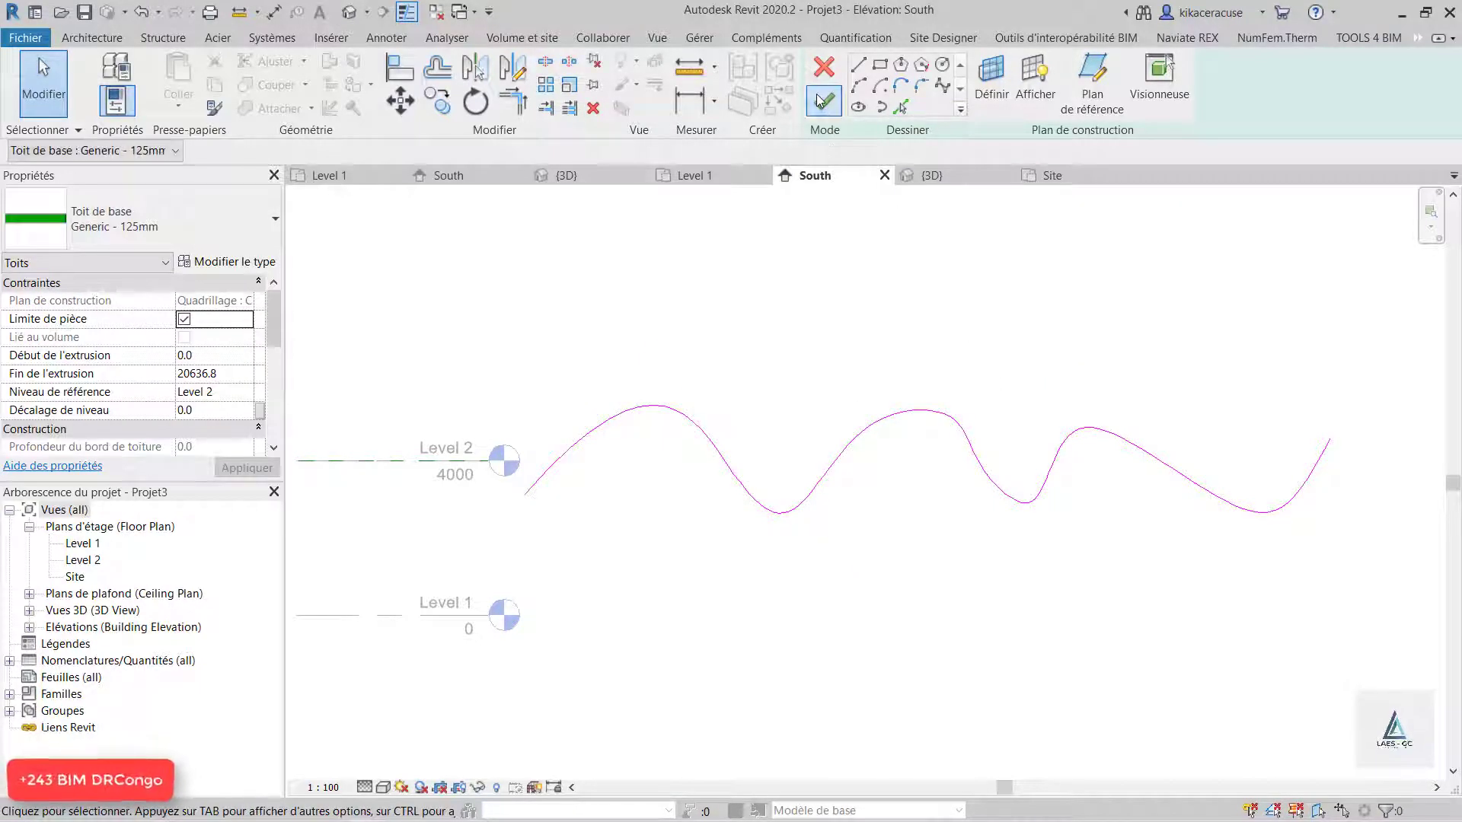
- Review the reshaped roof in the 3D view and set that view's visual style to Ligne cachée
left_click(939, 175)
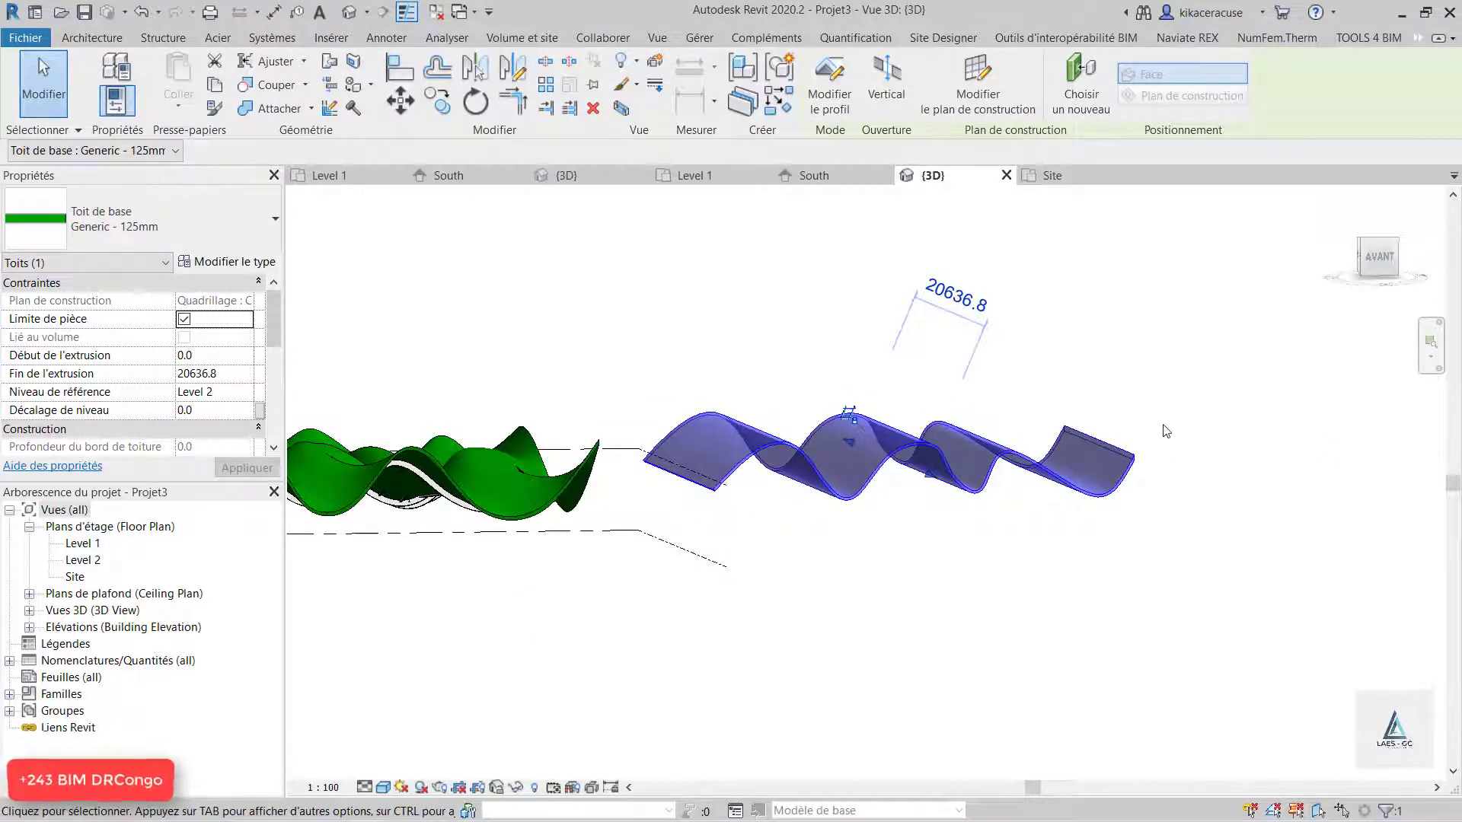
middle_click_drag(1162, 424, 1159, 564, "shift")
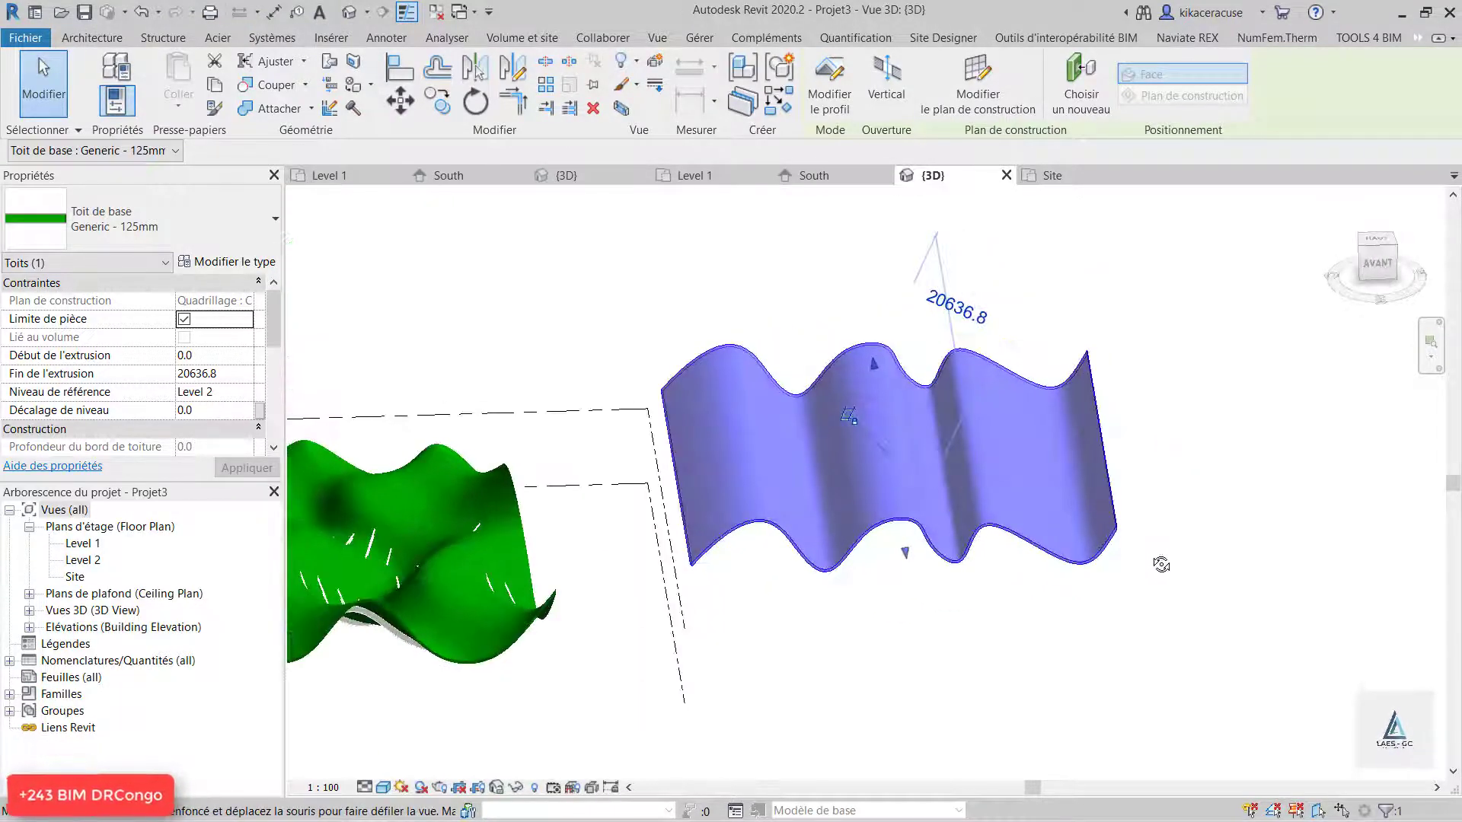
left_click(1113, 604)
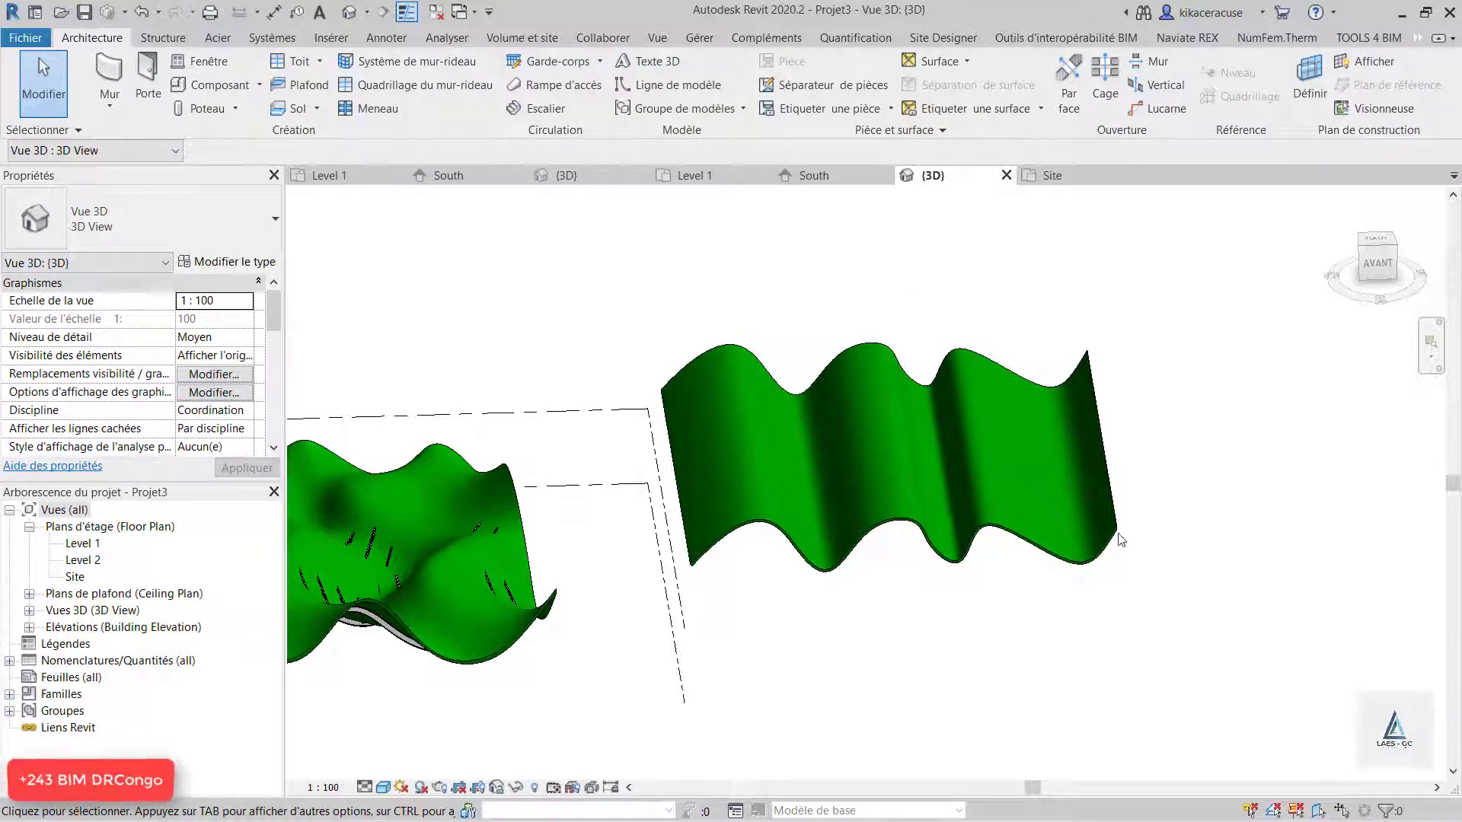
scroll(865, 424, "up", 3)
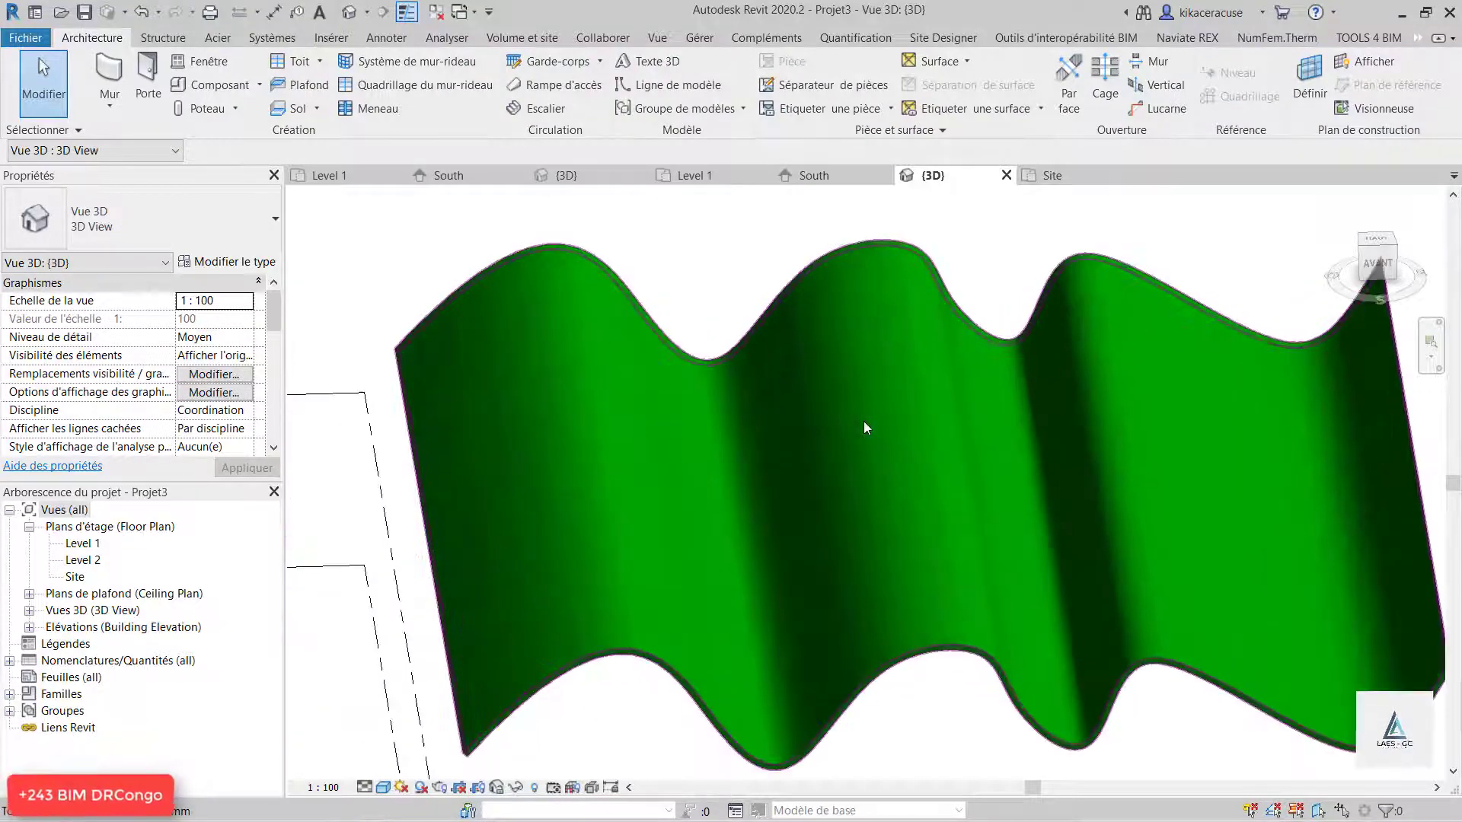
scroll(865, 423, "down", 4)
mouse_move(870, 506)
middle_mouse_down("shift")
mouse_move(894, 425)
mouse_move(600, 689)
middle_mouse_up("shift")
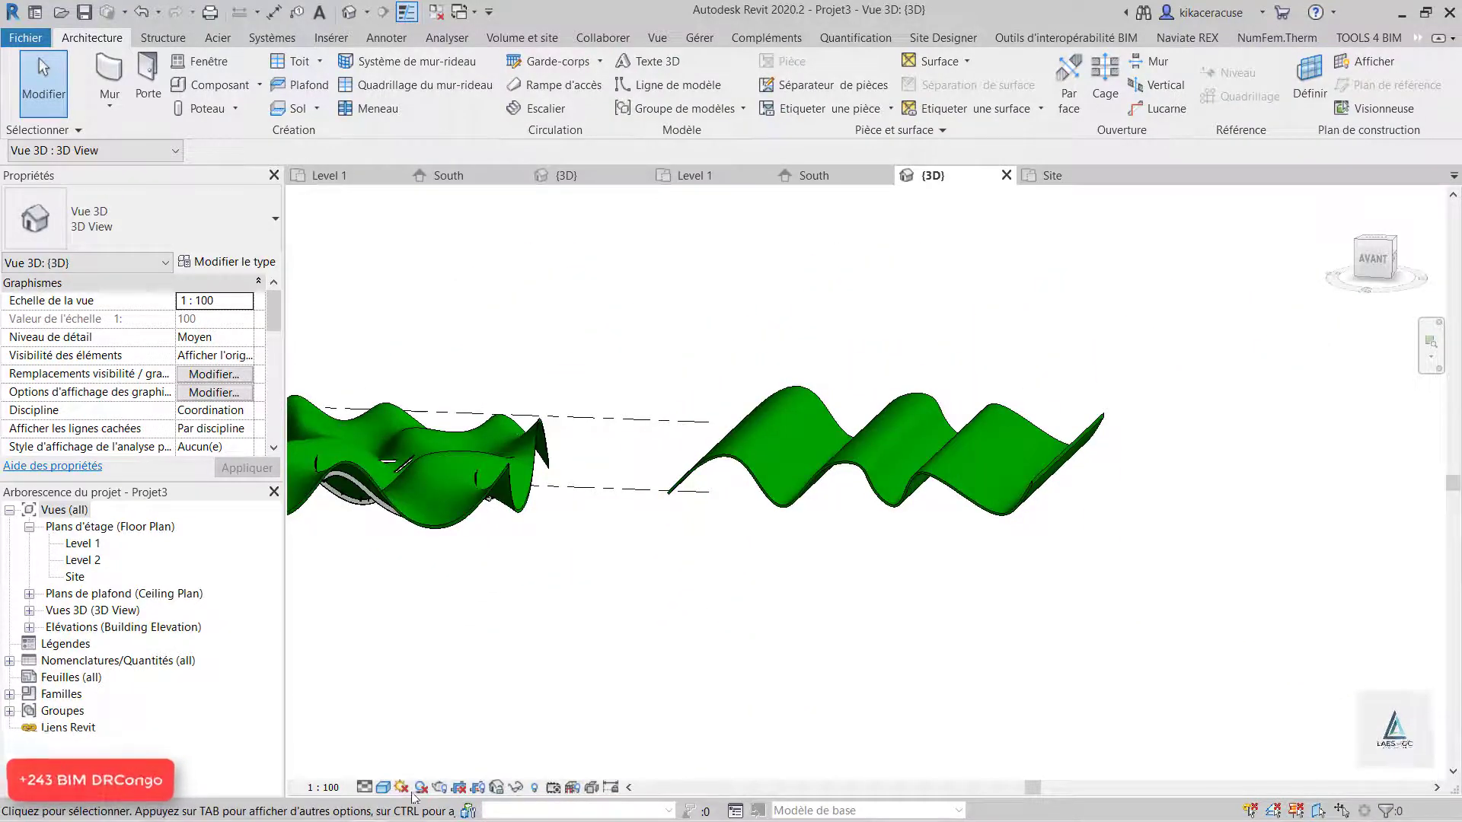
left_click(388, 788)
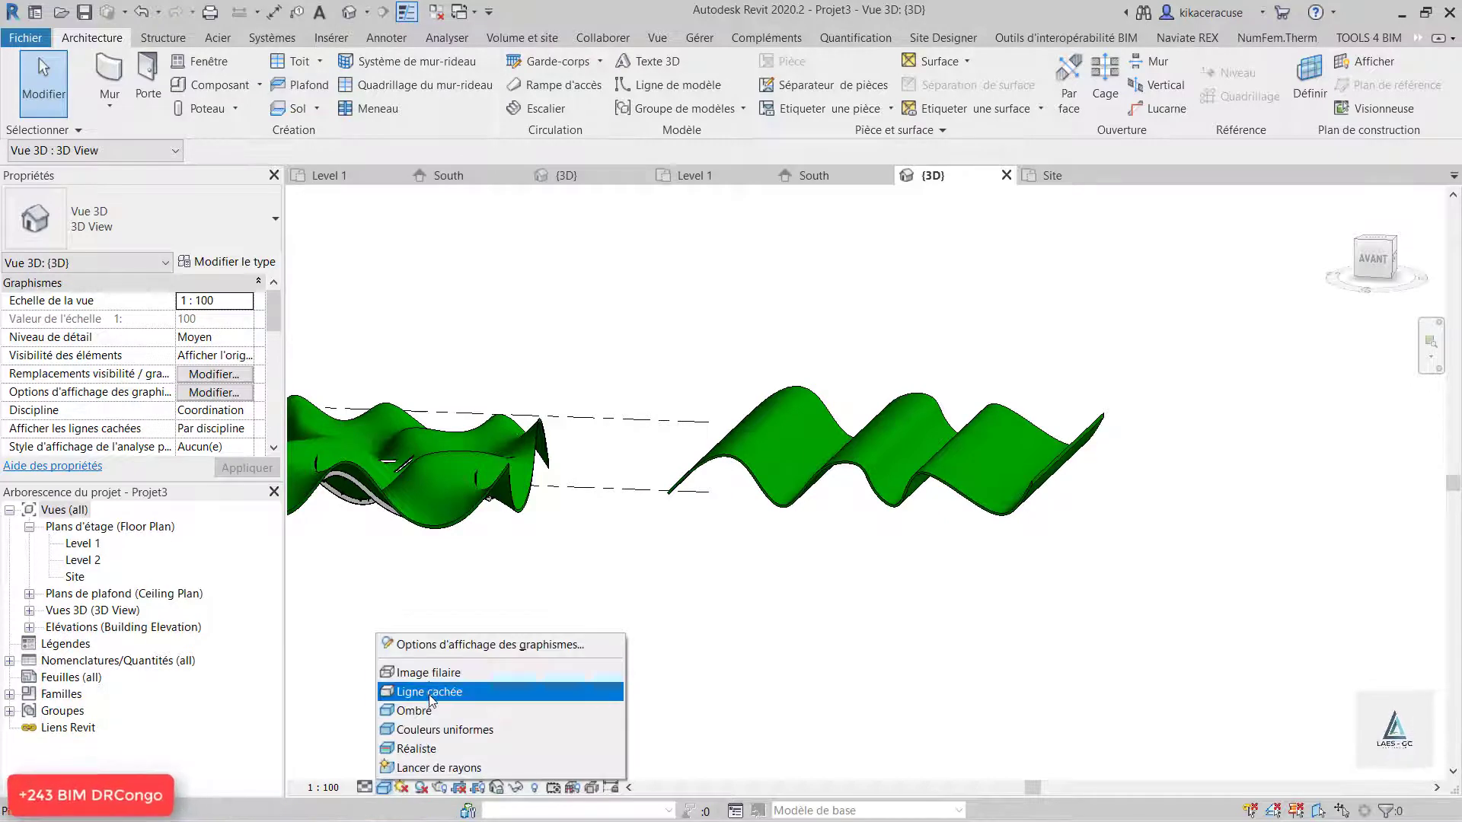
left_click(437, 708)
left_click(383, 788)
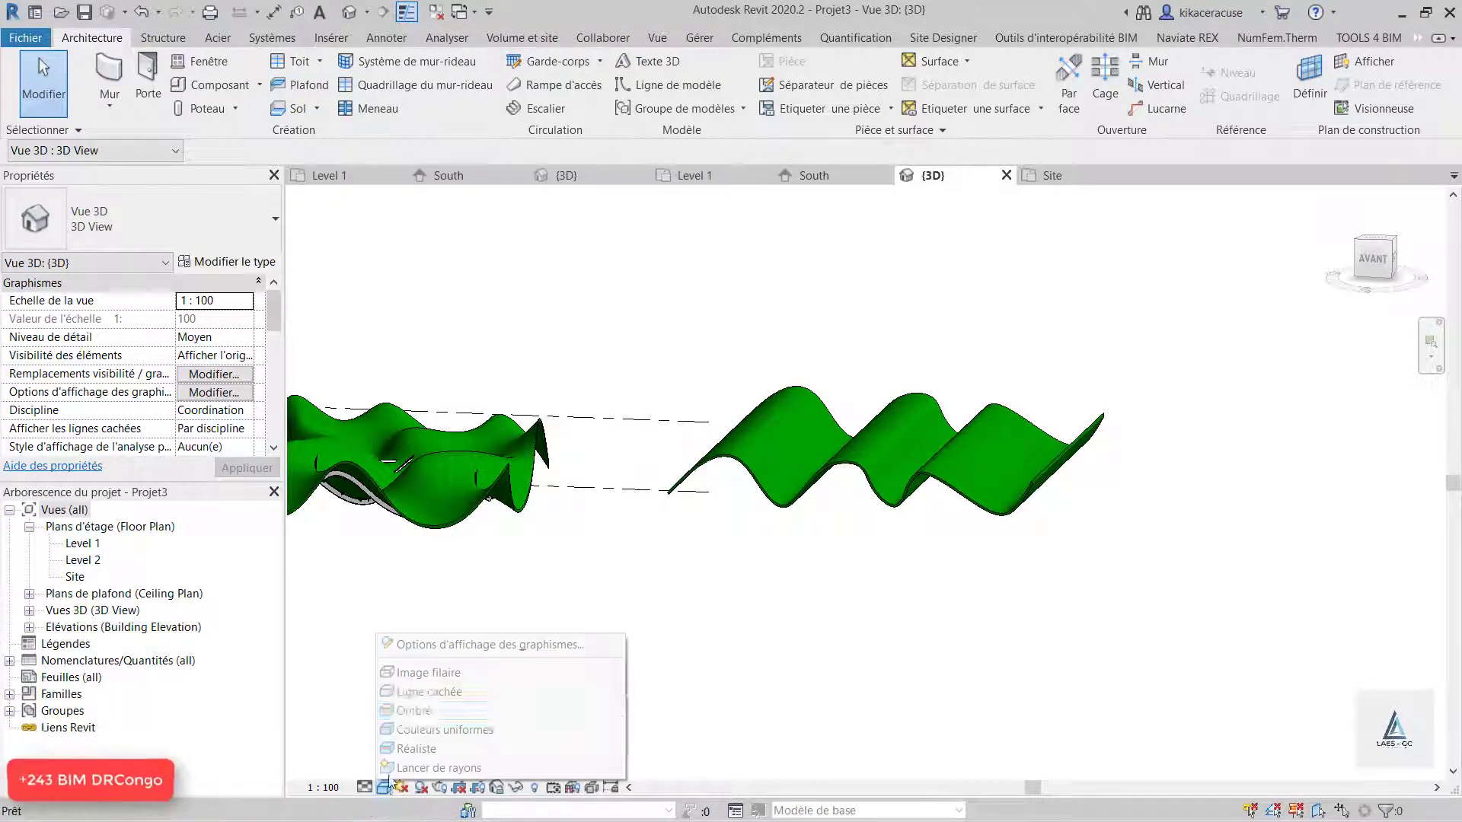
left_click(426, 691)
mouse_move(700, 580)
middle_mouse_down("shift")
mouse_move(810, 574)
mouse_move(759, 578)
middle_mouse_up("shift")
scroll(814, 491, "up", 3)
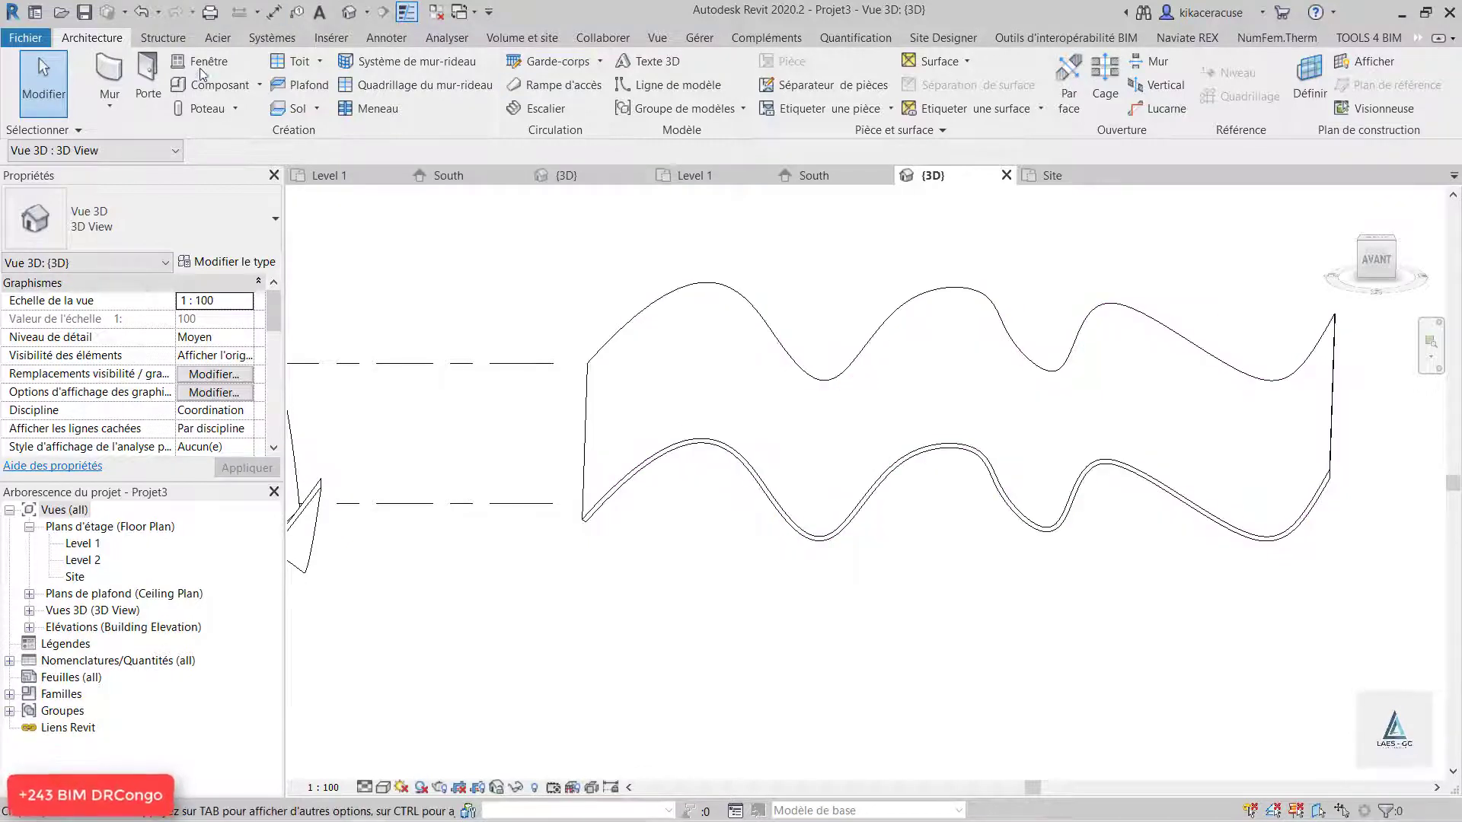
- Start placing a structural truss (Ferme), accept loading a truss family, and browse to the US Metric library folder
left_click(163, 38)
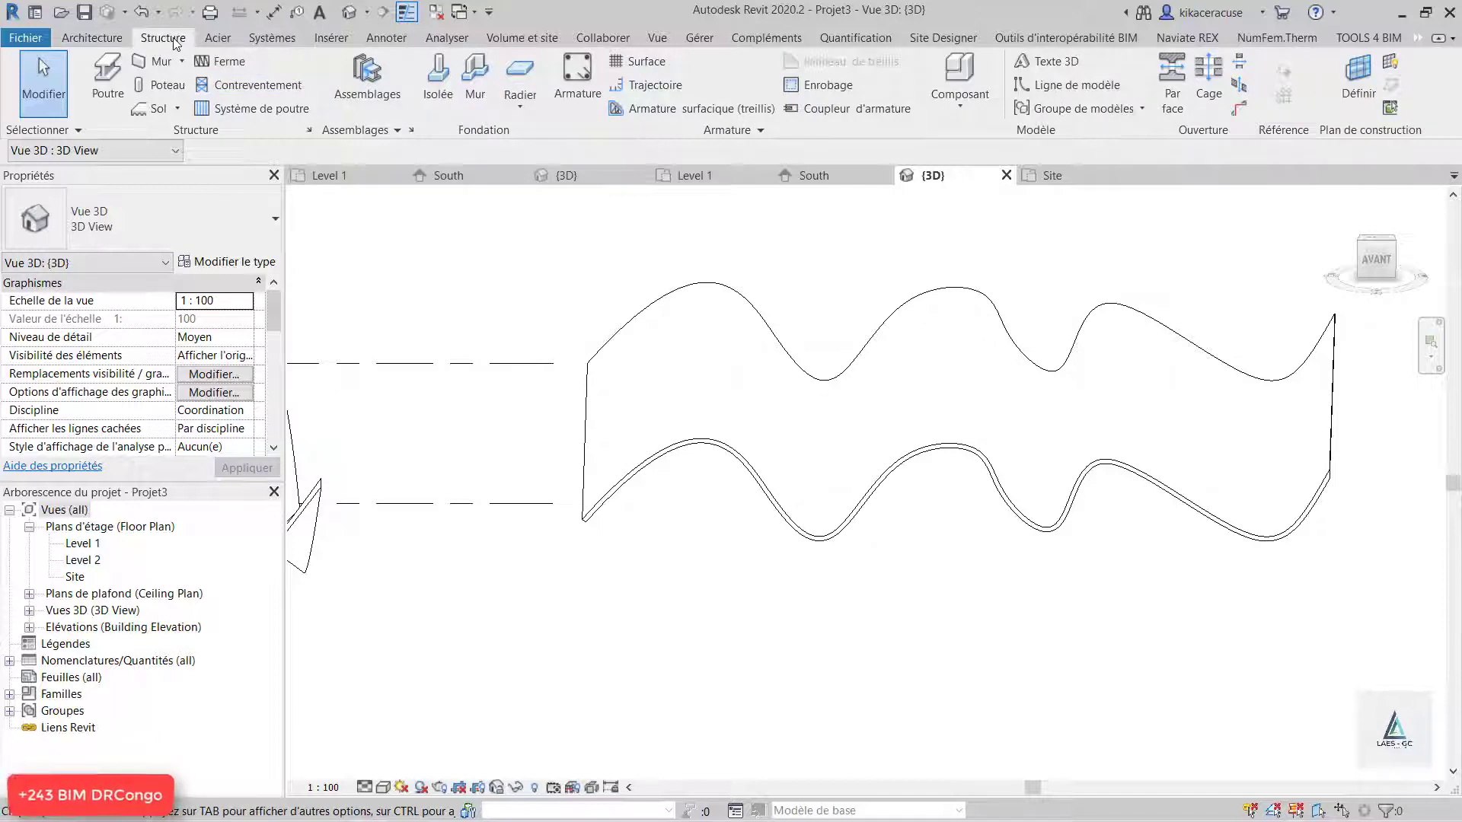
left_click(226, 62)
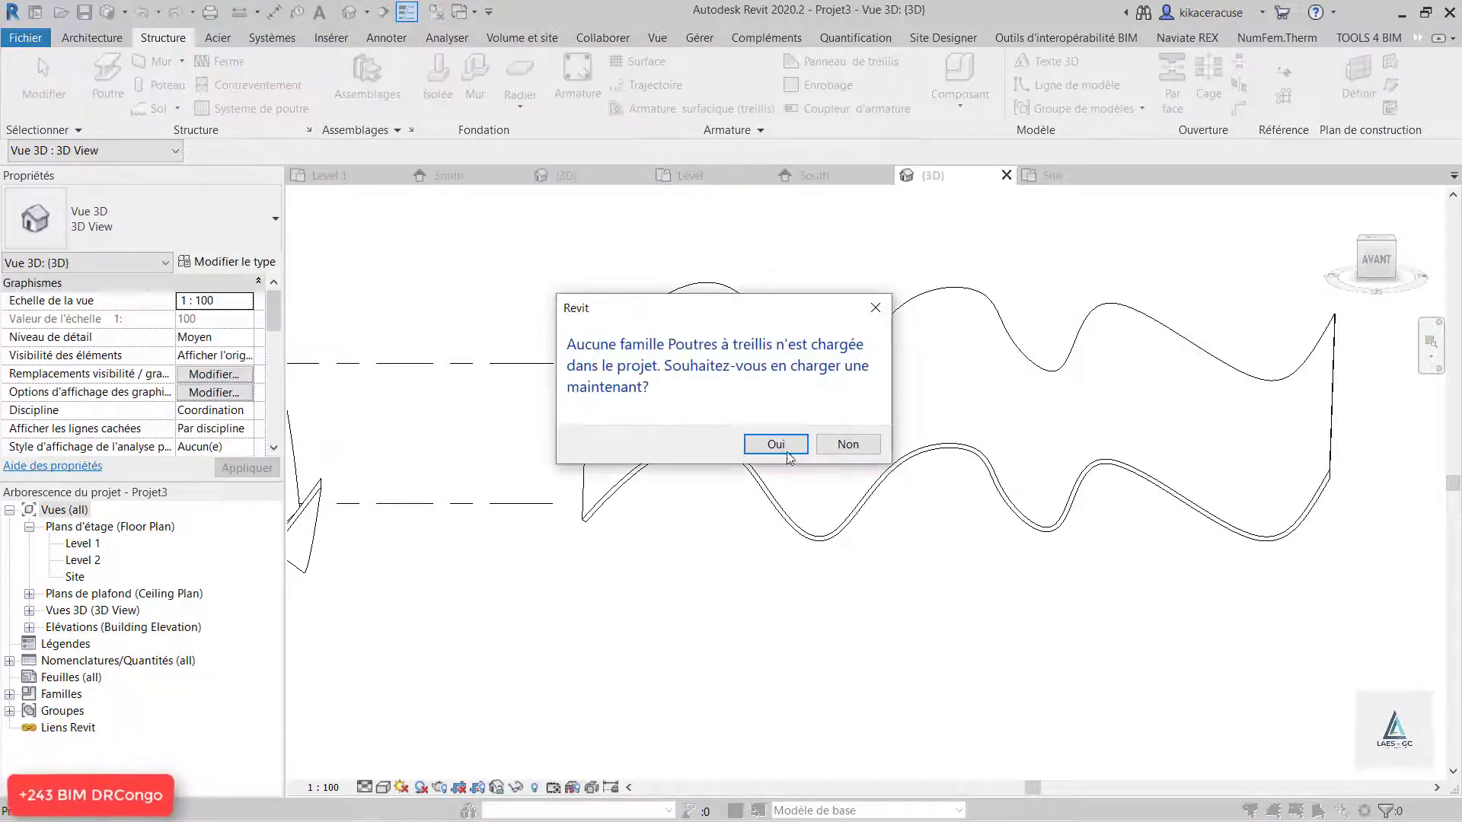
left_click(776, 445)
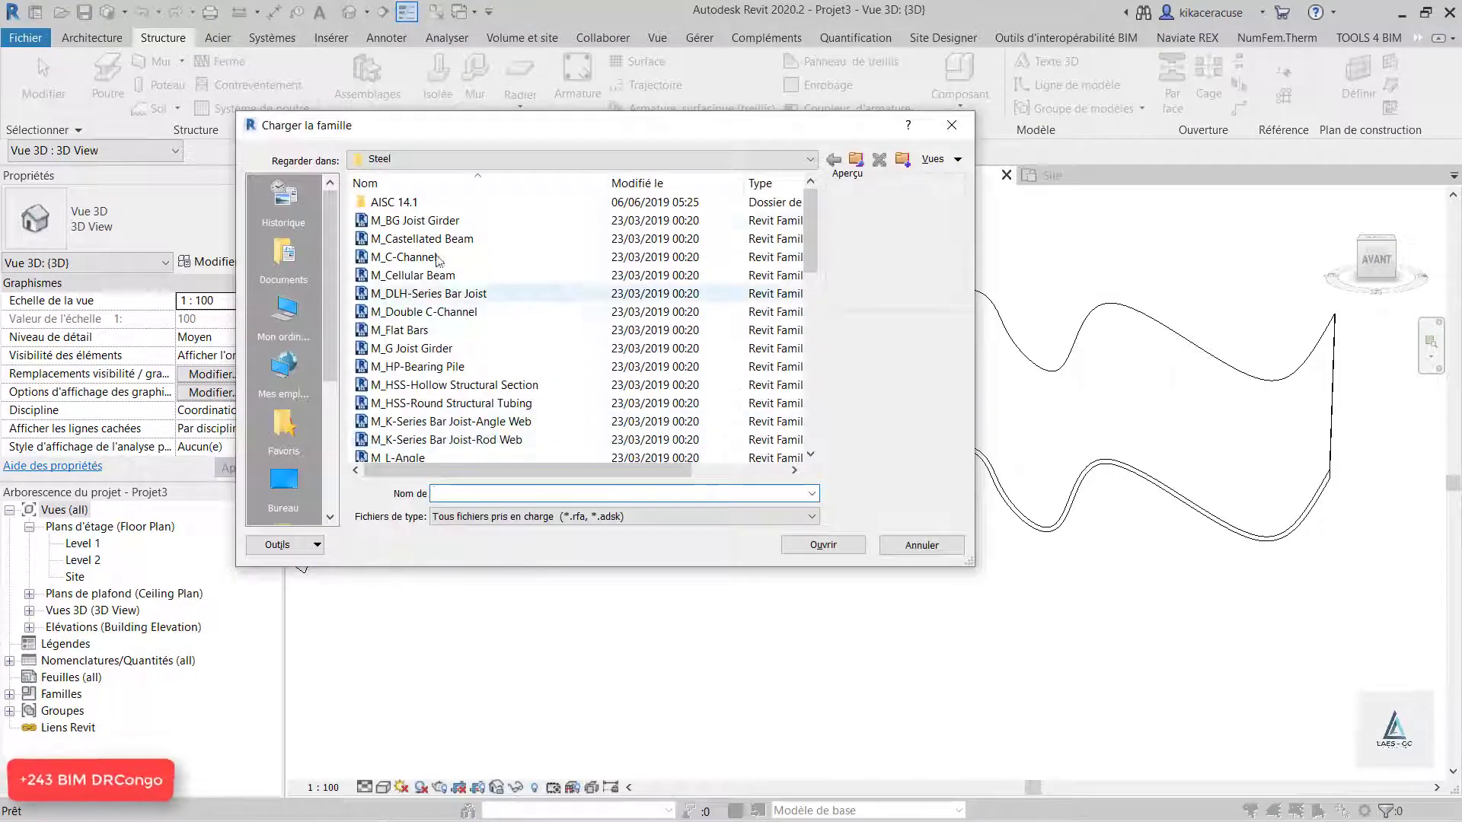
left_click(418, 159)
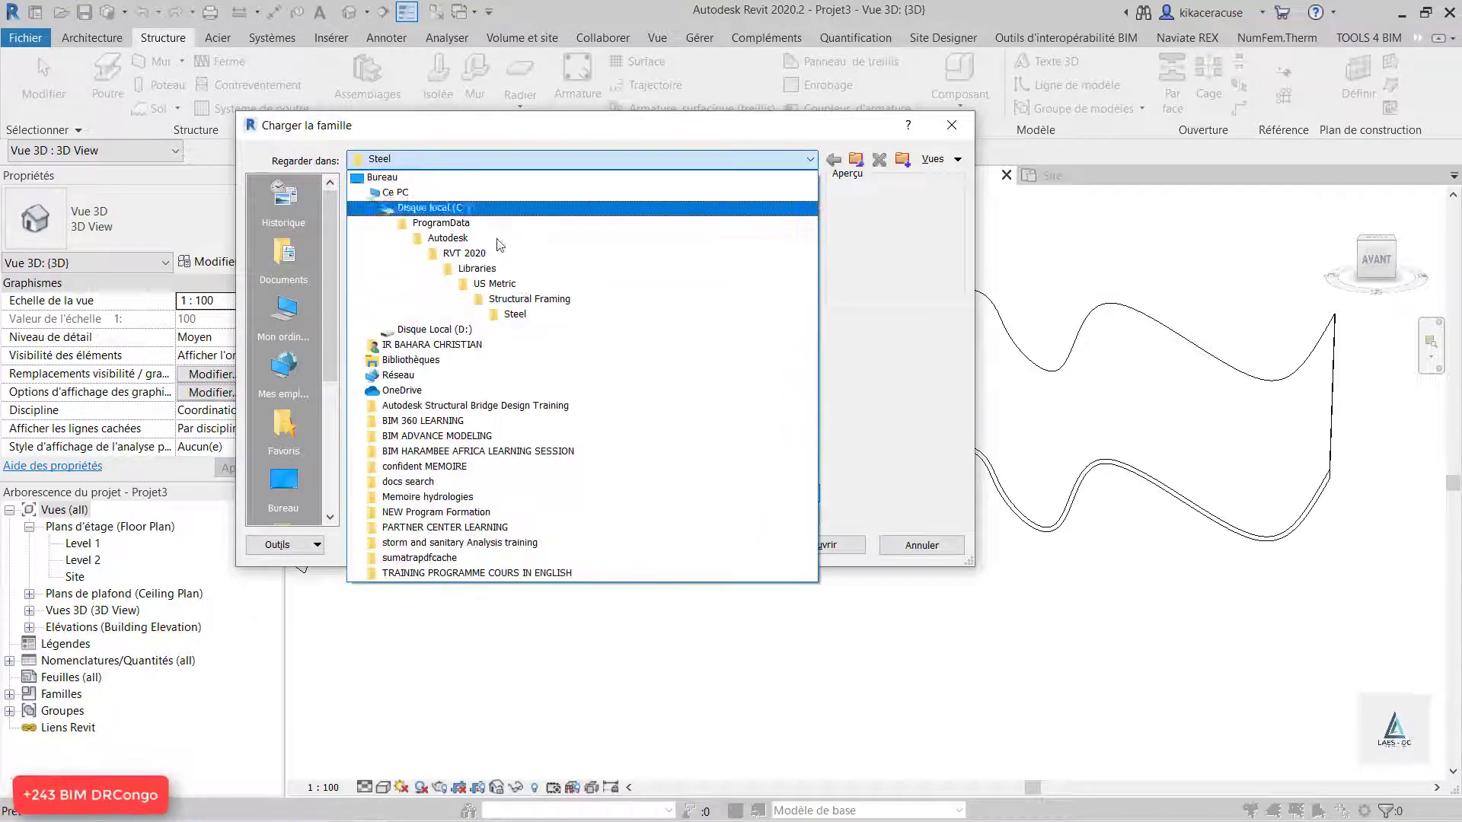
left_click(530, 283)
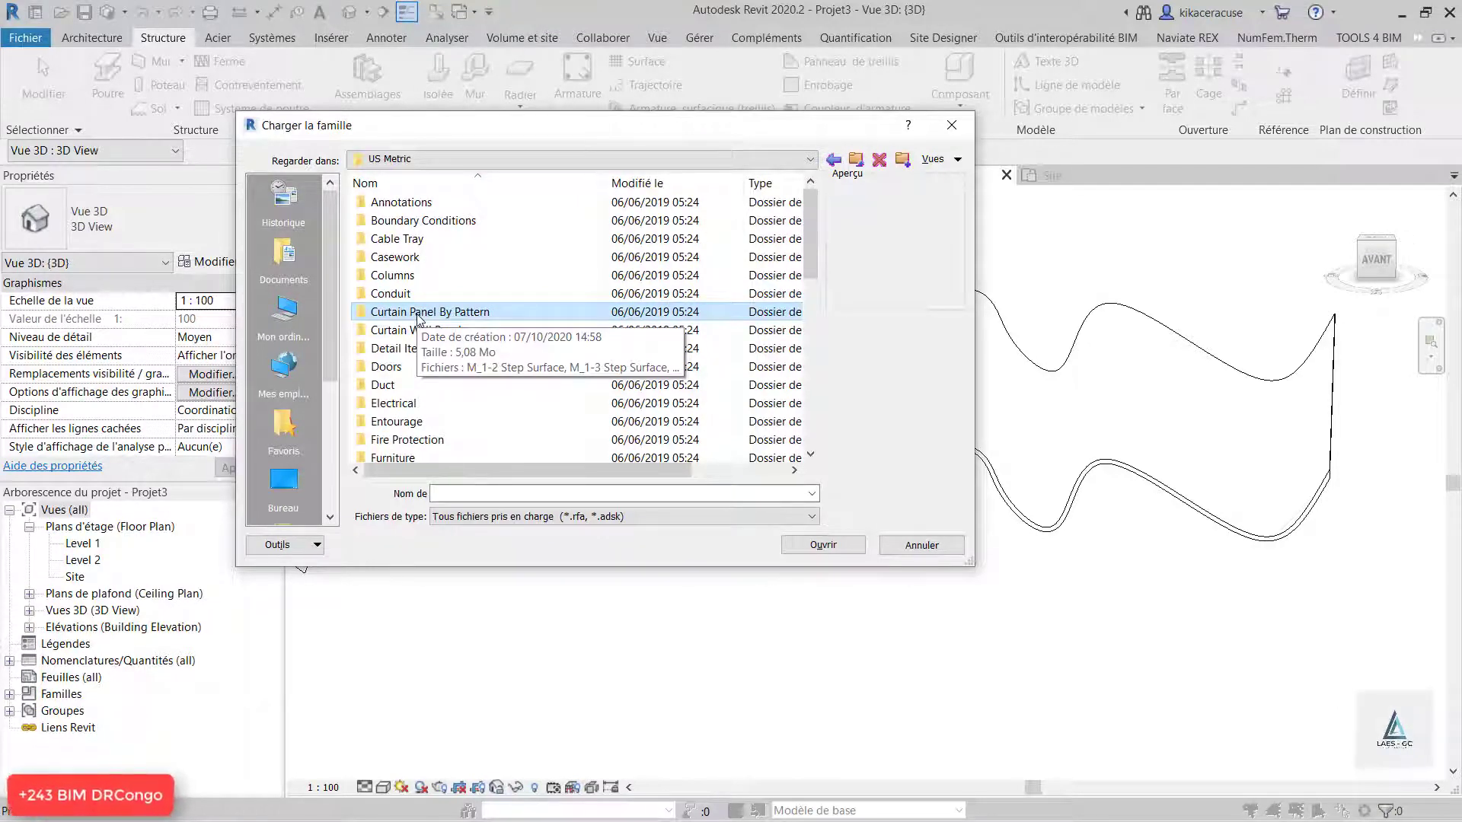
key("t")
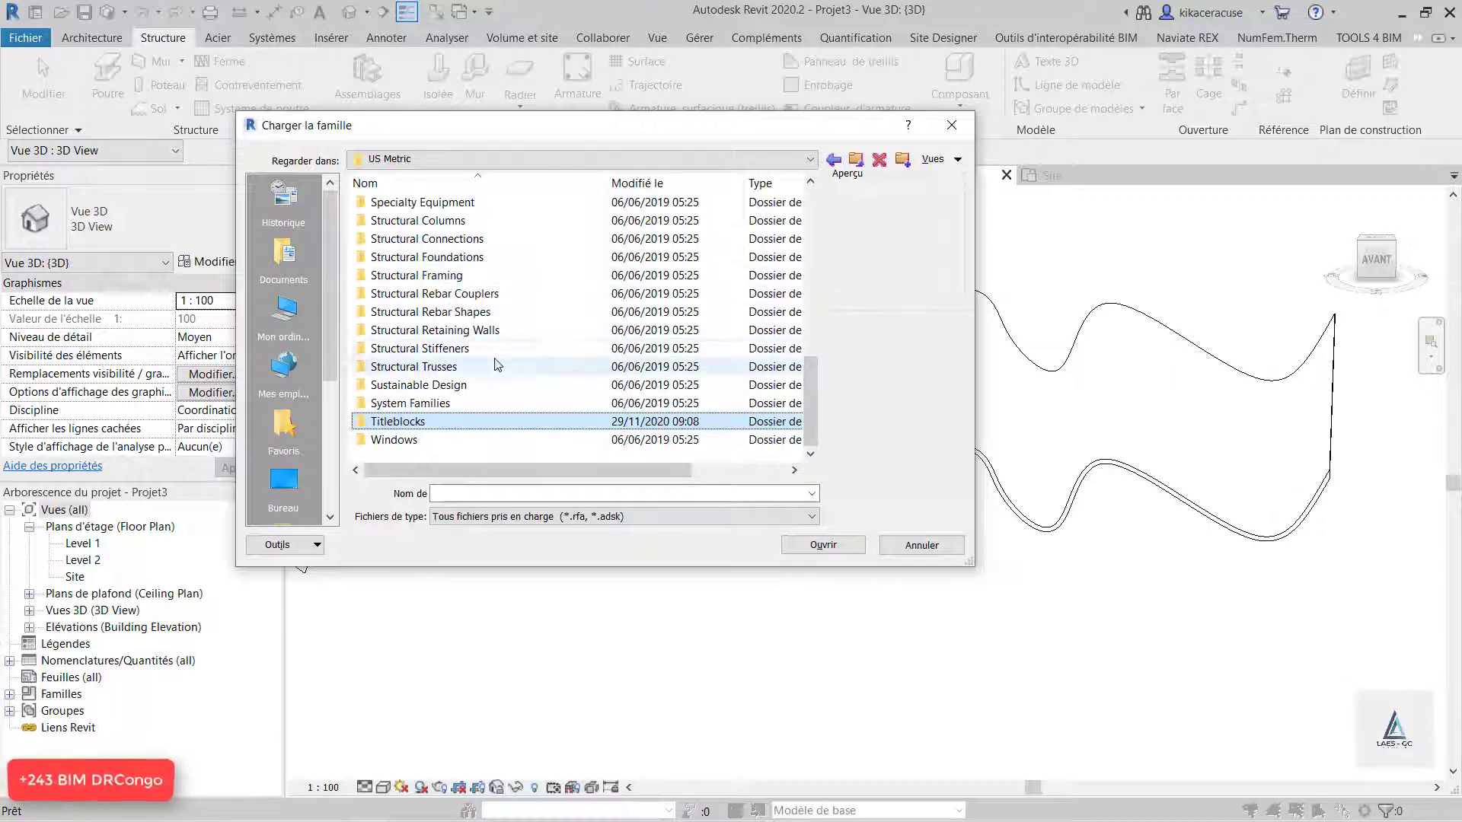
- Examine the previews of the steel beam and joist families in the Structural Framing Steel folder
double_click(455, 275)
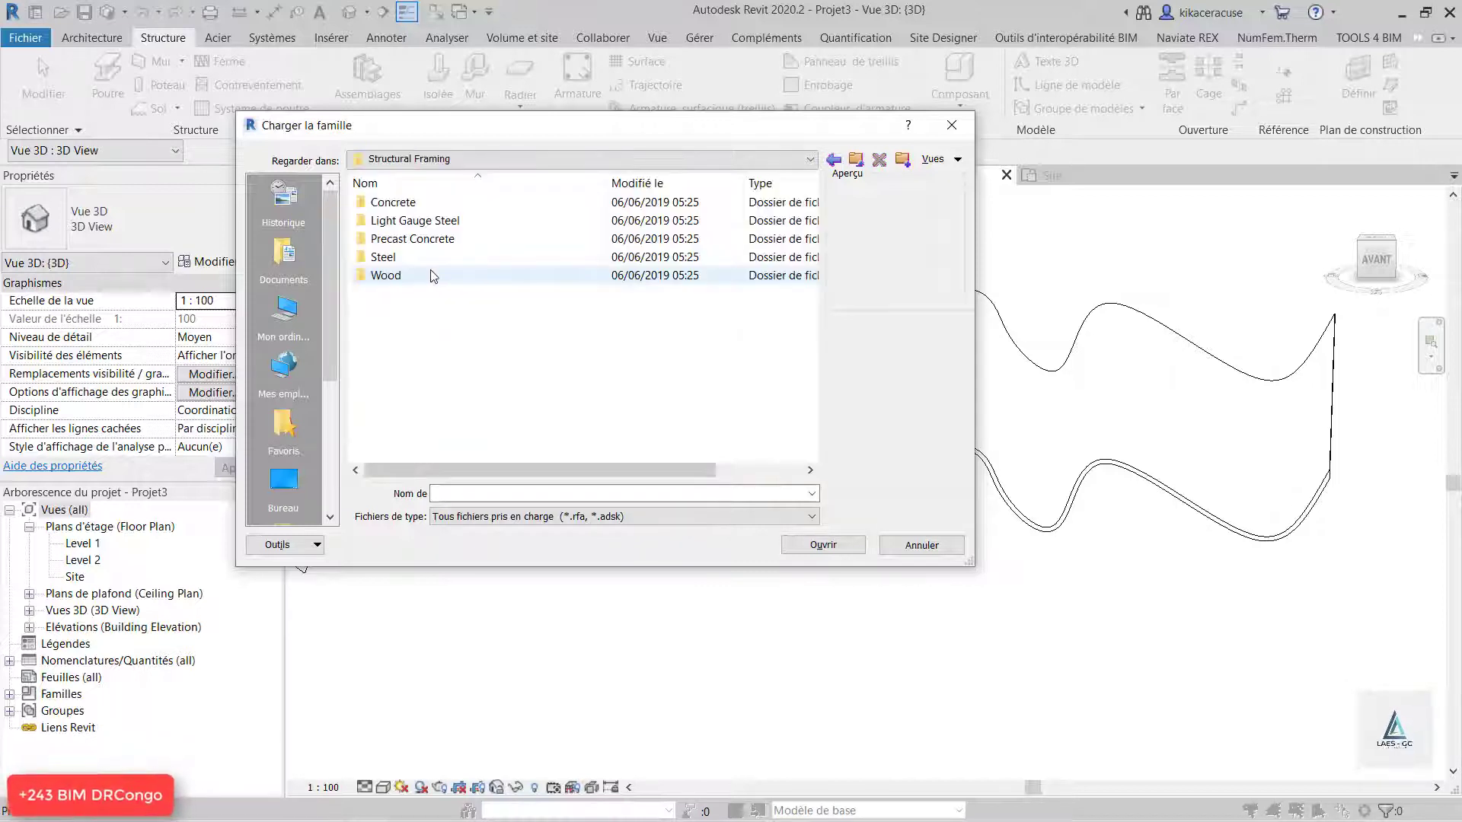
double_click(415, 259)
left_click(430, 276)
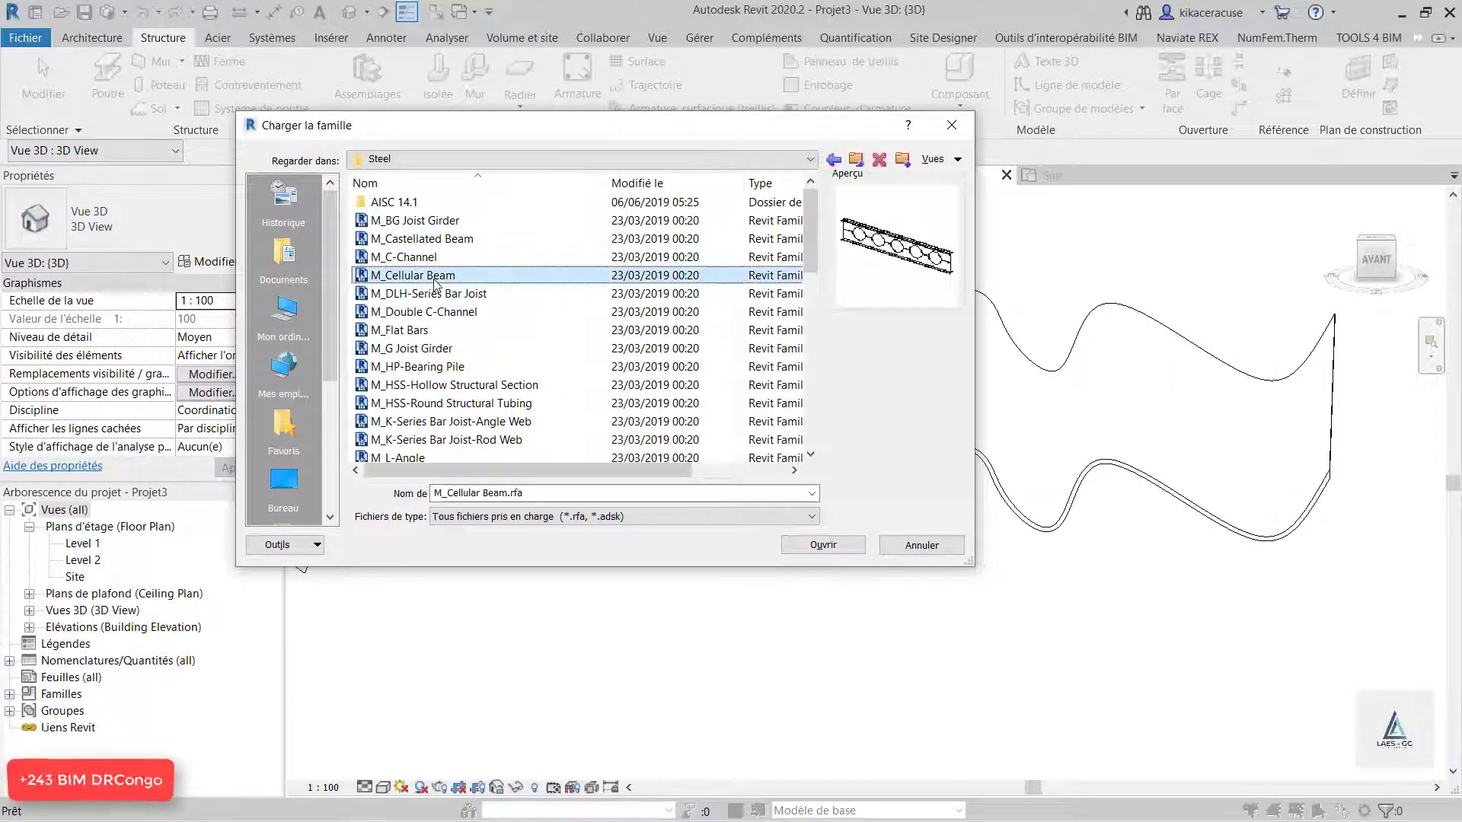
left_click(421, 222)
left_click(415, 329)
scroll(412, 389, "down", 2)
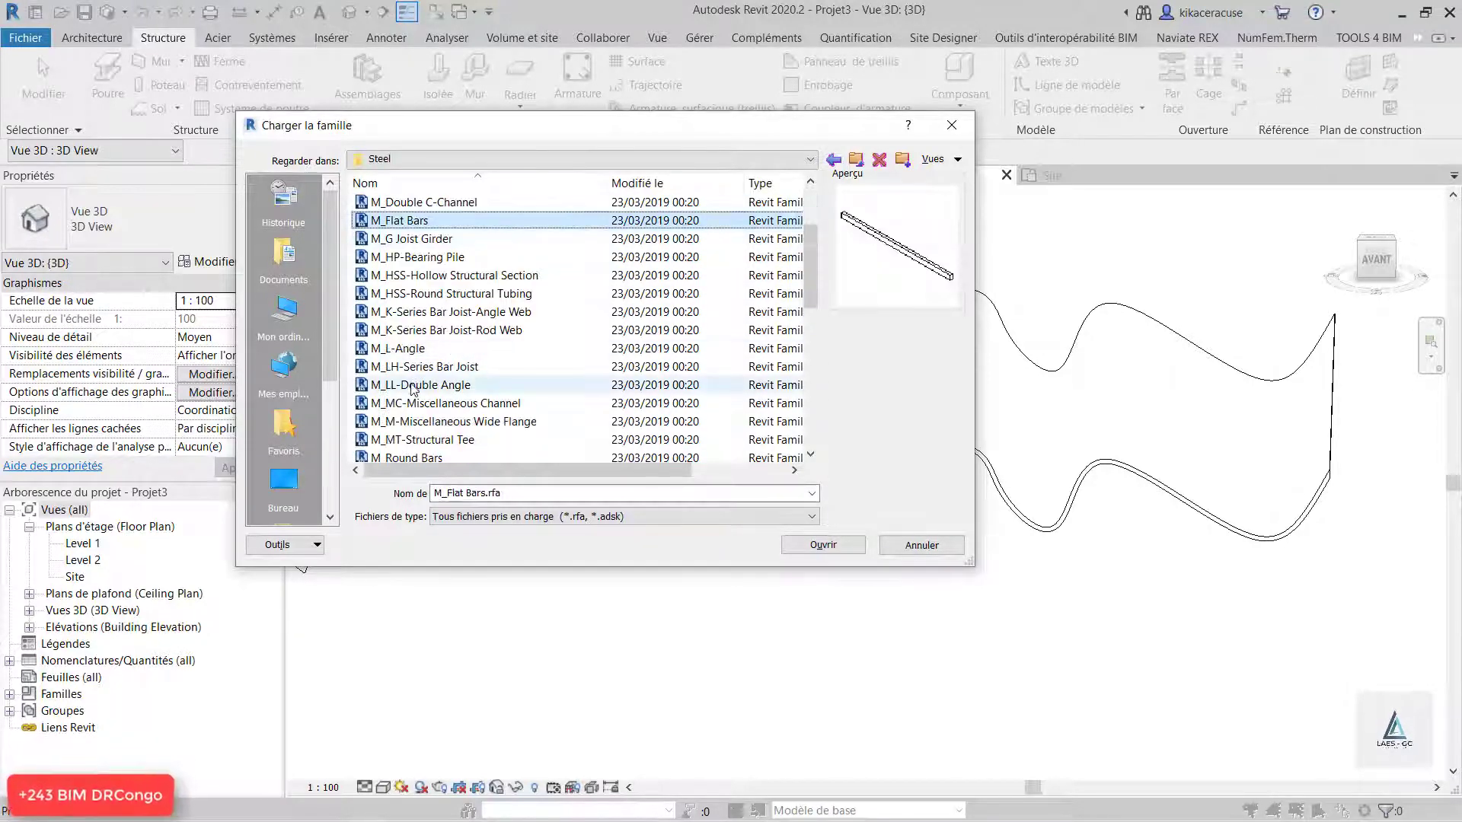
left_click(412, 386)
left_click(406, 350)
scroll(415, 327, "down", 4)
scroll(418, 381, "up", 1)
left_click(420, 407)
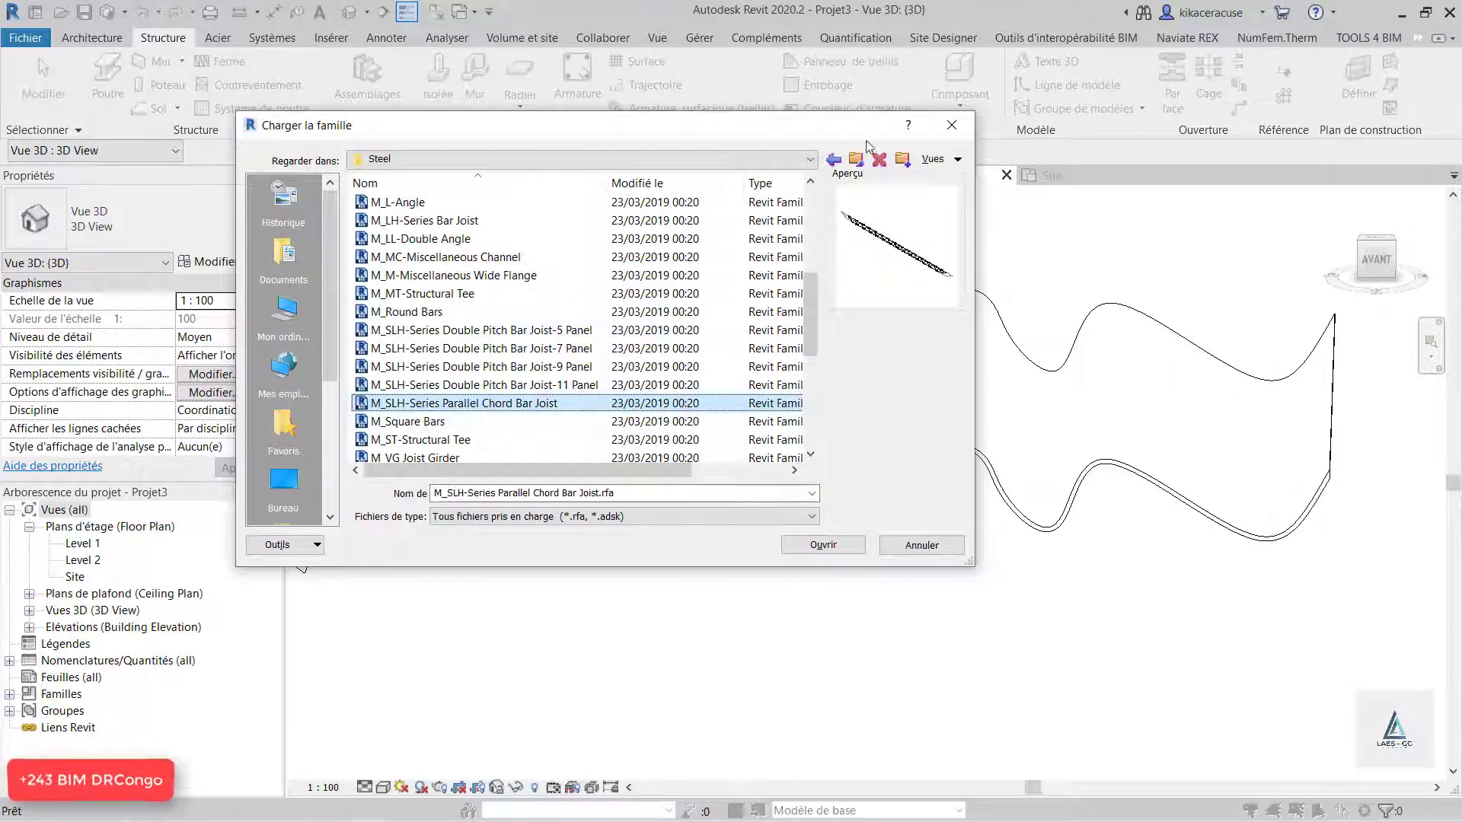
- Return to the US Metric library folder and open its Structural Trusses folder
left_click(835, 159)
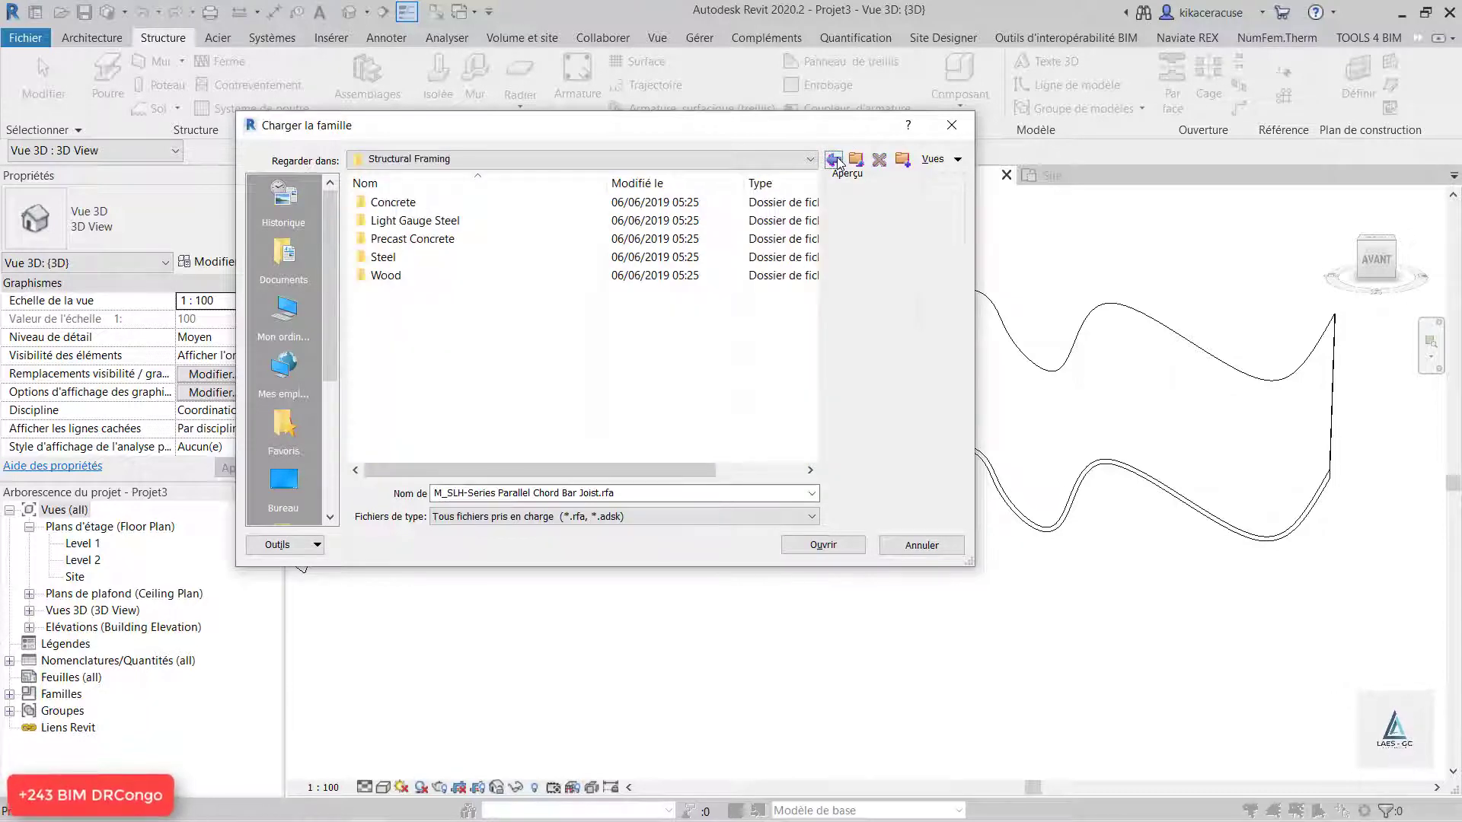
left_click(834, 159)
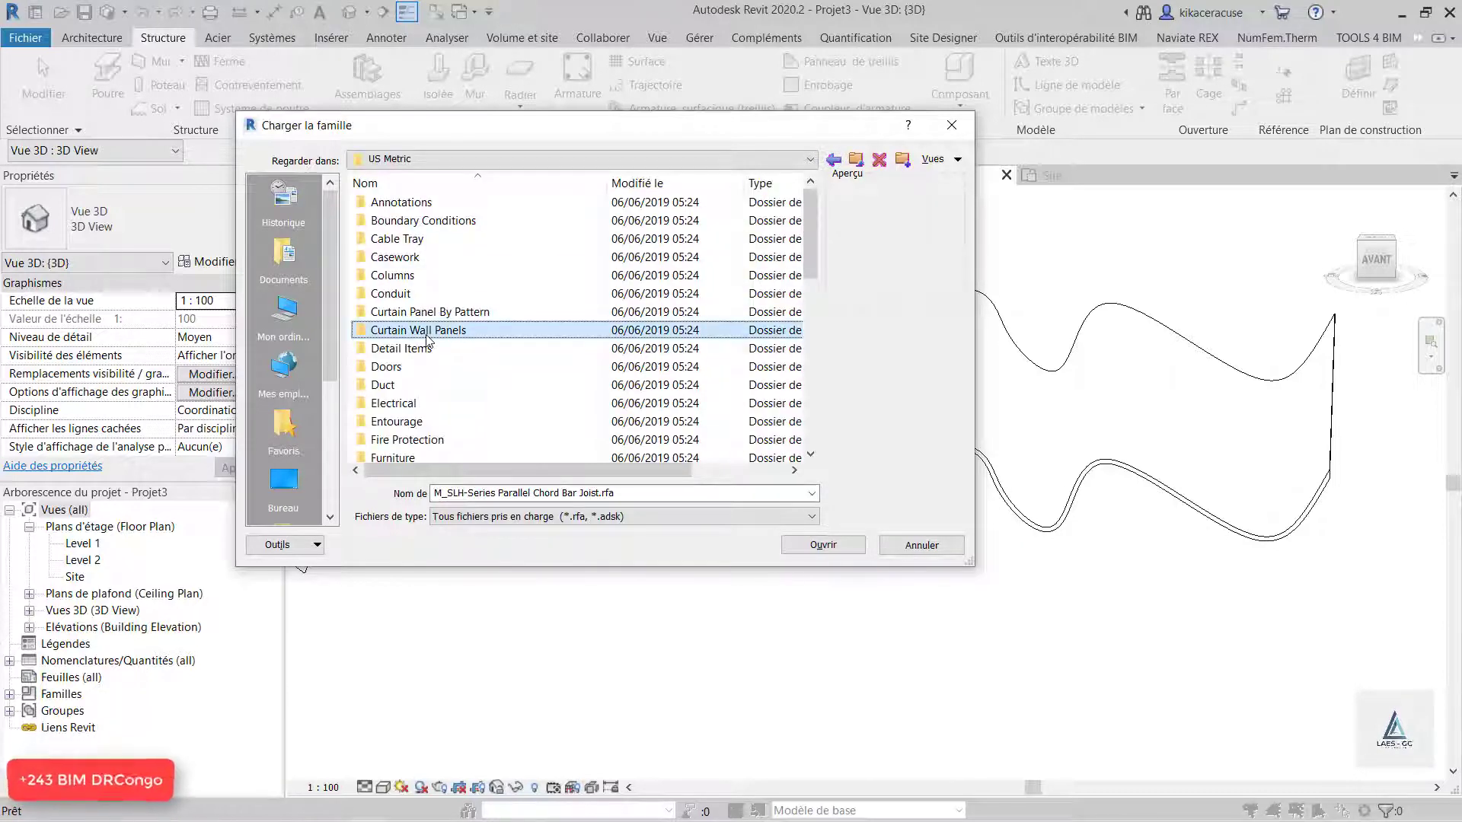
scroll(428, 340, "down", 10)
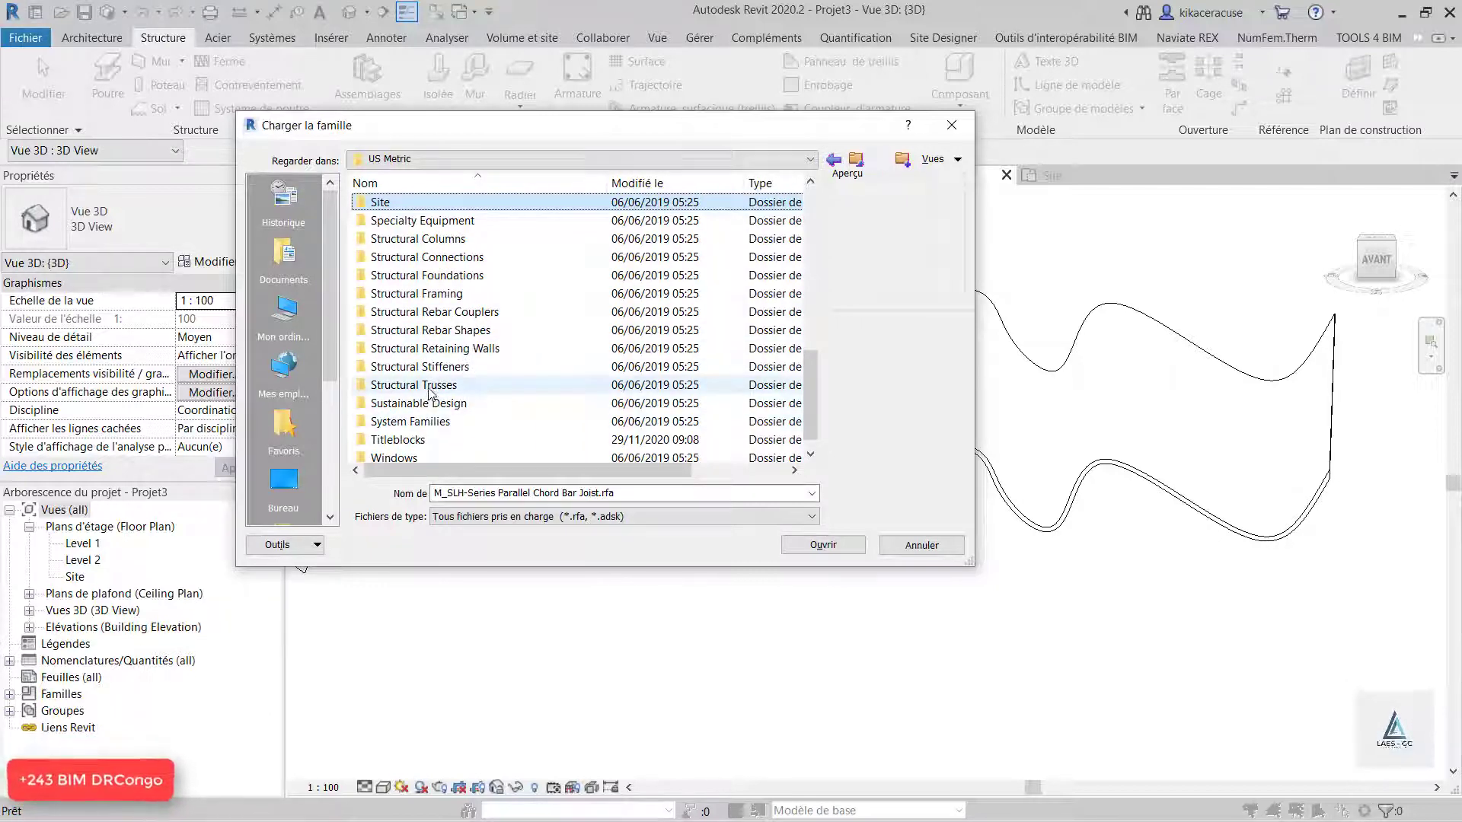
double_click(430, 387)
- Examine the previews of the Howe, Pratt and Warren truss families in the Structural Trusses folder
left_click(446, 334)
left_click(428, 275)
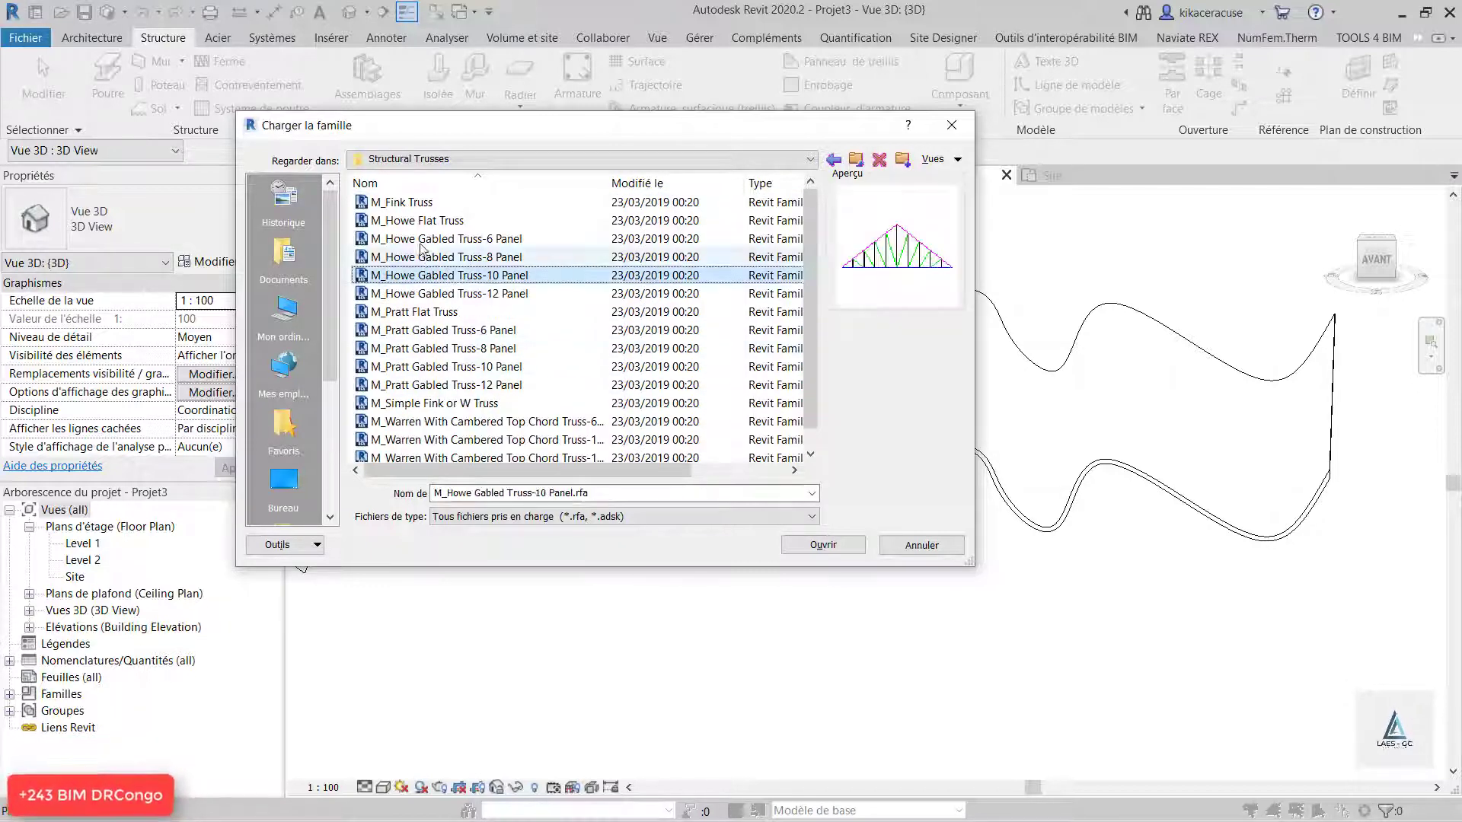
left_click(417, 221)
left_click(448, 257)
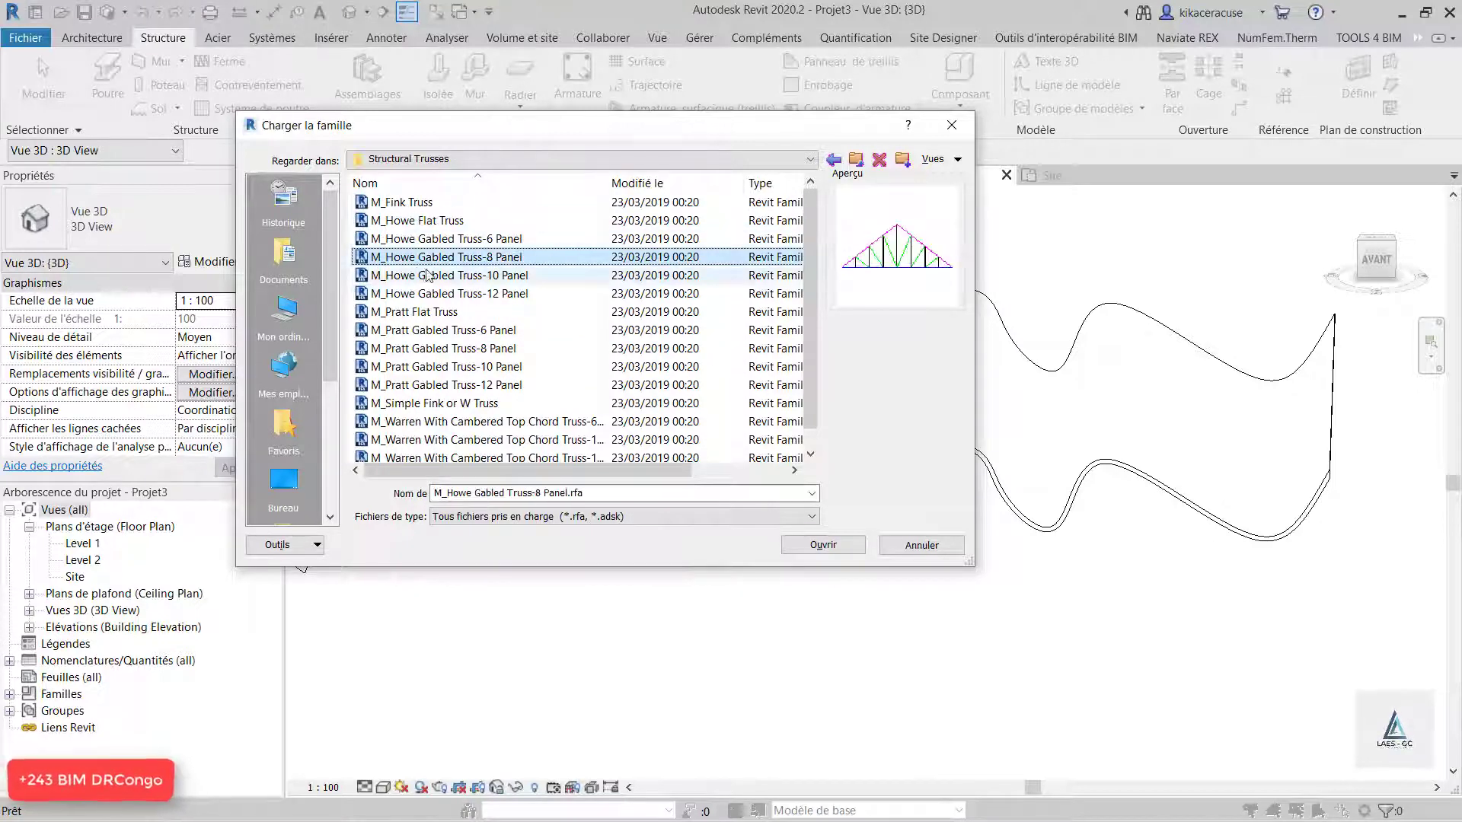
left_click(434, 293)
left_click(424, 334)
left_click(437, 350)
left_click(457, 386)
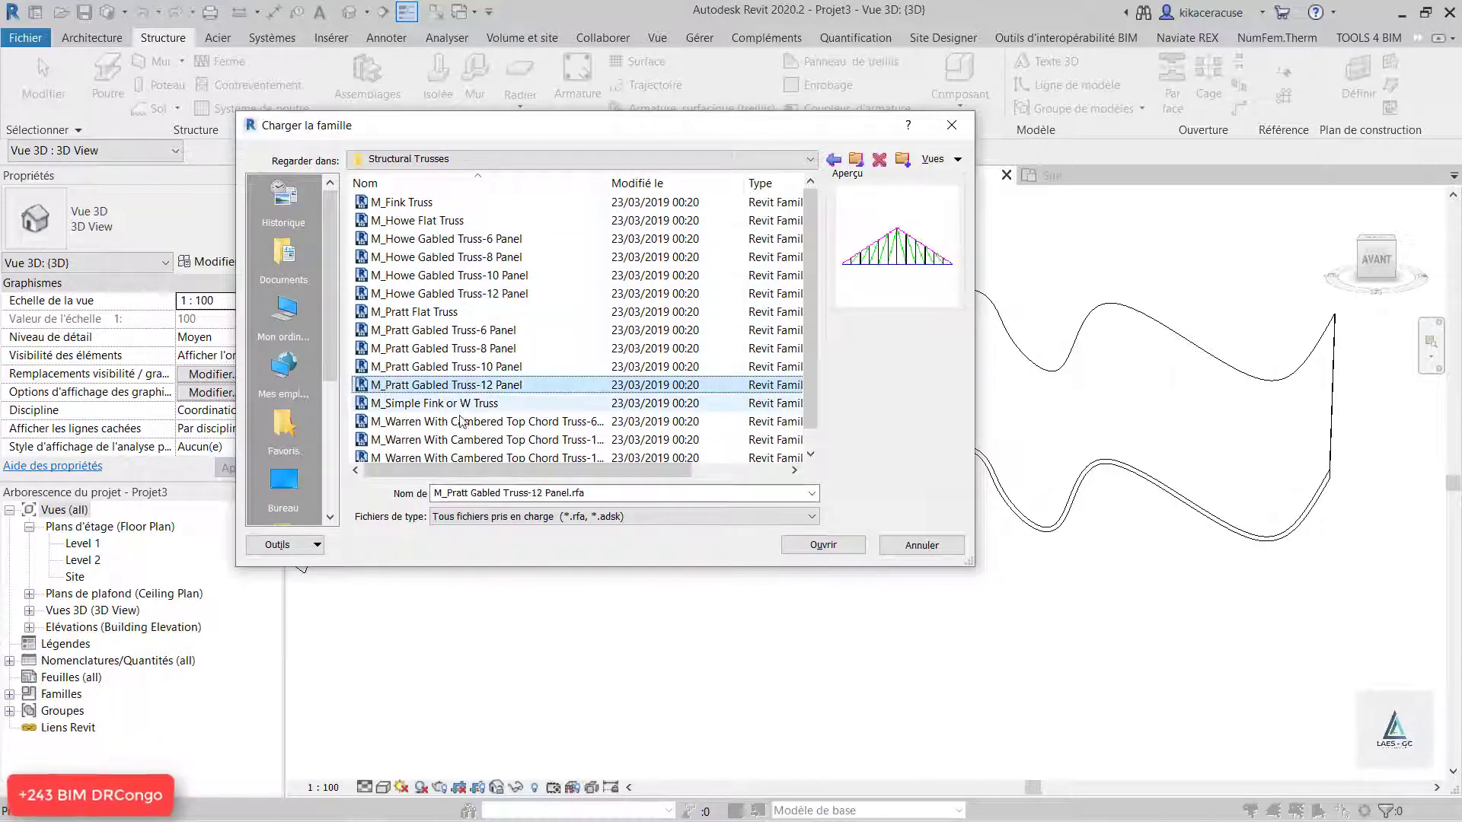
left_click(463, 419)
left_click(439, 221)
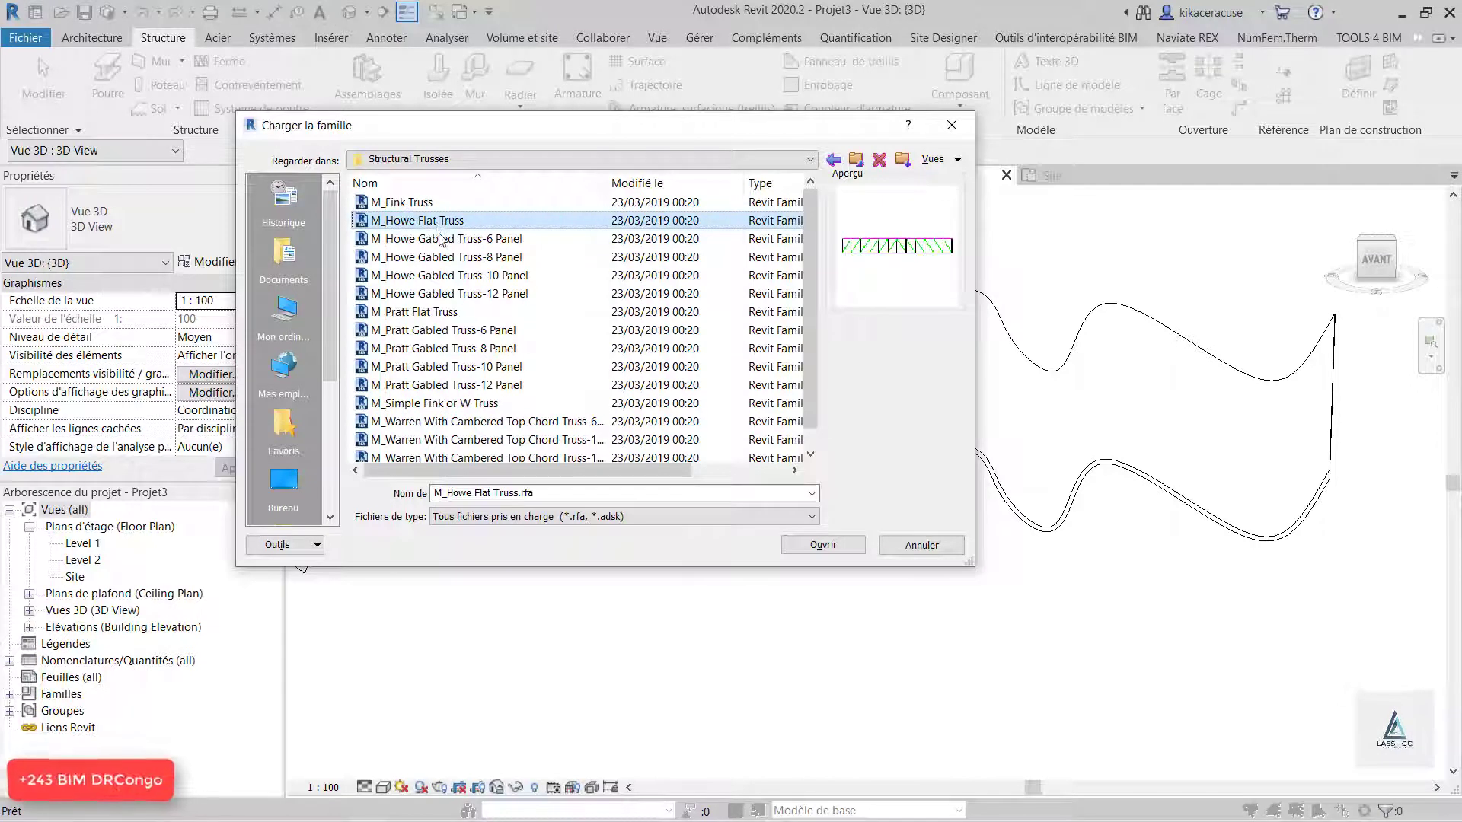
left_click(440, 239)
left_click(446, 221)
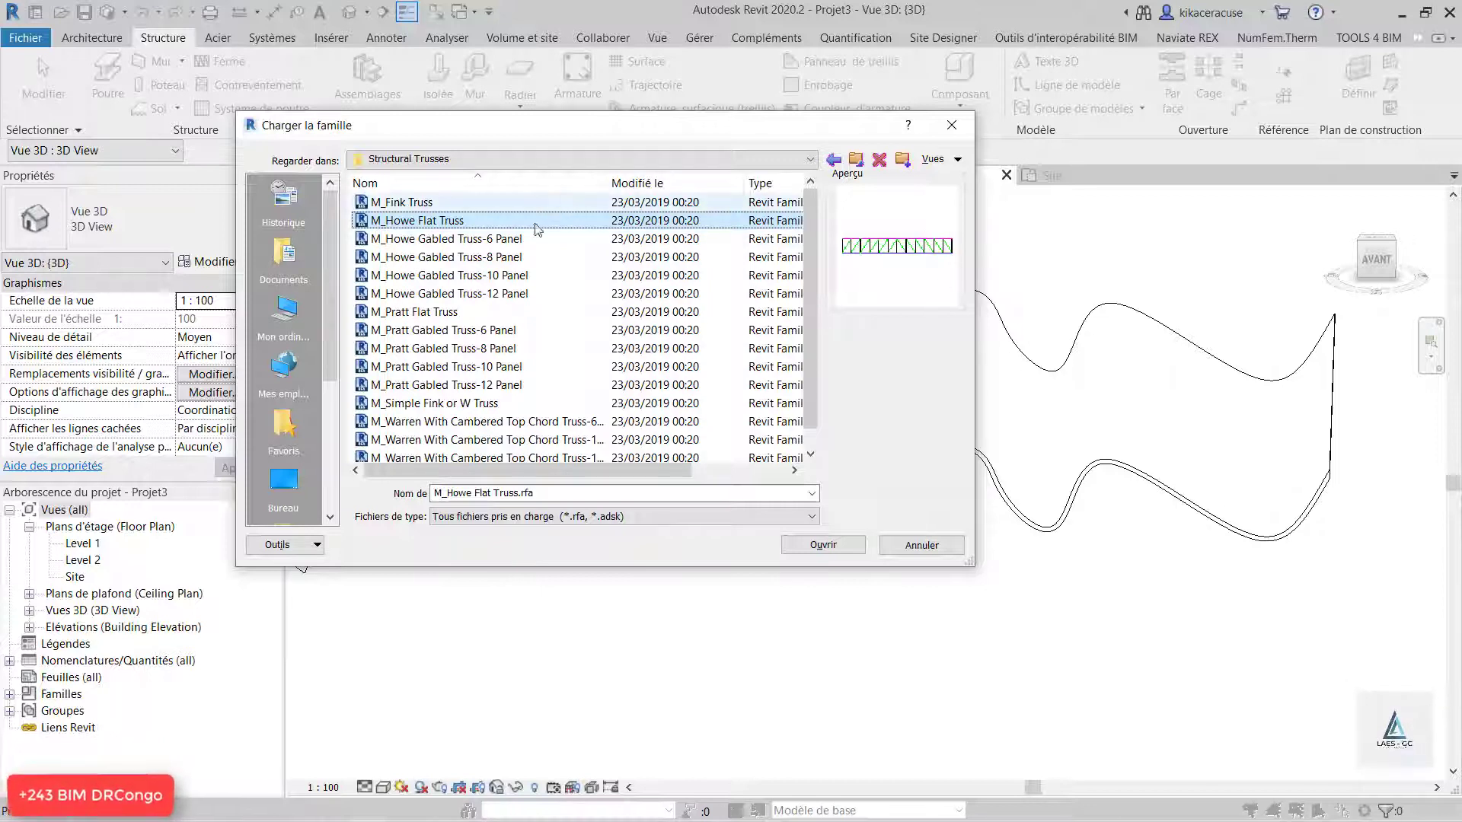
left_click(472, 238)
left_click(468, 256)
left_click(468, 275)
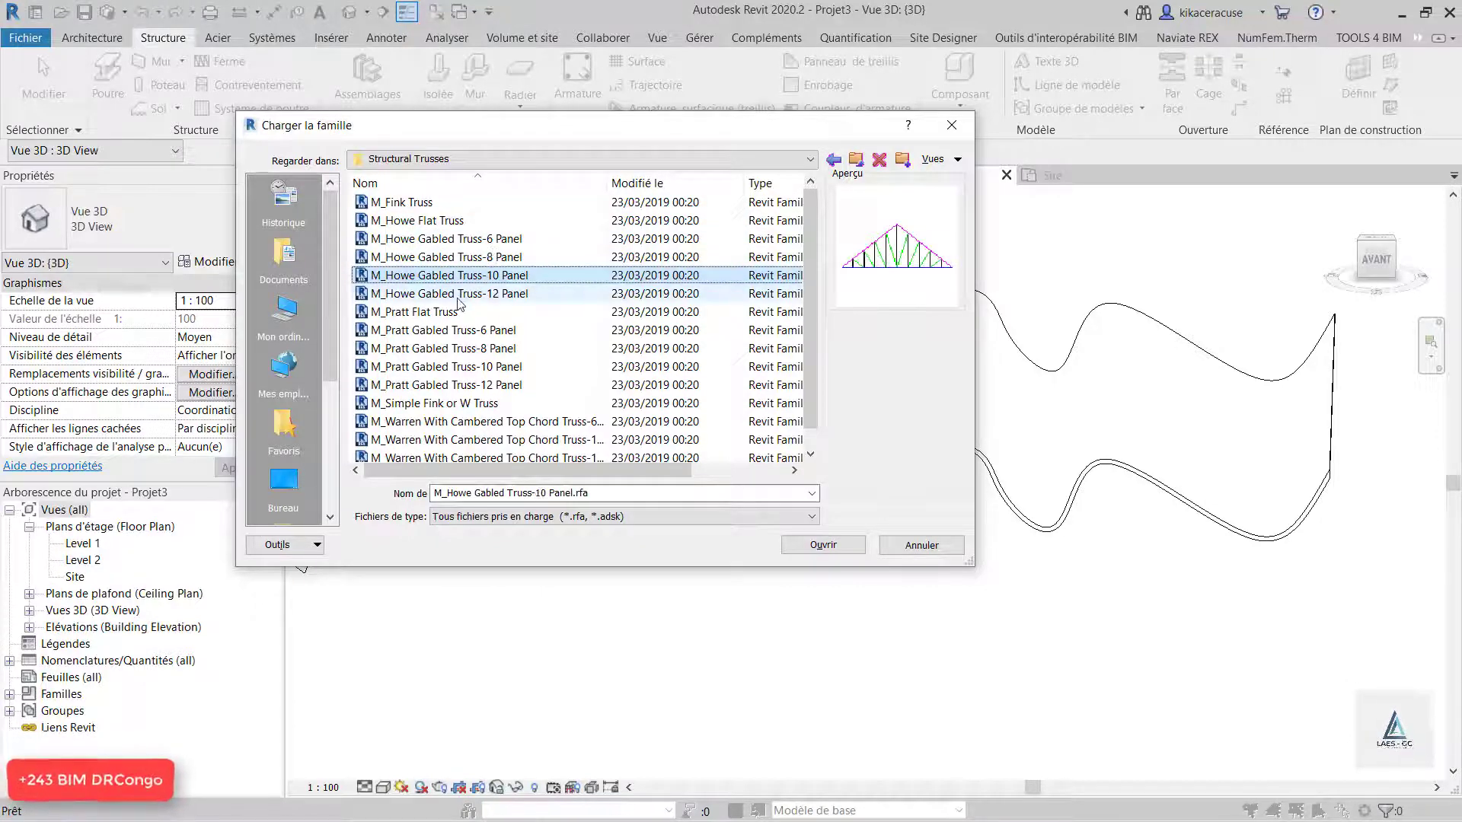
- Choose M_Pratt Flat Truss.rfa among the Pratt trusses and load it into the project
left_click(461, 312)
left_click(458, 329)
left_click(455, 313)
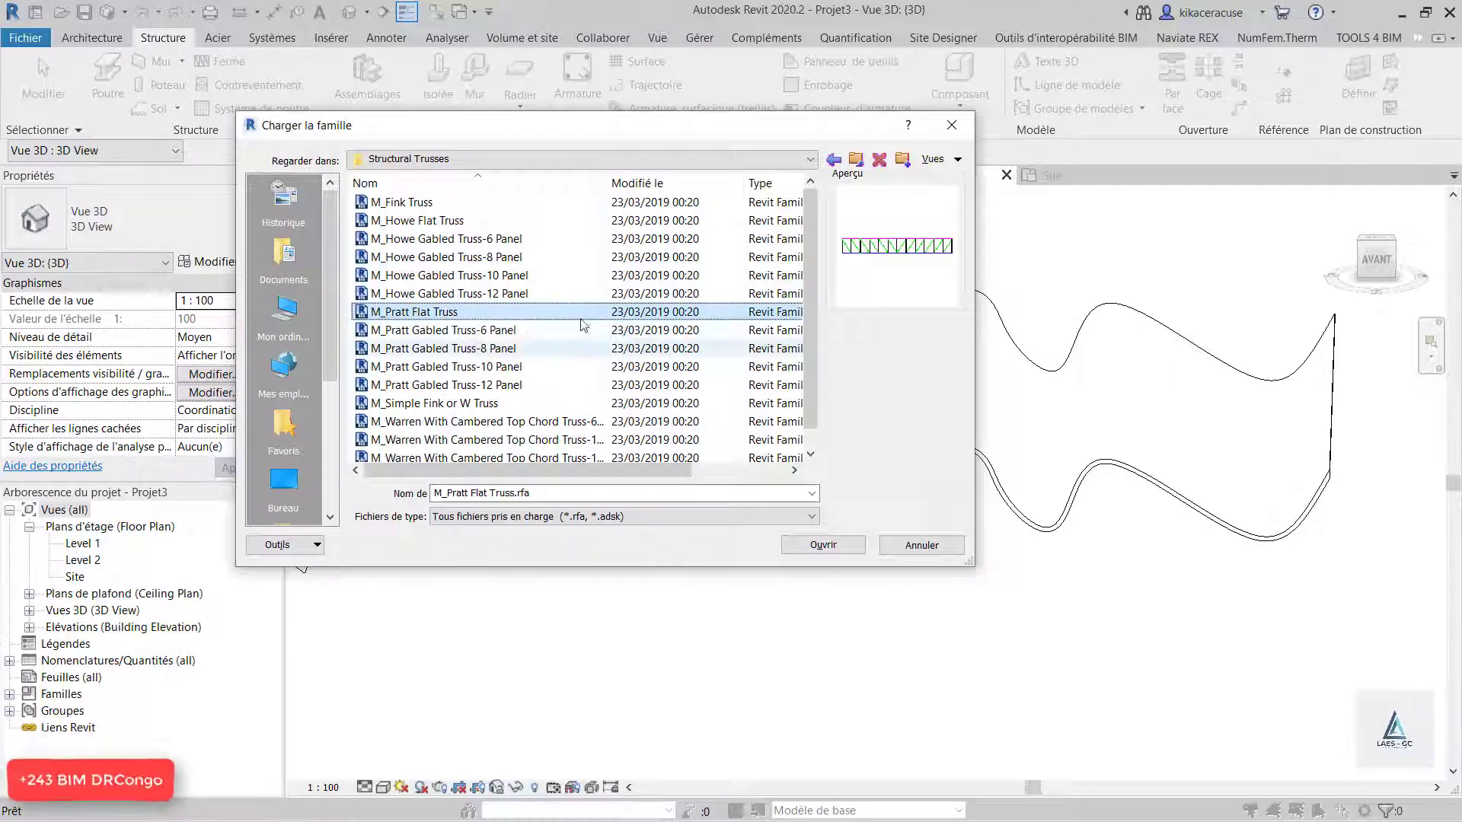
left_click(823, 544)
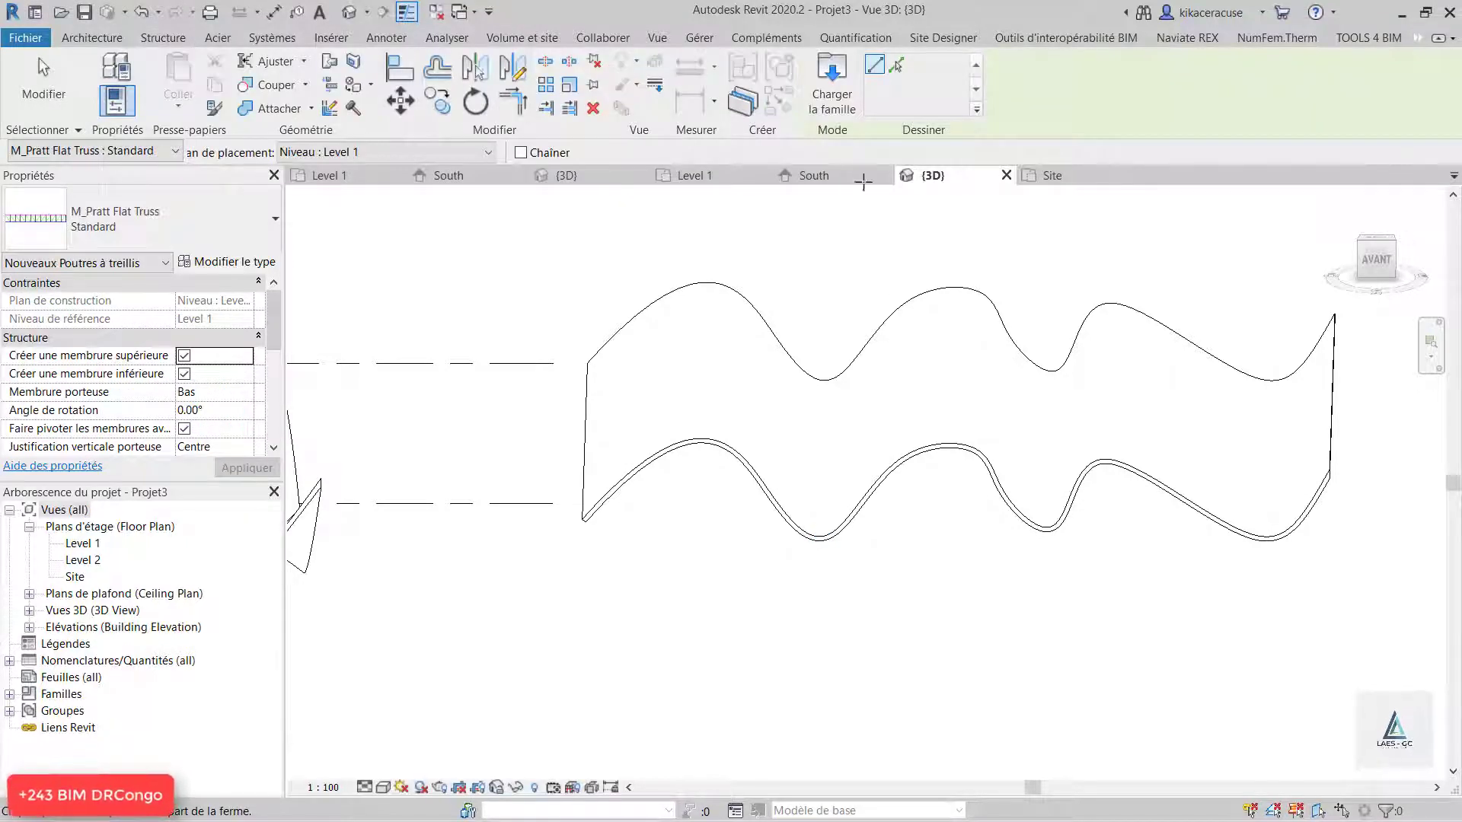
- Place an M_Pratt Flat Truss on Level 1 by picking the wavy roof's front edge, dismissing the save reminder
left_click(896, 66)
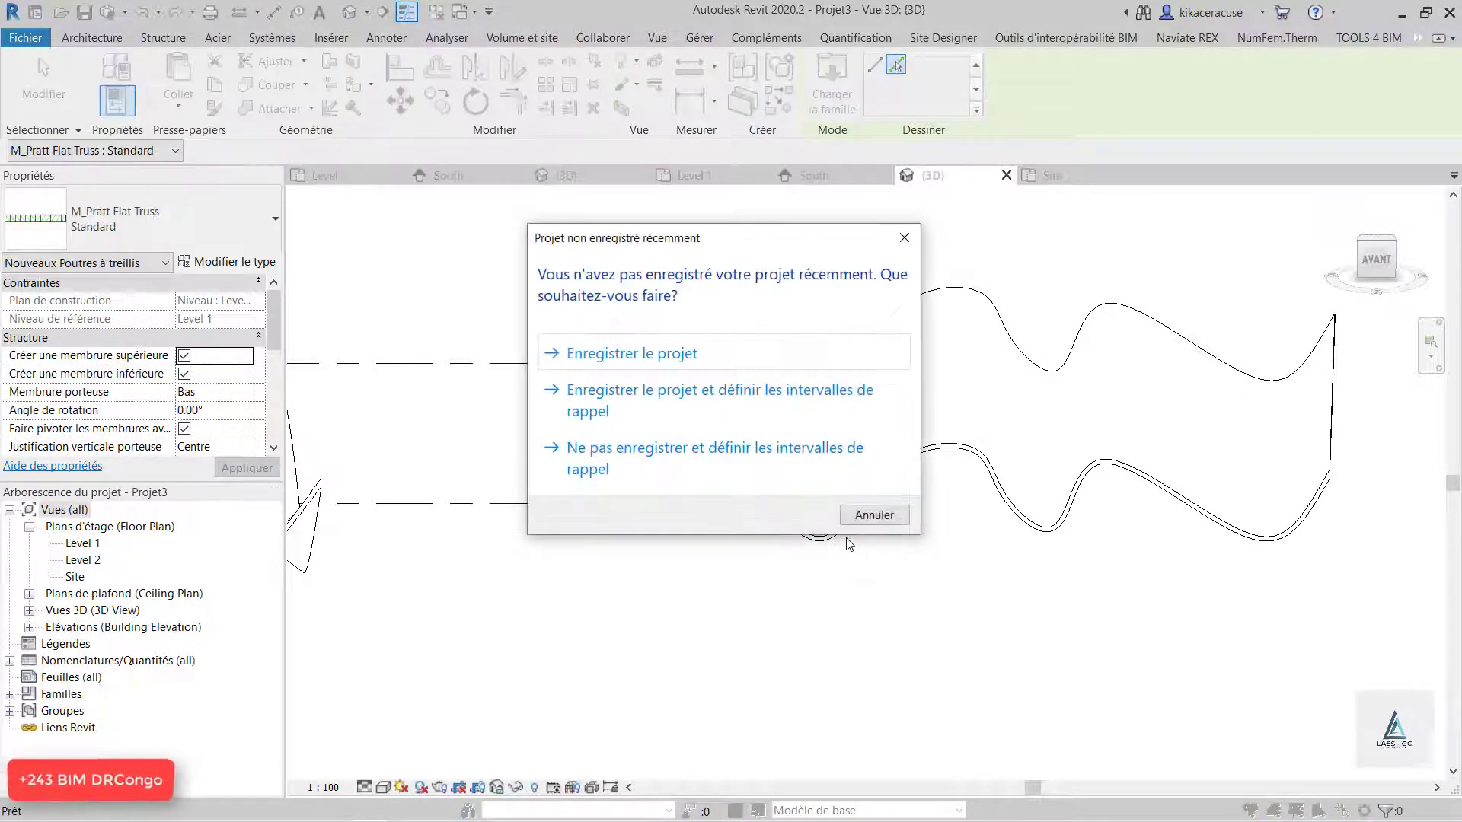
left_click(905, 237)
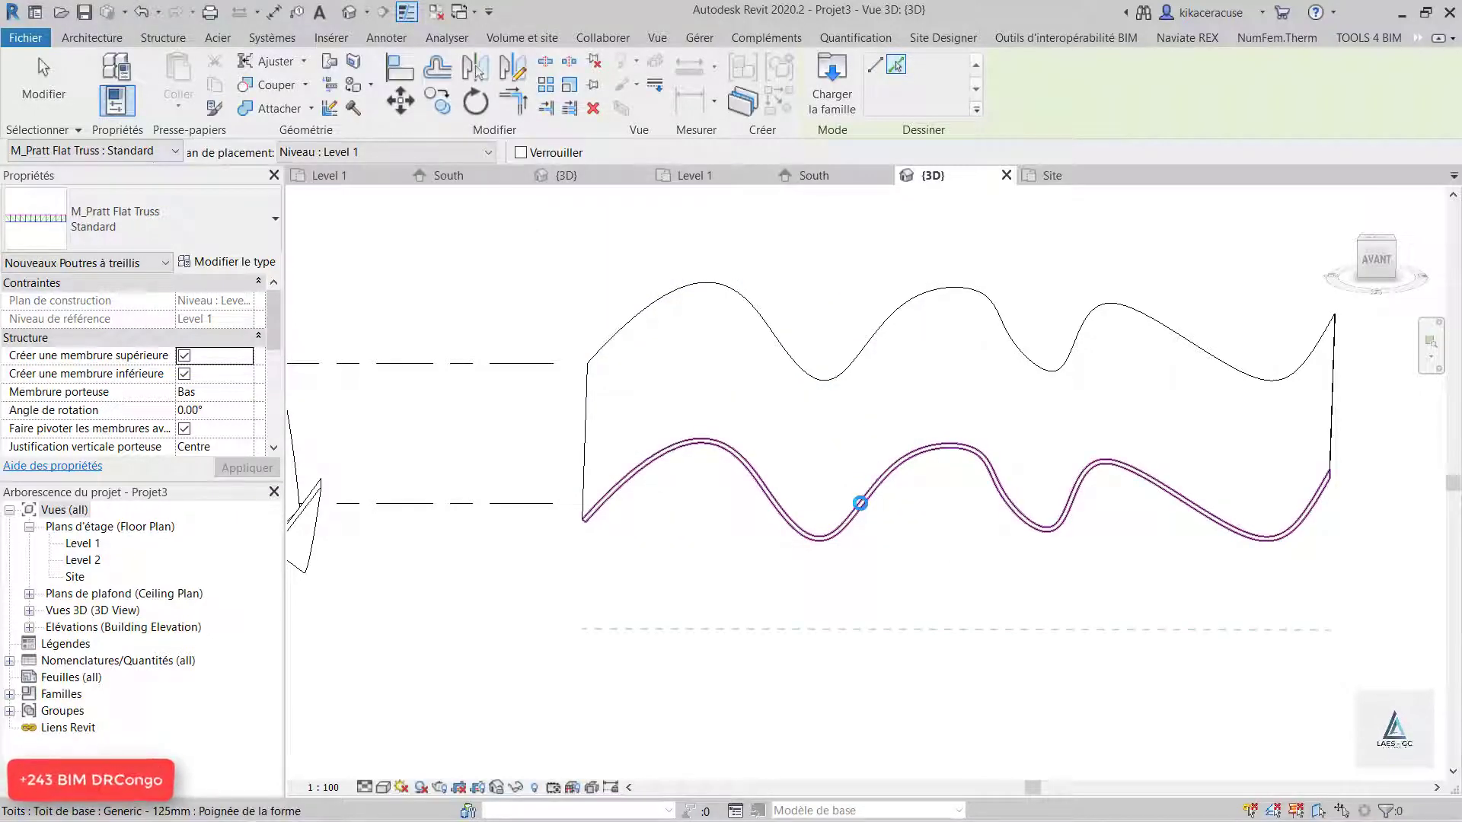
left_click(860, 503)
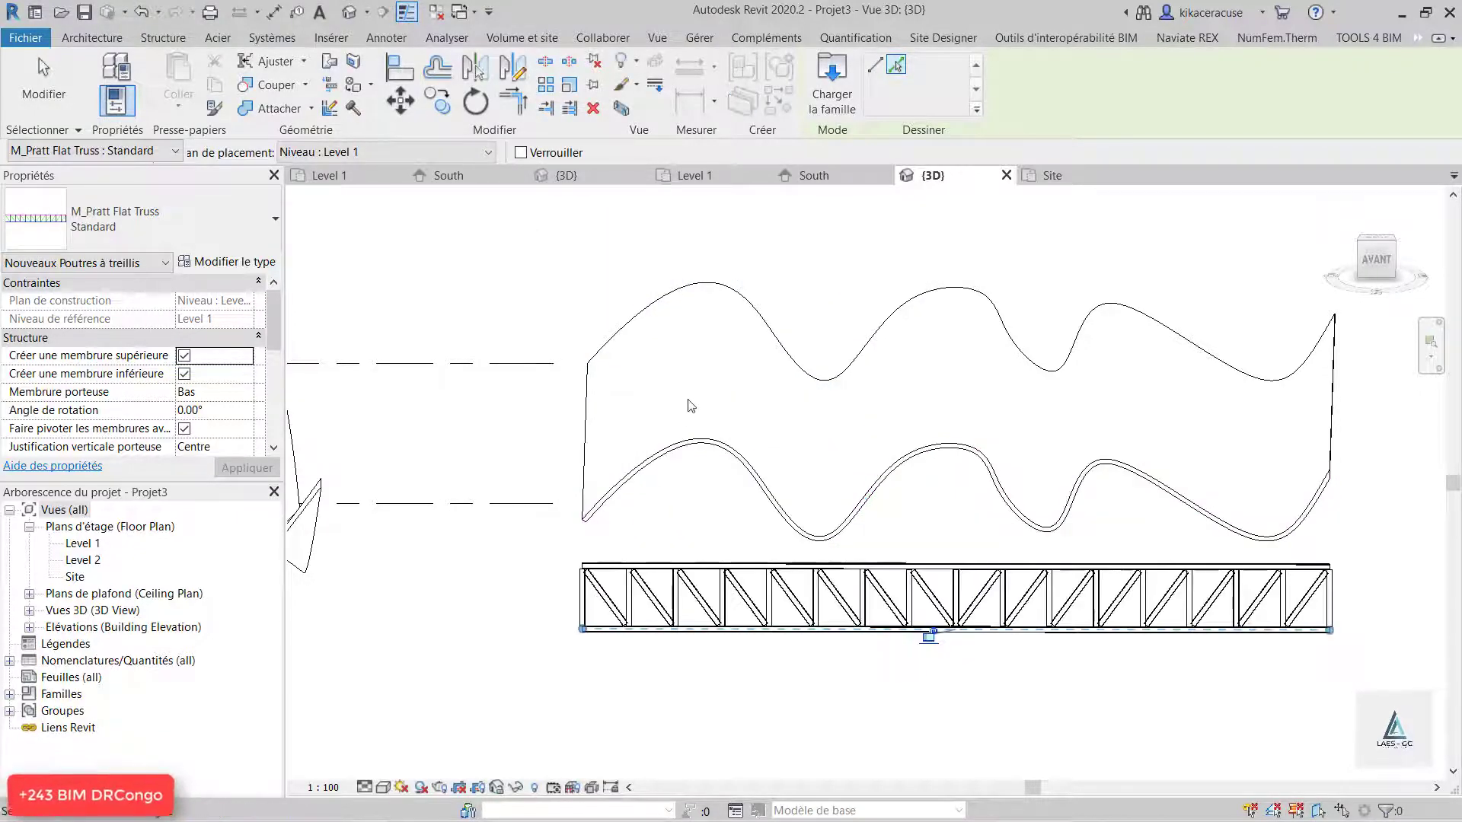
- Try switching off creation of the bottom chord and the top chord in the new truss properties, restoring each one
scroll(748, 399, "down", 2)
scroll(725, 537, "up", 3)
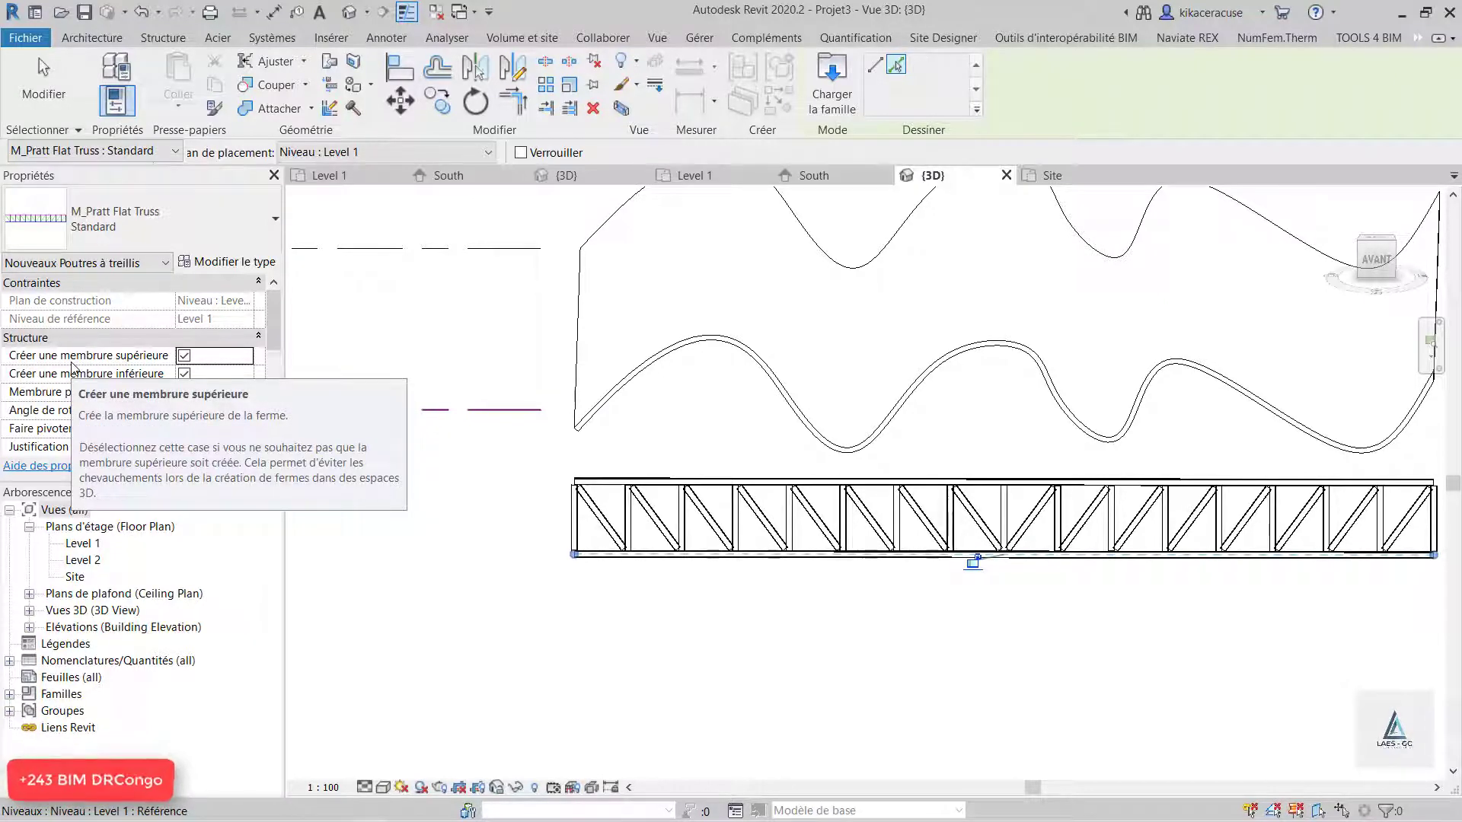
left_click(184, 374)
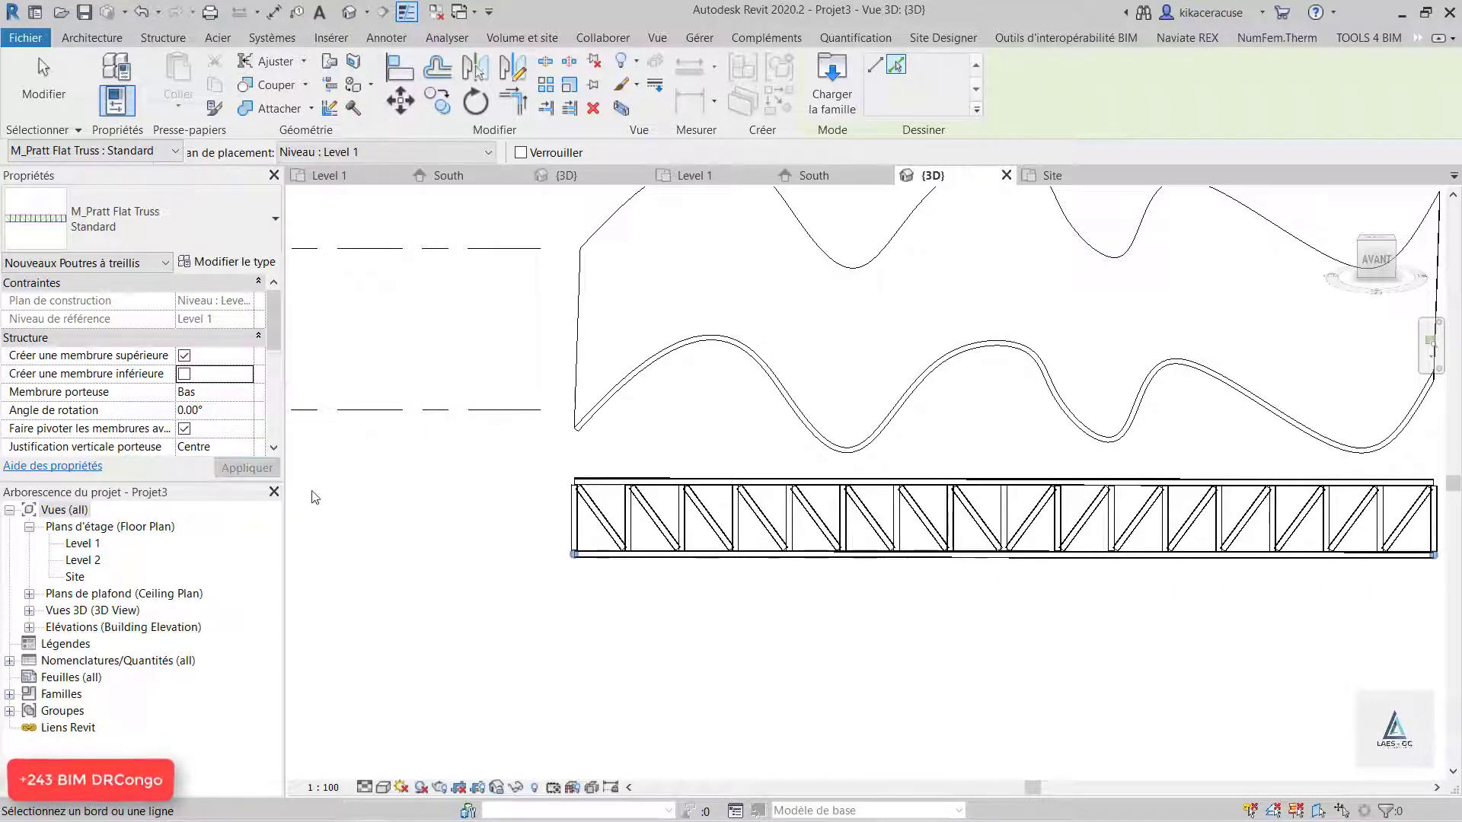
left_click(184, 374)
left_click(184, 356)
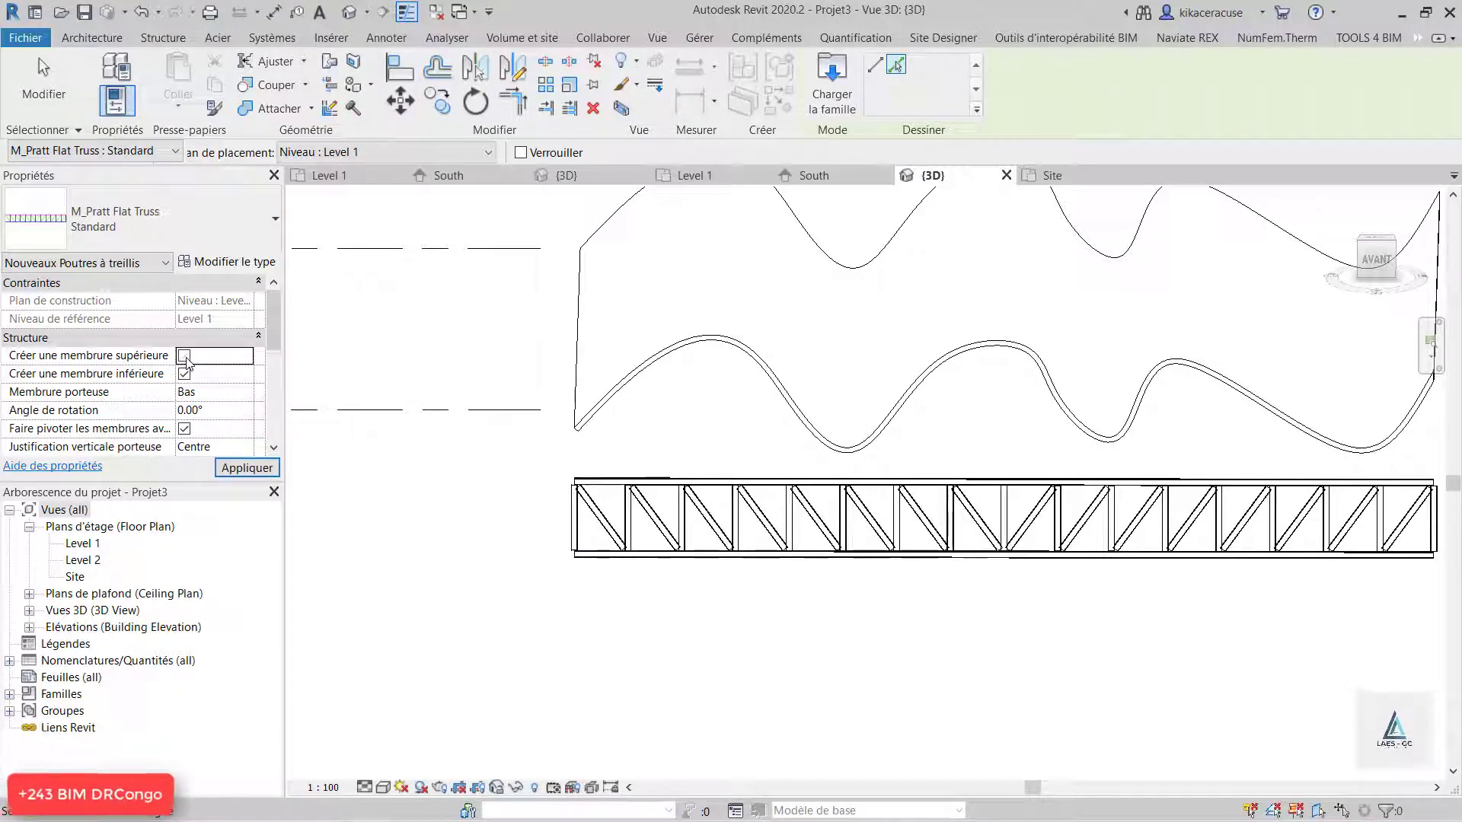
left_click(238, 469)
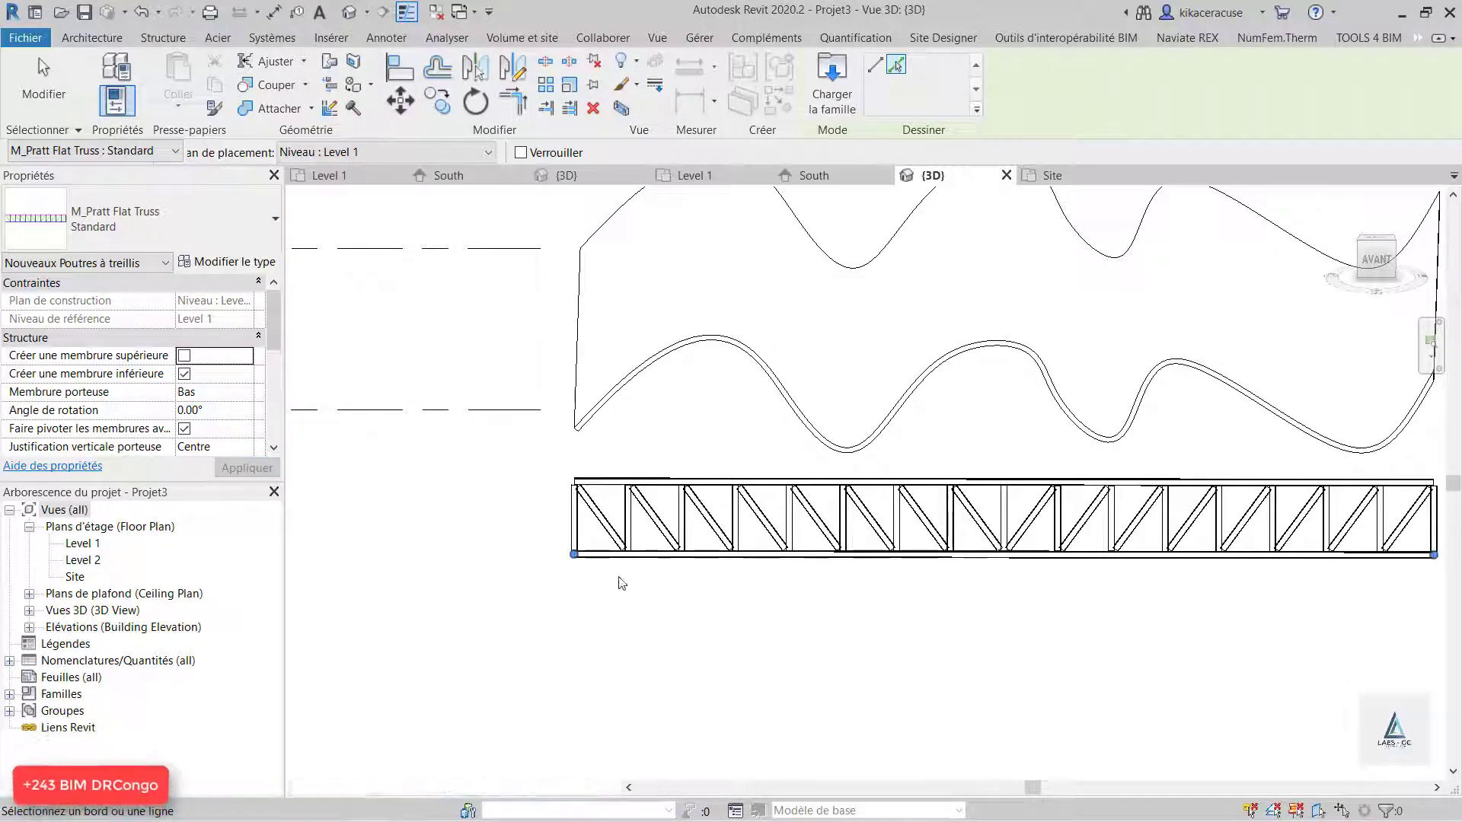
left_click(184, 356)
scroll(214, 396, "down", 5)
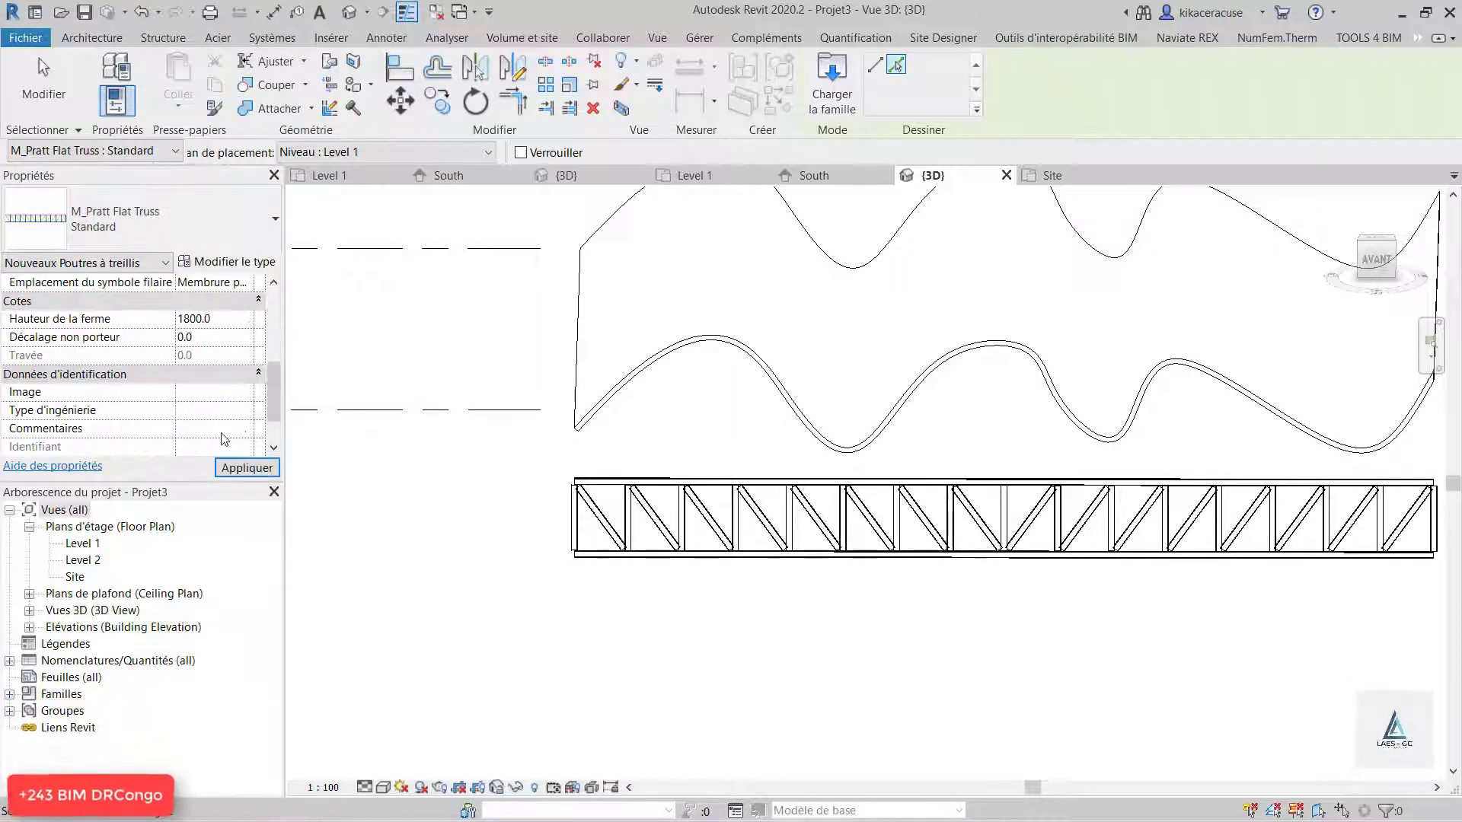
scroll(225, 440, "up", 5)
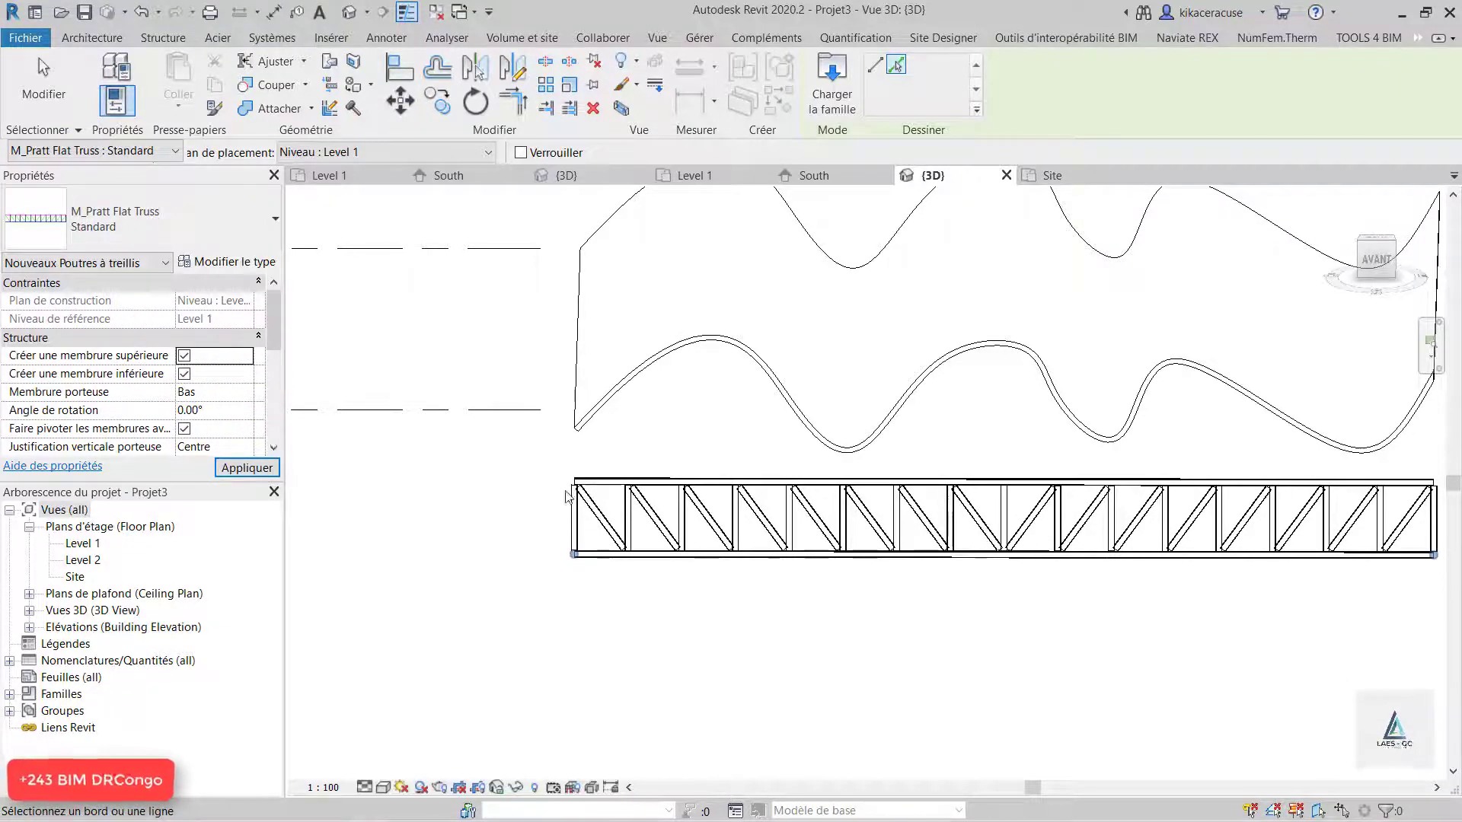
- Switch to the South elevation, set its work plane to Quadrillage : A, and leave the truss placement command
scroll(473, 447, "down", 5)
scroll(728, 488, "up", 1)
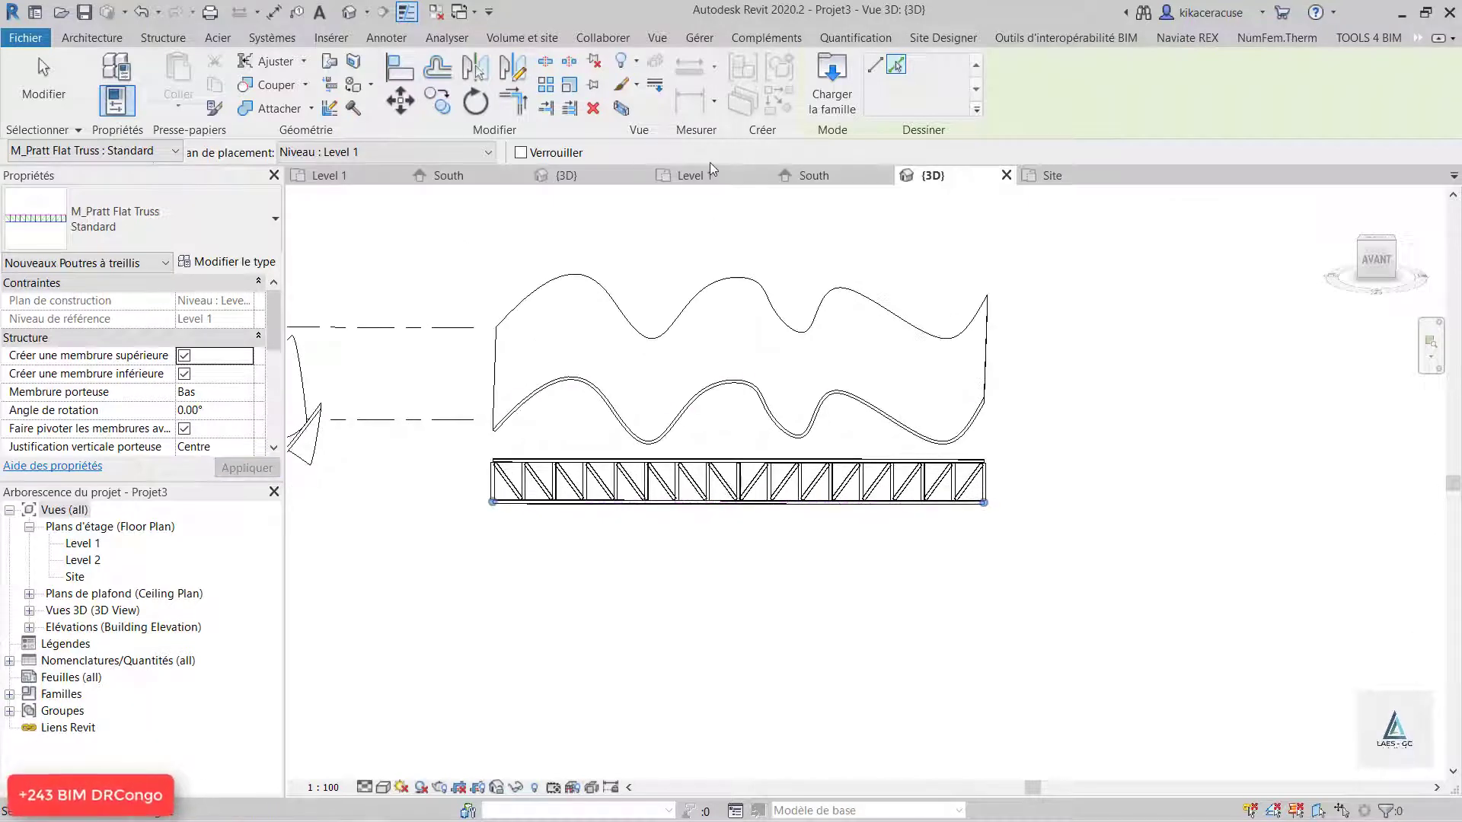
left_click(830, 180)
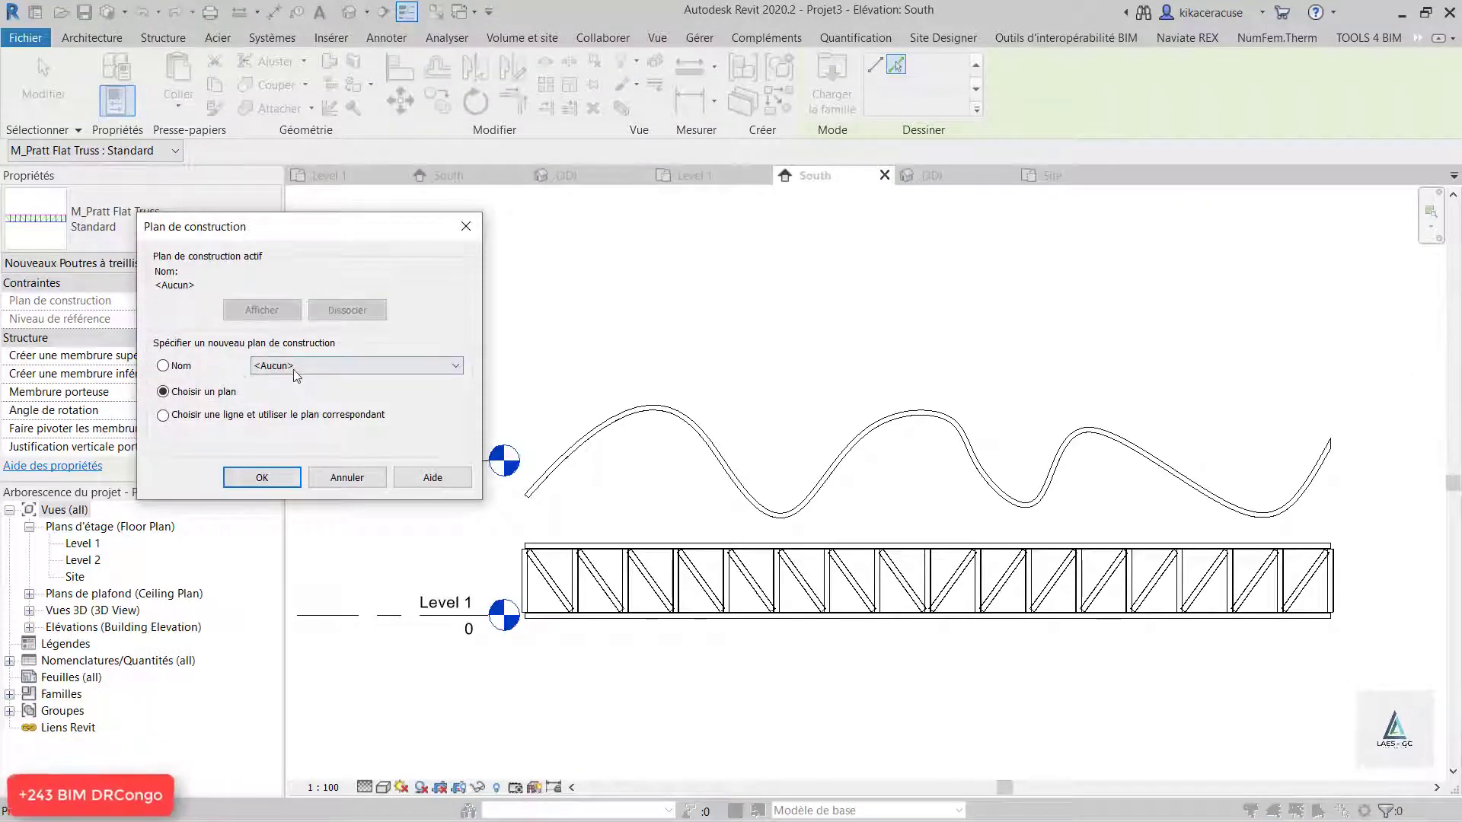
left_click(305, 366)
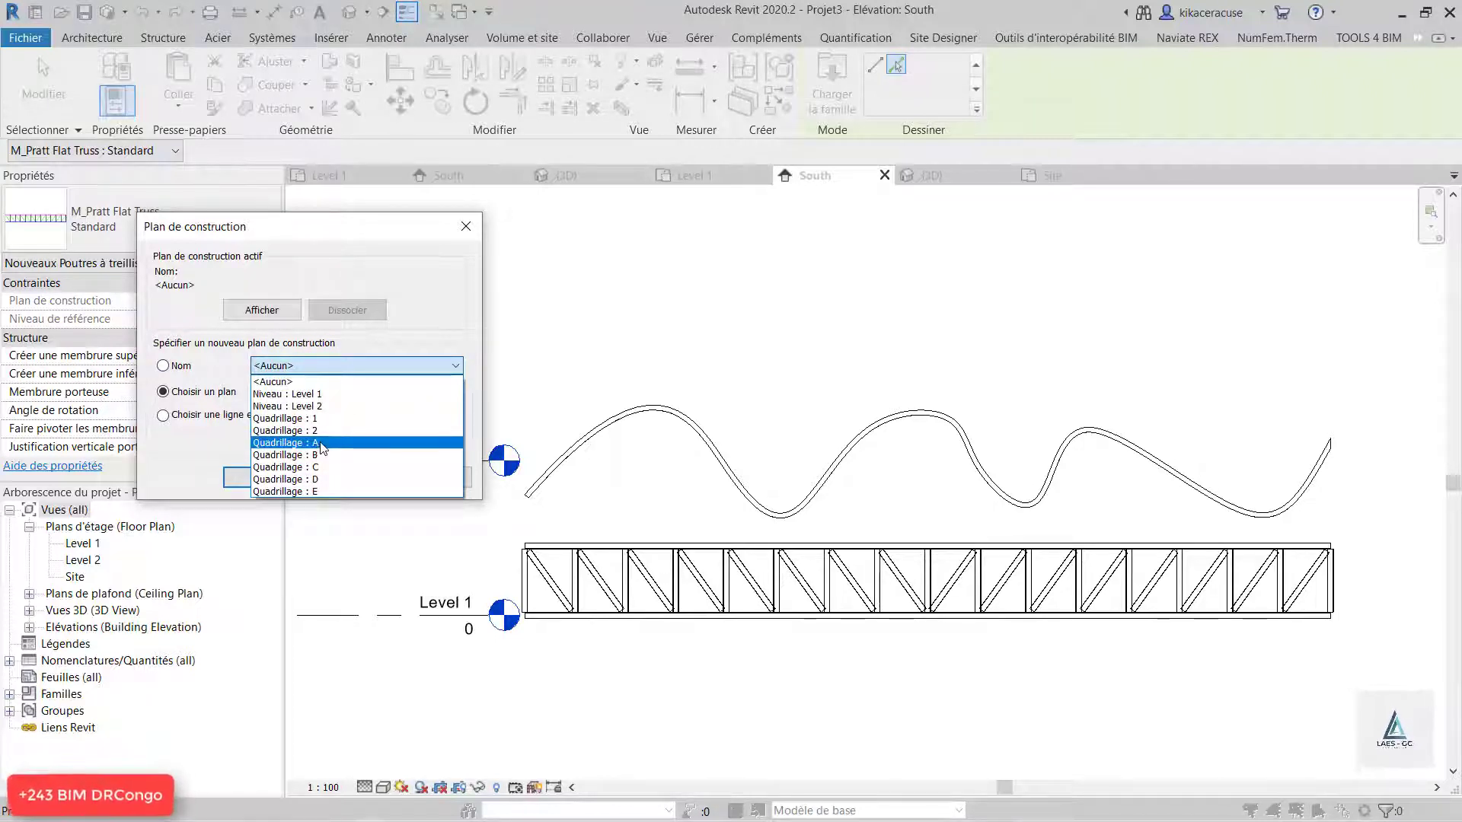
left_click(288, 406)
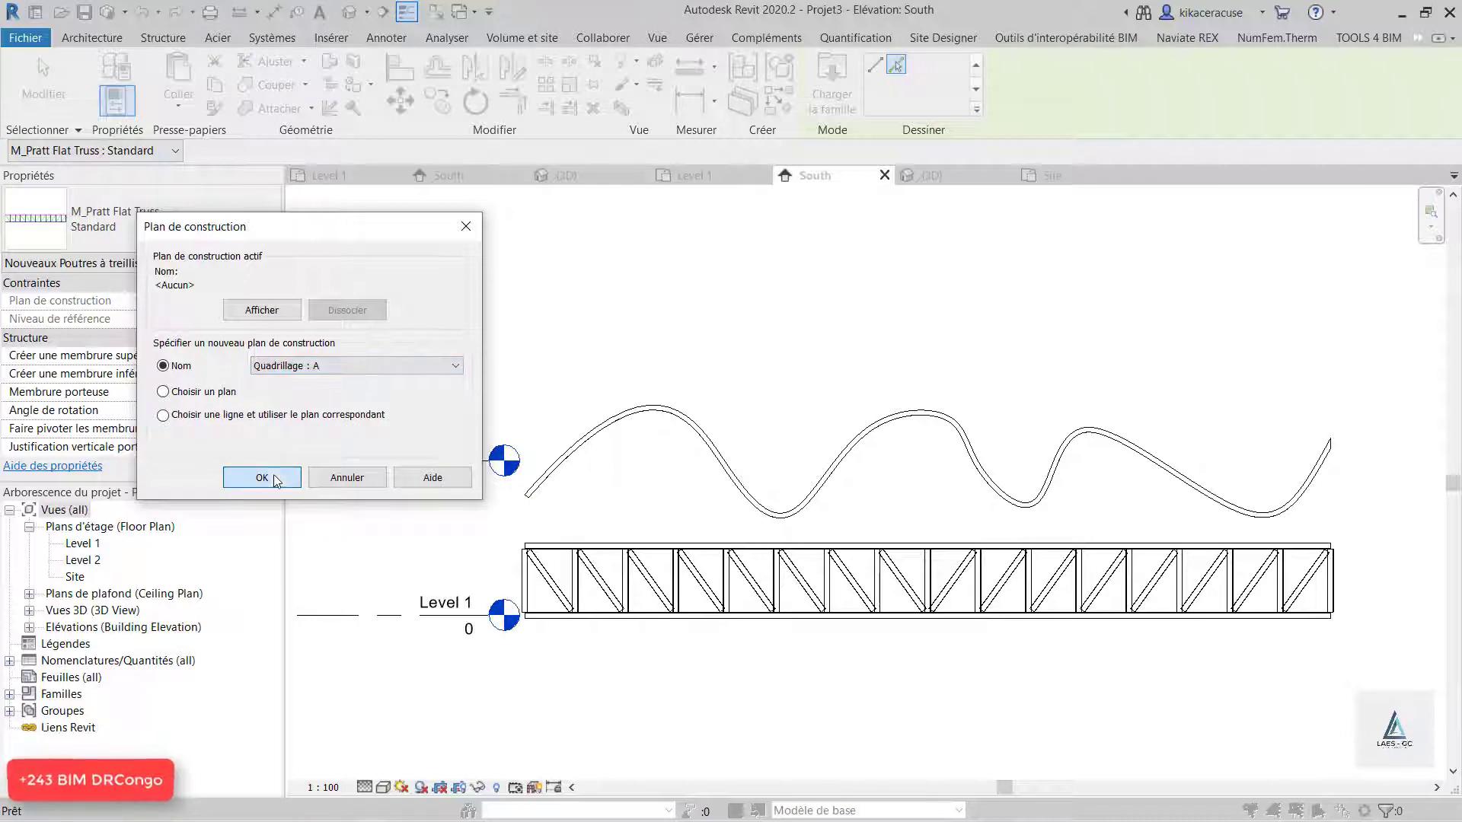
left_click(261, 477)
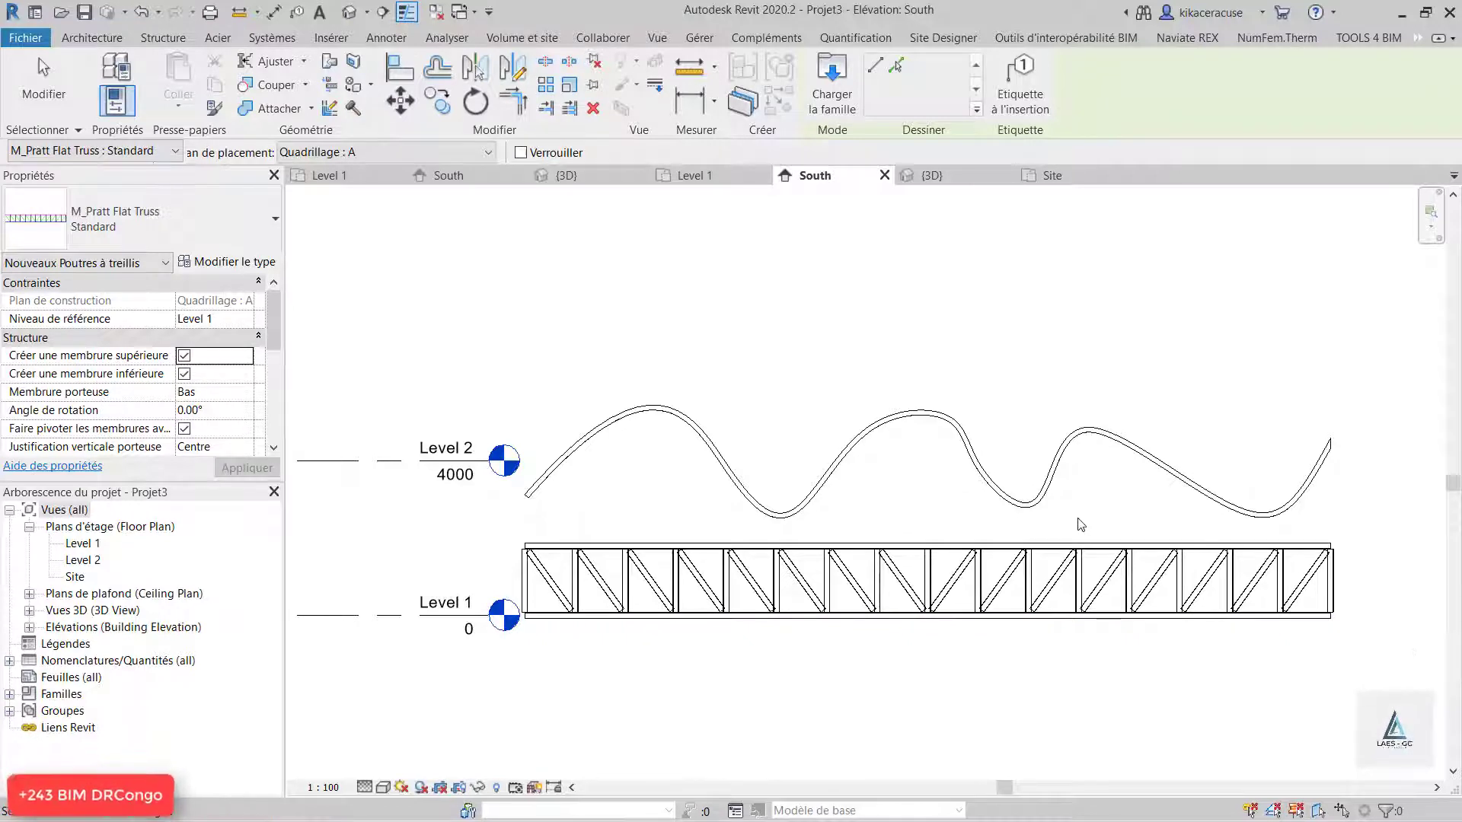
key("Escape")
- Select the truss in the South elevation and the 3D view to check it against the roof
left_click_drag(1223, 684, 896, 540)
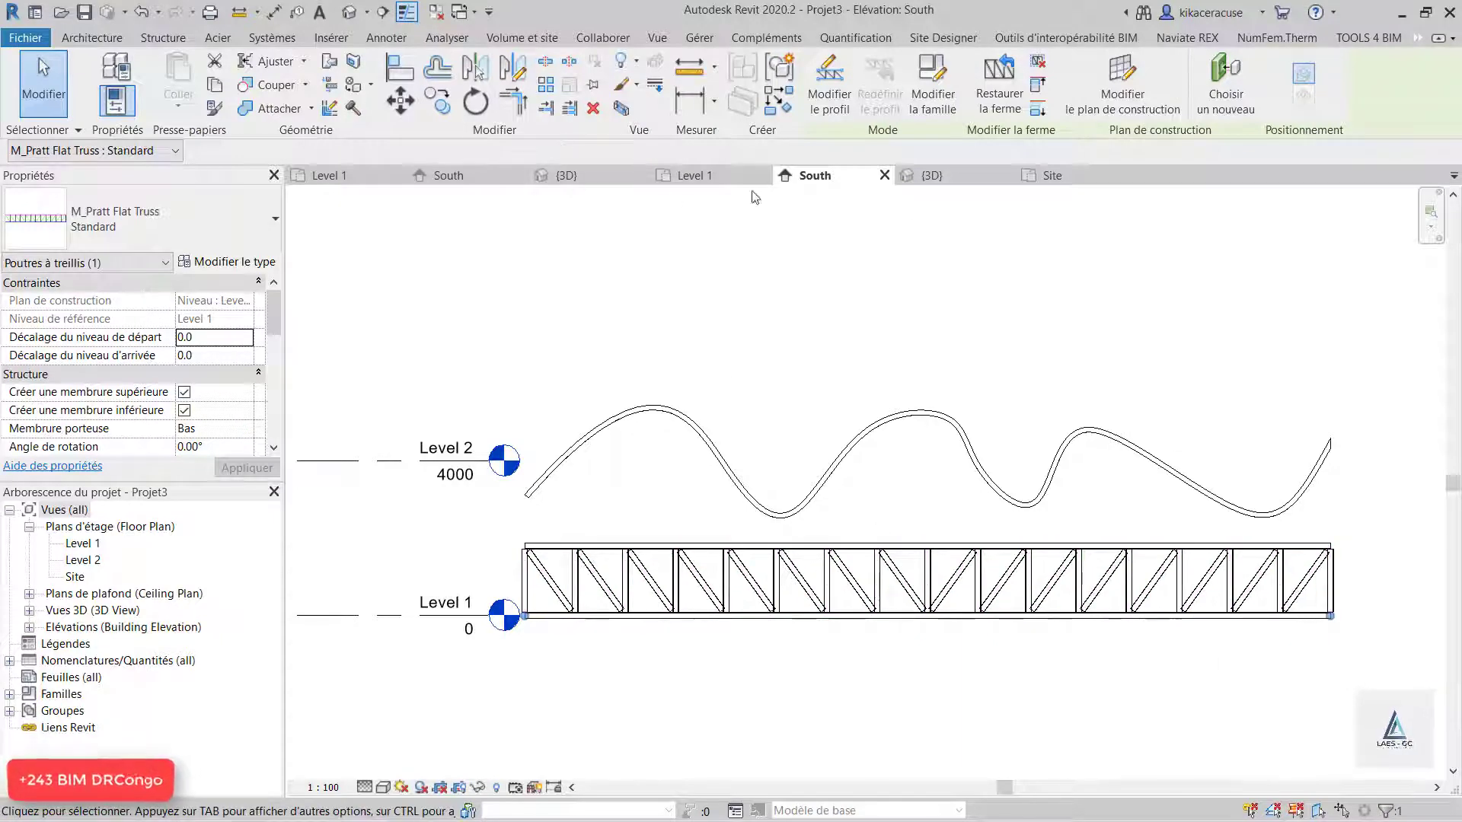
left_click(974, 183)
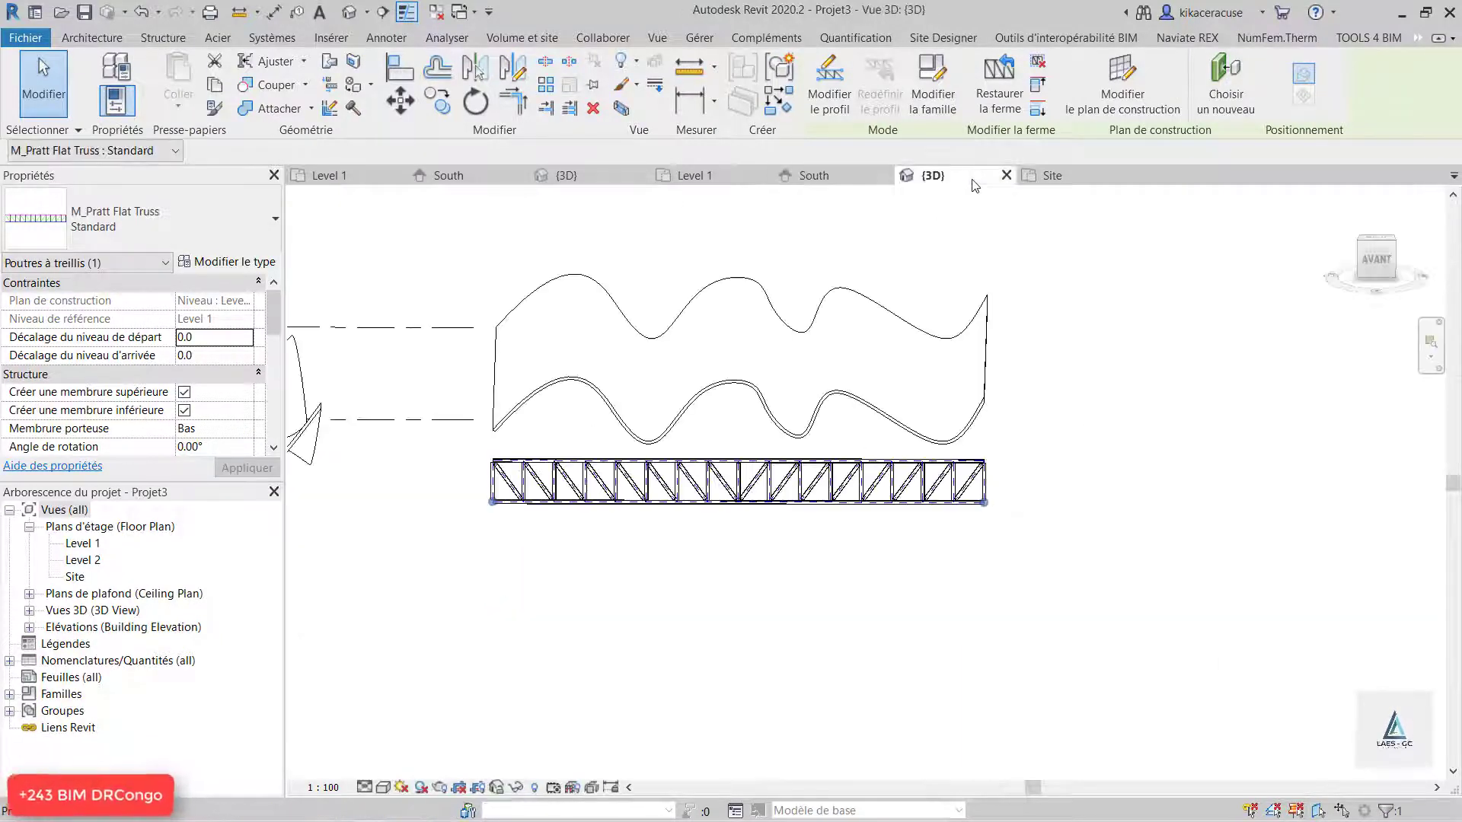
left_click_drag(1141, 574, 752, 456)
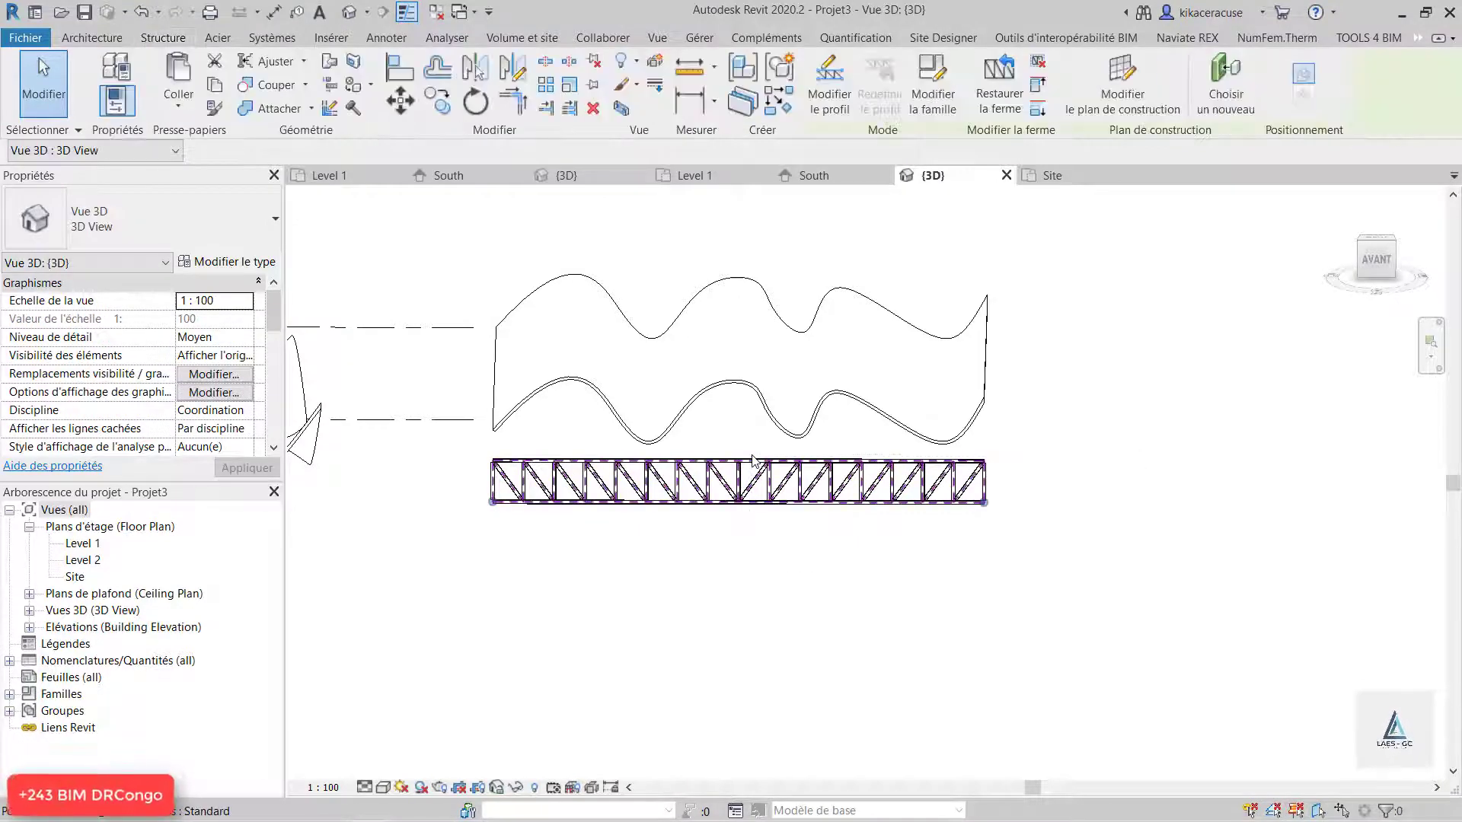
left_click(822, 177)
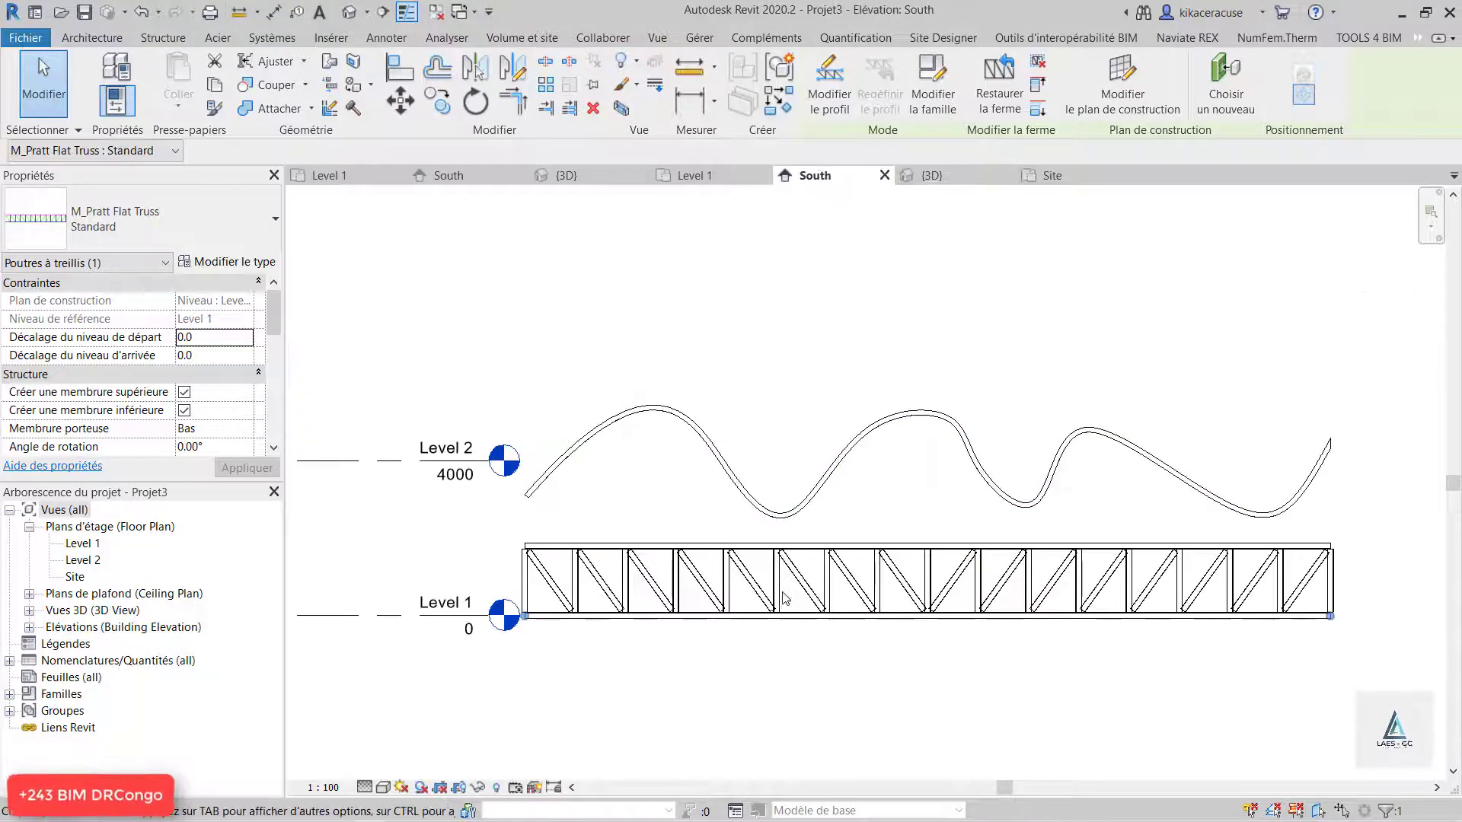
left_click(1123, 606)
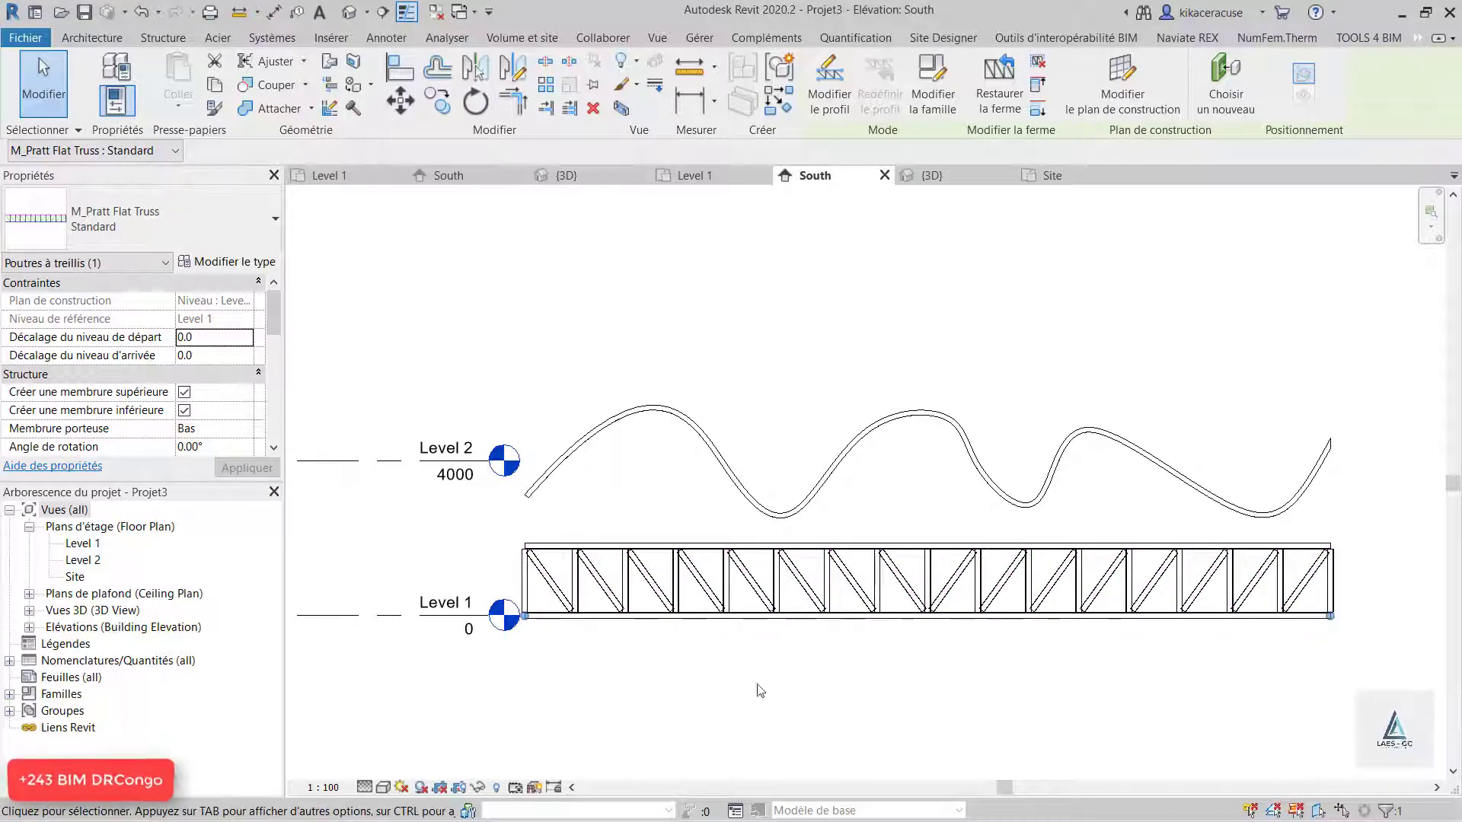
- Select the whole truss in the South elevation and move it about 100 mm horizontally from a point on its top chord
left_click_drag(760, 686, 542, 500)
left_click_drag(1334, 699, 1141, 546)
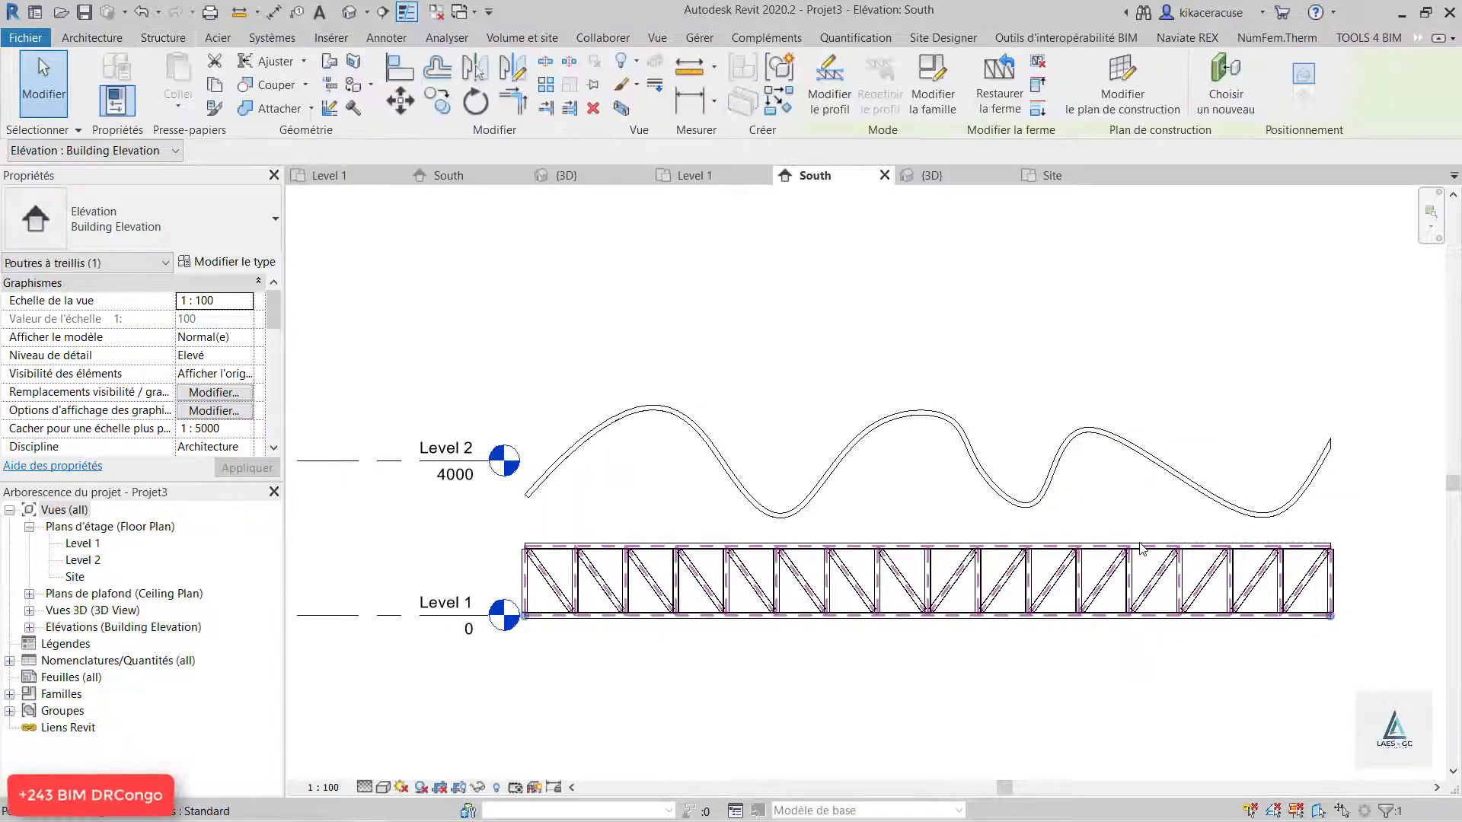
left_click(401, 100)
left_click(528, 547)
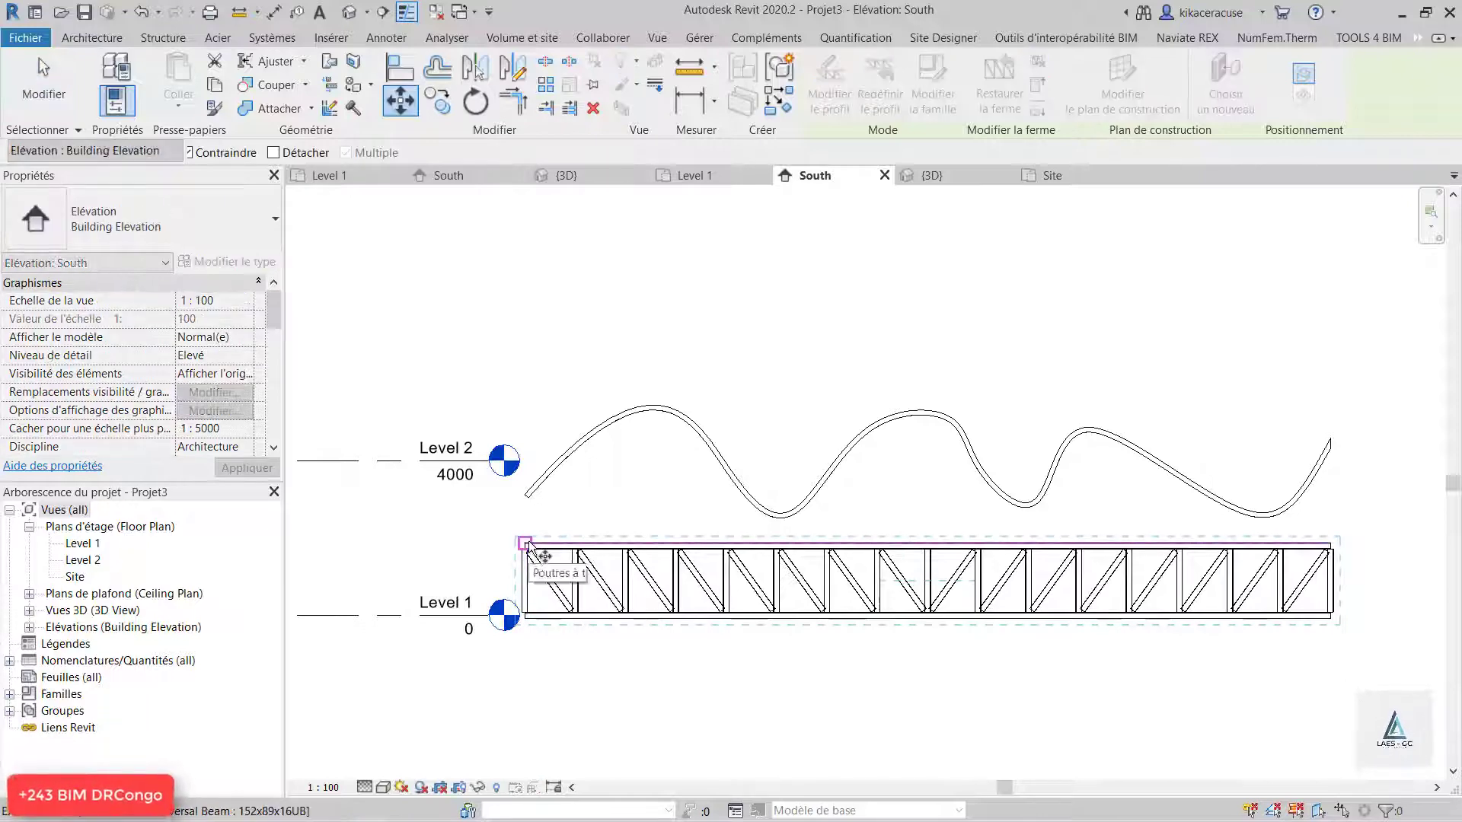
scroll(874, 548, "up", 2)
type("6500")
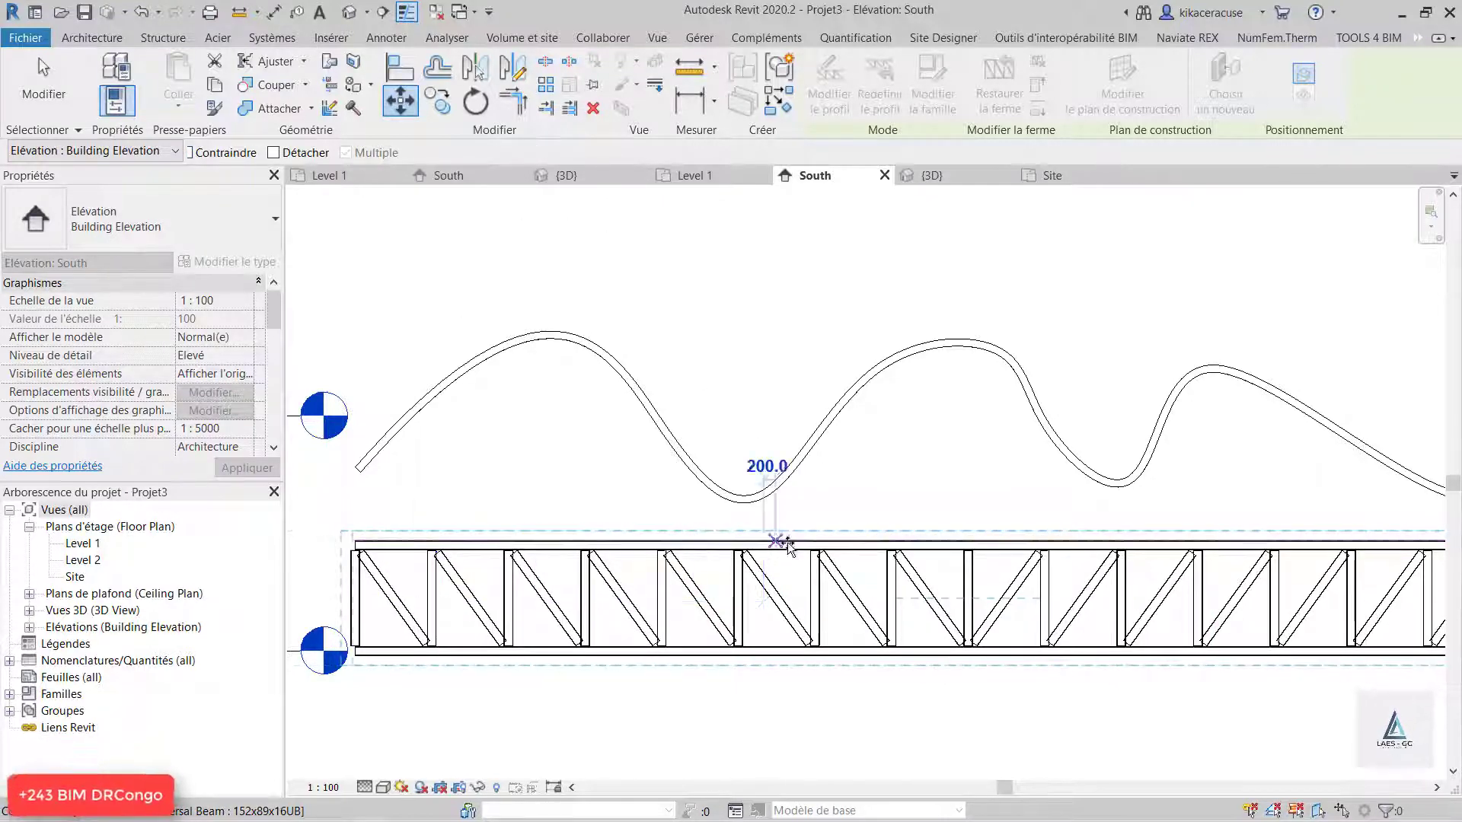
left_click(773, 479)
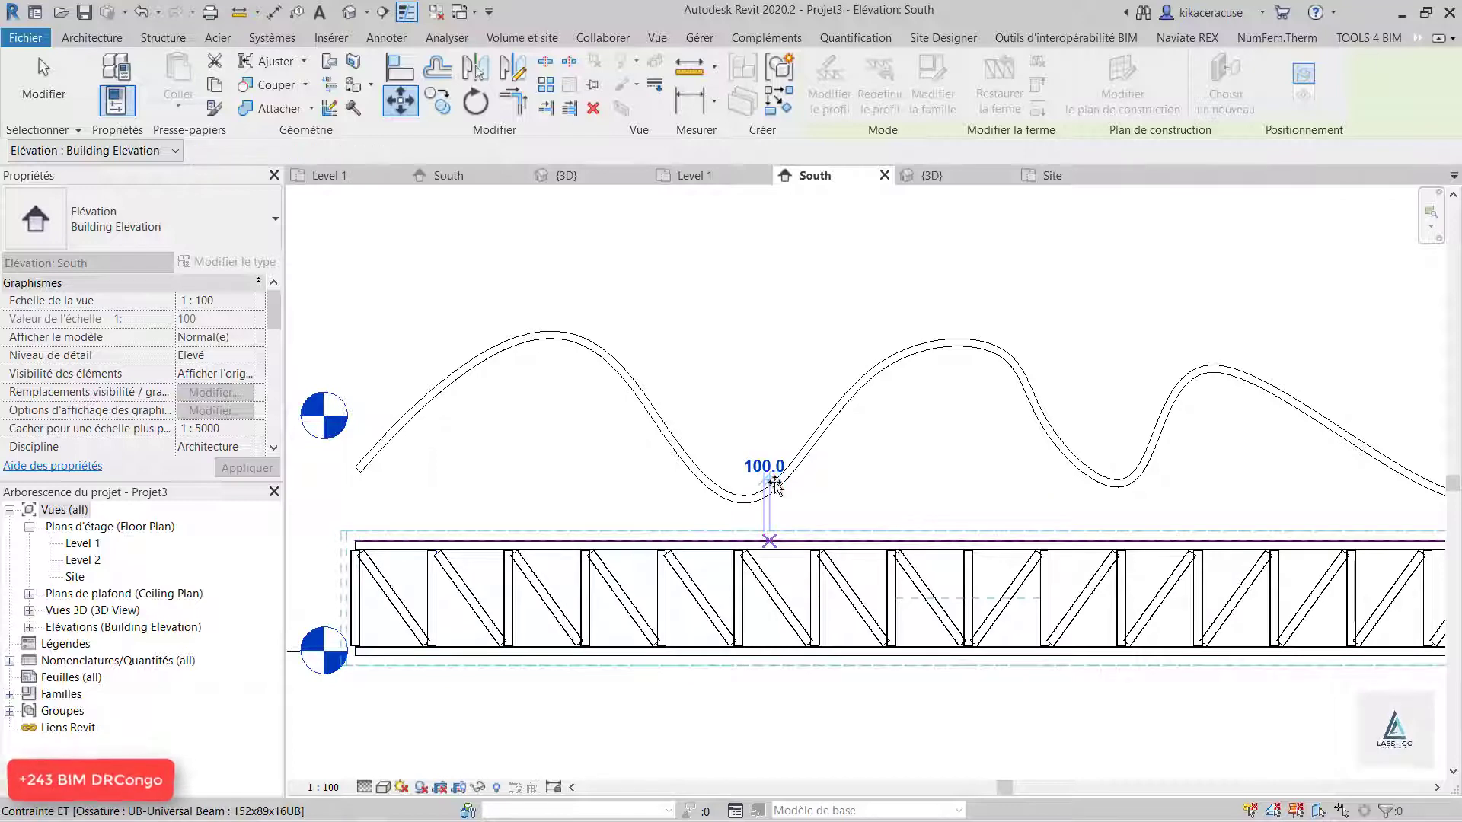
left_click(587, 526)
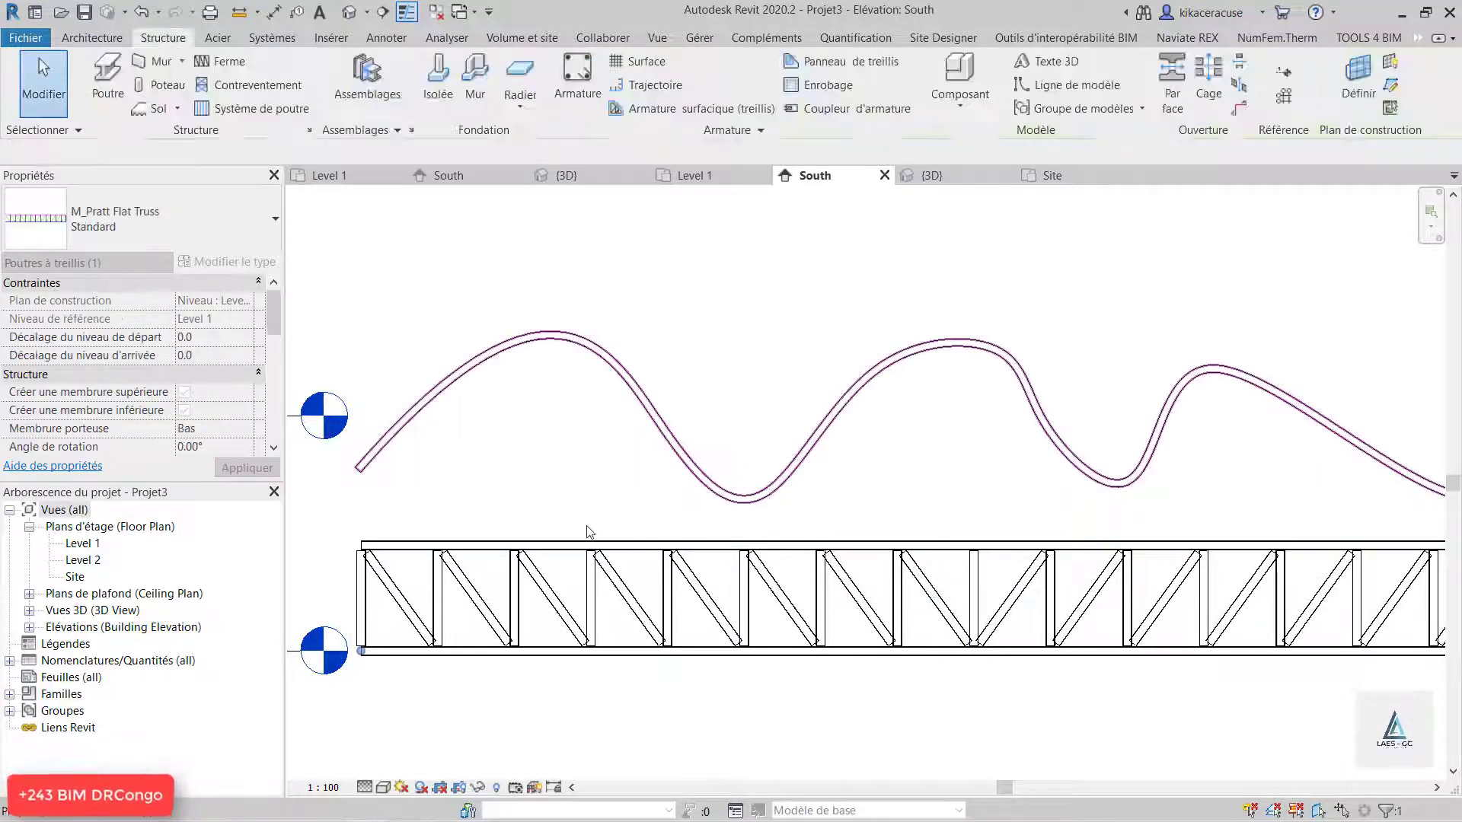
- Select the Pratt flat truss in the South elevation and nudge it slightly sideways beneath the roof
scroll(590, 533, "down", 3)
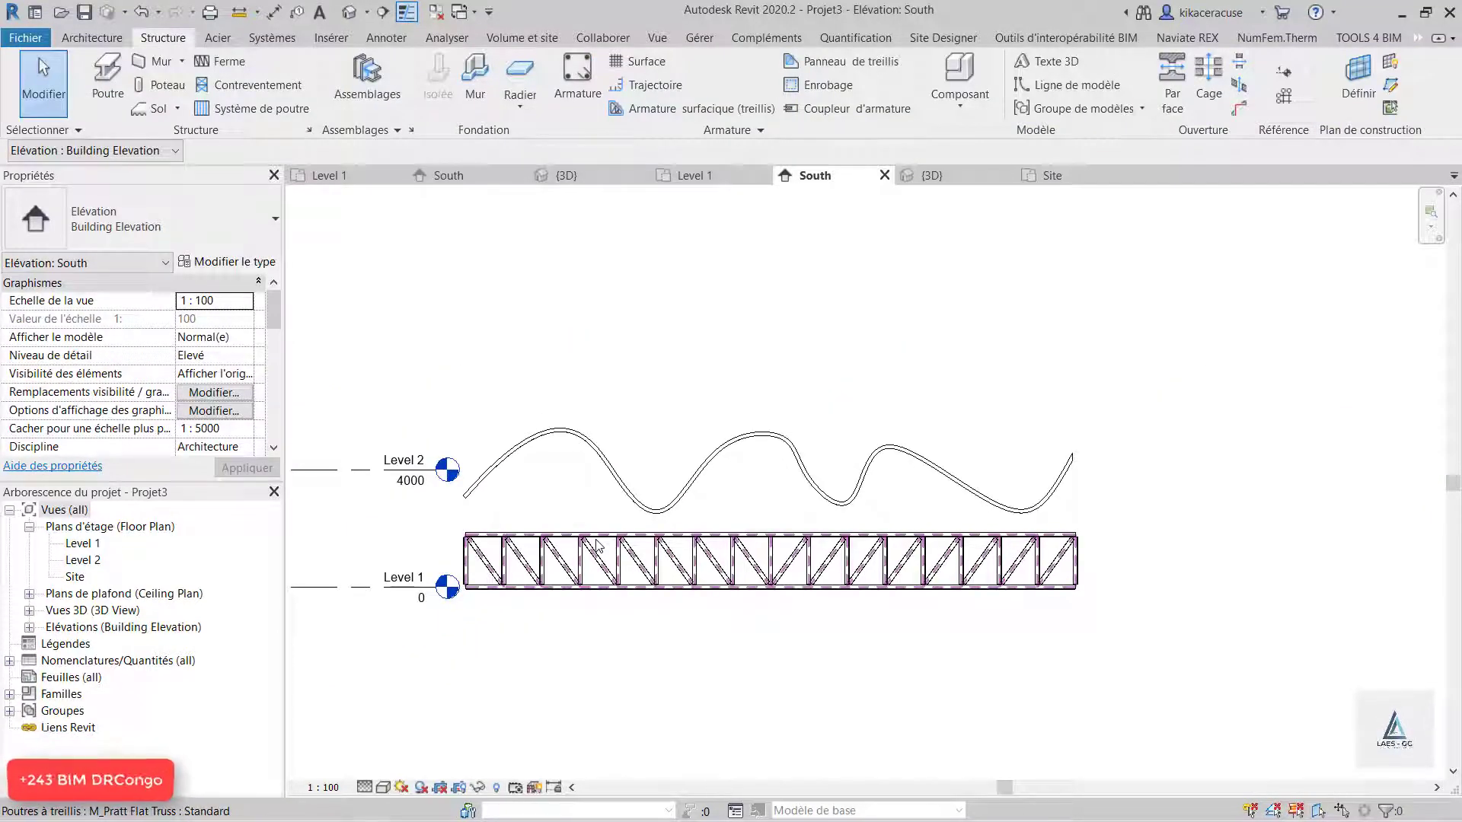
left_click(598, 545)
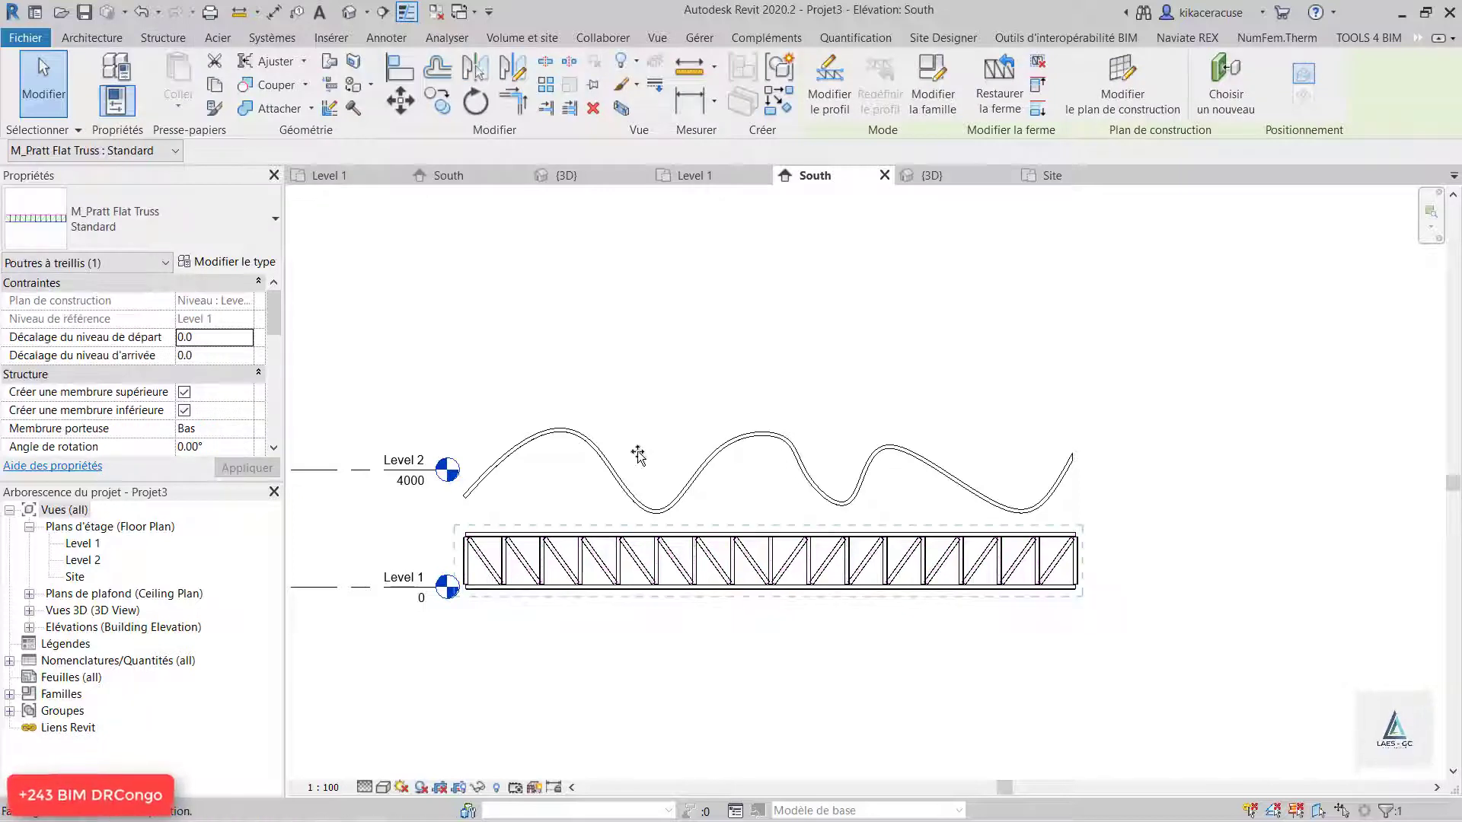
left_click_drag(640, 485, 638, 487)
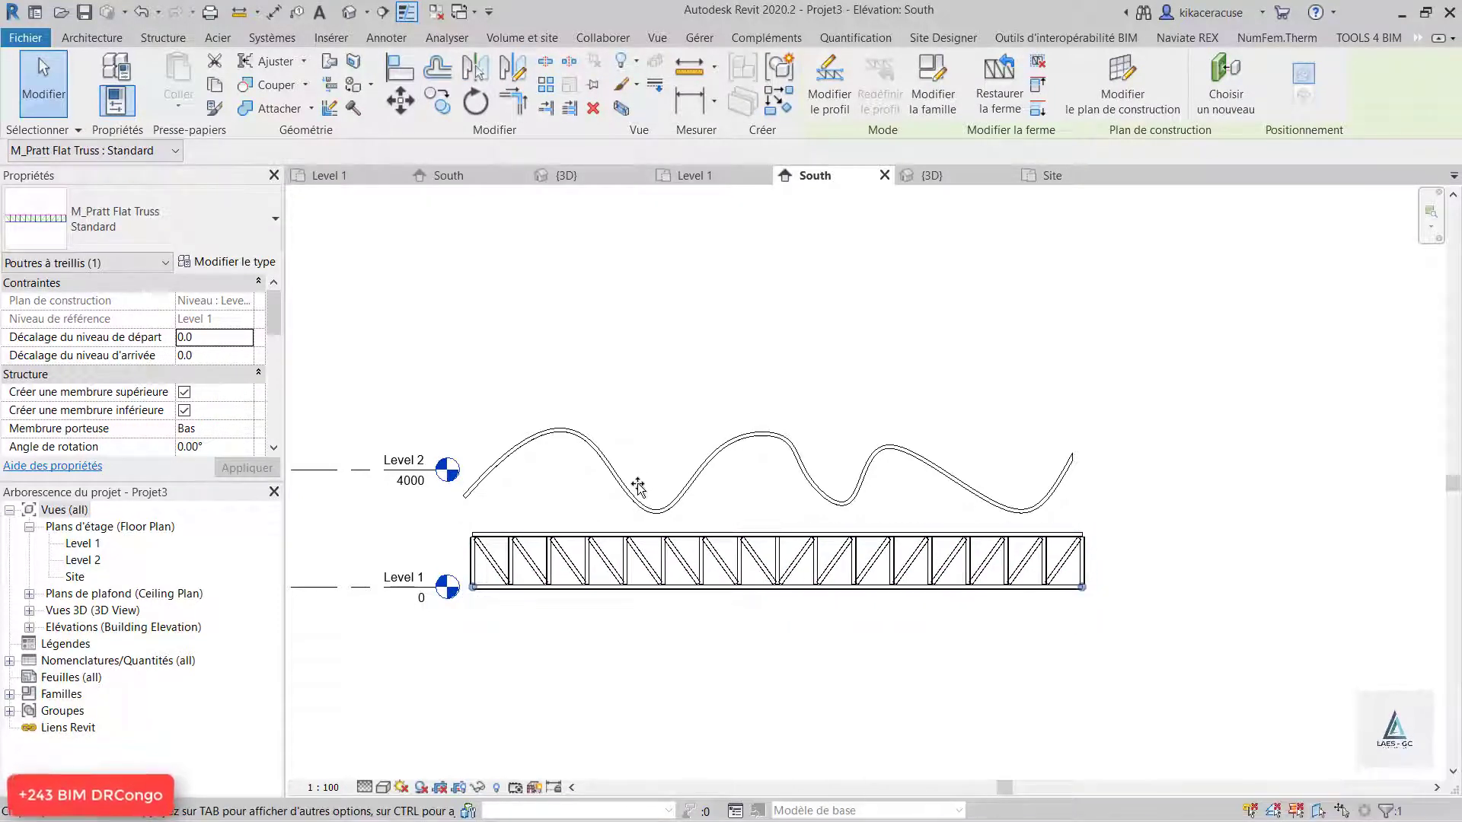
- Move the wavy roof vertically down by about 600 mm, bringing it close to the top chord of the truss
left_click(1017, 420)
left_click(922, 475)
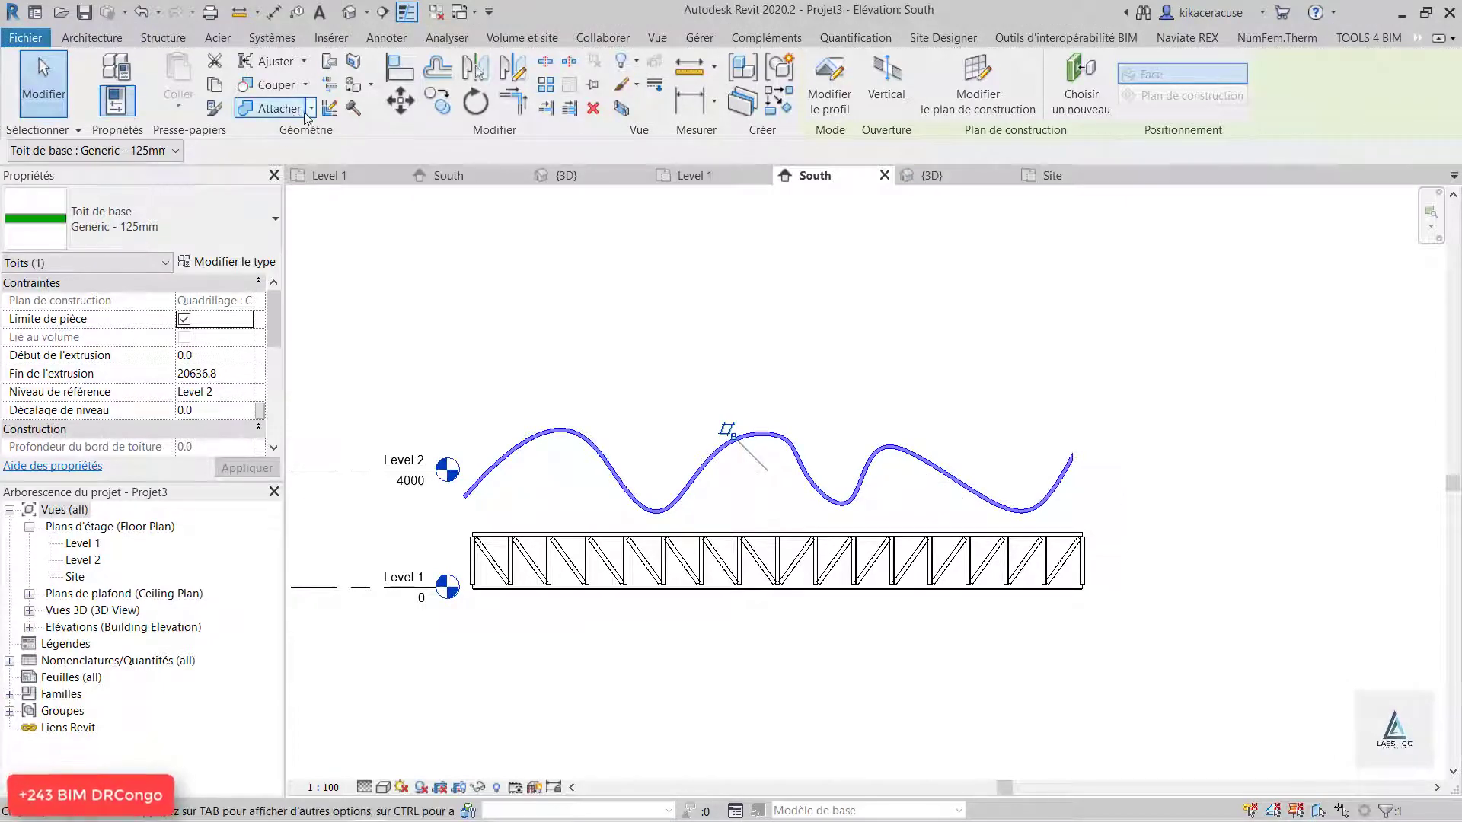
left_click(413, 101)
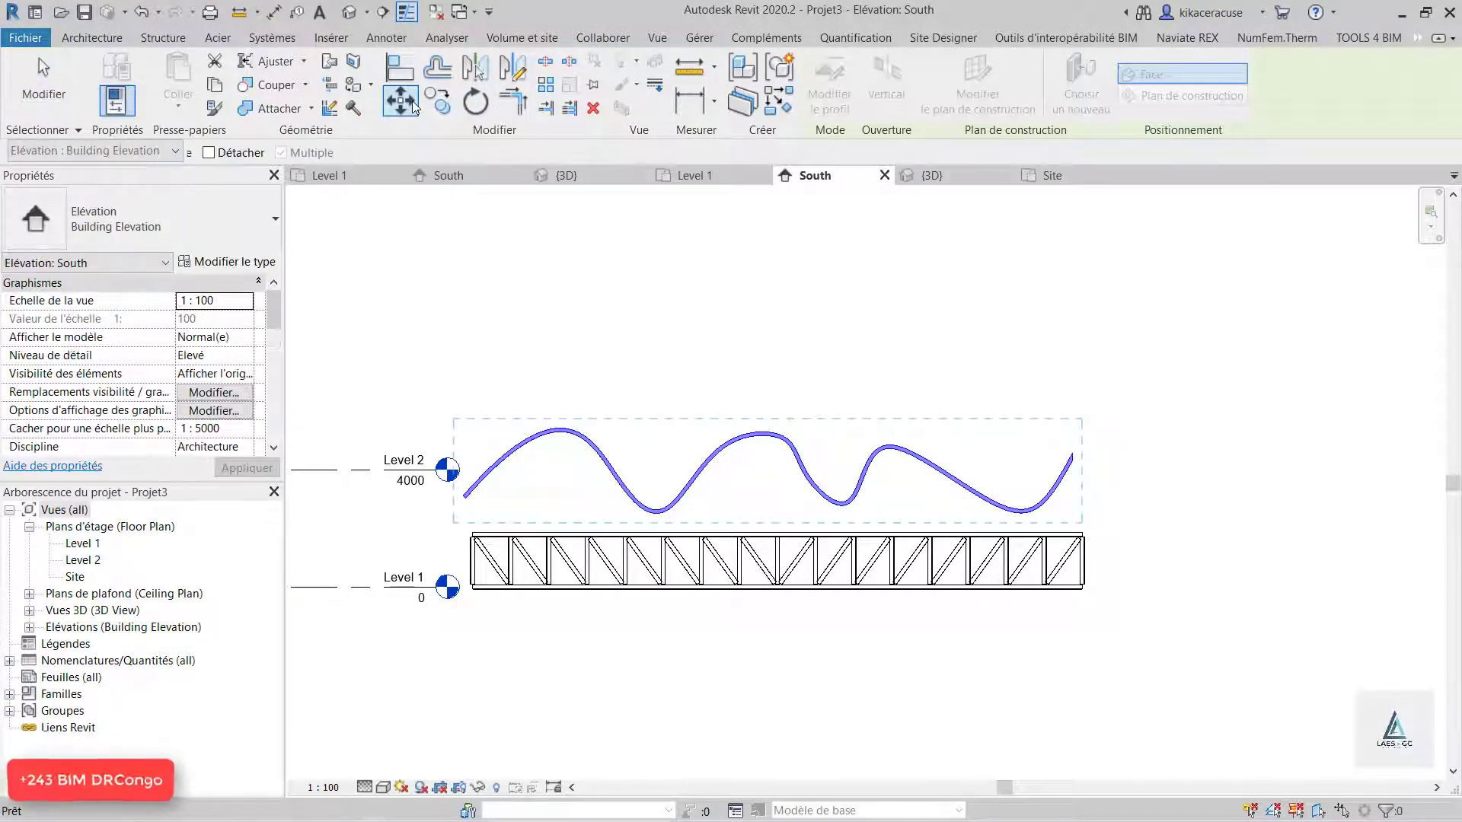
scroll(659, 515, "up", 2)
left_click(660, 512)
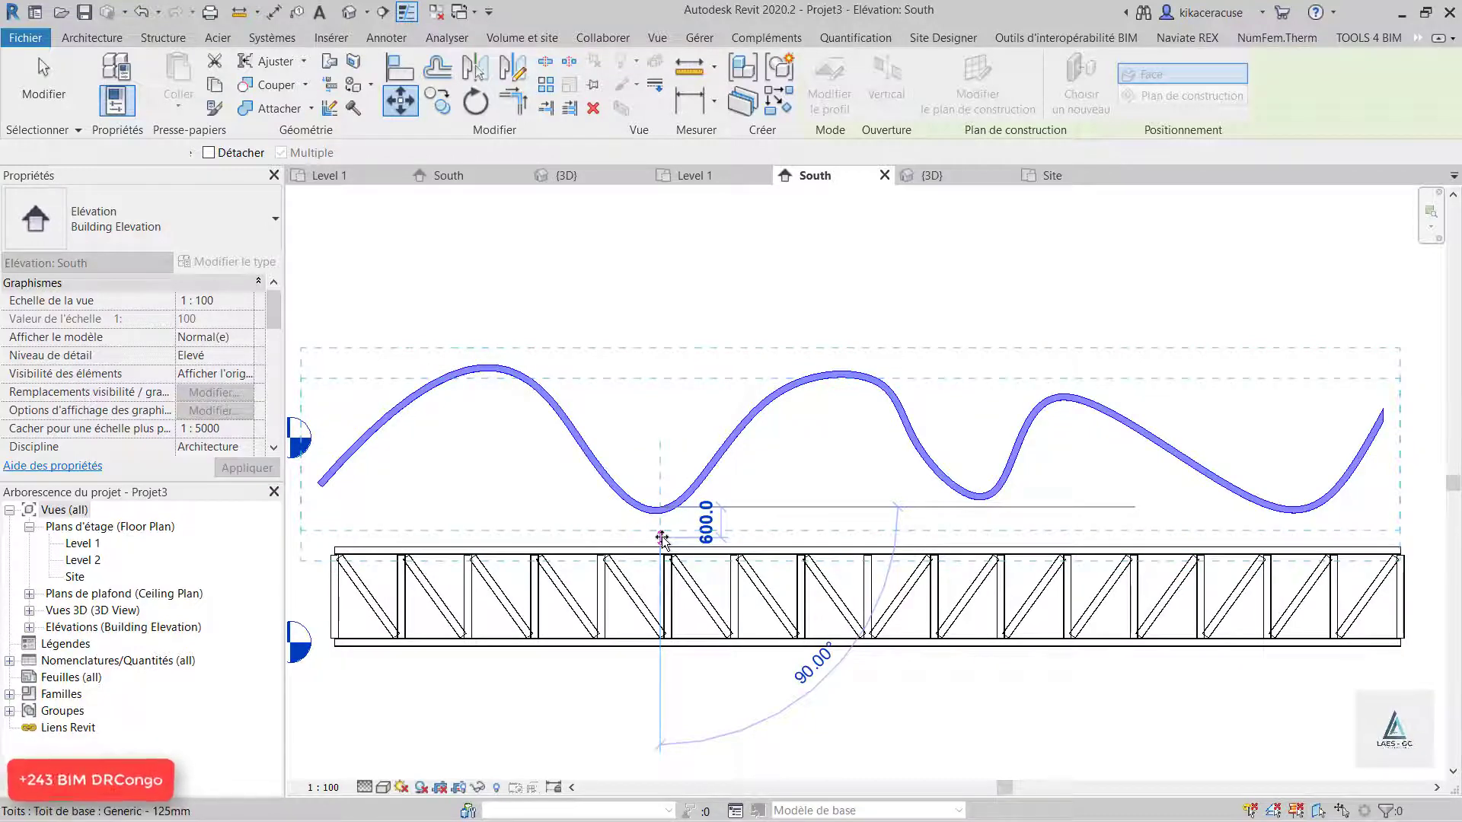
left_click(662, 536)
scroll(693, 422, "down", 2)
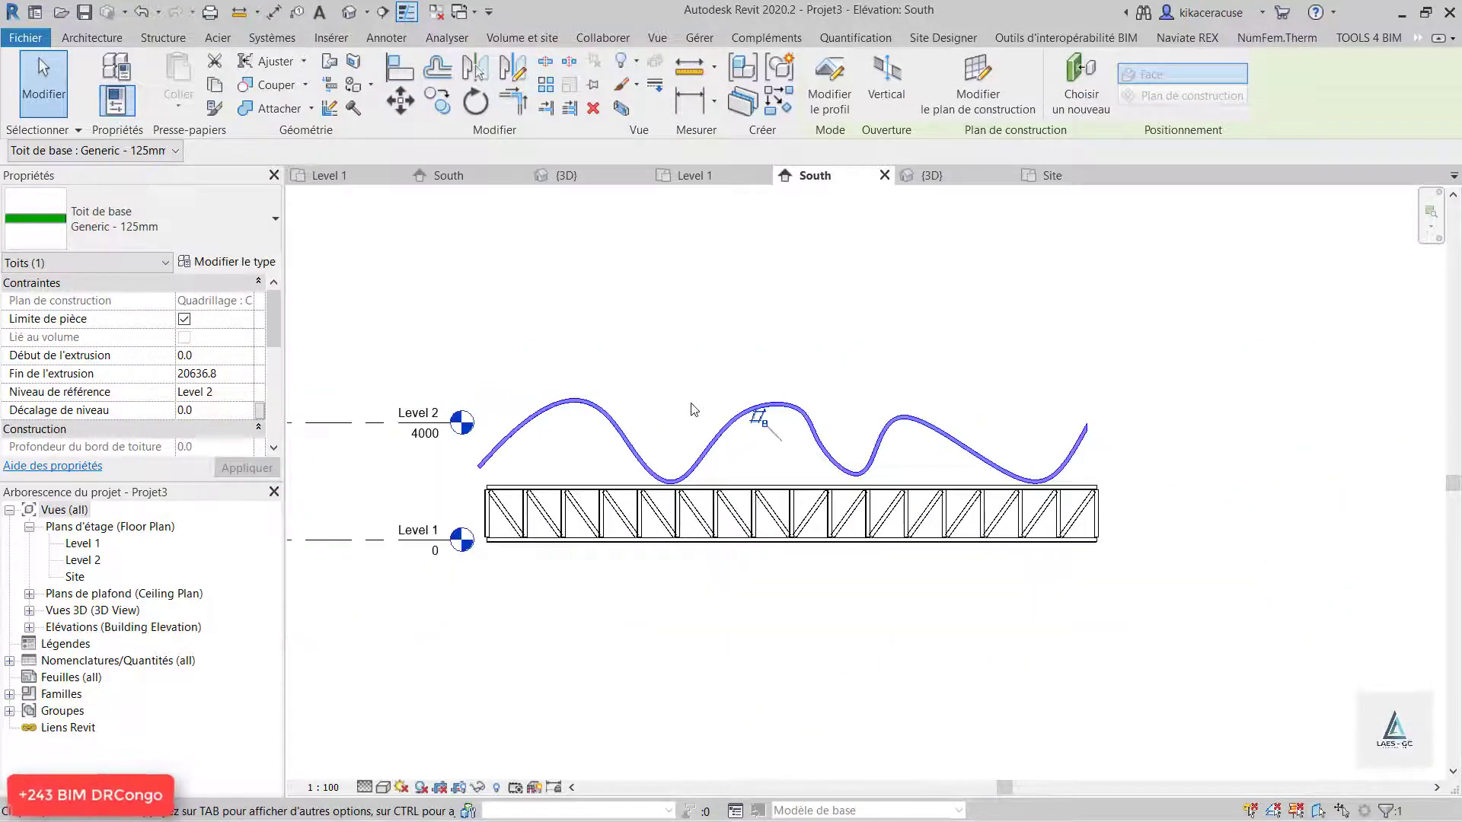
left_click(973, 364)
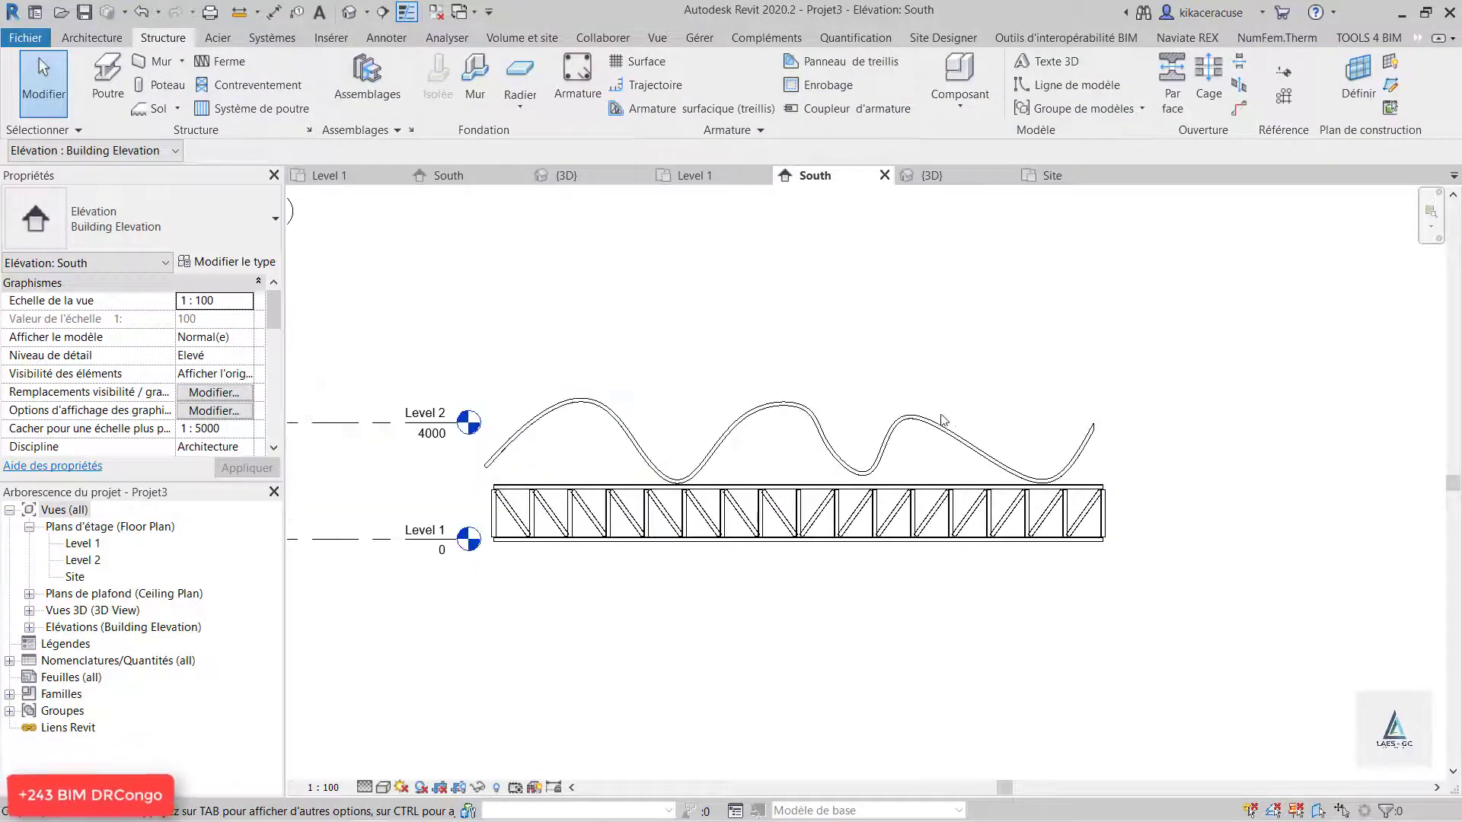
- Try to attach the Pratt flat truss to the wavy roof, then detach the truss
left_click(924, 490)
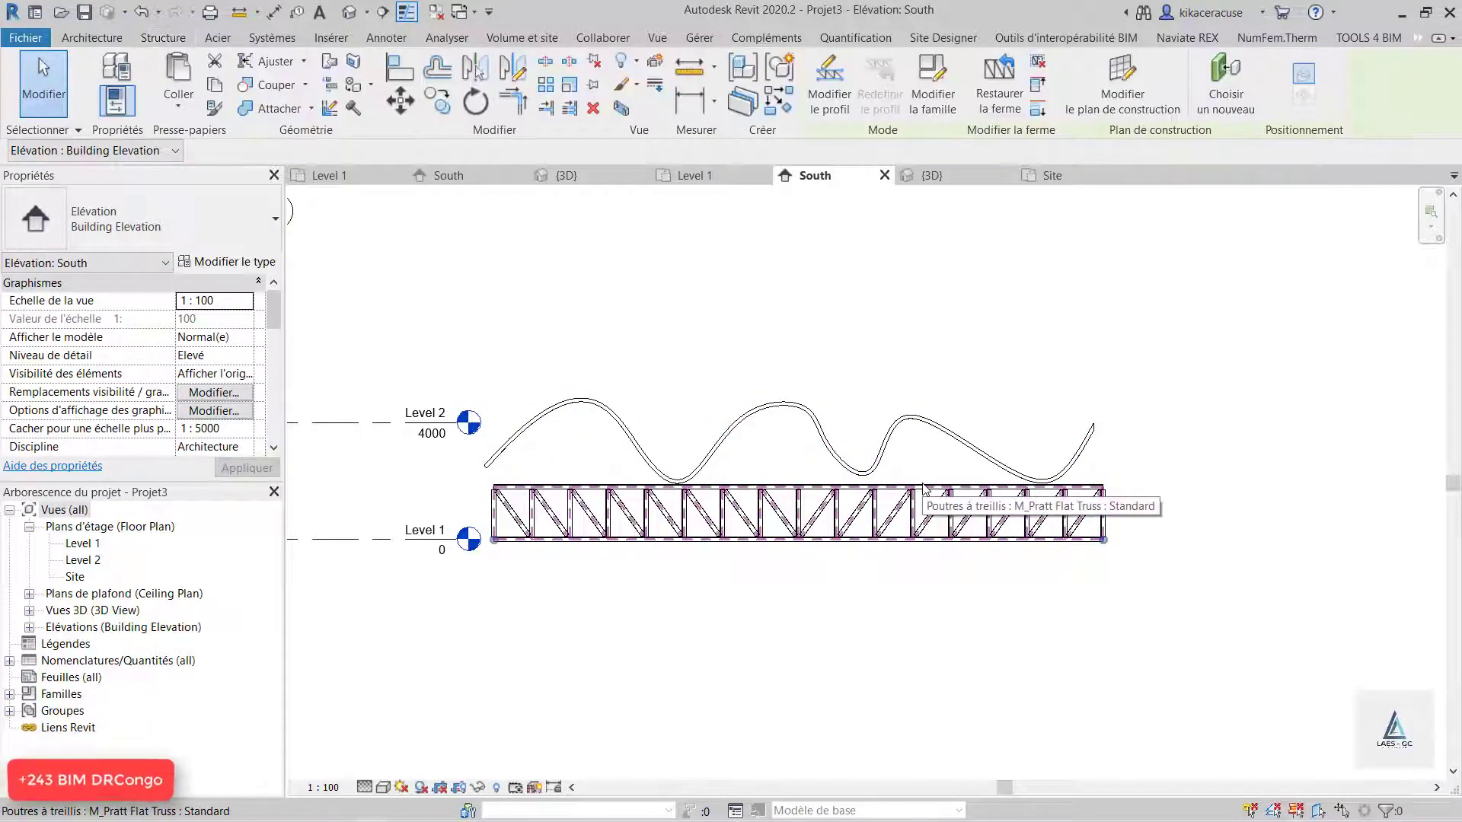
left_click(1038, 86)
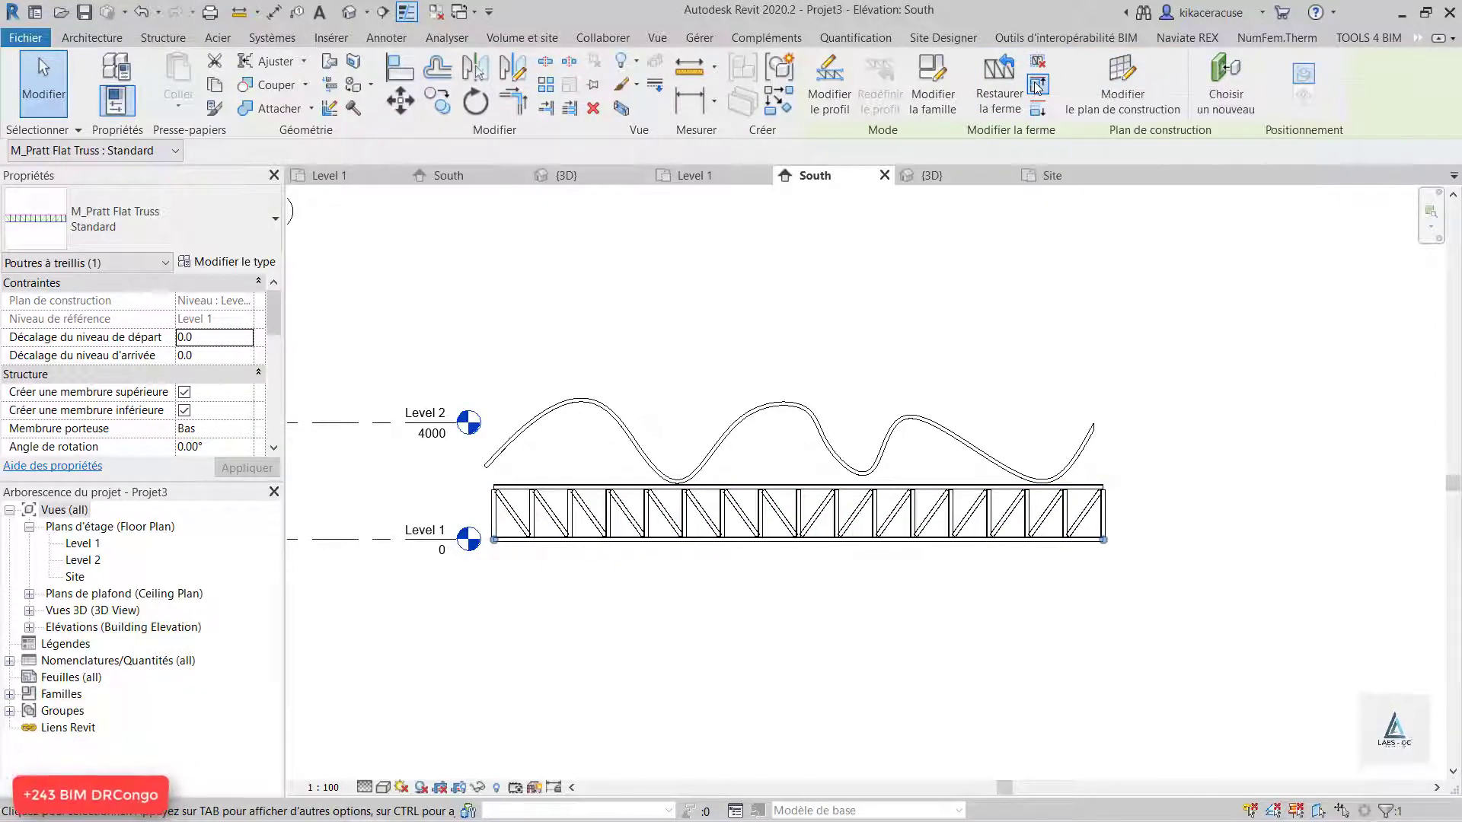
left_click(950, 434)
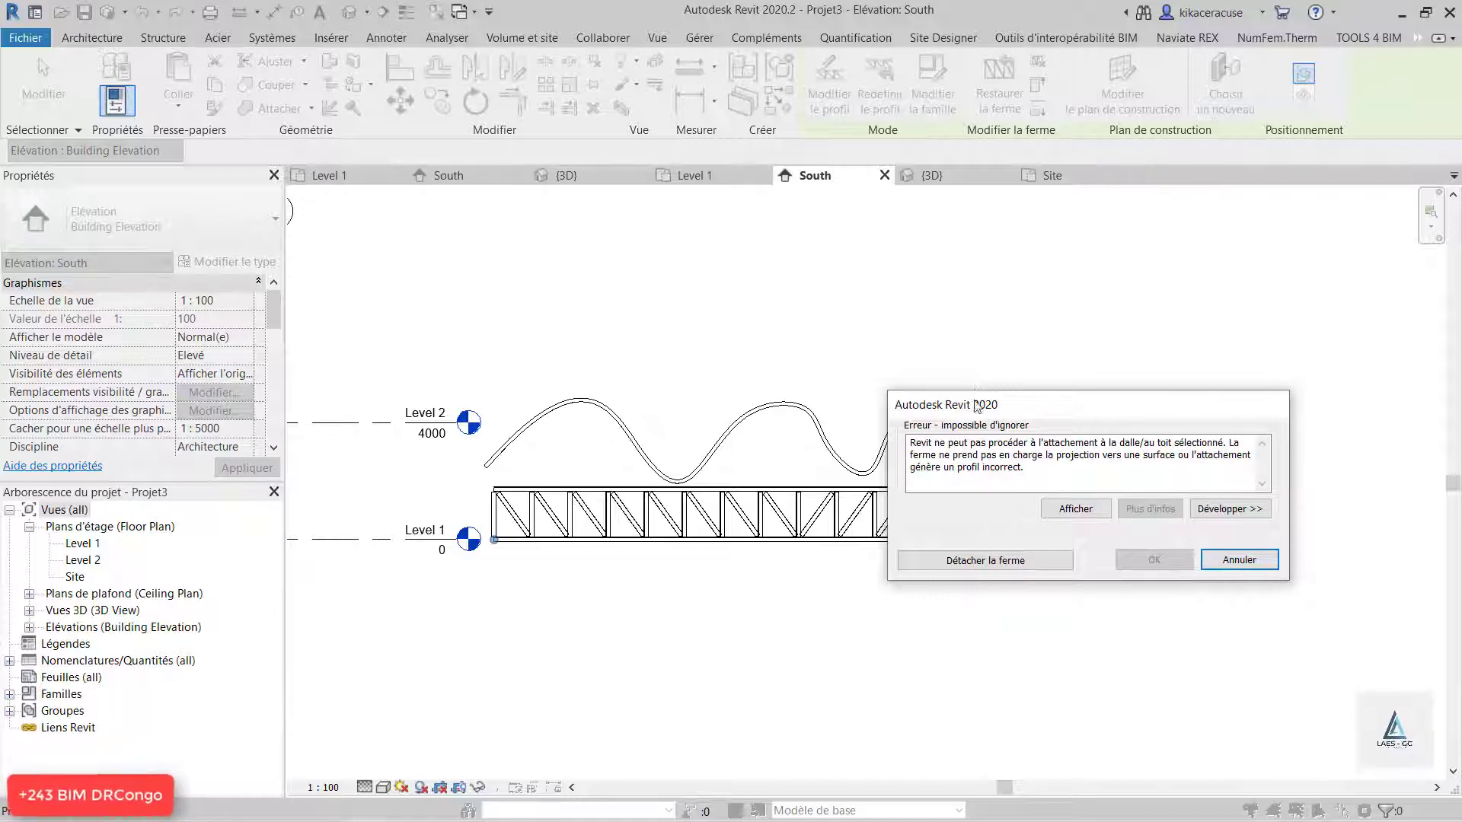
left_click(1014, 568)
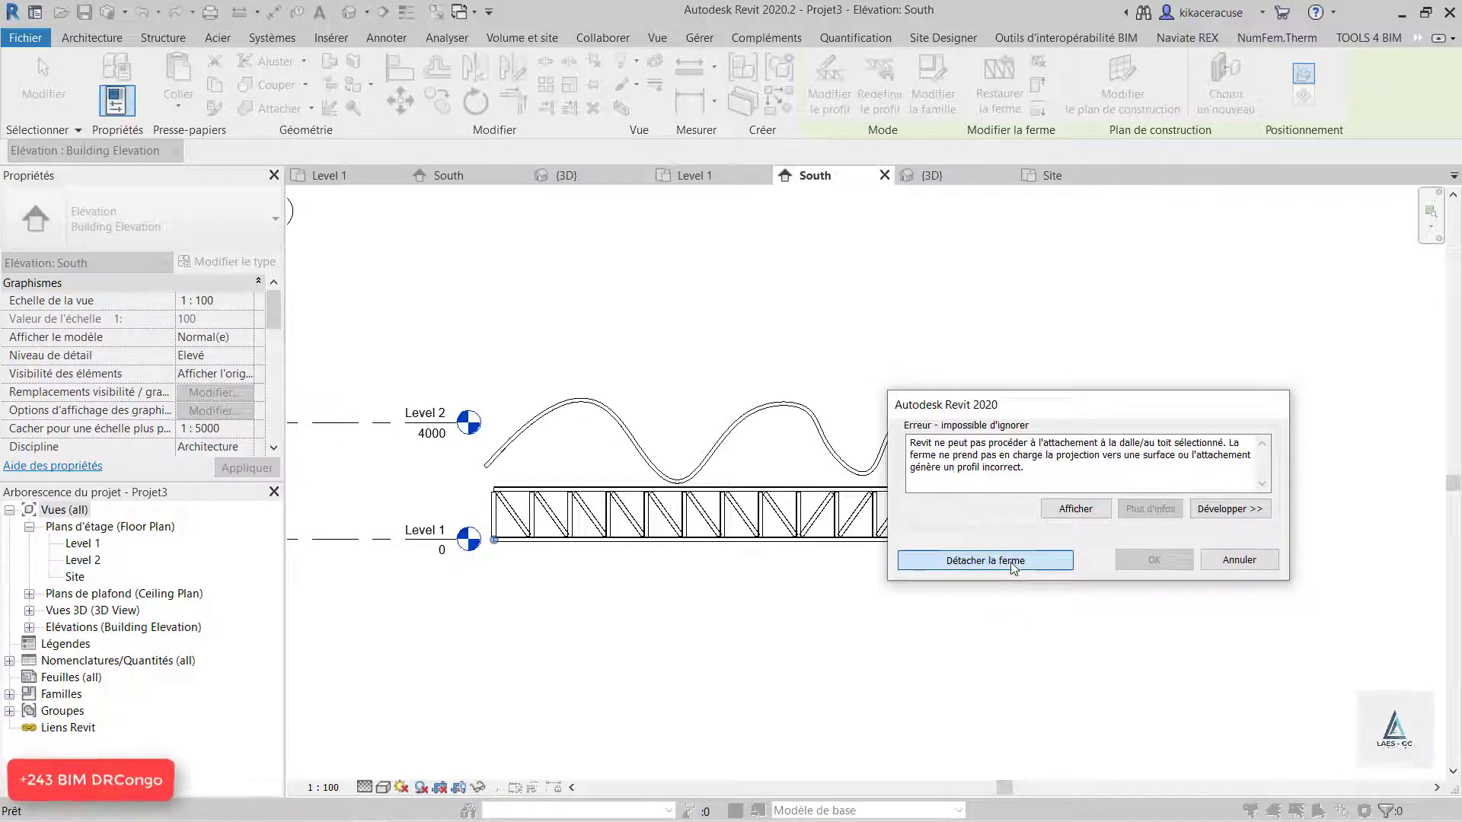
left_click(1014, 568)
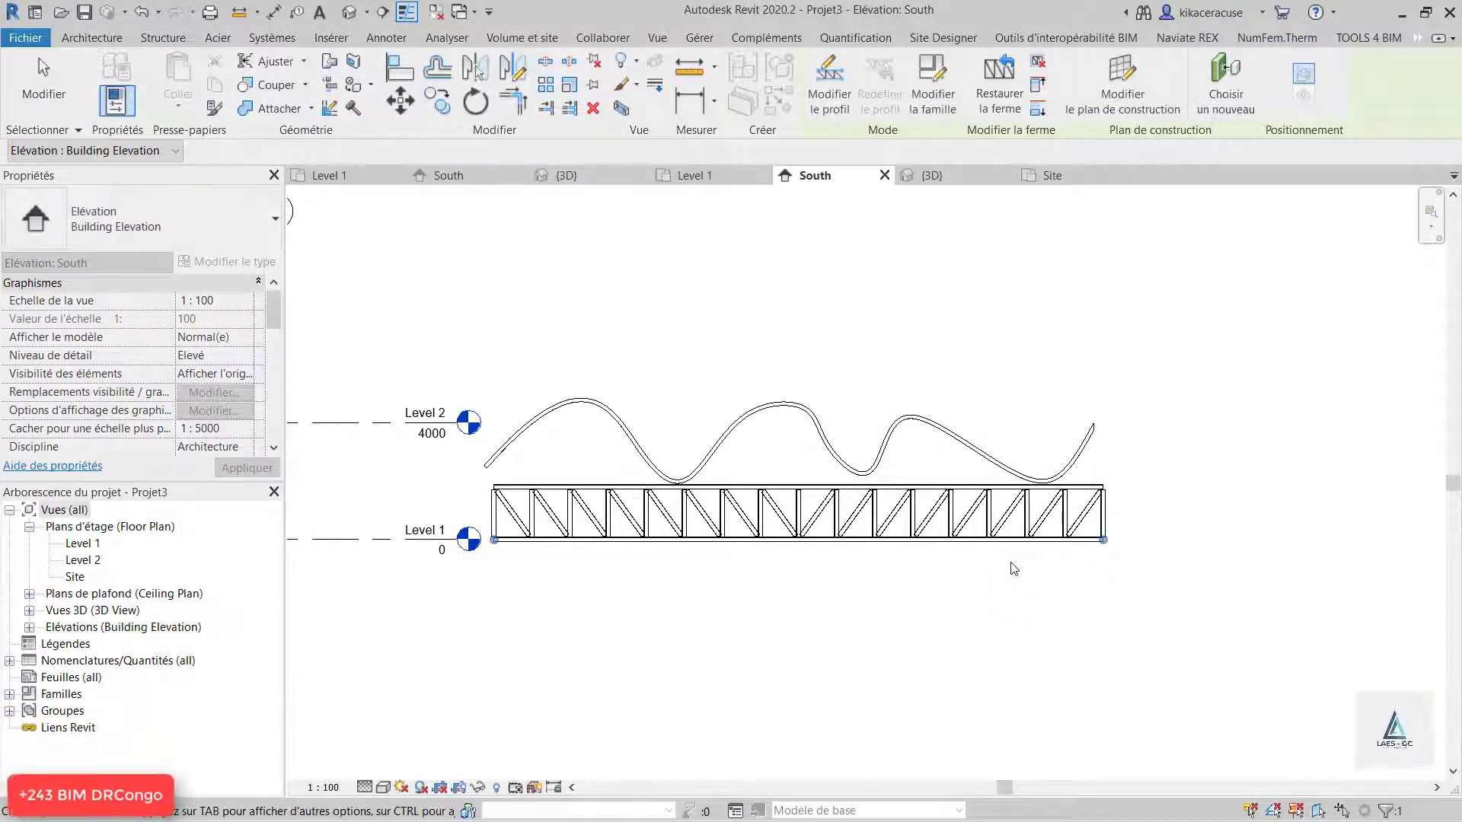
- Delete the Pratt flat truss from the South elevation and open the Level 2 floor plan
left_click(1009, 537)
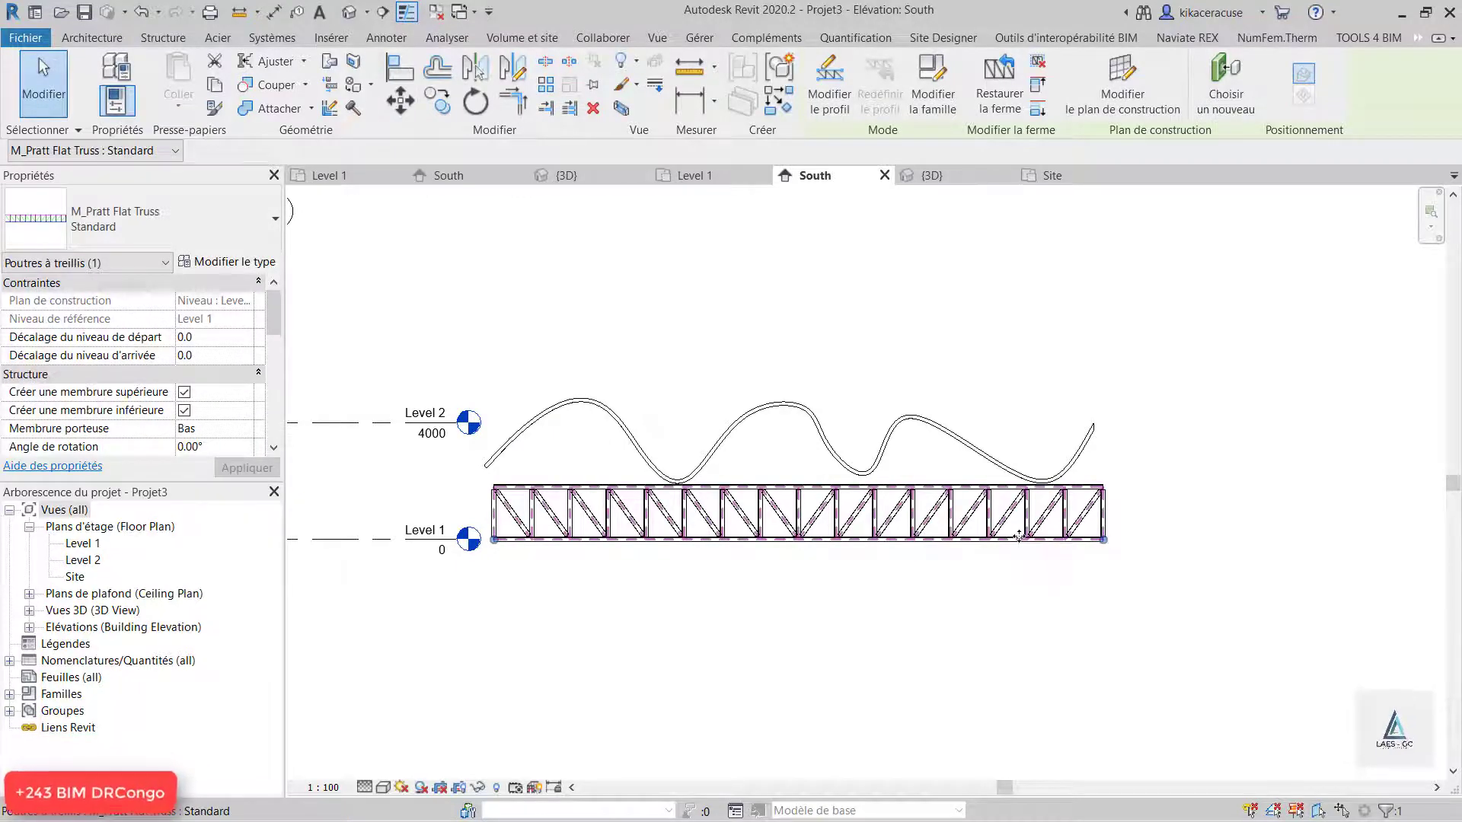
key("Delete")
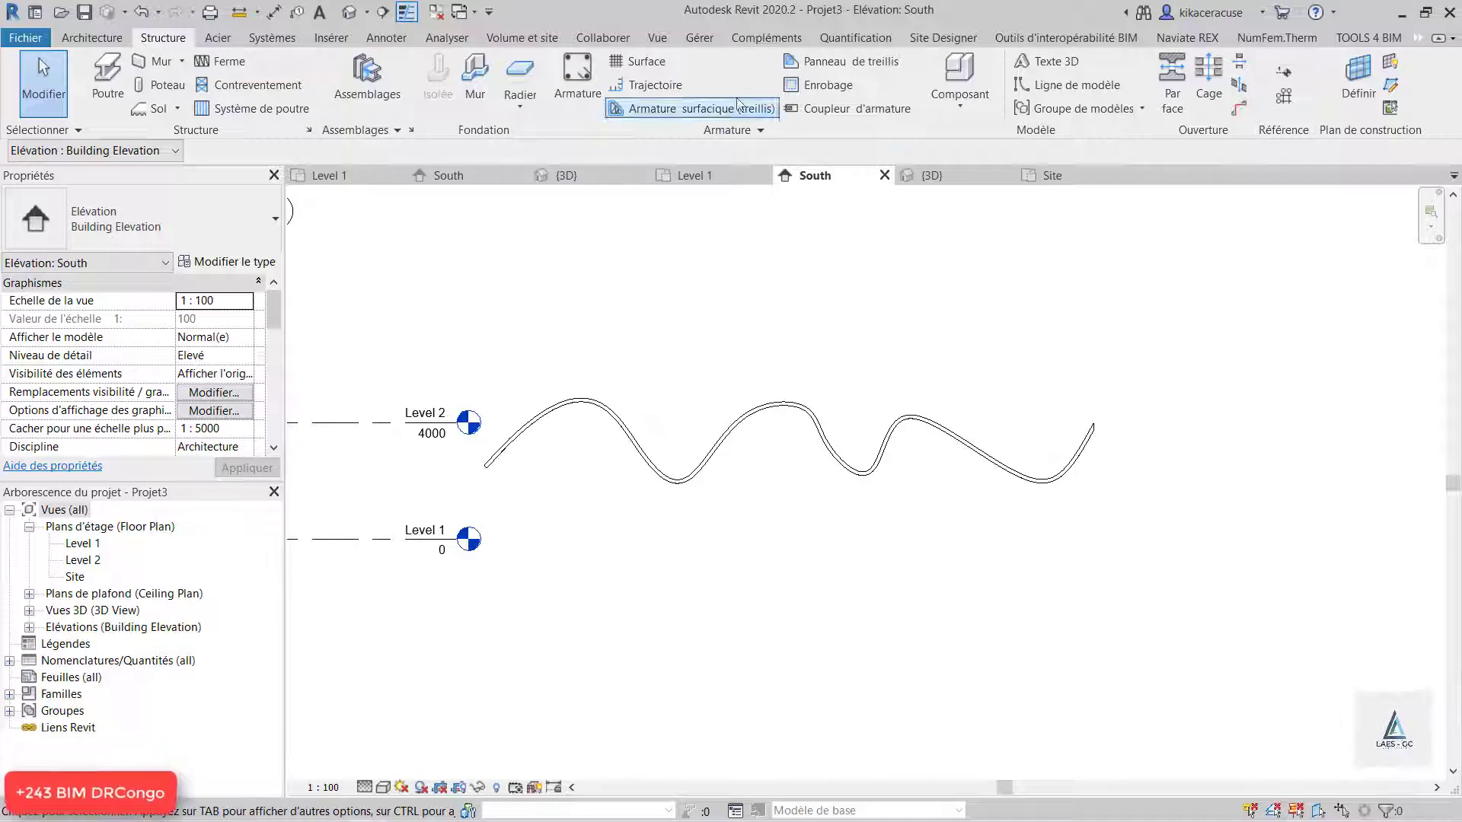
left_click(74, 564)
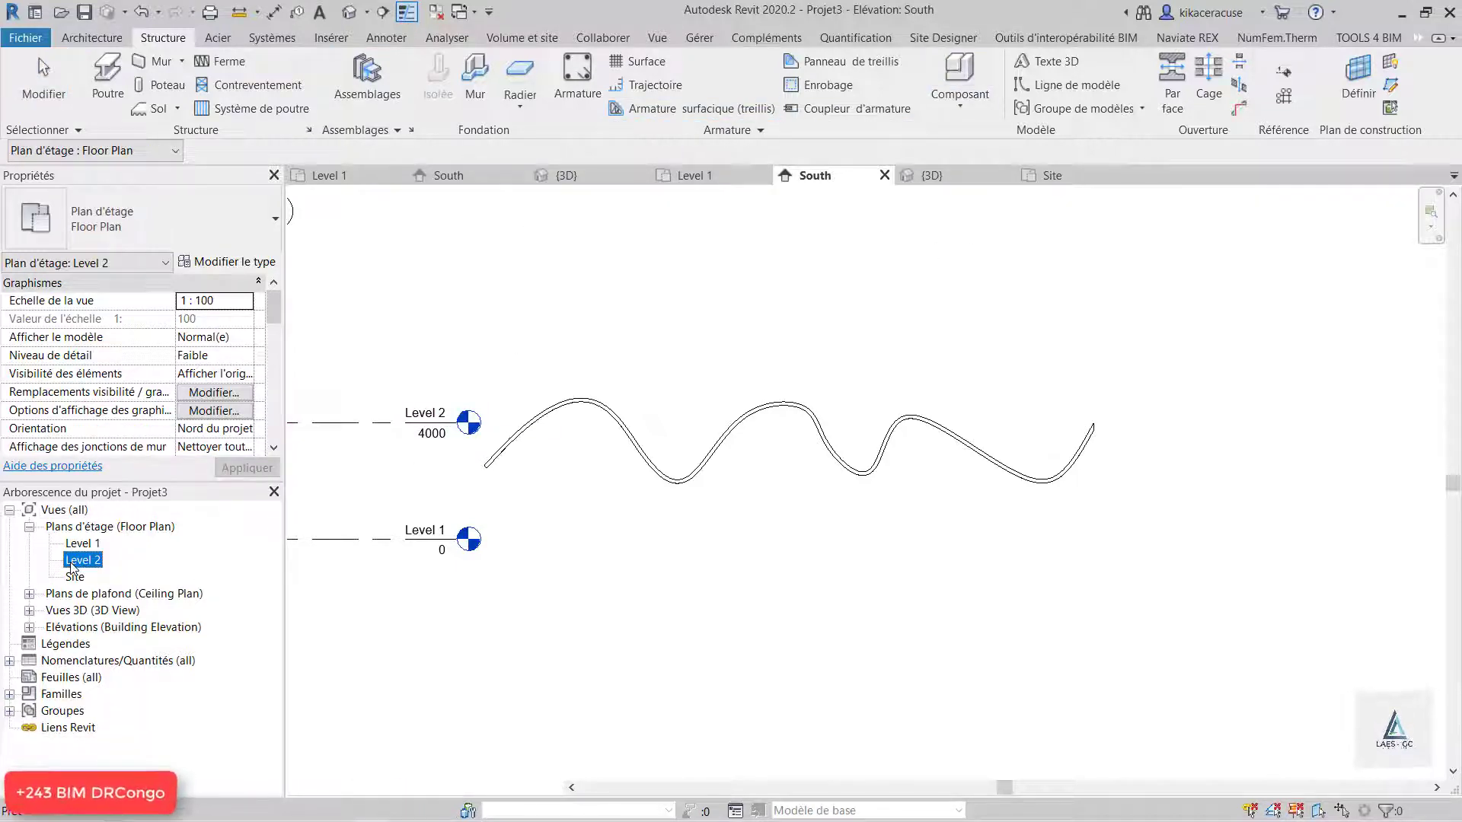
double_click(74, 562)
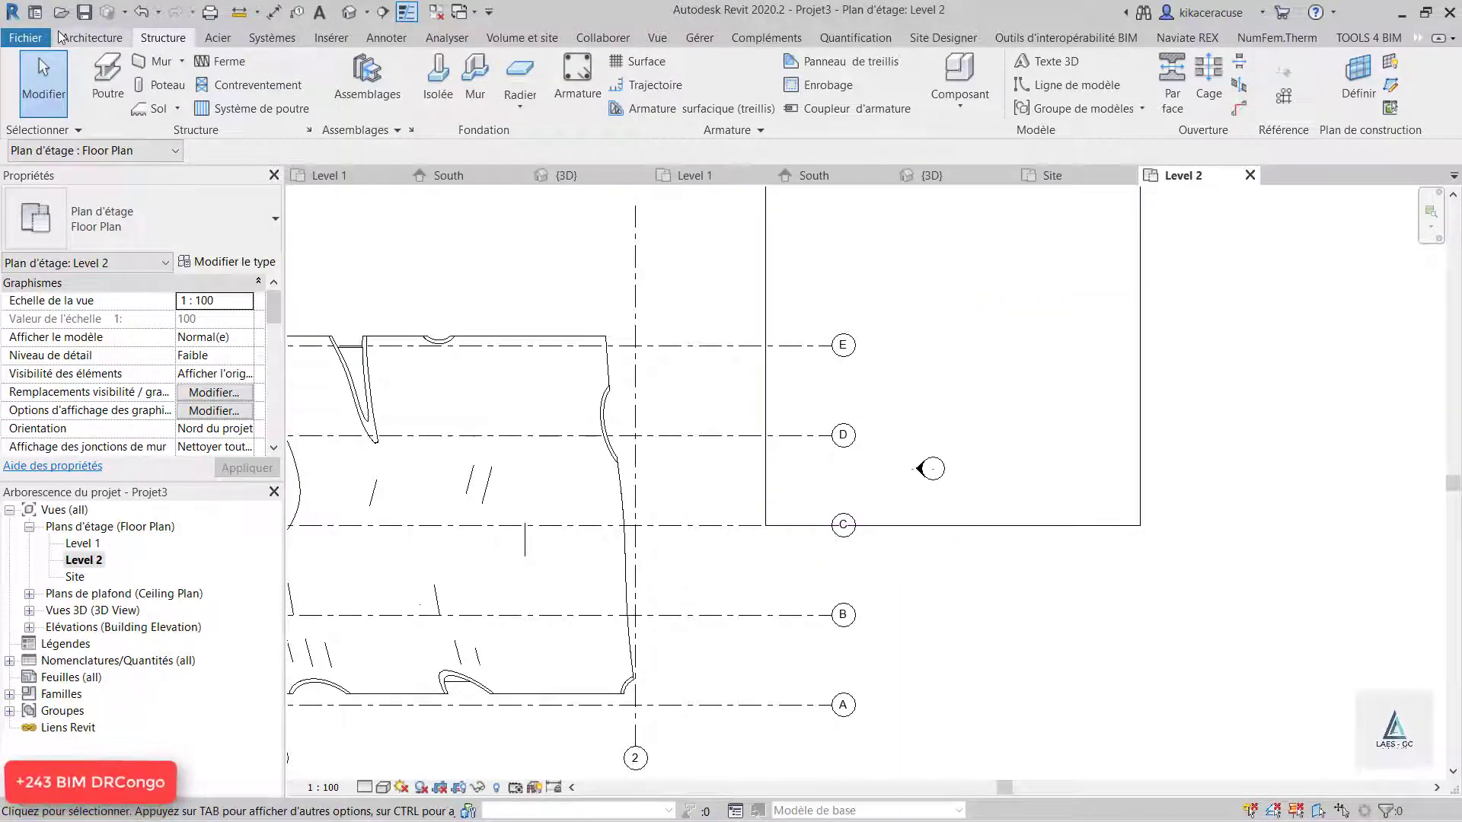
- Start a new structural truss on Level 2 and load the M_Howe Flat Truss family from the Structural Trusses folder
left_click(160, 62)
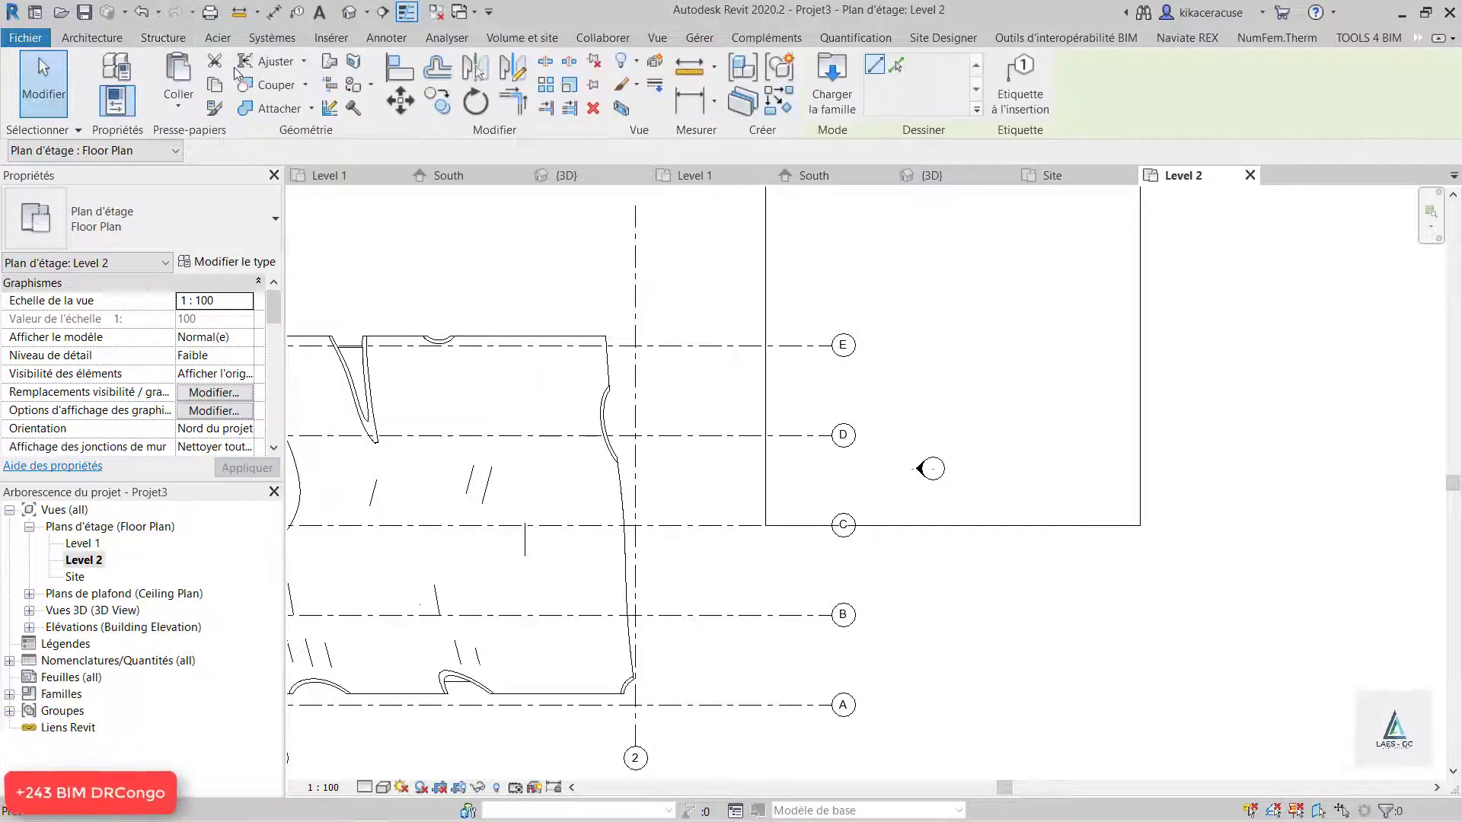
left_click(834, 104)
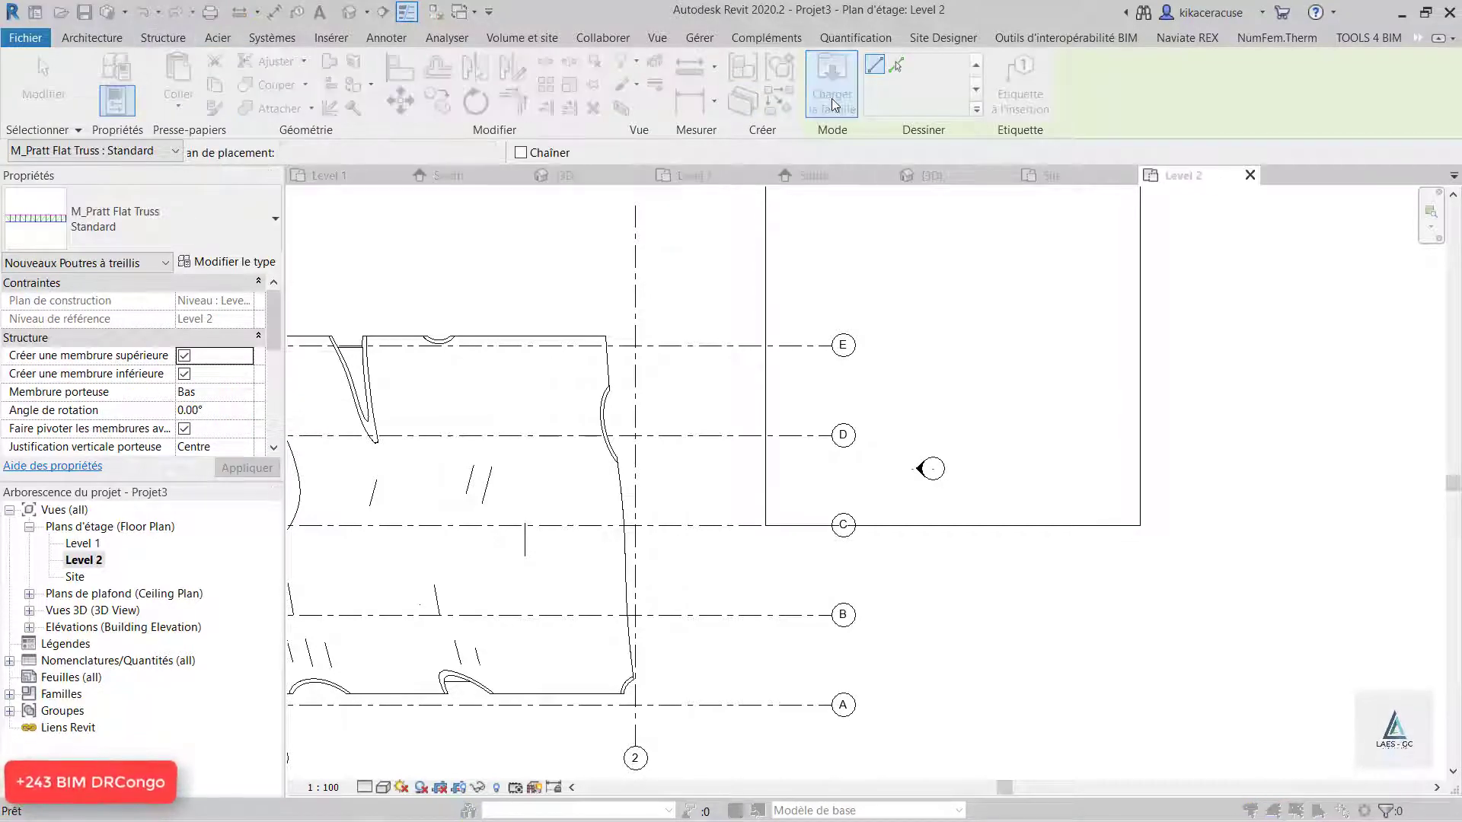
left_click(428, 221)
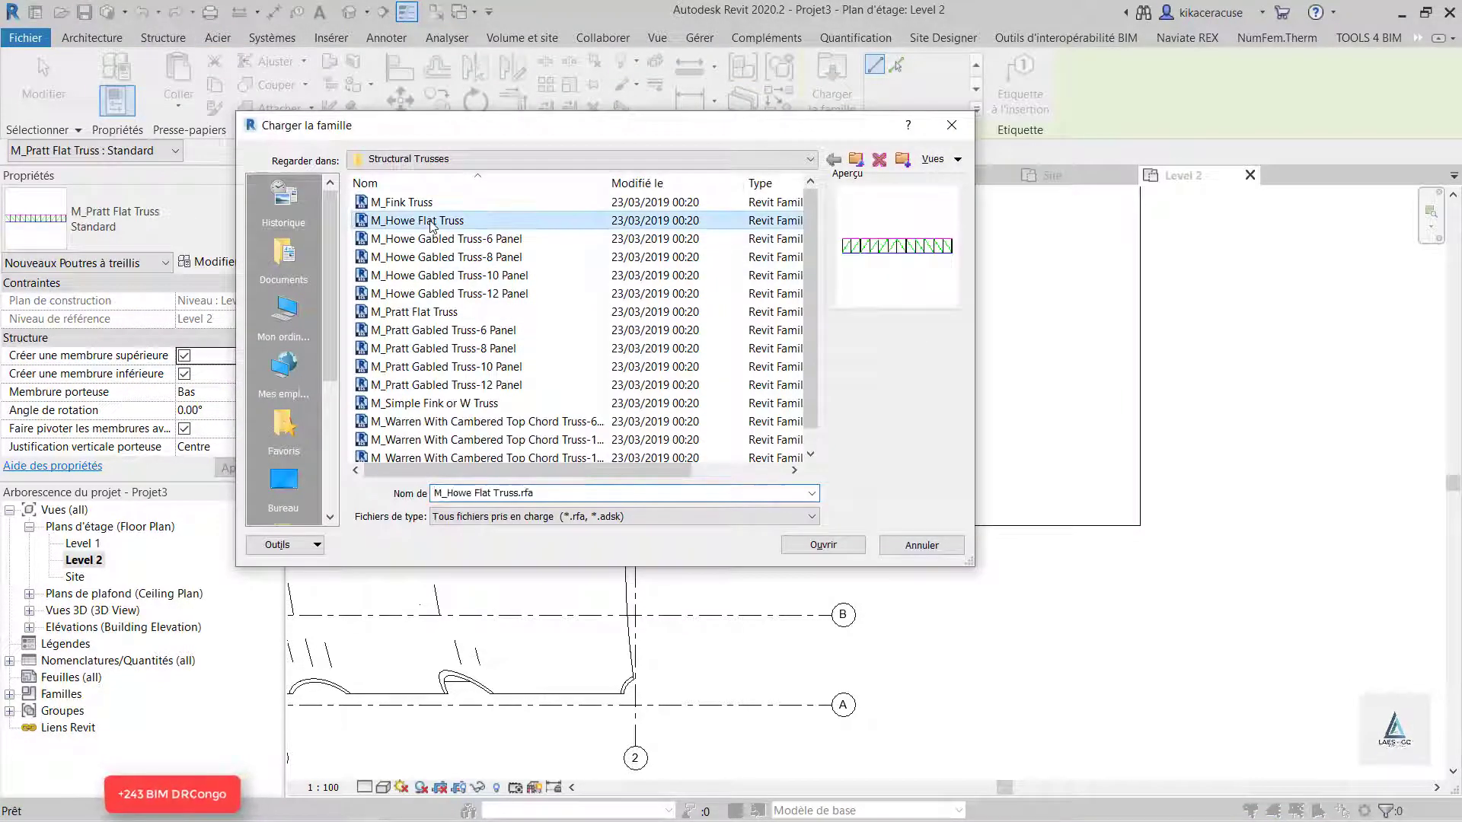
left_click(820, 545)
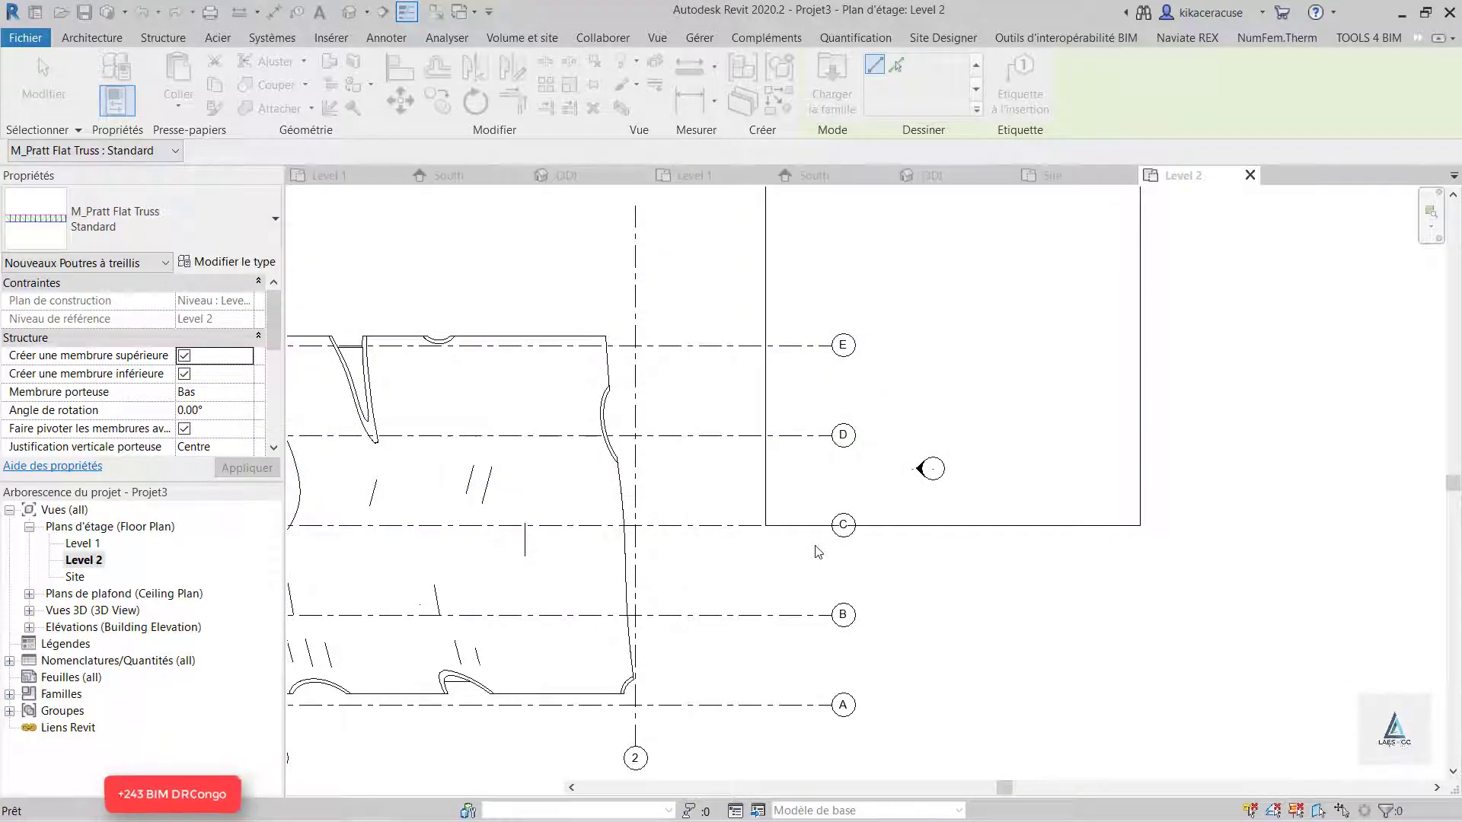
- Place a Howe flat truss on Level 2 across the full roof width, about 1000 mm inside the roof edge at grid C
left_click(765, 507)
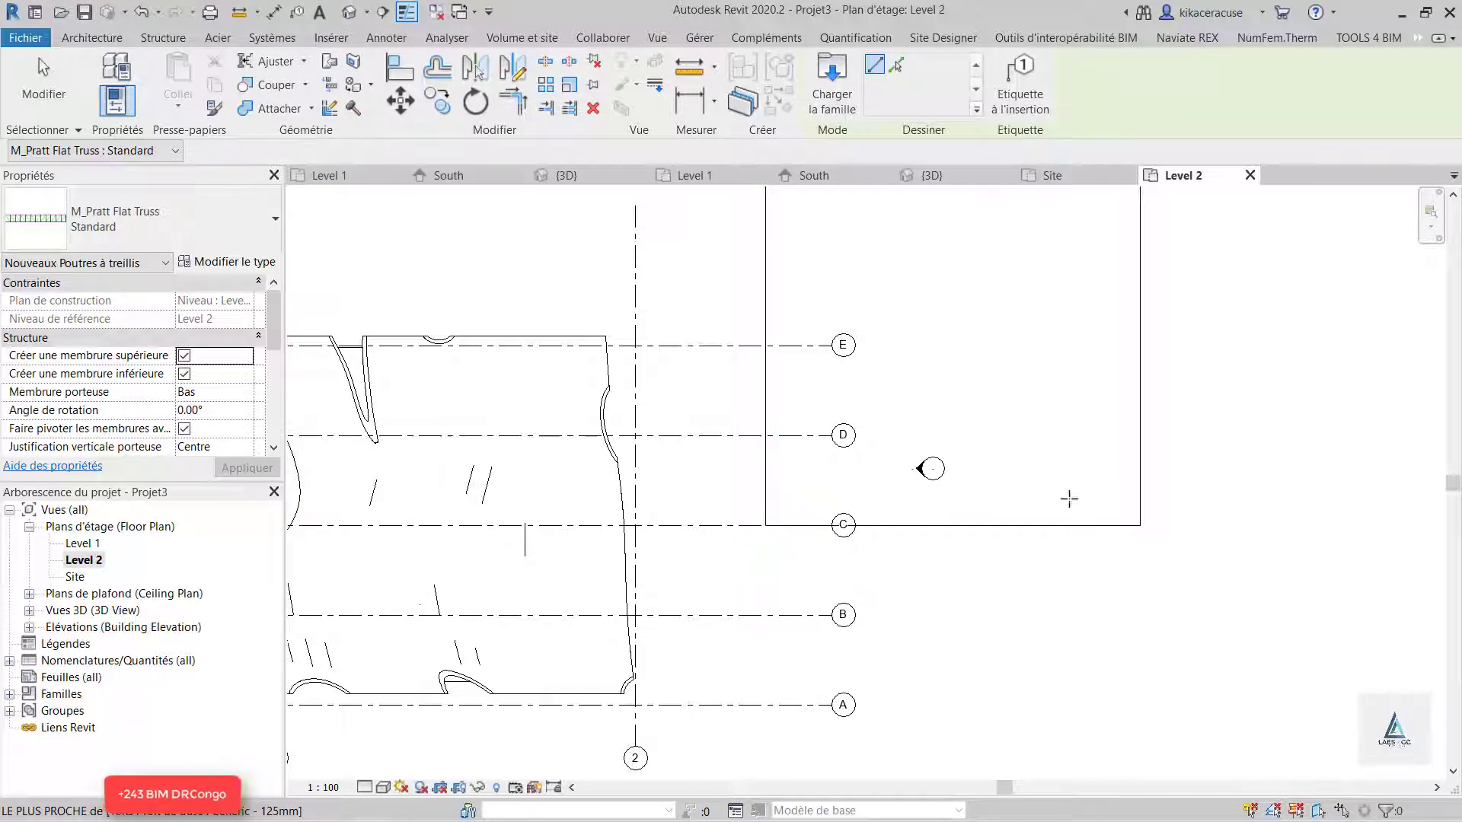
left_click(1141, 507)
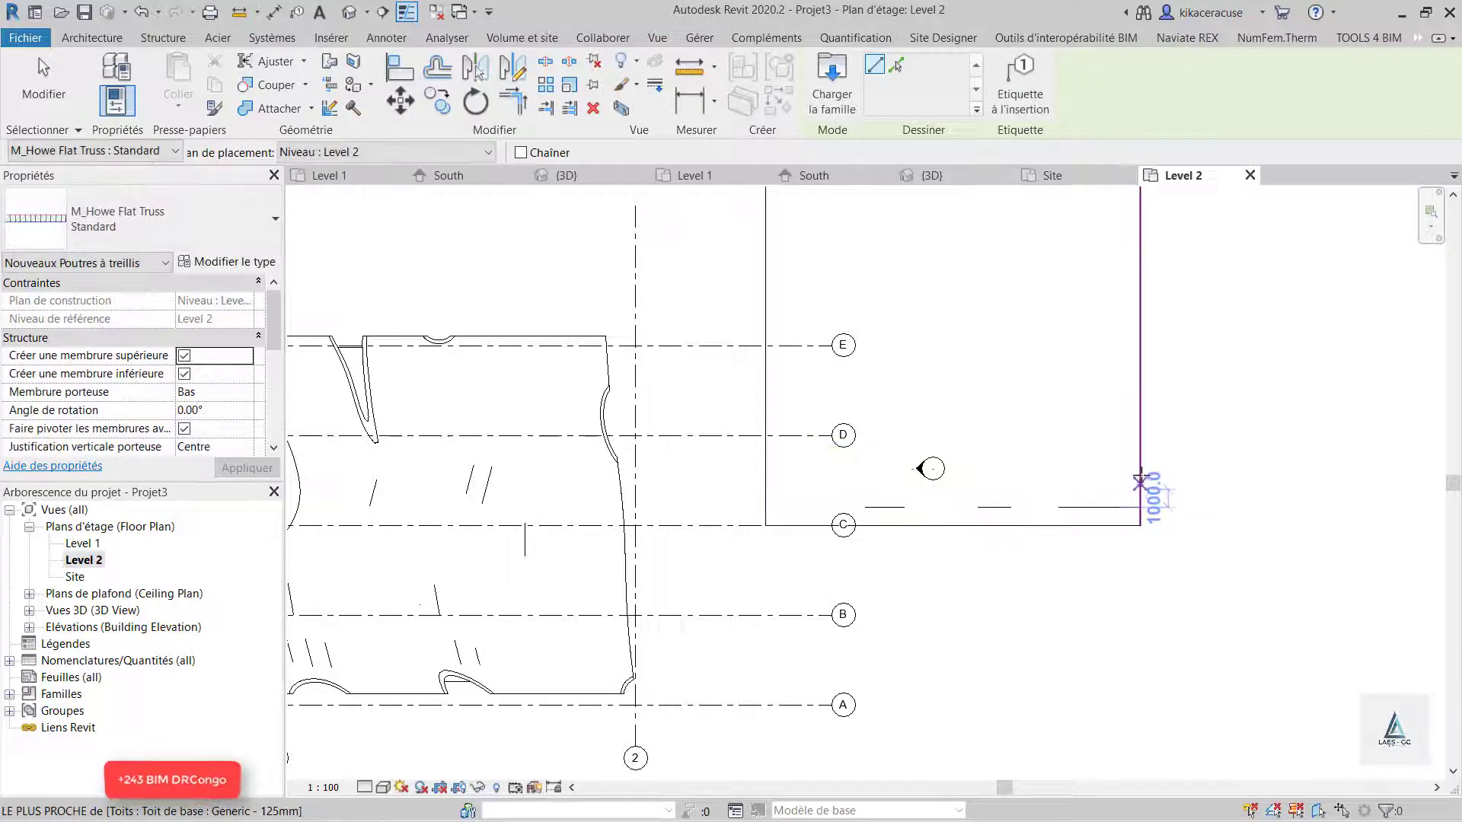
key("Escape")
key("Escape")
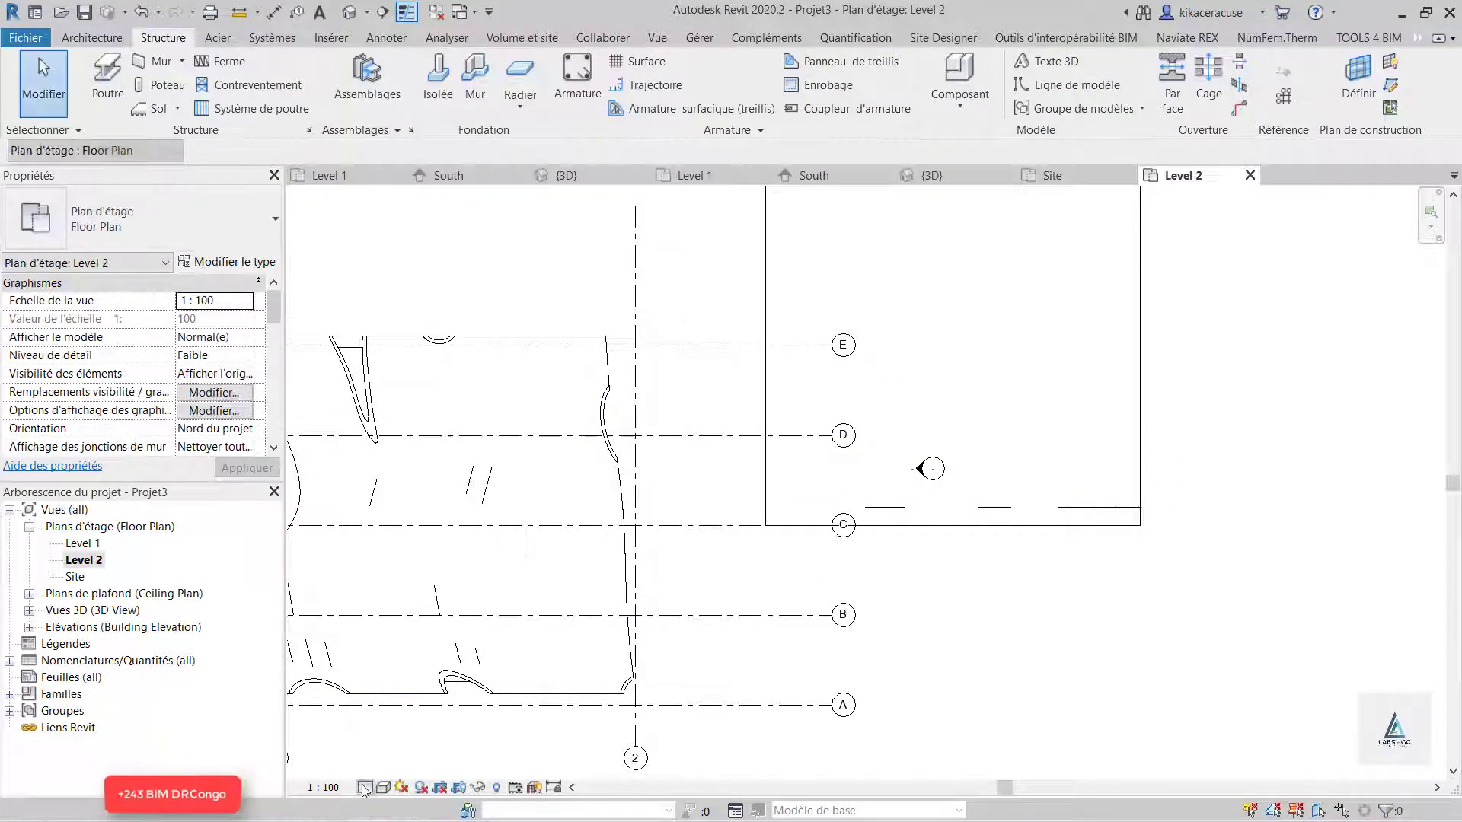
- Set the Level 2 plan's detail level to Elevé and its visual style to wireframe
left_click(367, 786)
left_click(373, 769)
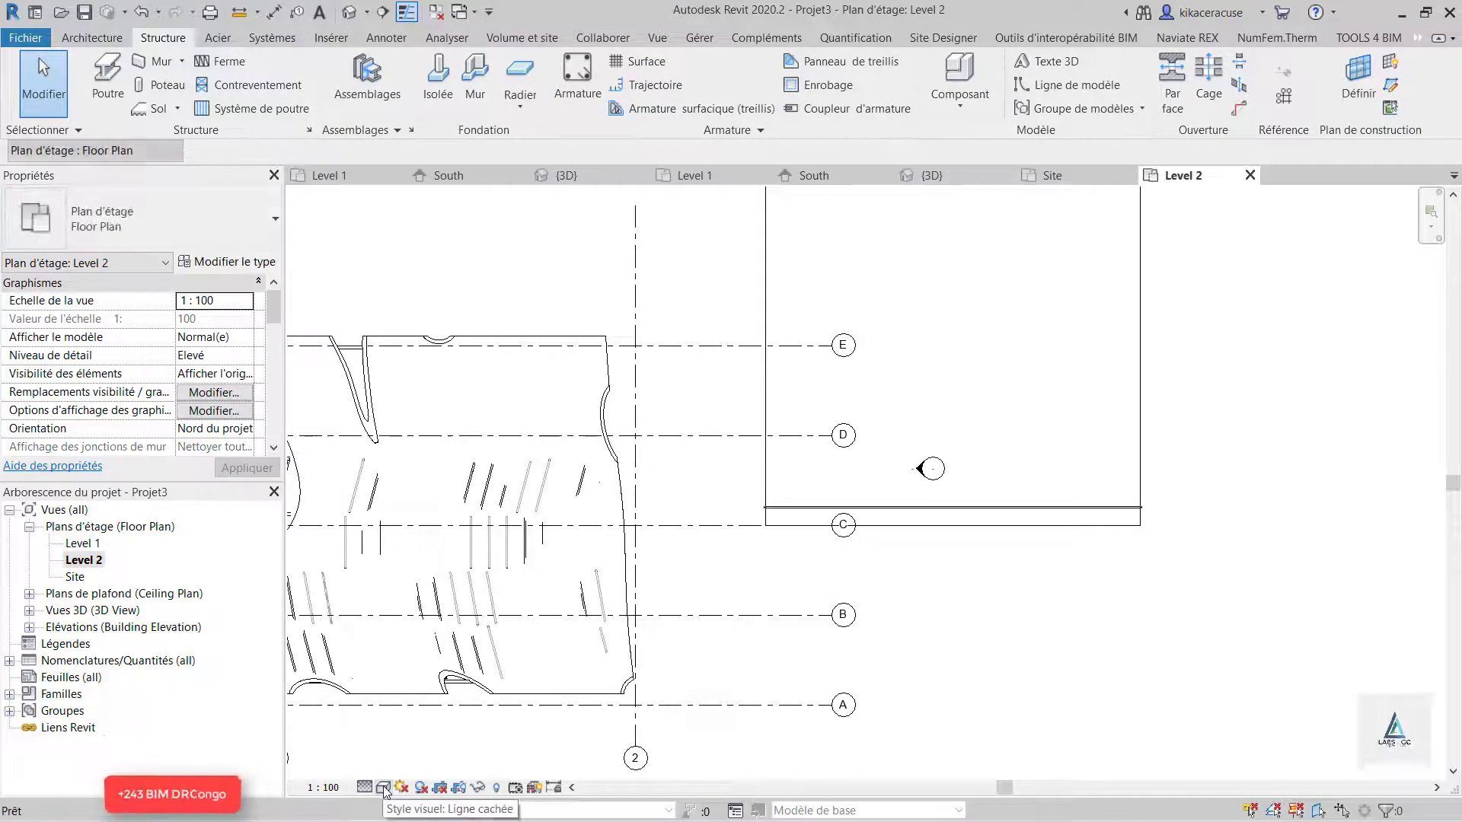
left_click(383, 787)
left_click(443, 673)
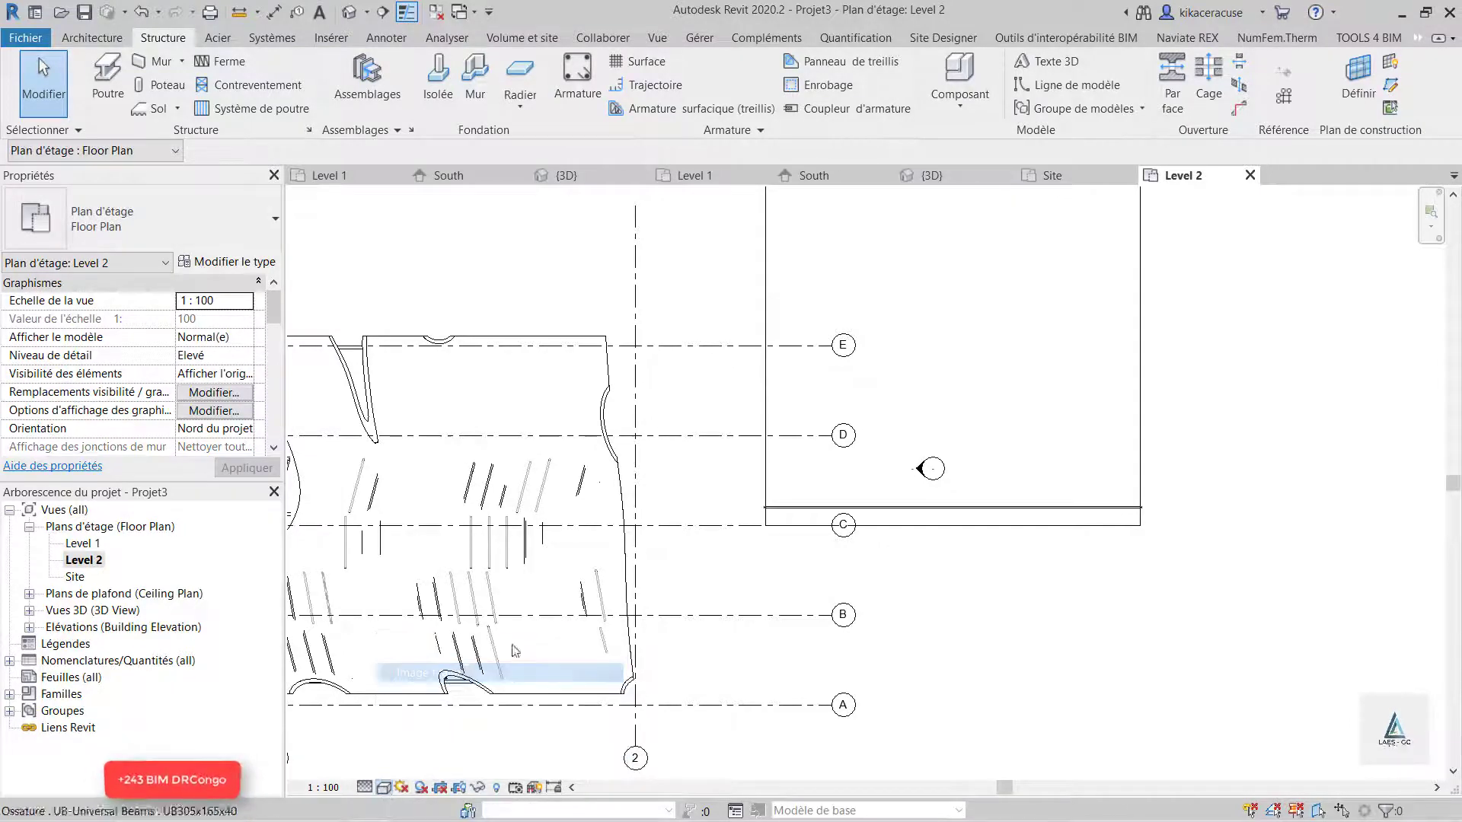
- Check the Howe flat truss against the roof in the South elevation and delete it
left_click(813, 177)
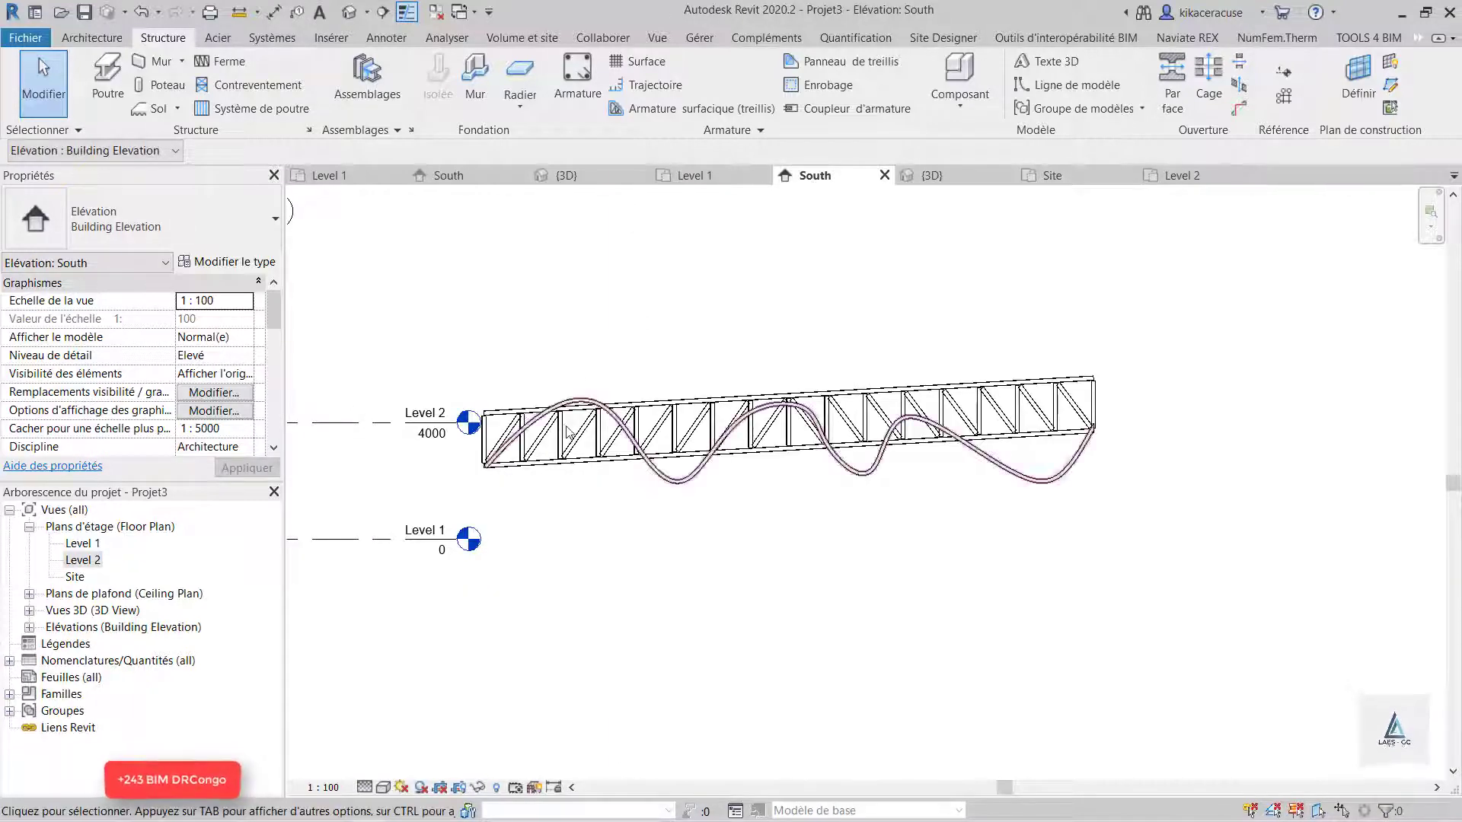
scroll(1200, 558, "down", 1)
scroll(1201, 558, "down", 1)
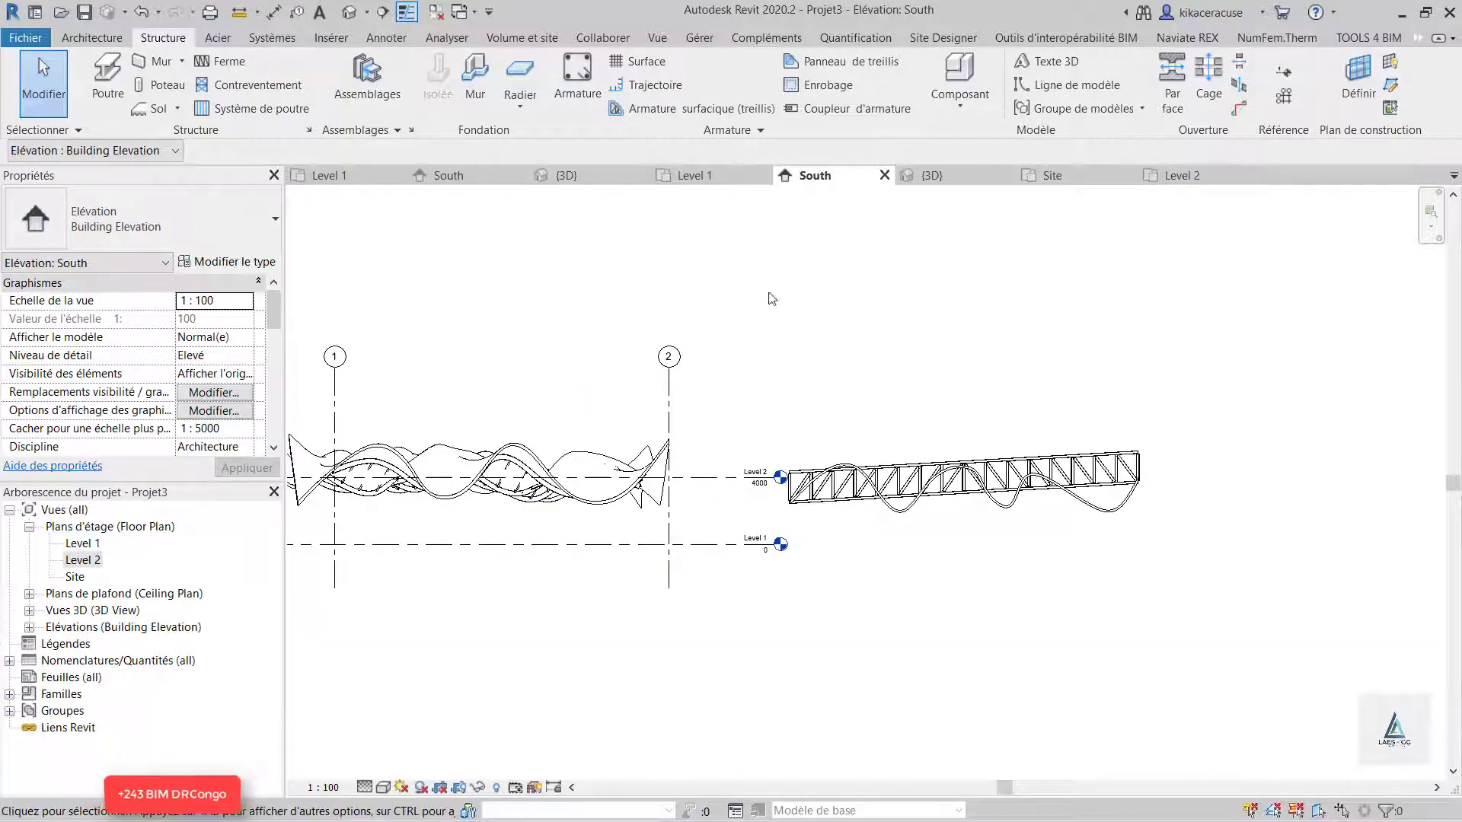
scroll(1070, 483, "up", 3)
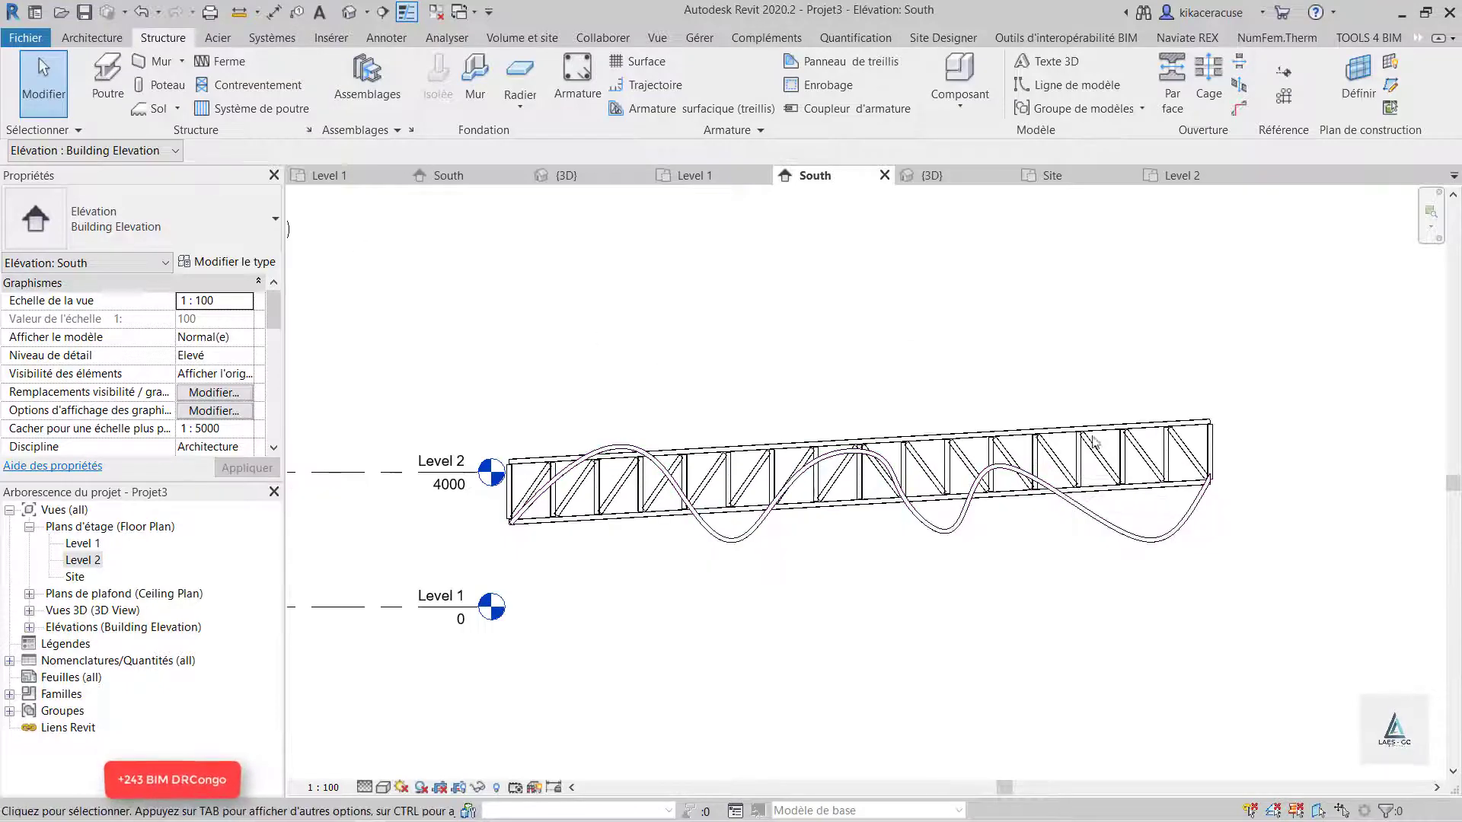
left_click(942, 450)
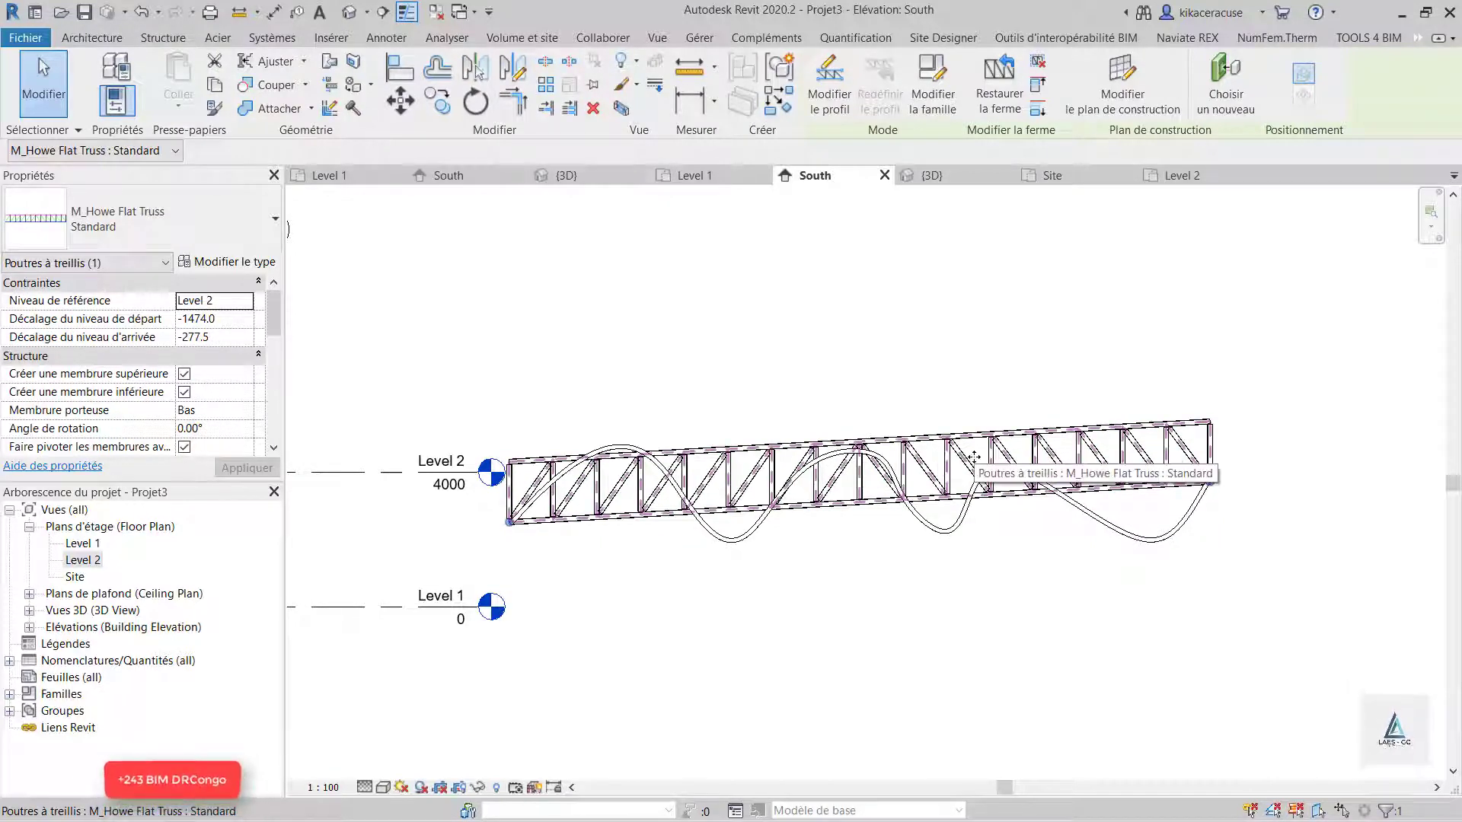
key("Delete")
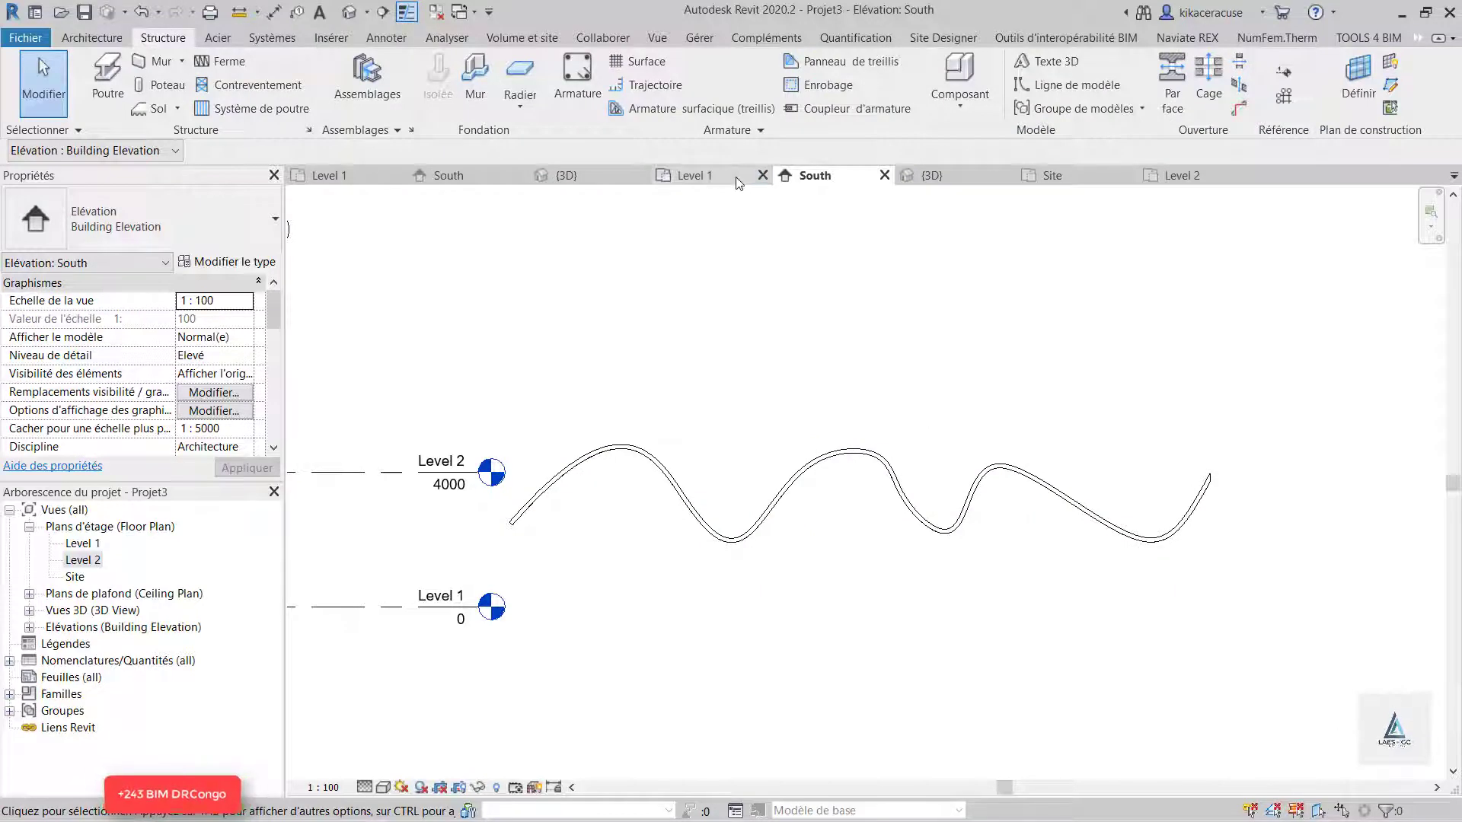
- Place a Howe flat truss on the Level 2 plan across the full roof width, just inside the roof edge at grid C
left_click(1184, 175)
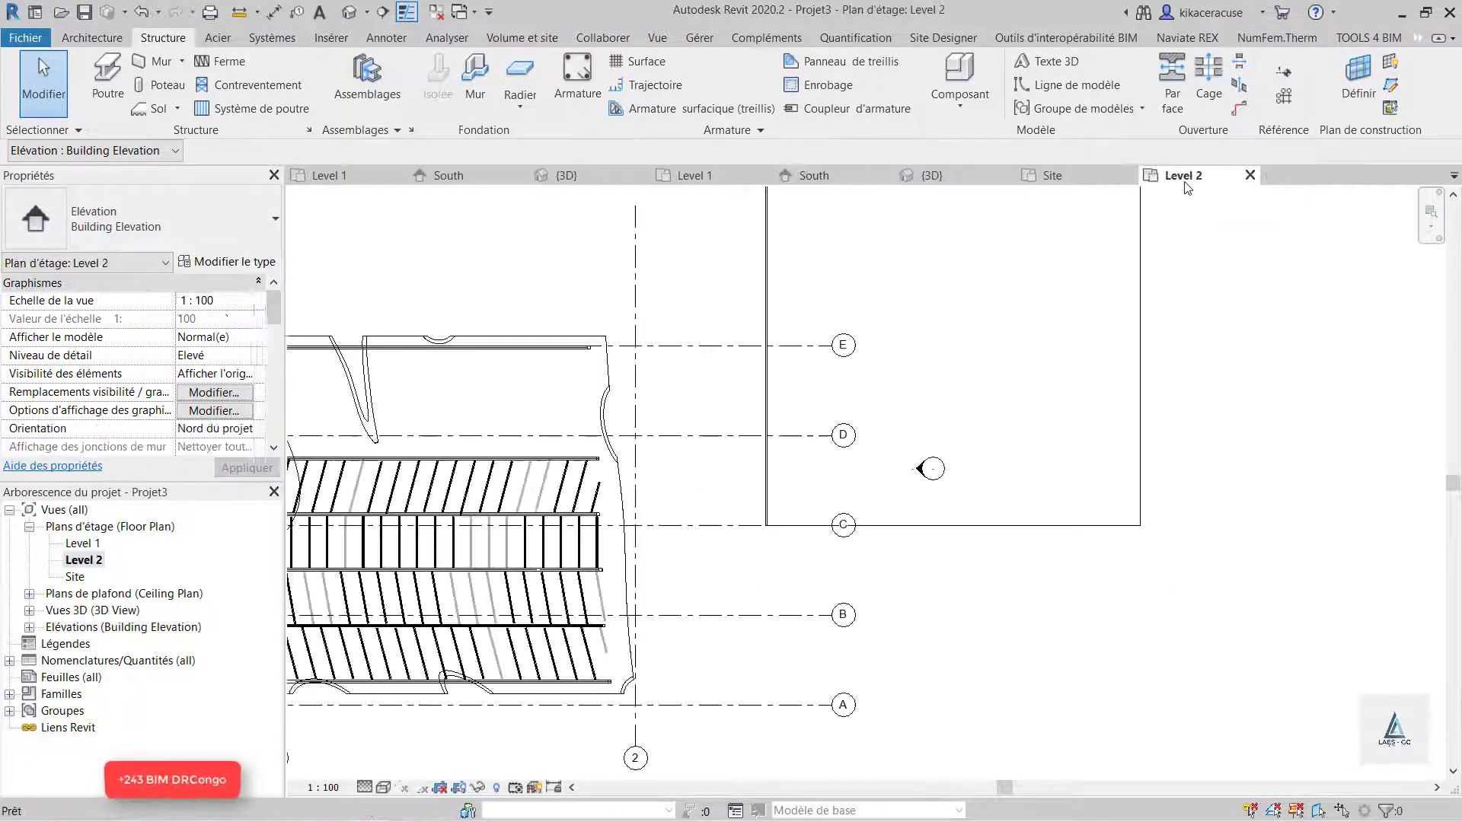
scroll(740, 551, "down", 3)
scroll(856, 527, "up", 2)
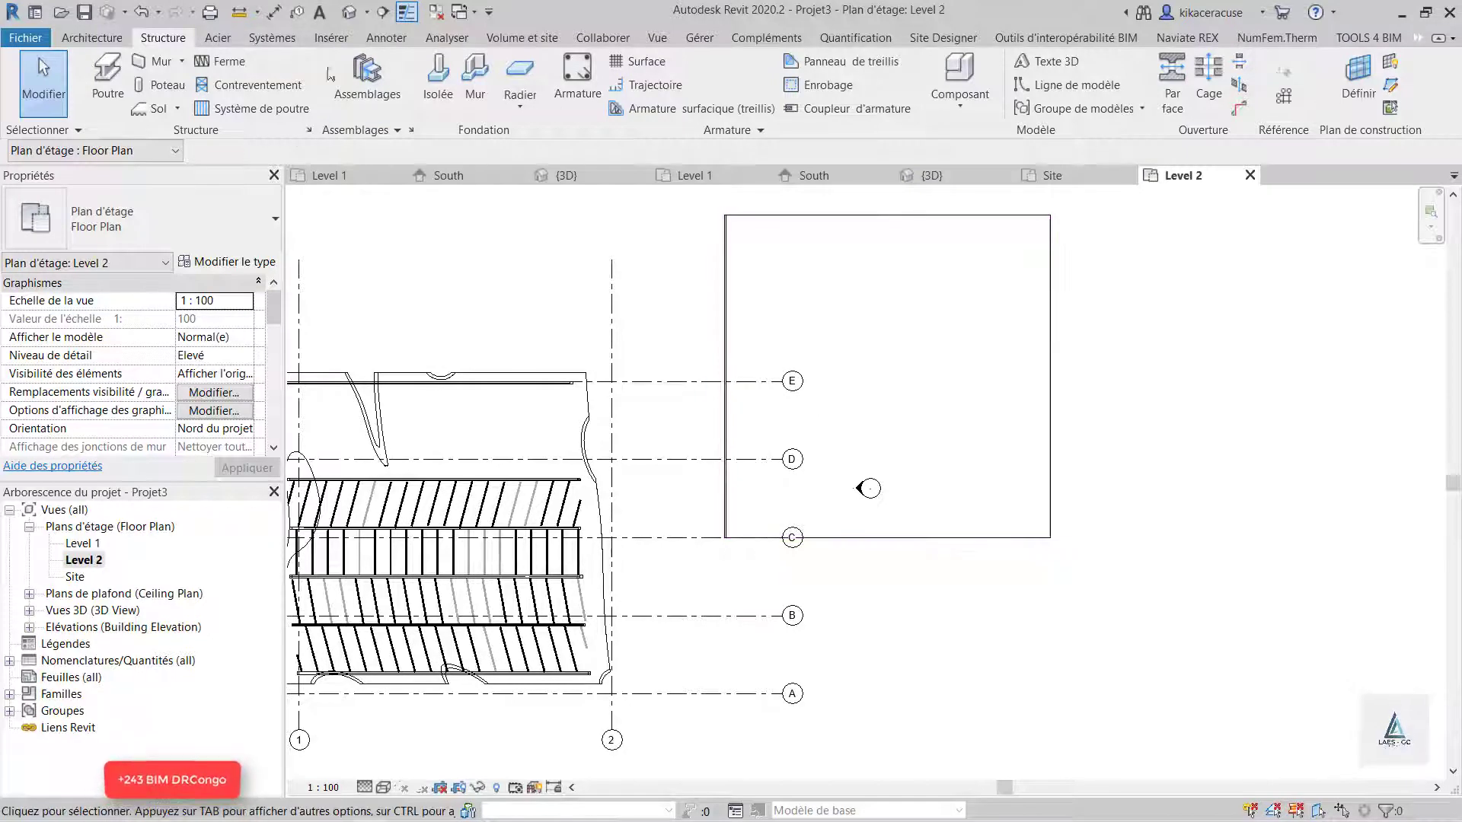
left_click(221, 61)
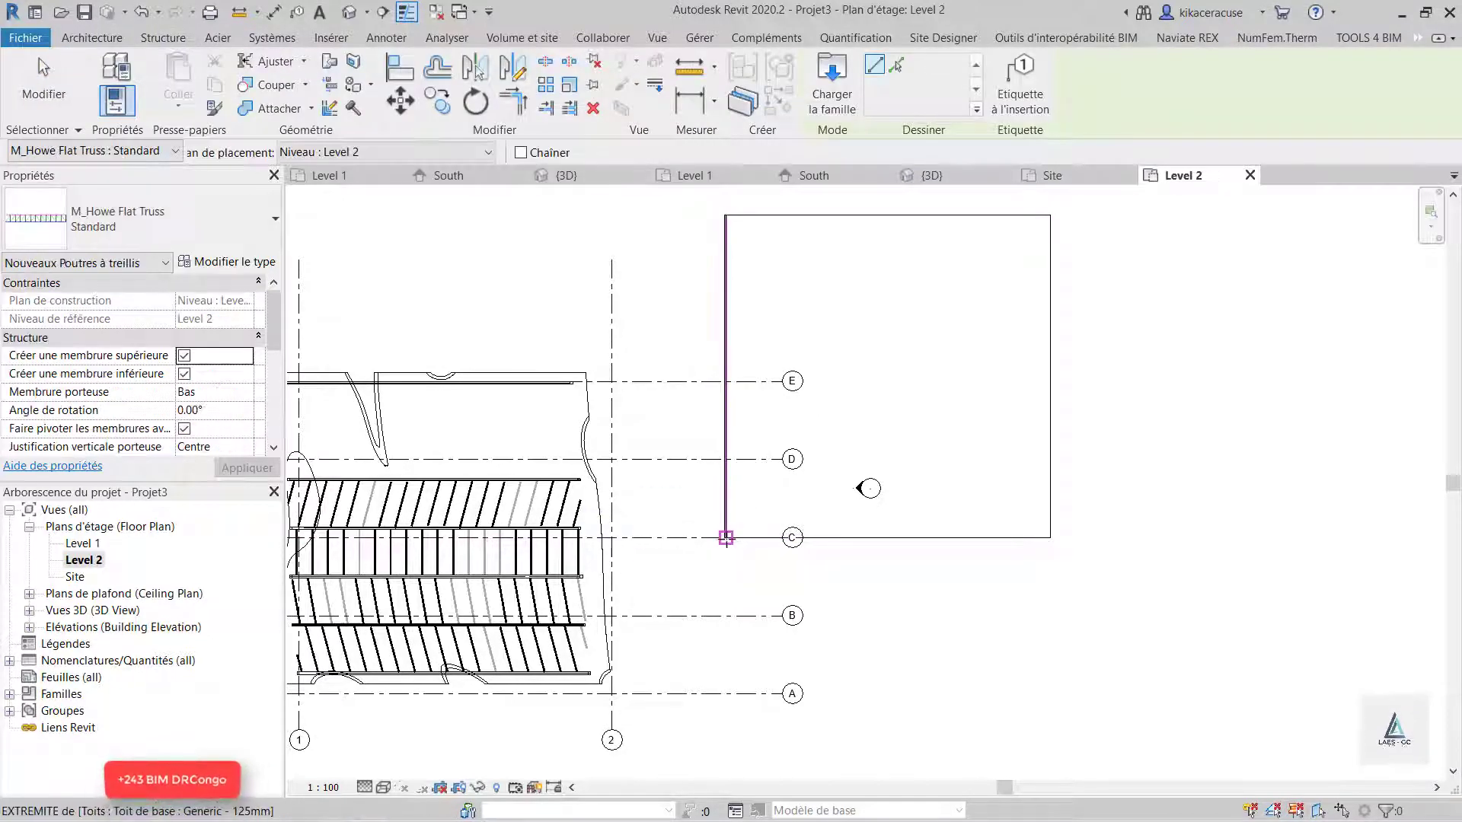
left_click(726, 538)
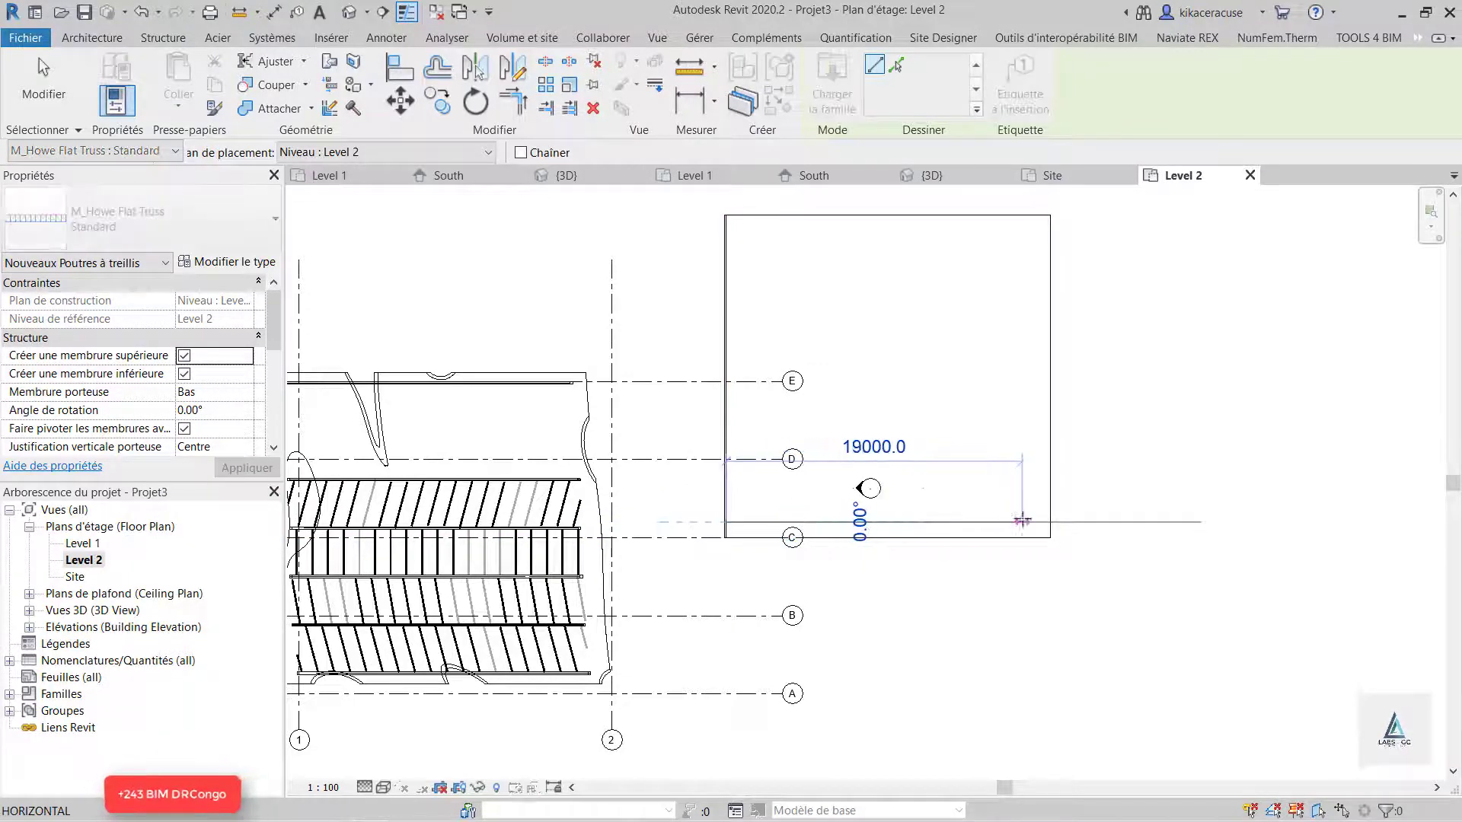
left_click(1052, 522)
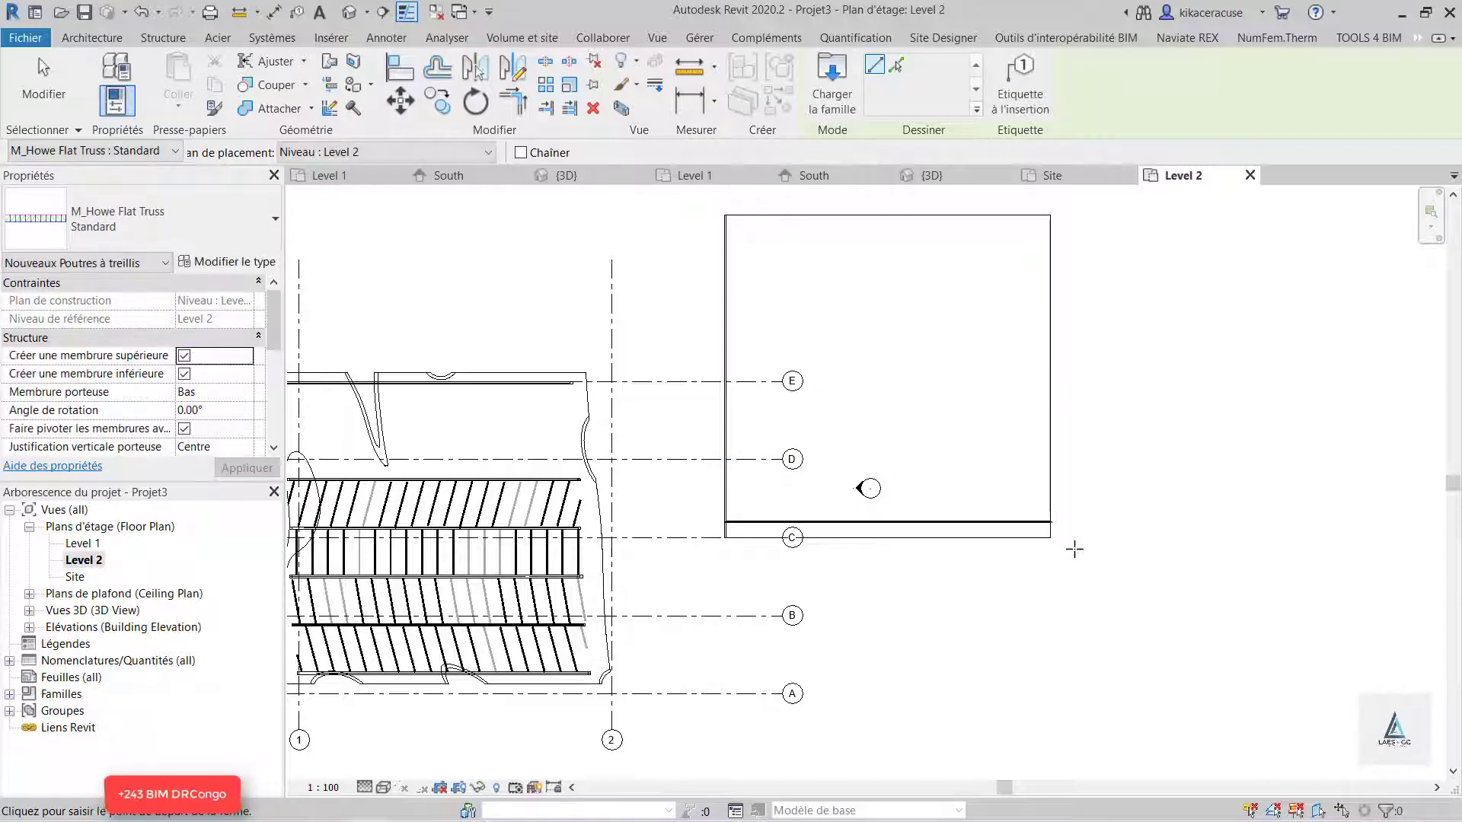
- End truss placement and select the new Howe truss in the 3D view to review its properties
left_click(350, 11)
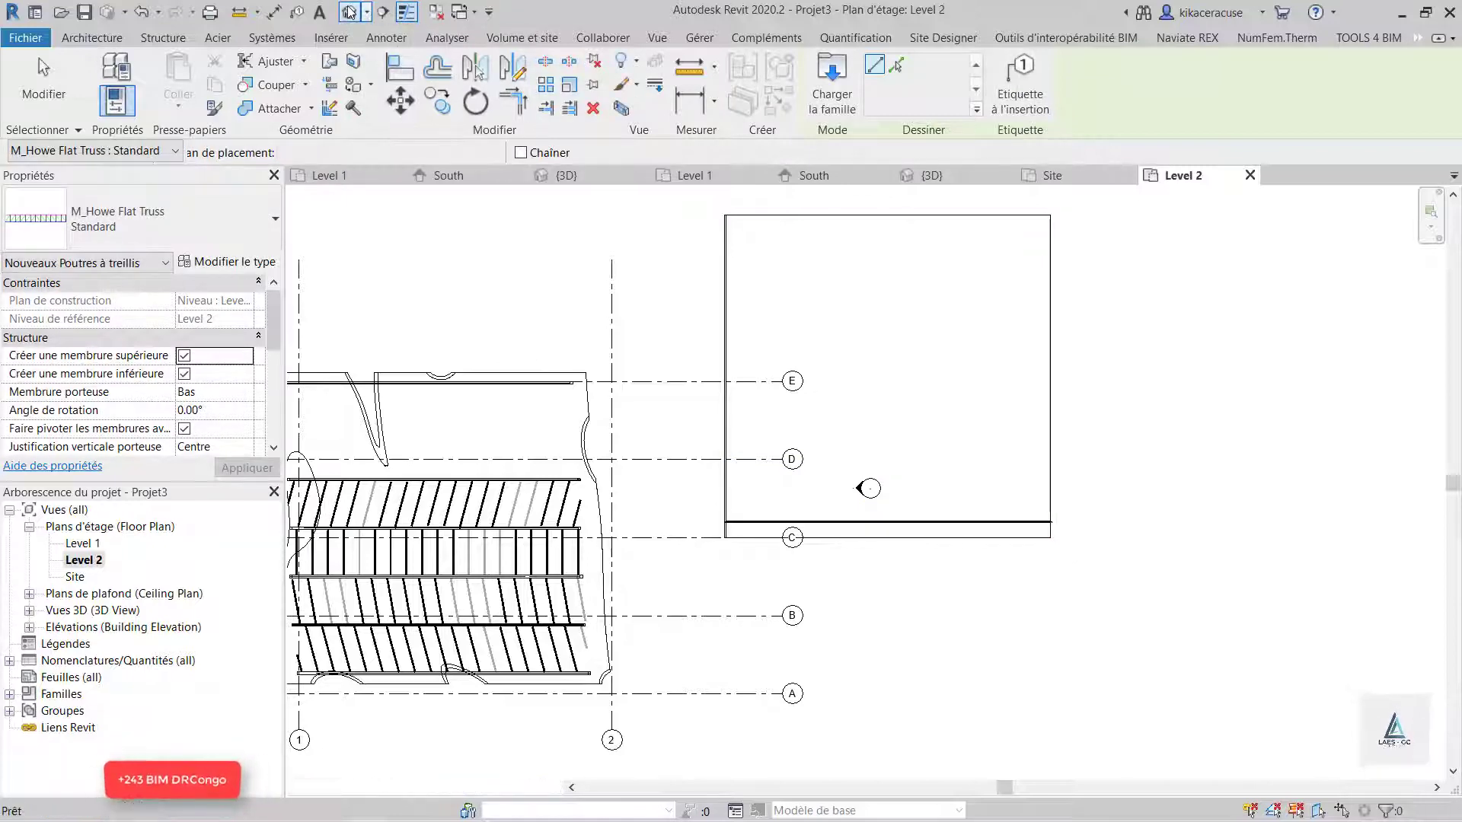
middle_click_drag(960, 487, 936, 426, "shift")
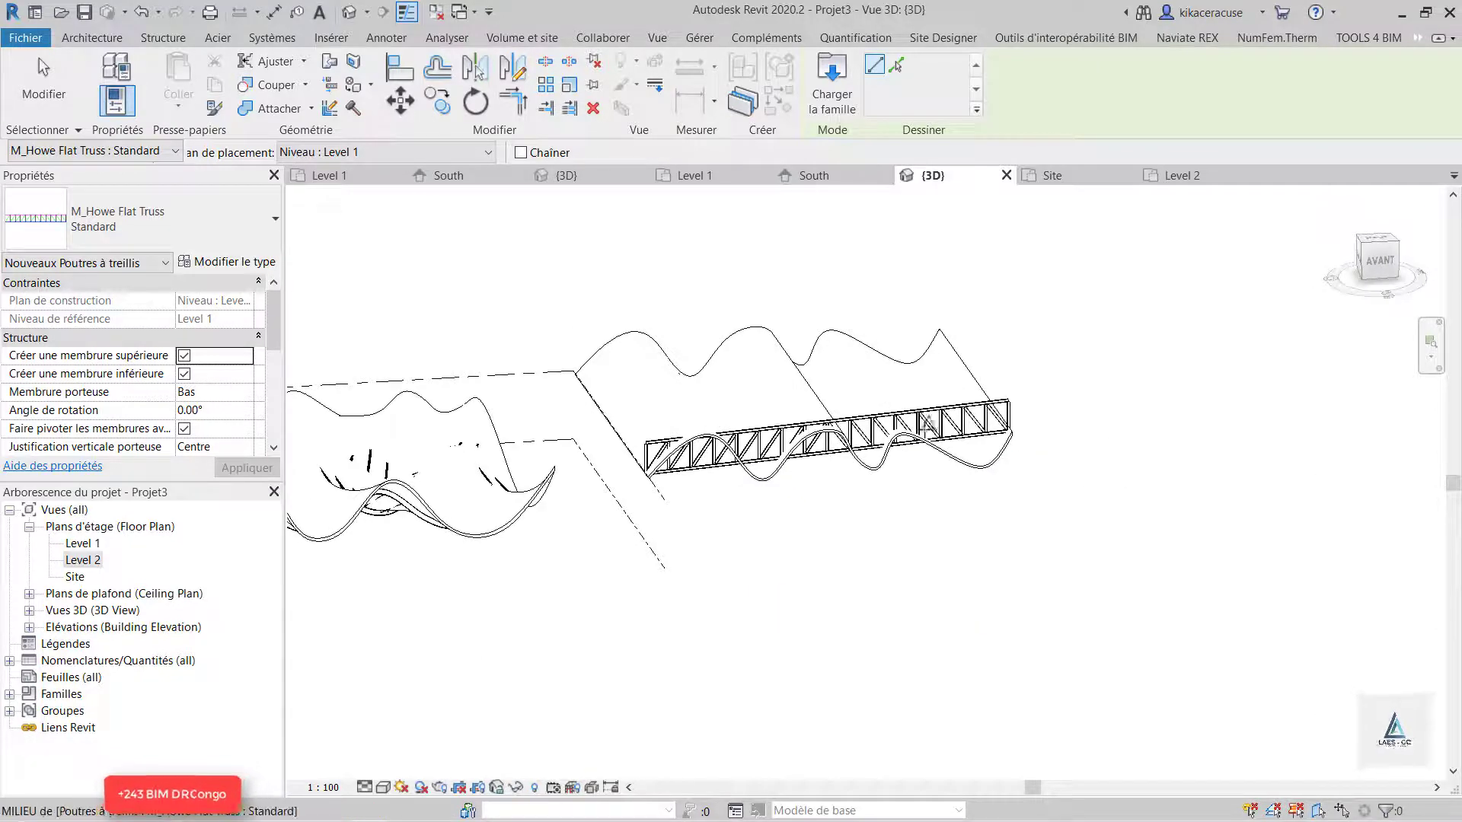
key("Escape")
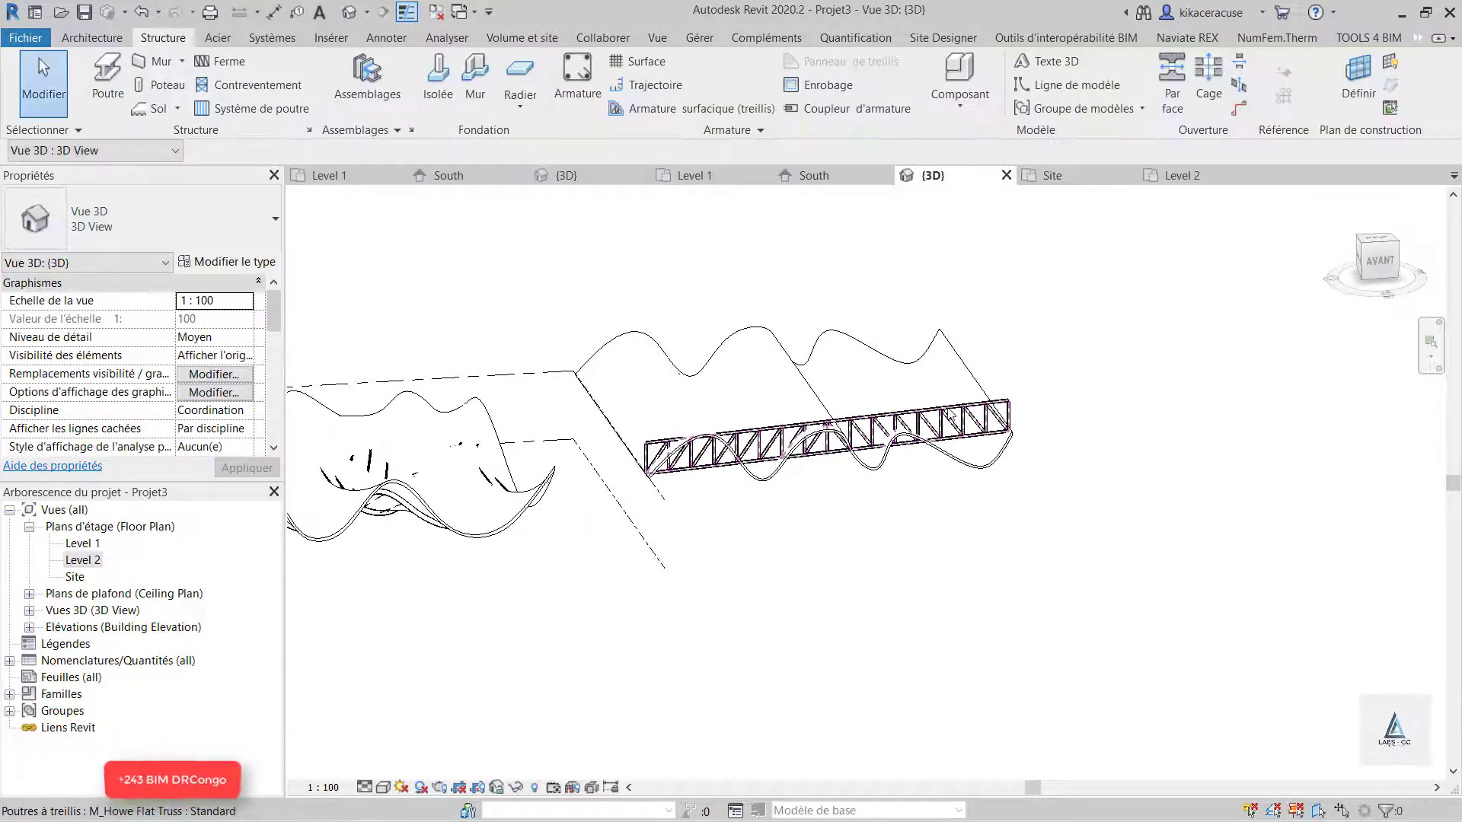
left_click(948, 421)
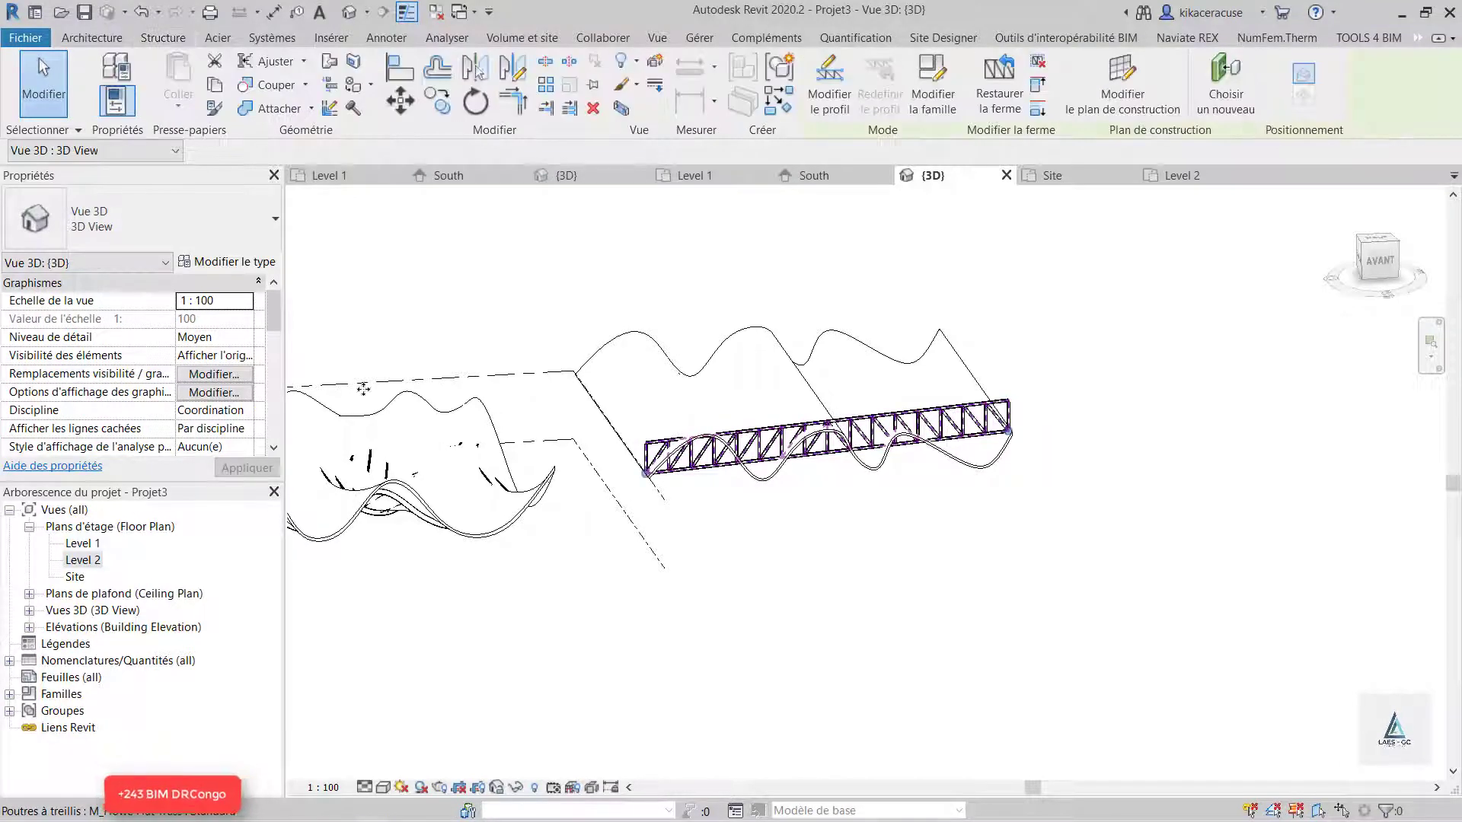
scroll(224, 381, "down", 5)
scroll(229, 386, "down", 3)
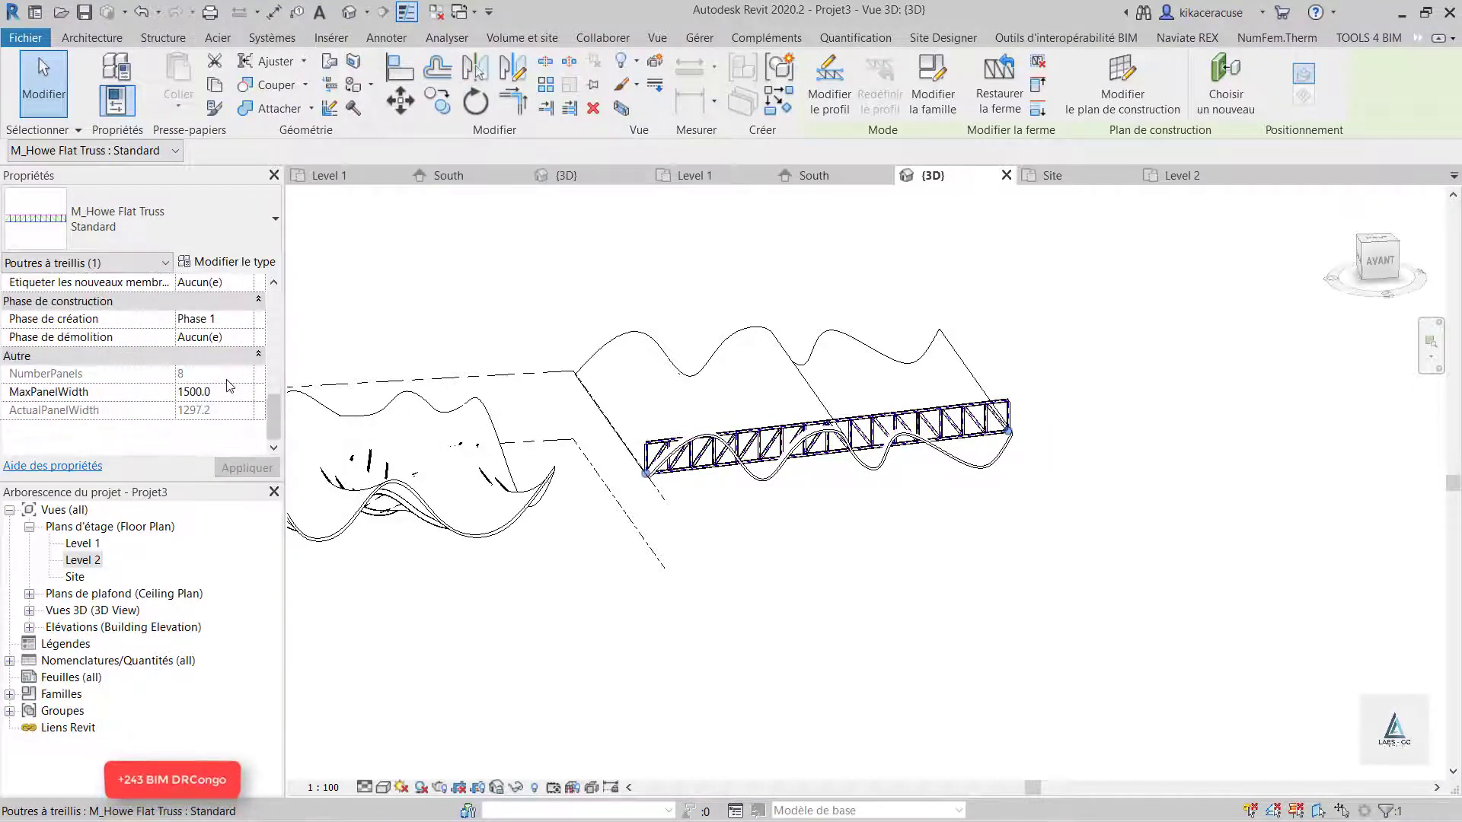
scroll(229, 386, "up", 8)
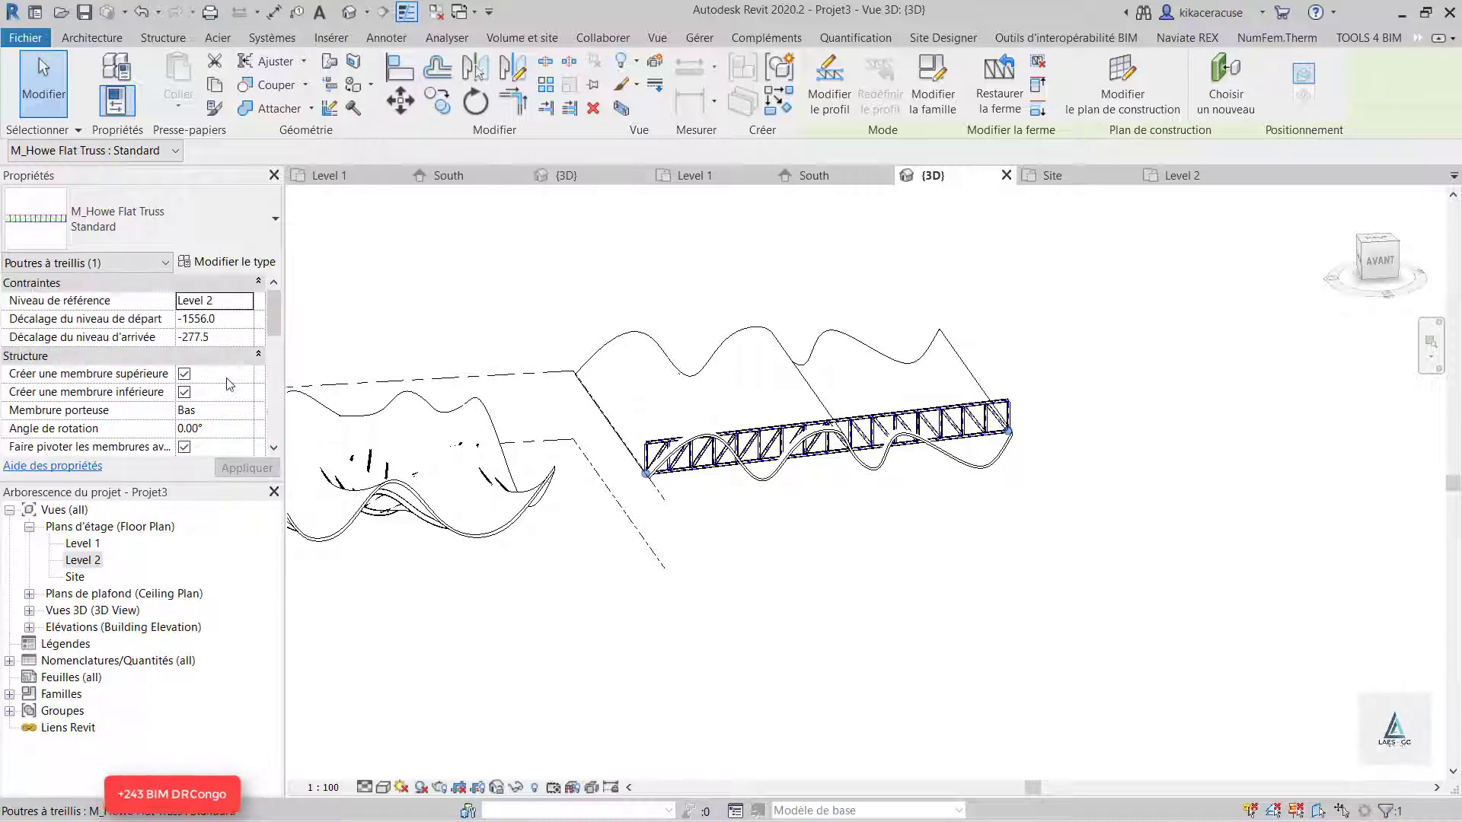
- Set the truss's start and end level offsets to 0
left_click(233, 326)
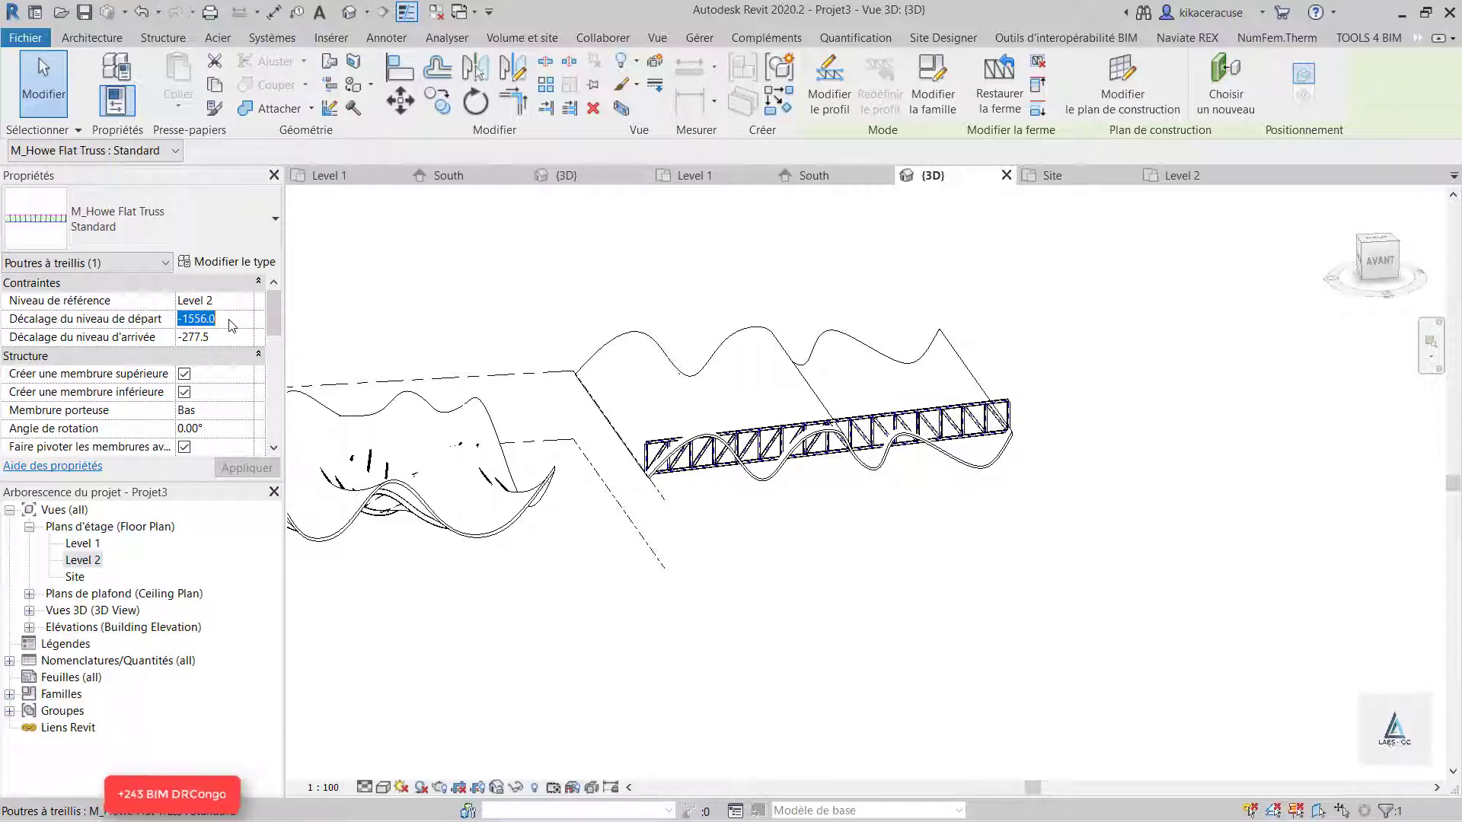
type("0")
left_click(224, 340)
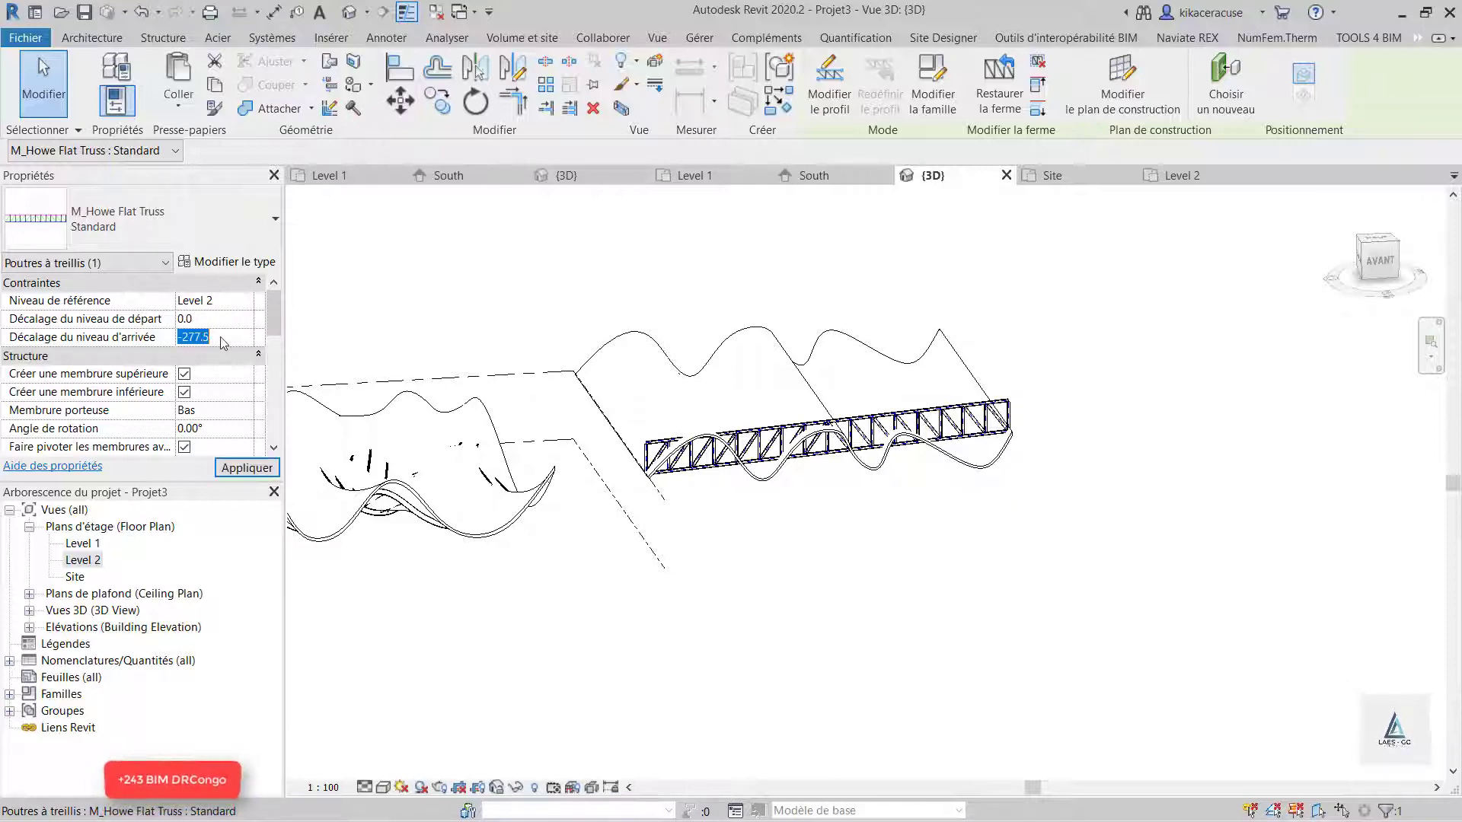
type("0")
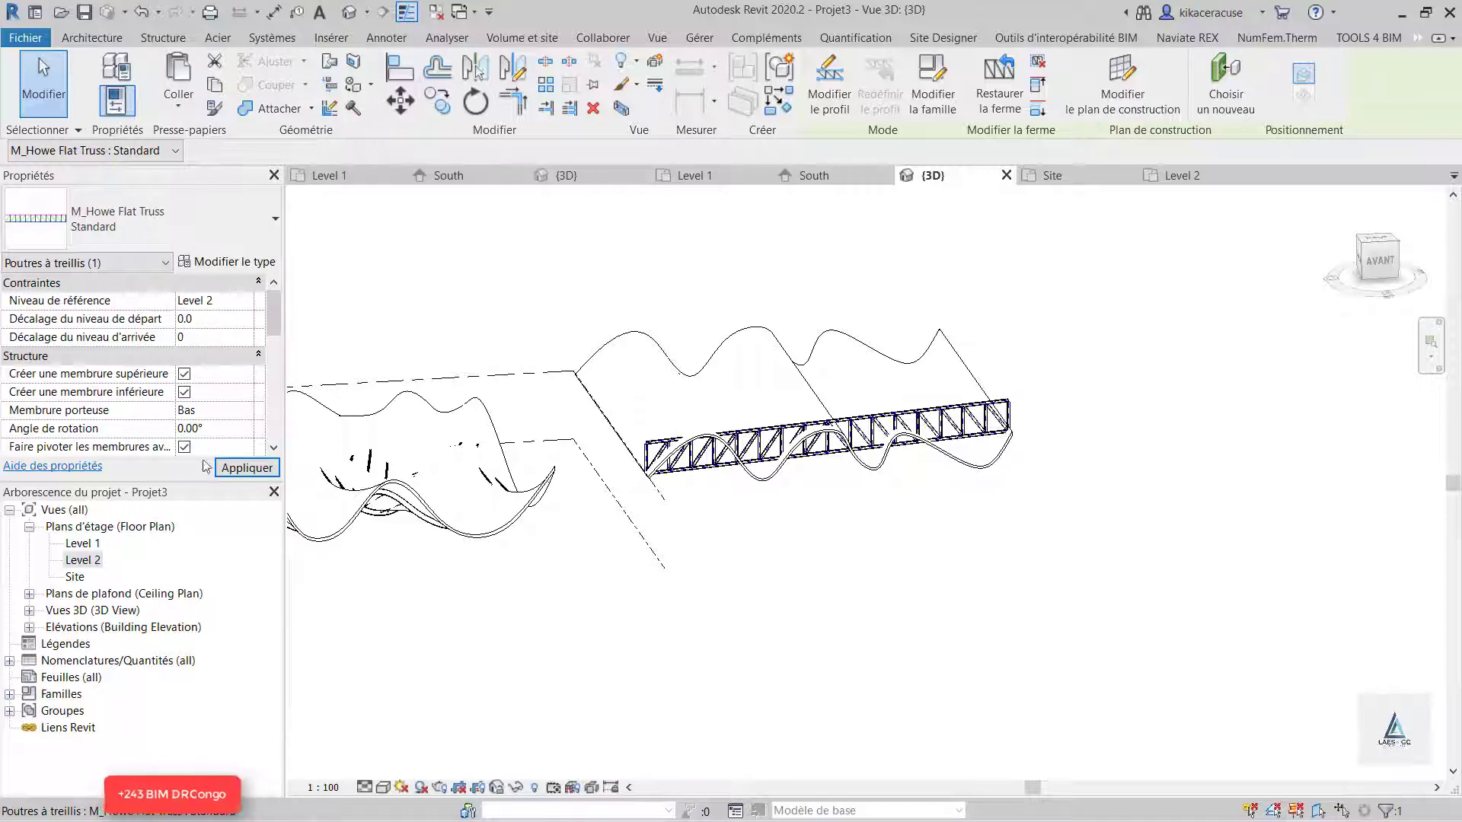
left_click(247, 467)
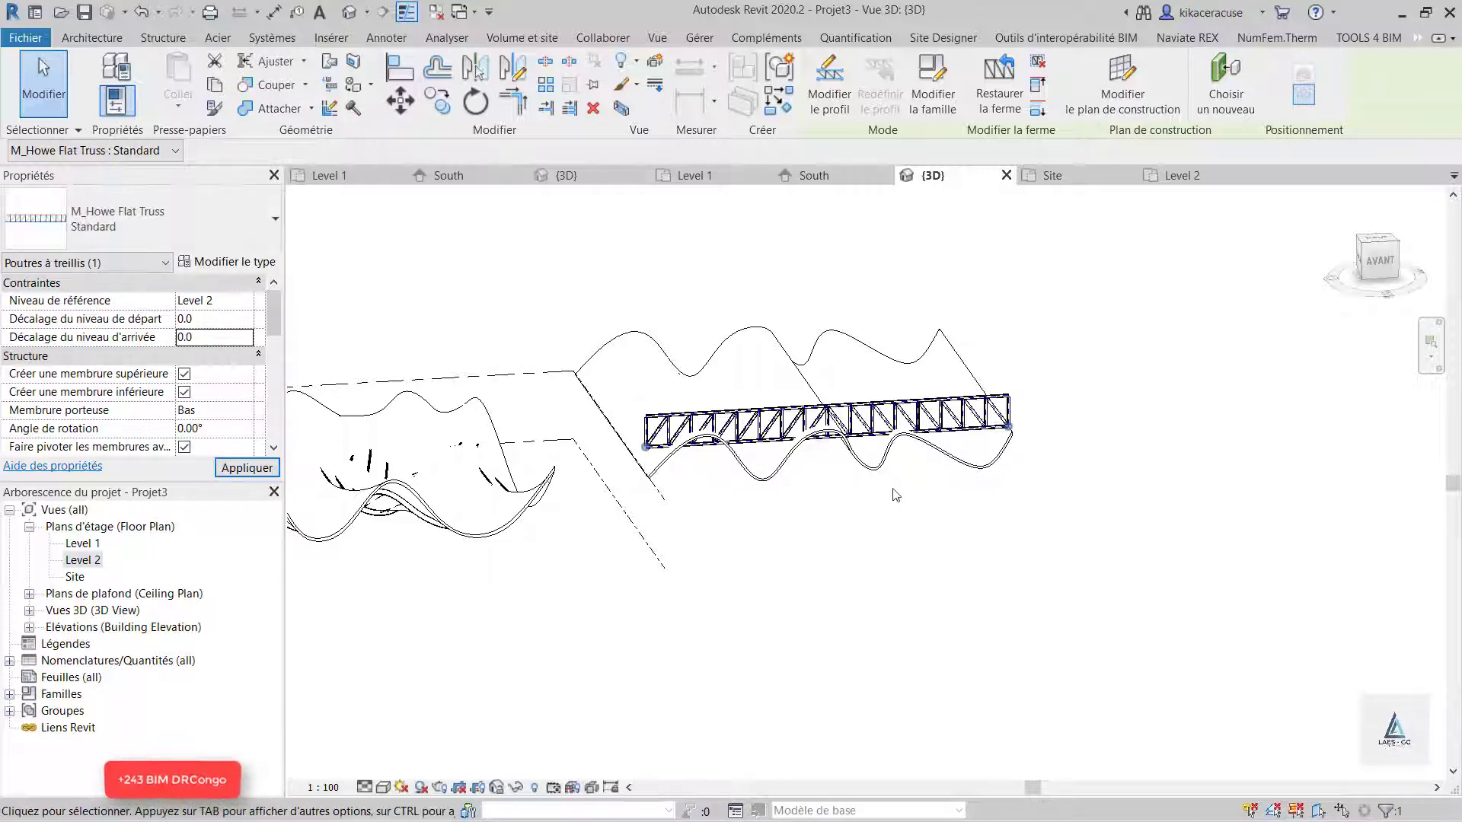
- Set the truss's start and end level offsets to 1
left_click(213, 319)
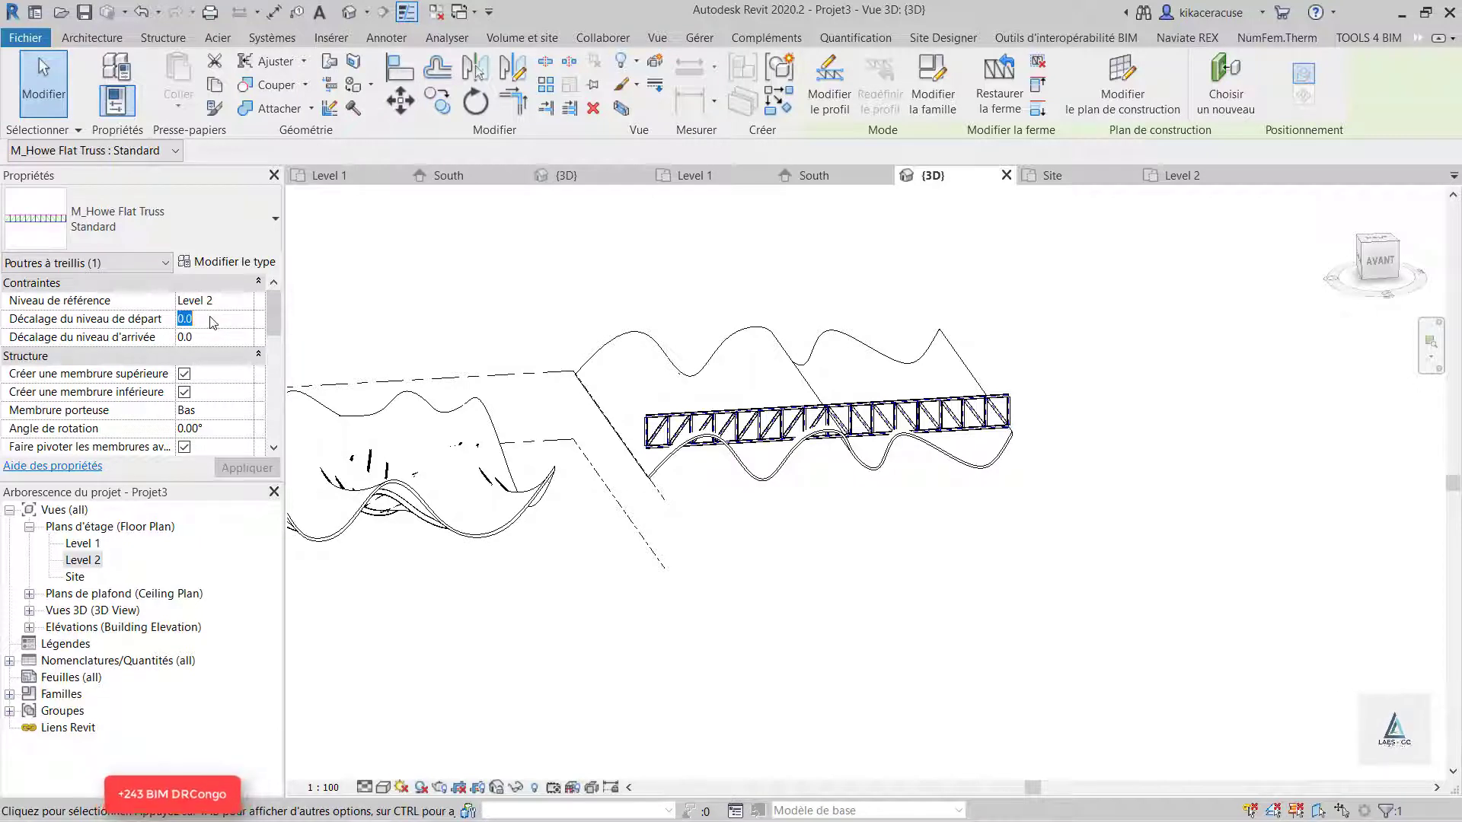
type("1")
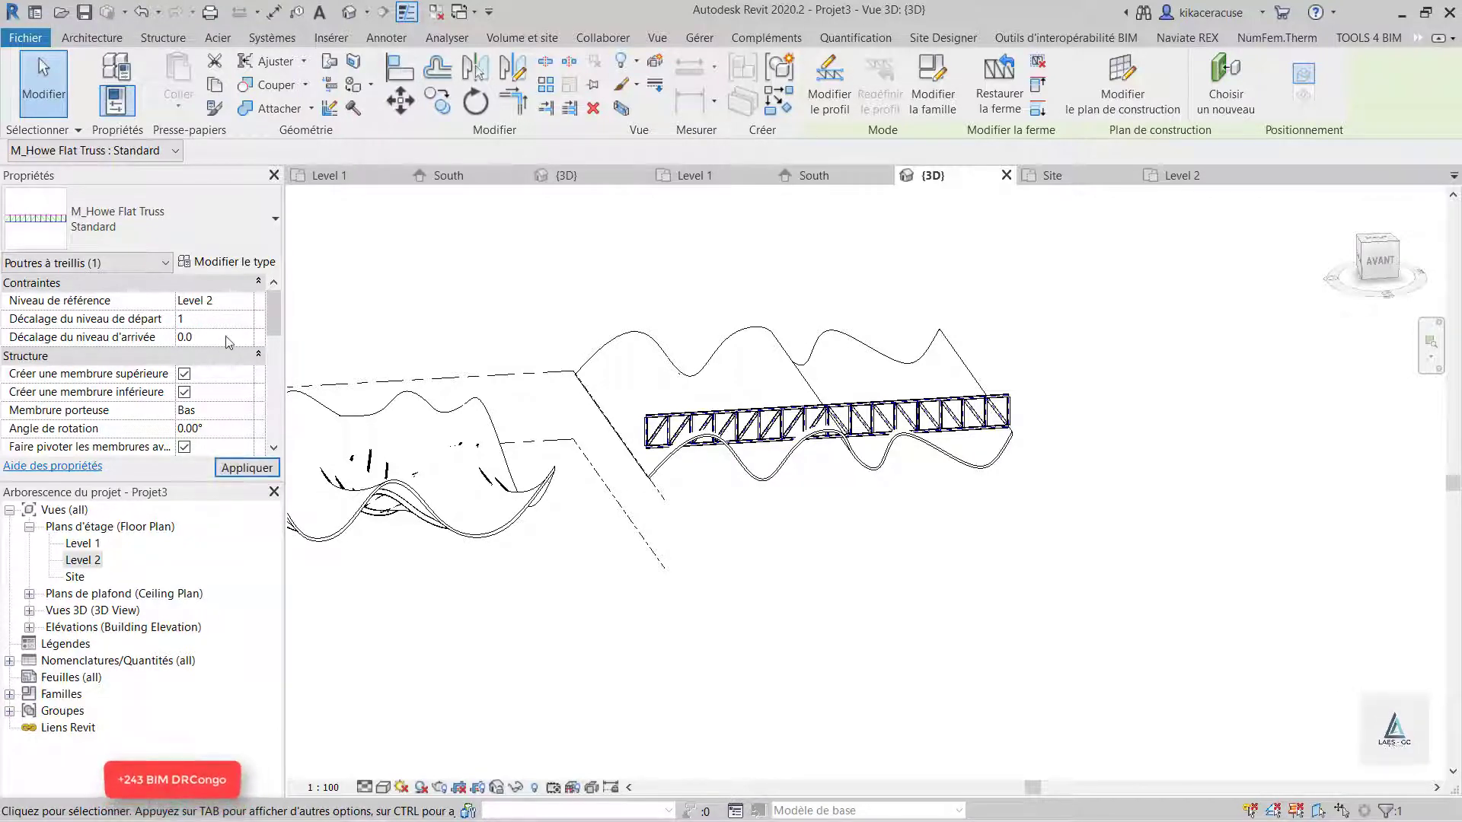
left_click(226, 339)
type("1")
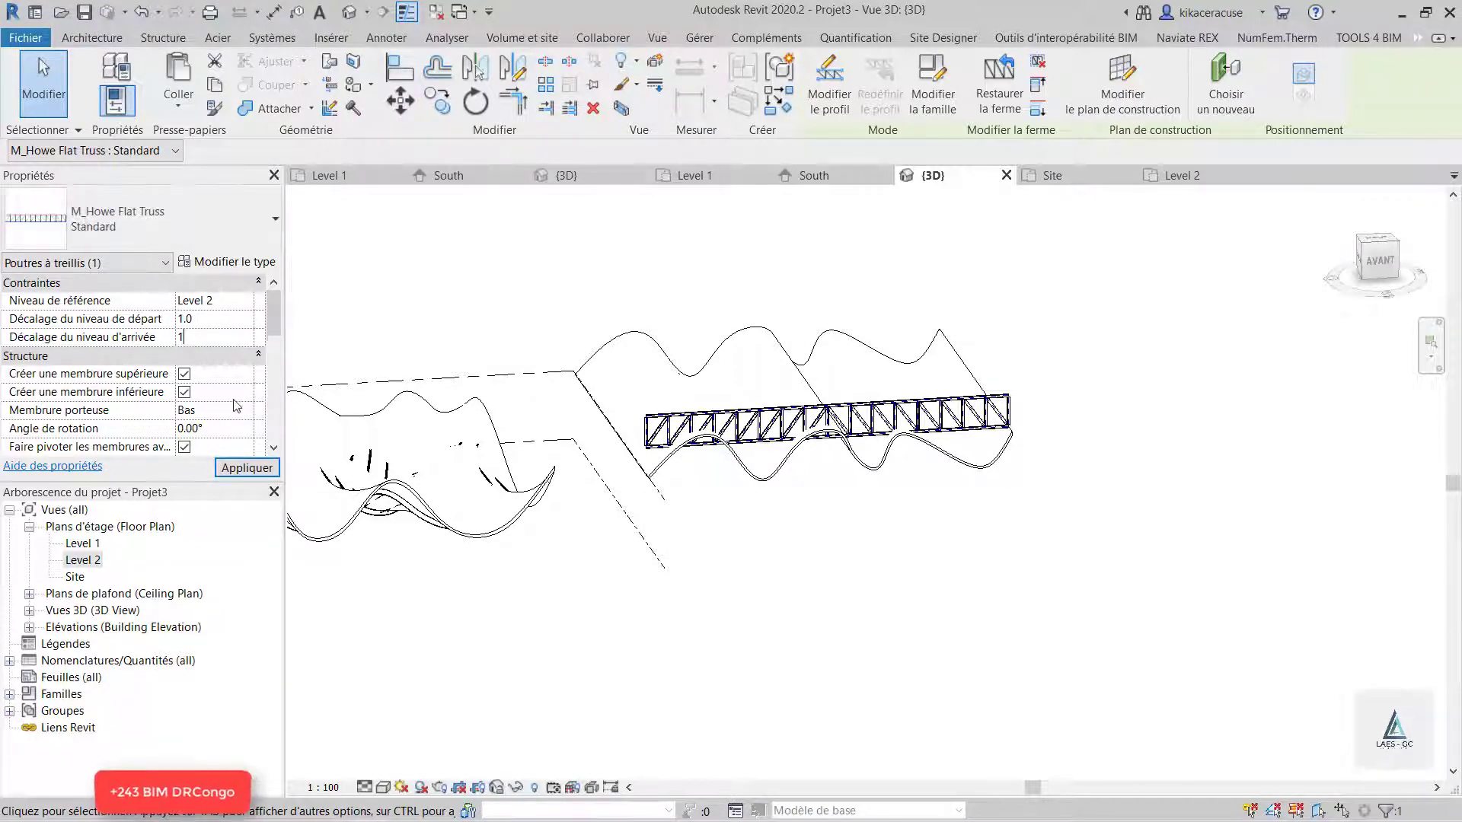
left_click(247, 469)
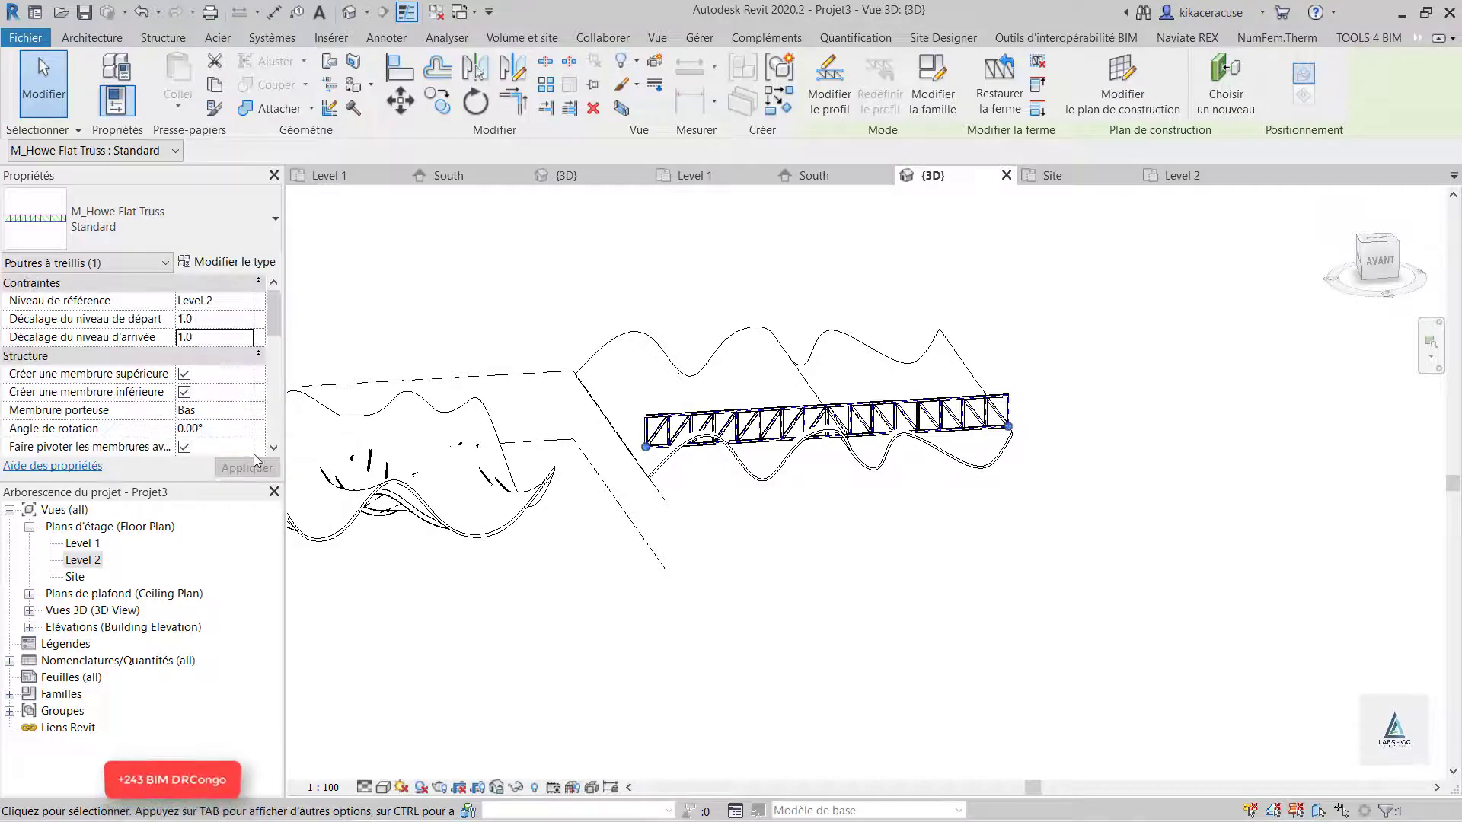
- Raise the truss by setting both its start and end level offsets to 1000
left_click(216, 319)
type("1000")
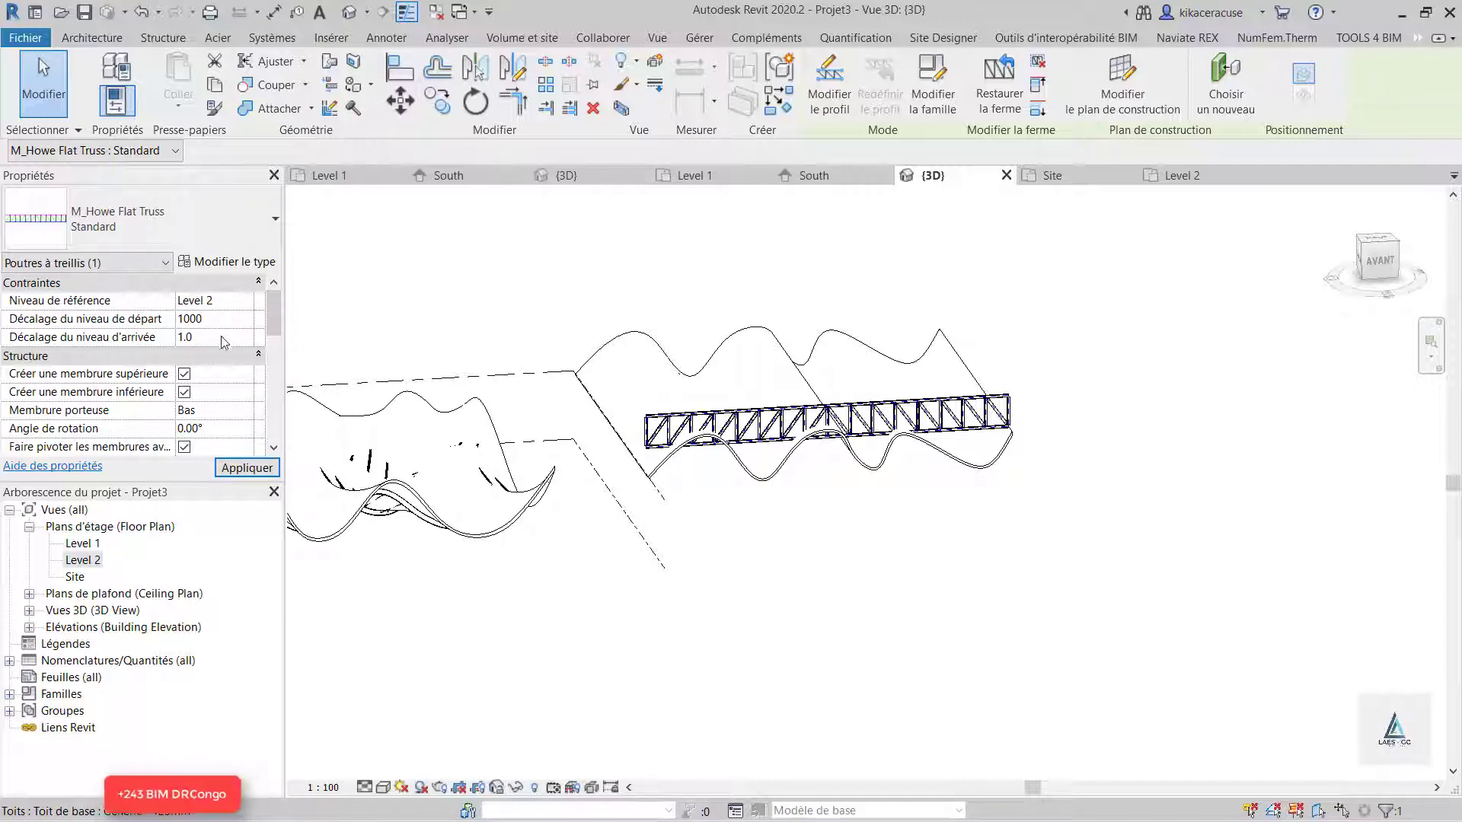
left_click(221, 338)
type("100")
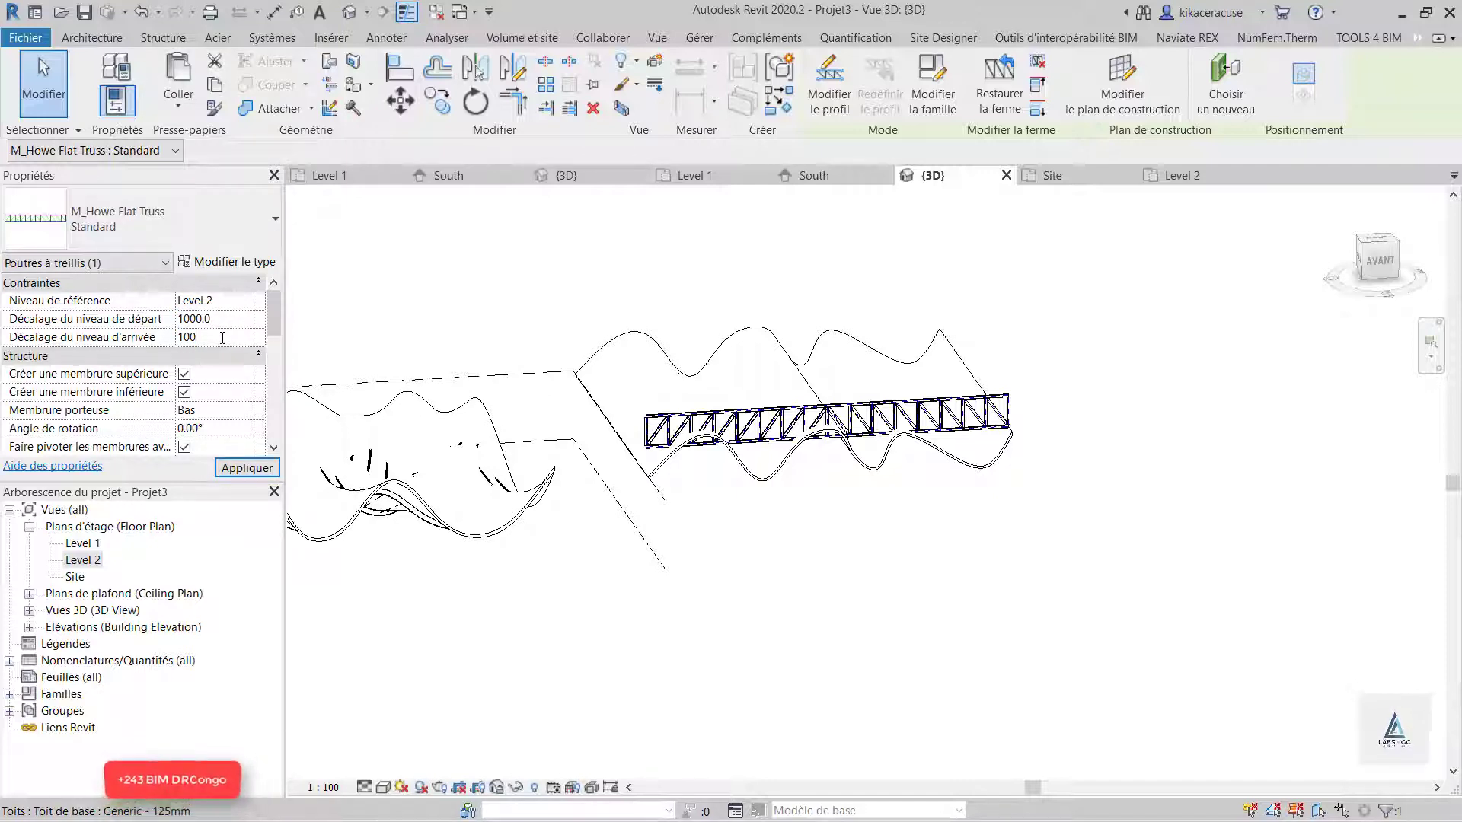
type("0")
left_click(270, 469)
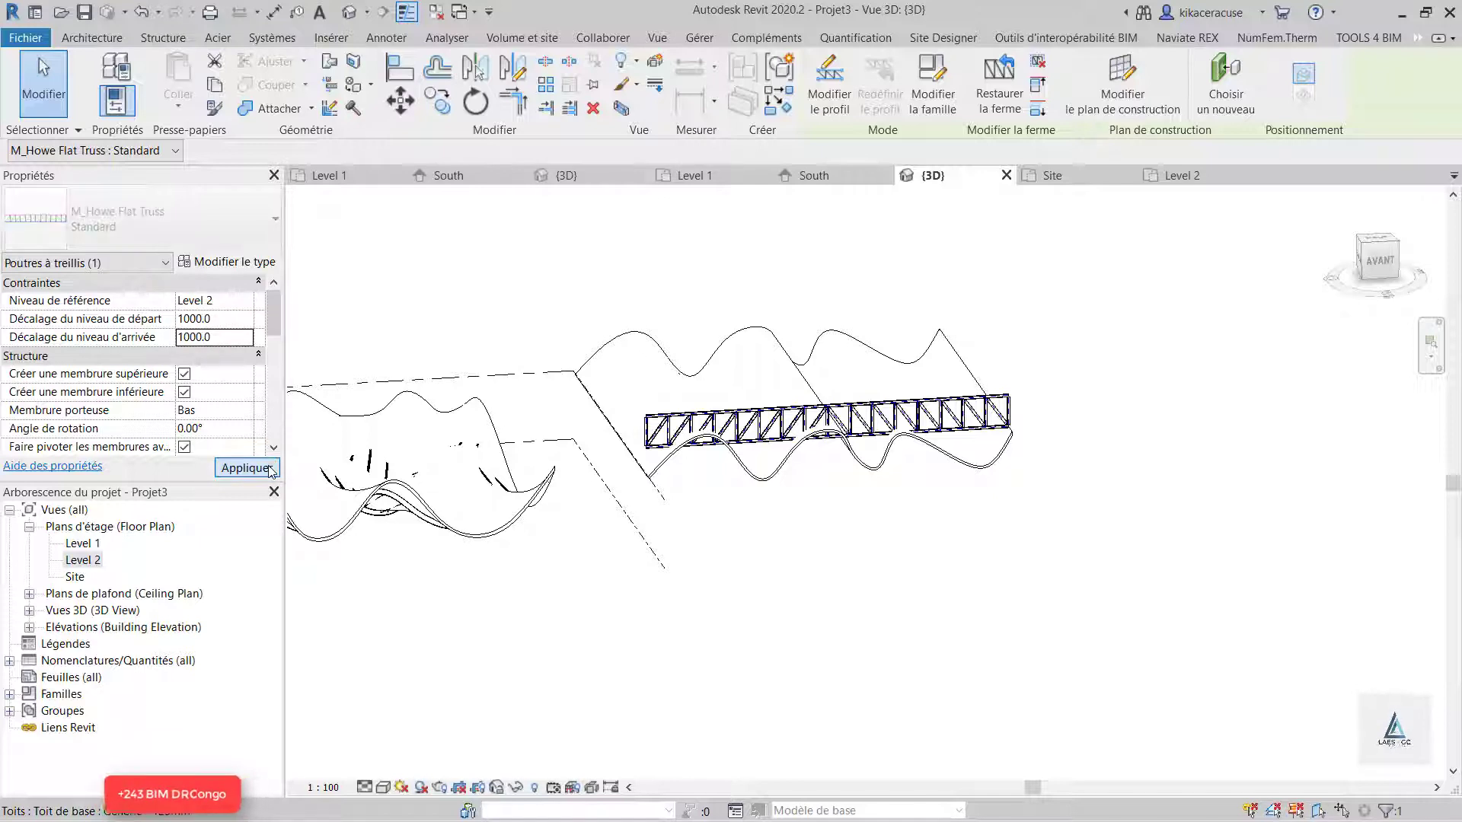
- Lower the truss by changing both its start and end level offsets to -1000
left_click(181, 319)
type("-")
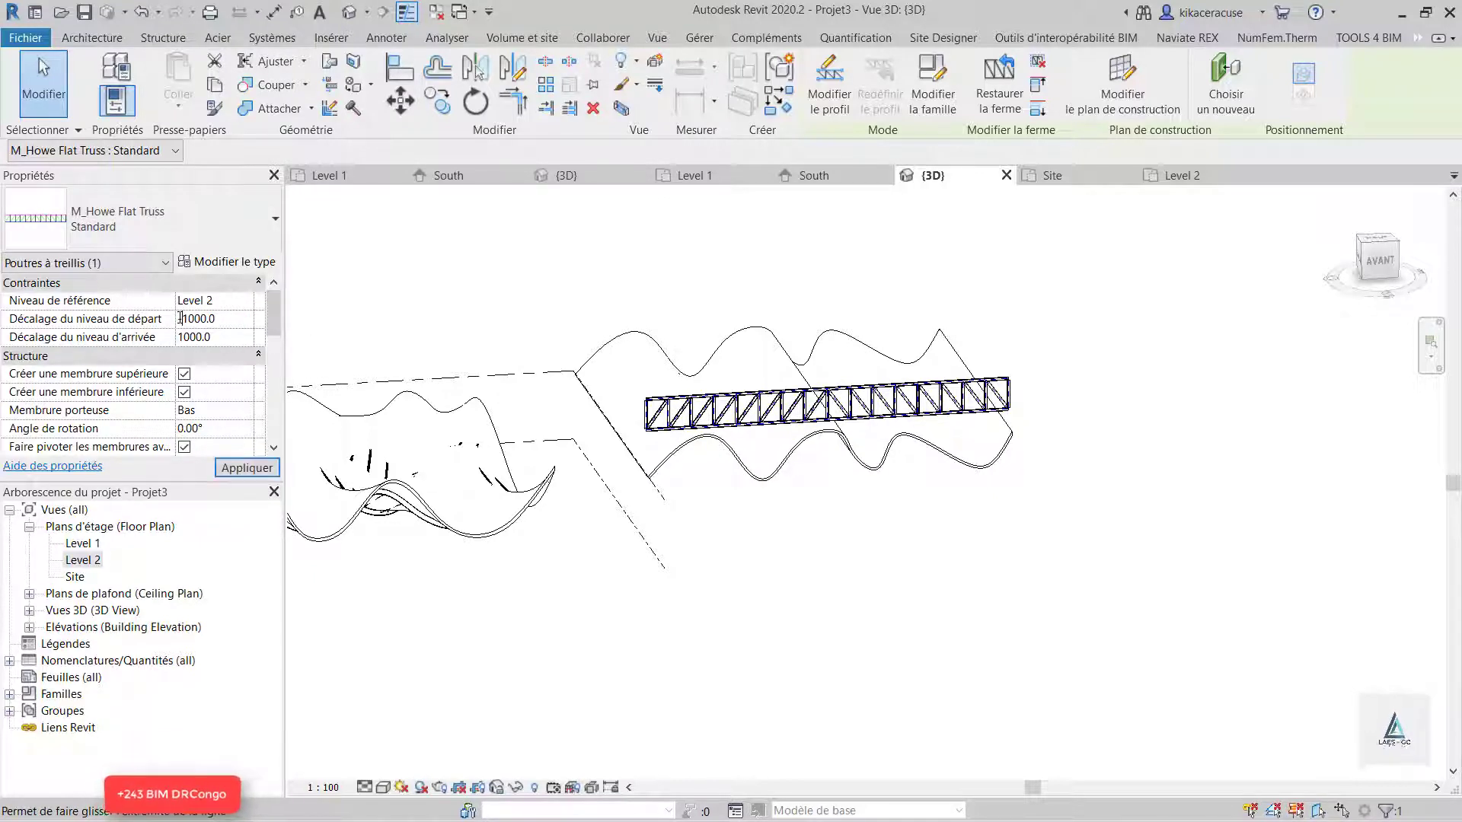
left_click(182, 337)
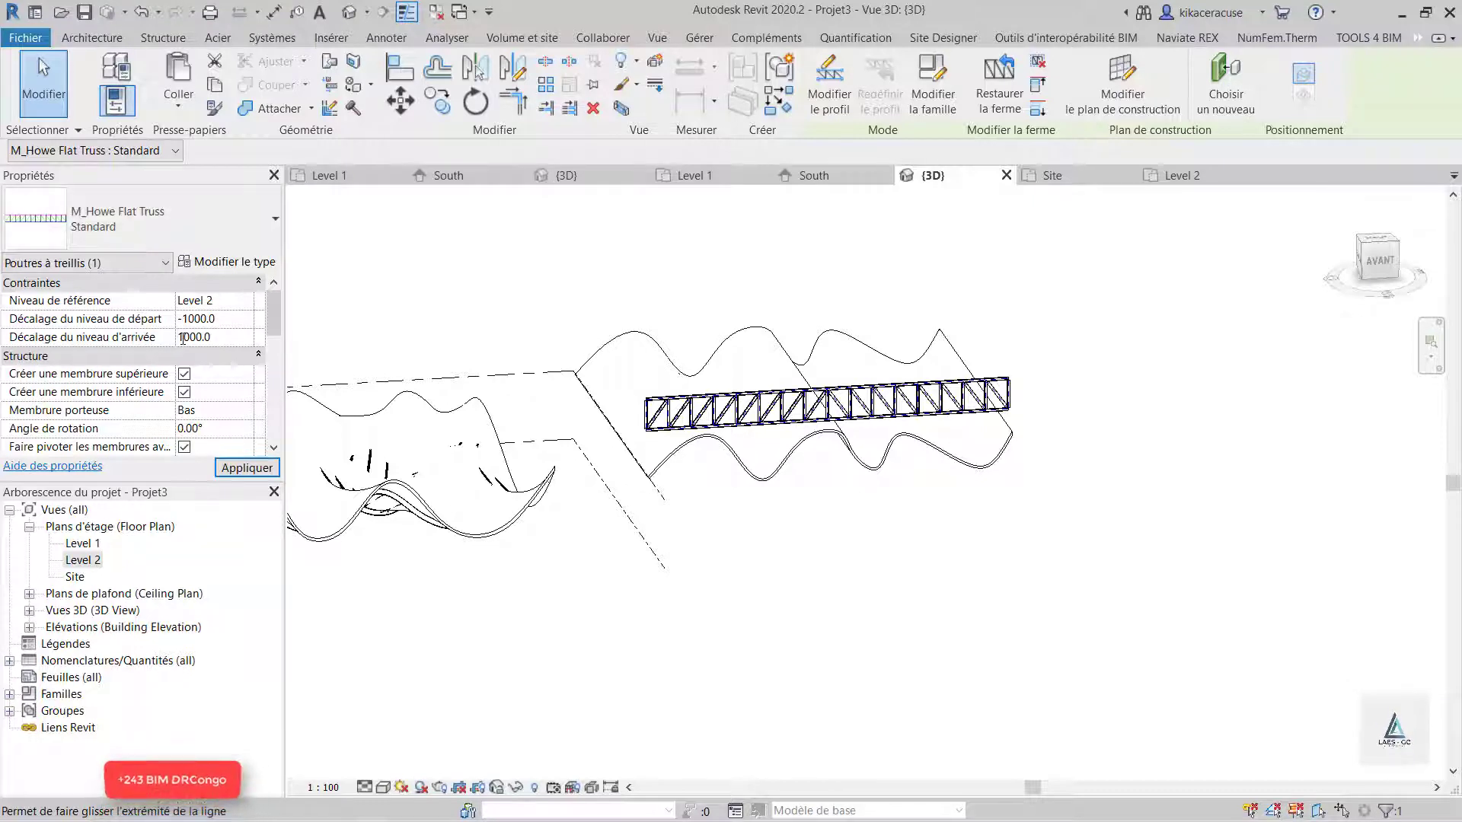
type("-")
left_click(242, 468)
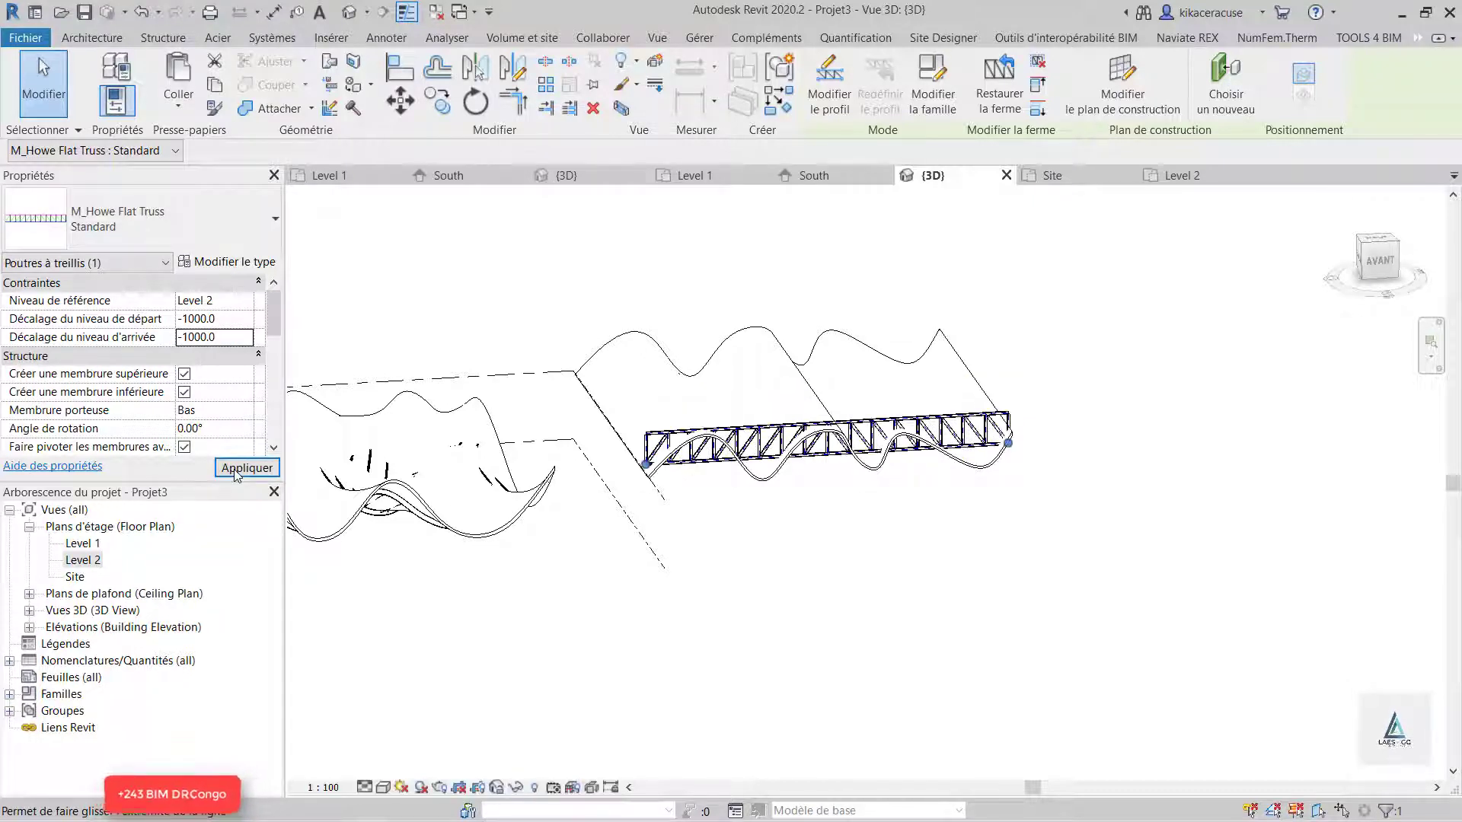
- Set the truss's start and end level offsets to -1200
left_click(226, 320)
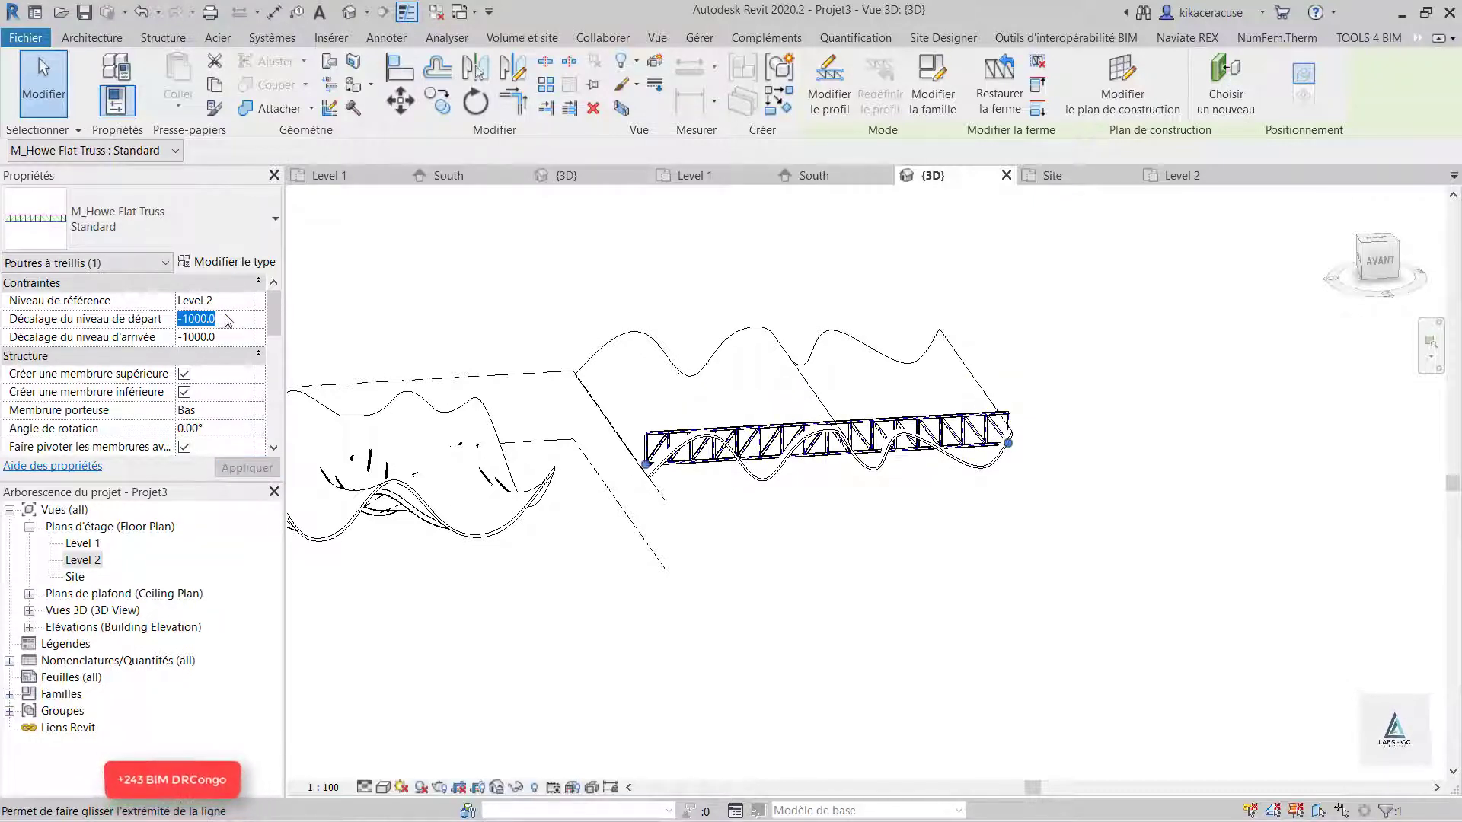
type("-1200")
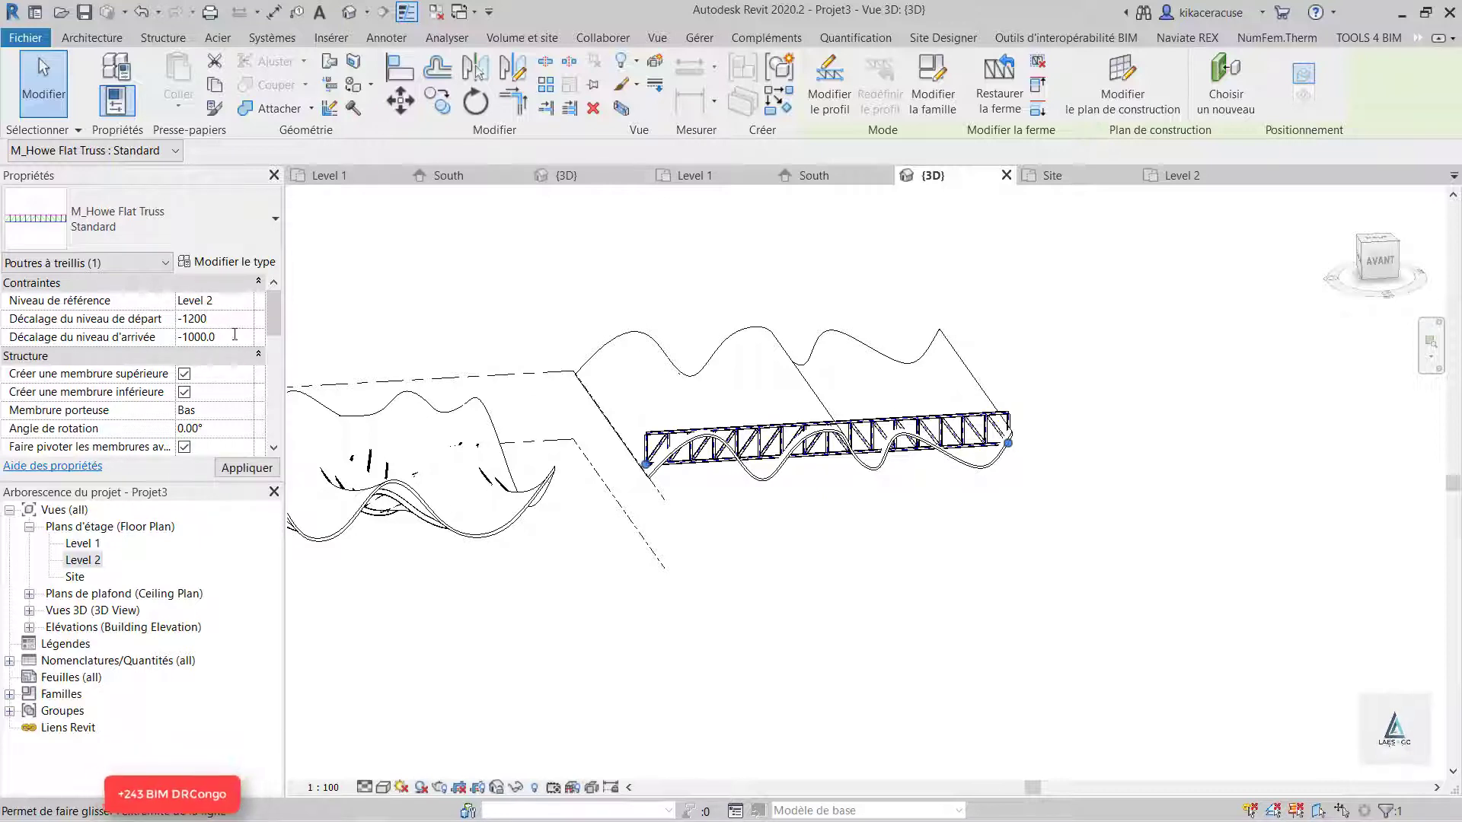
left_click(232, 336)
type("-1")
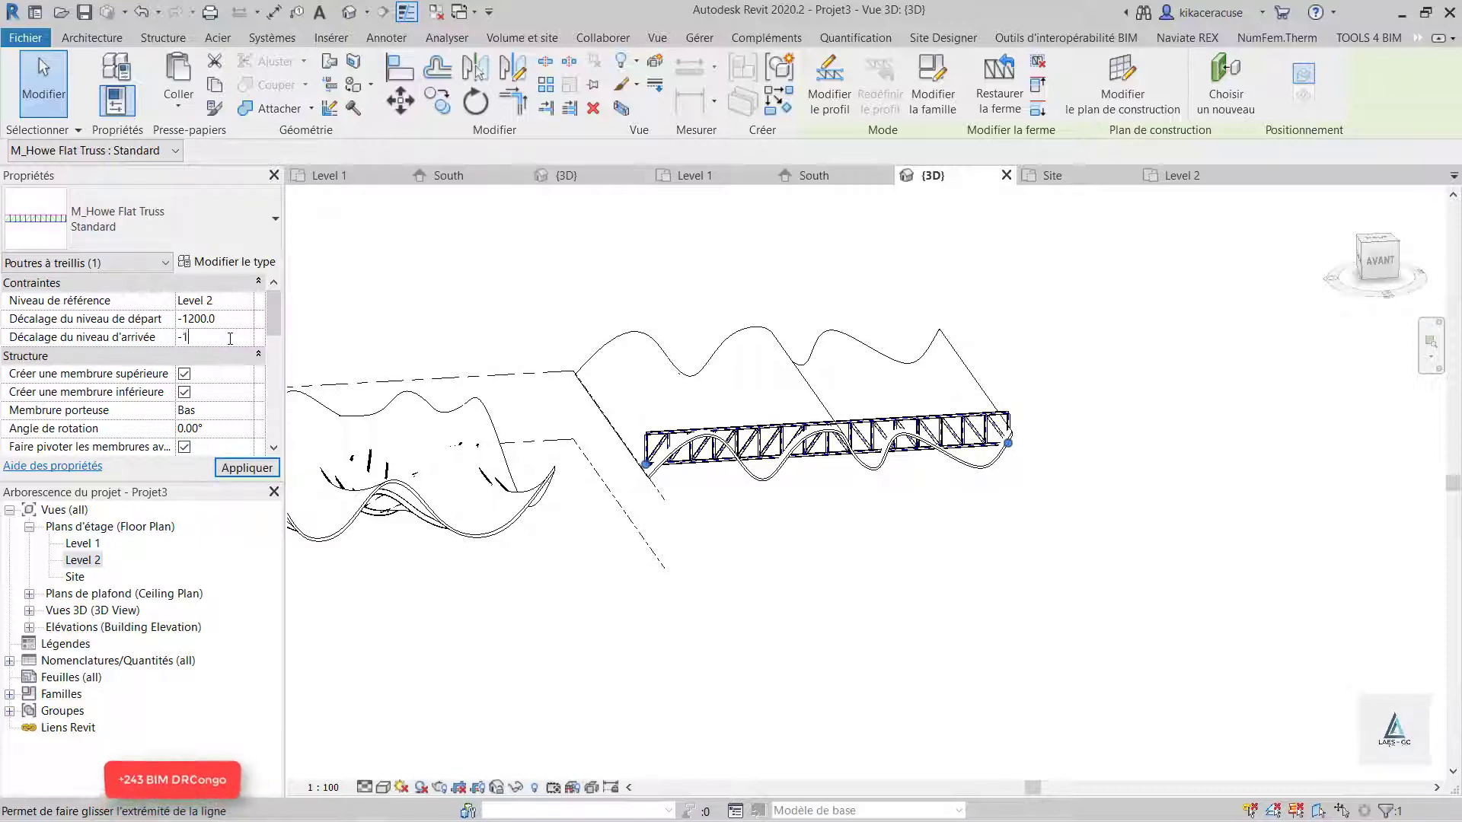
type("200")
left_click(246, 468)
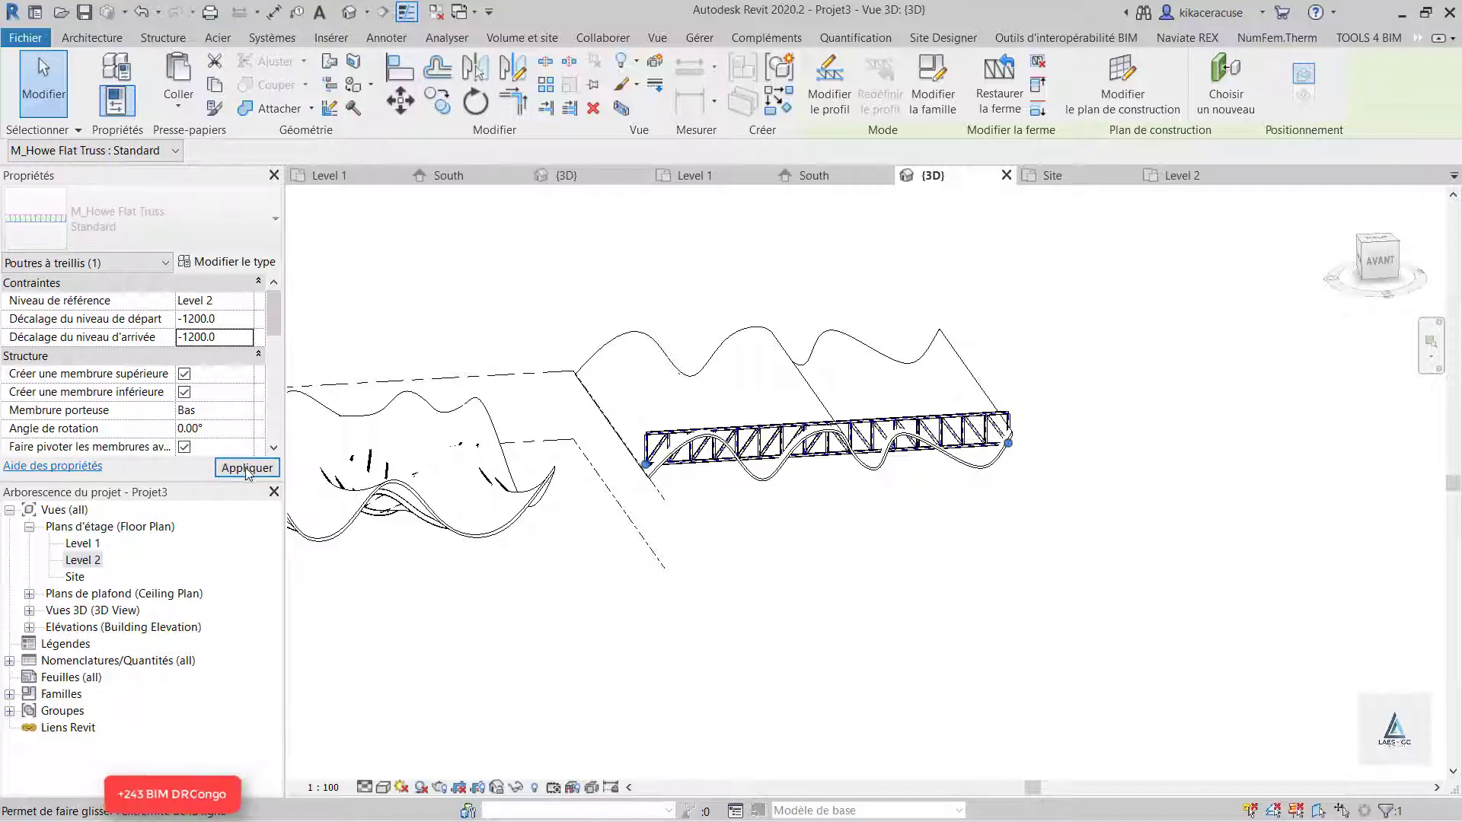
- Set the truss's start and end level offsets to -3000 to bring it down towards the roof's underside
left_click(217, 319)
type("-")
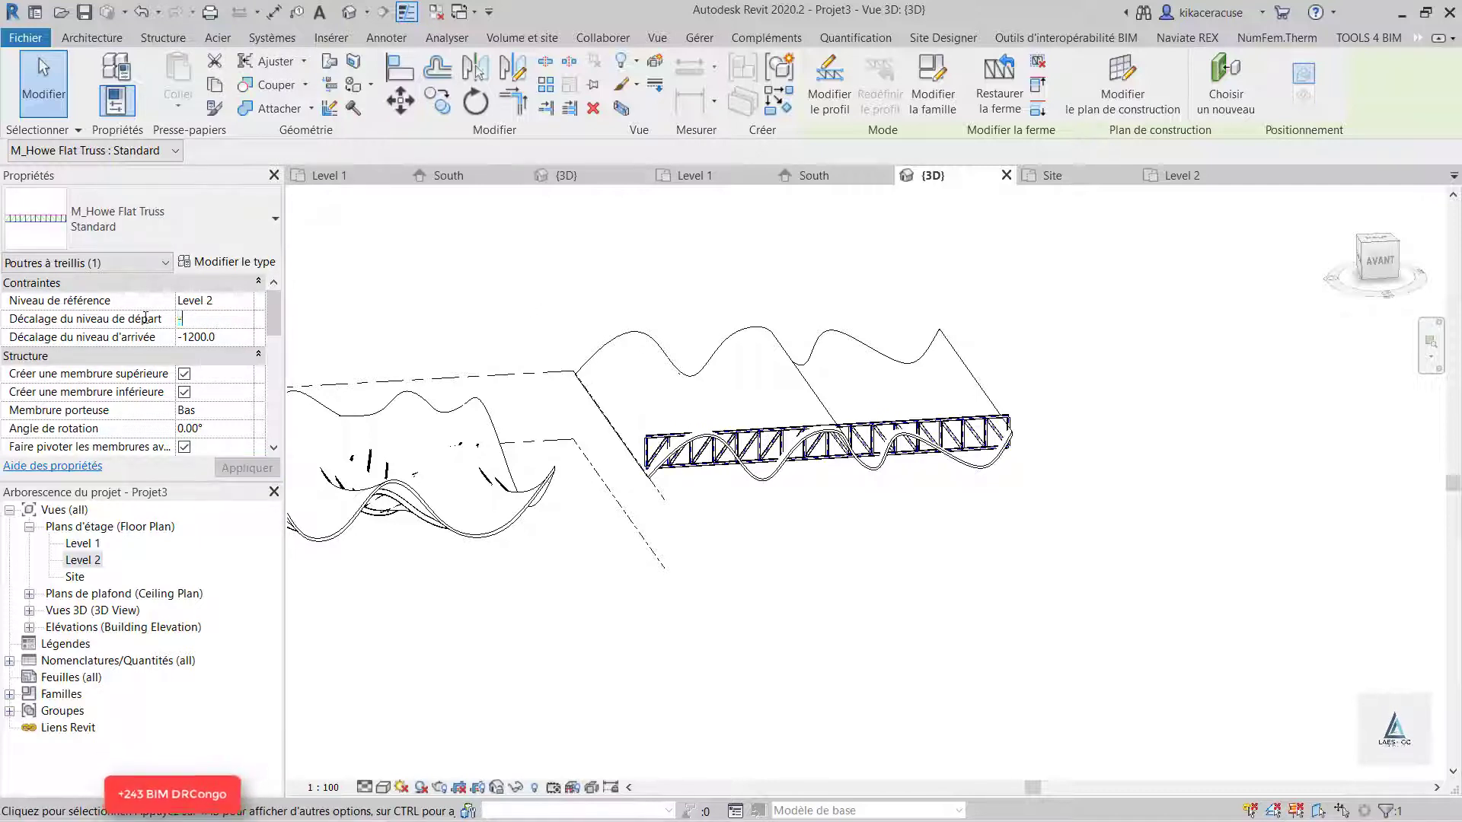
type("3000")
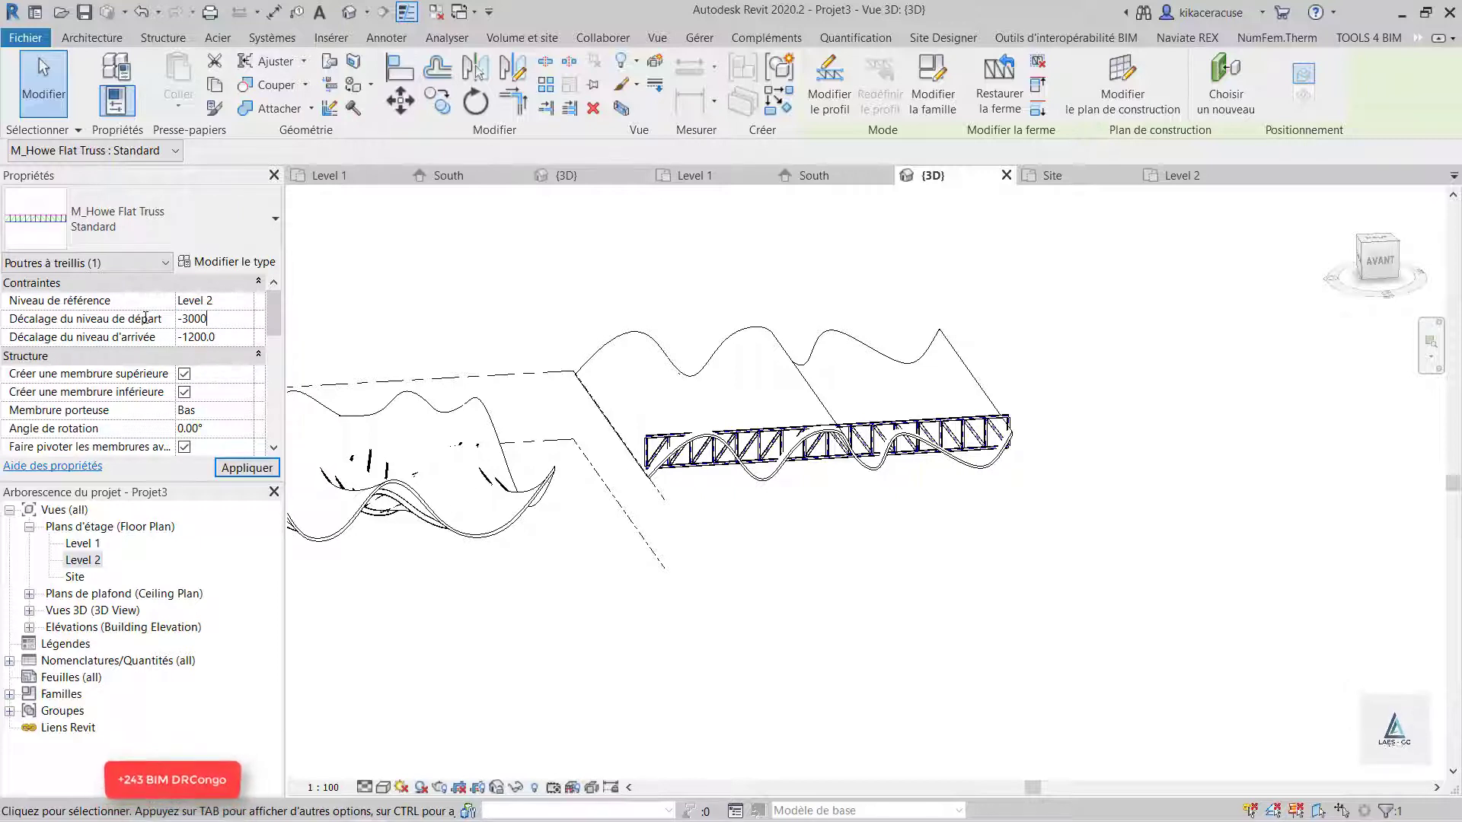
left_click(236, 337)
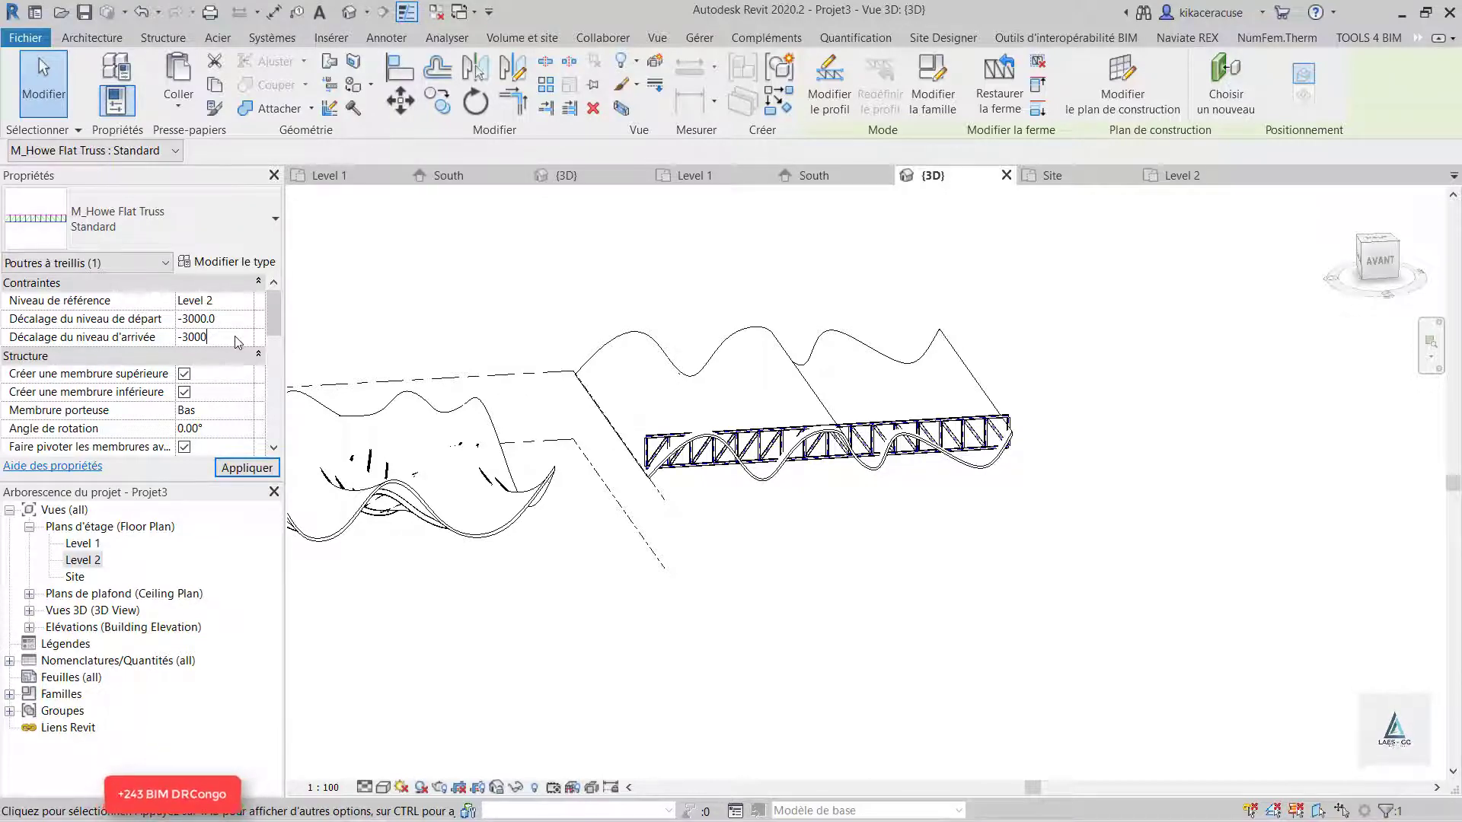
left_click(248, 468)
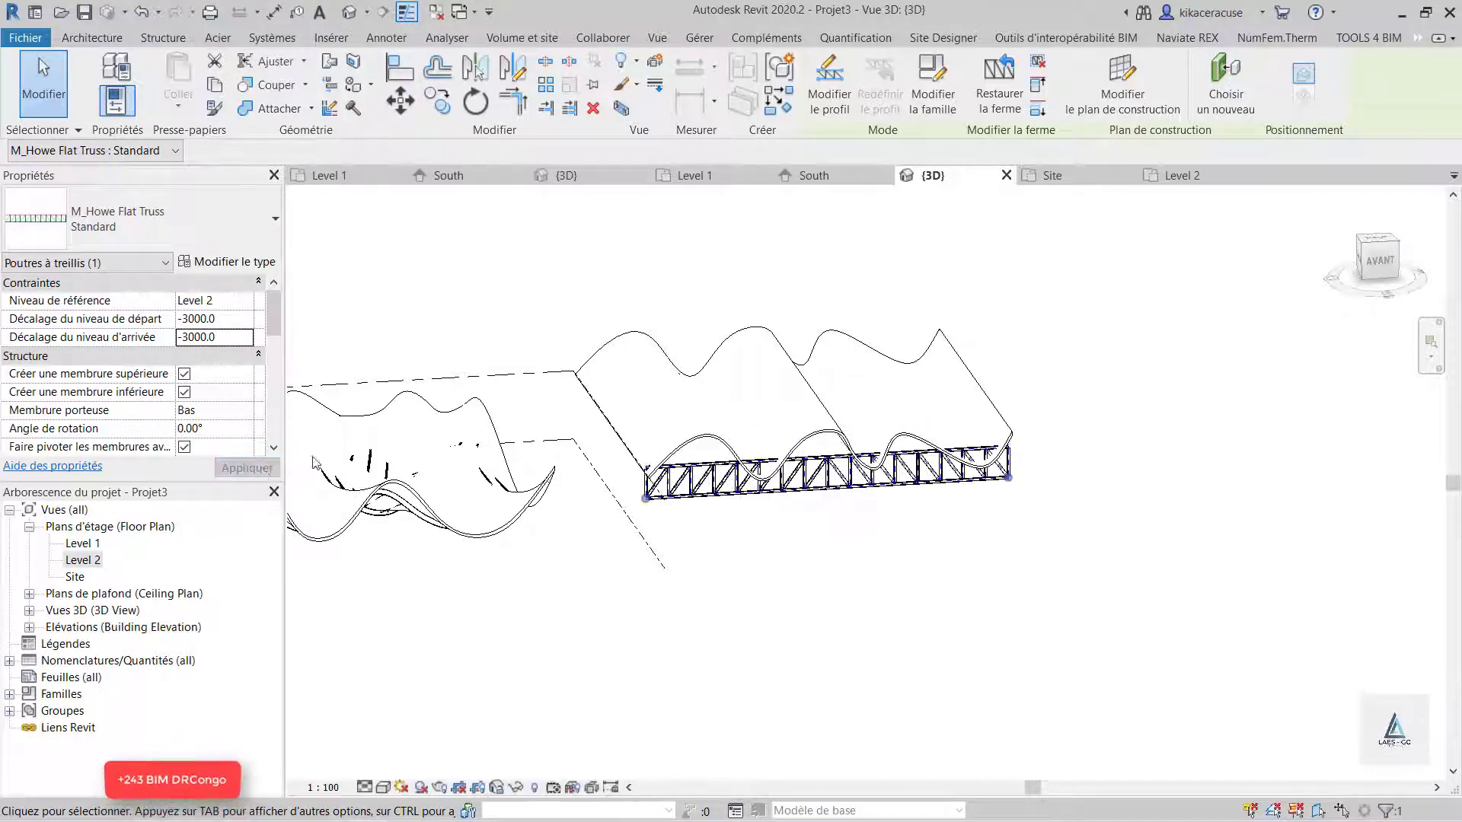
- Set the truss's start and end level offsets to -3200
scroll(747, 445, "up", 4)
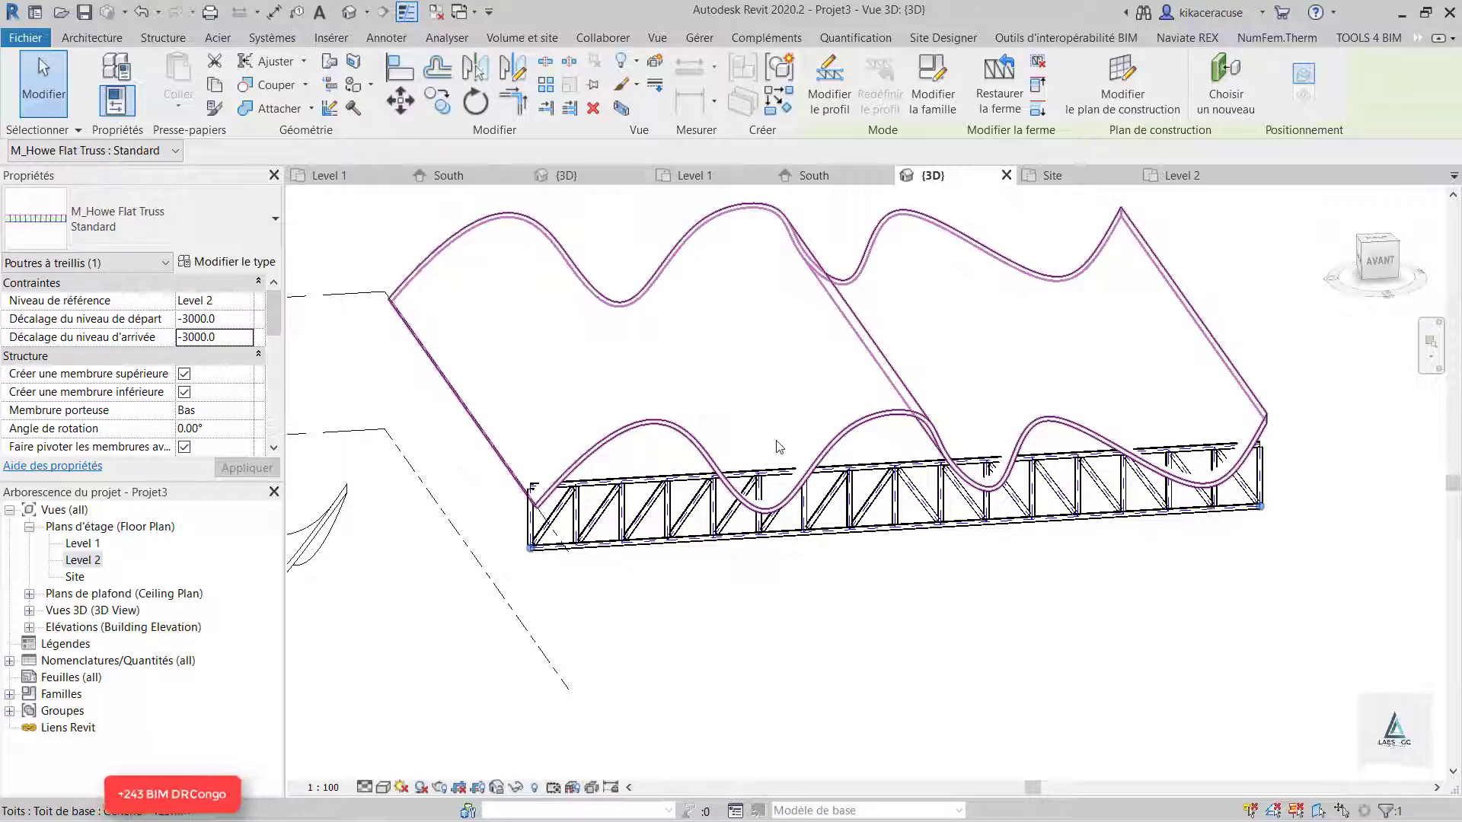
left_click(228, 318)
type("-")
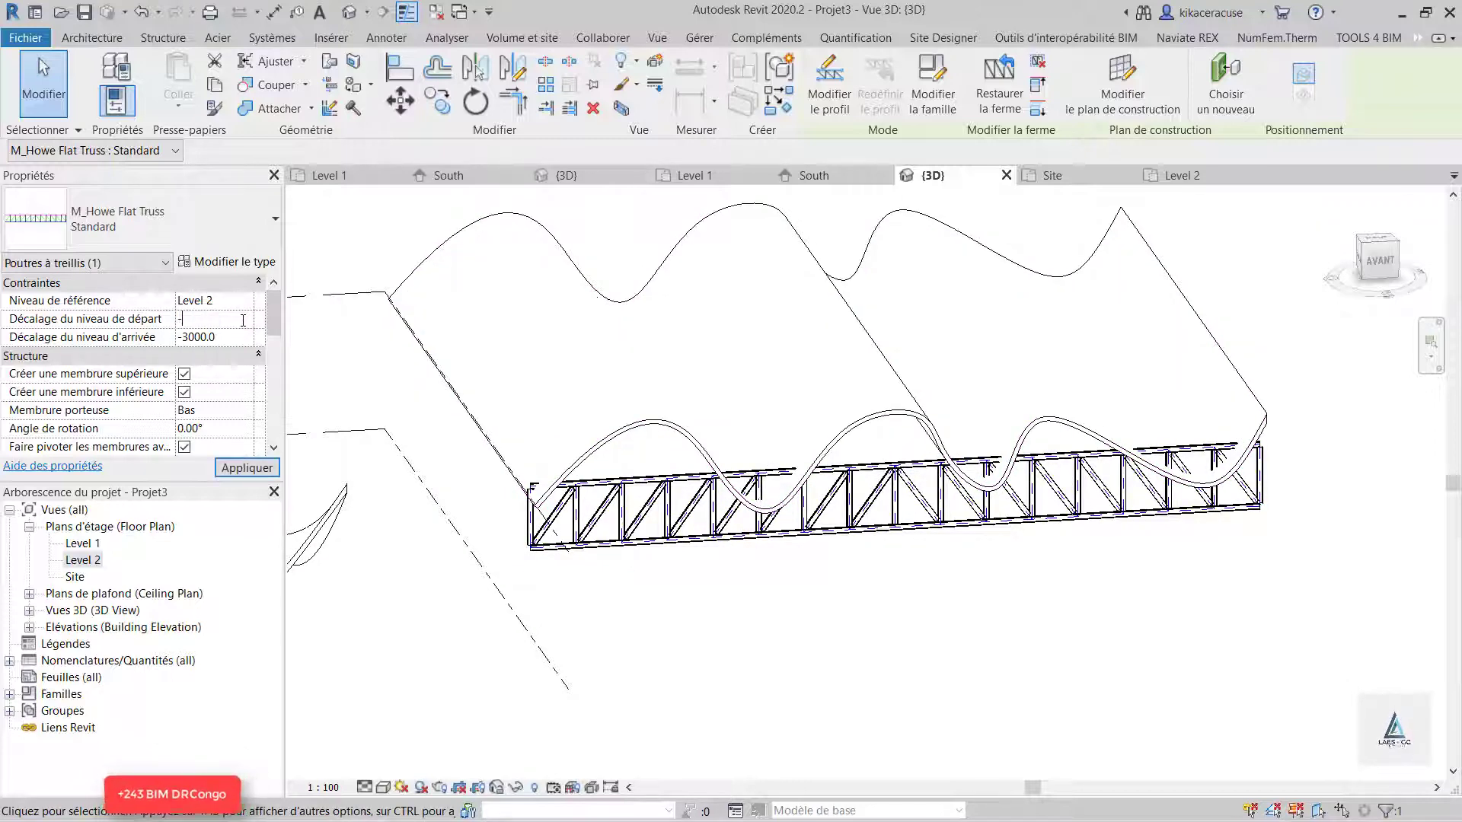
type("3020000")
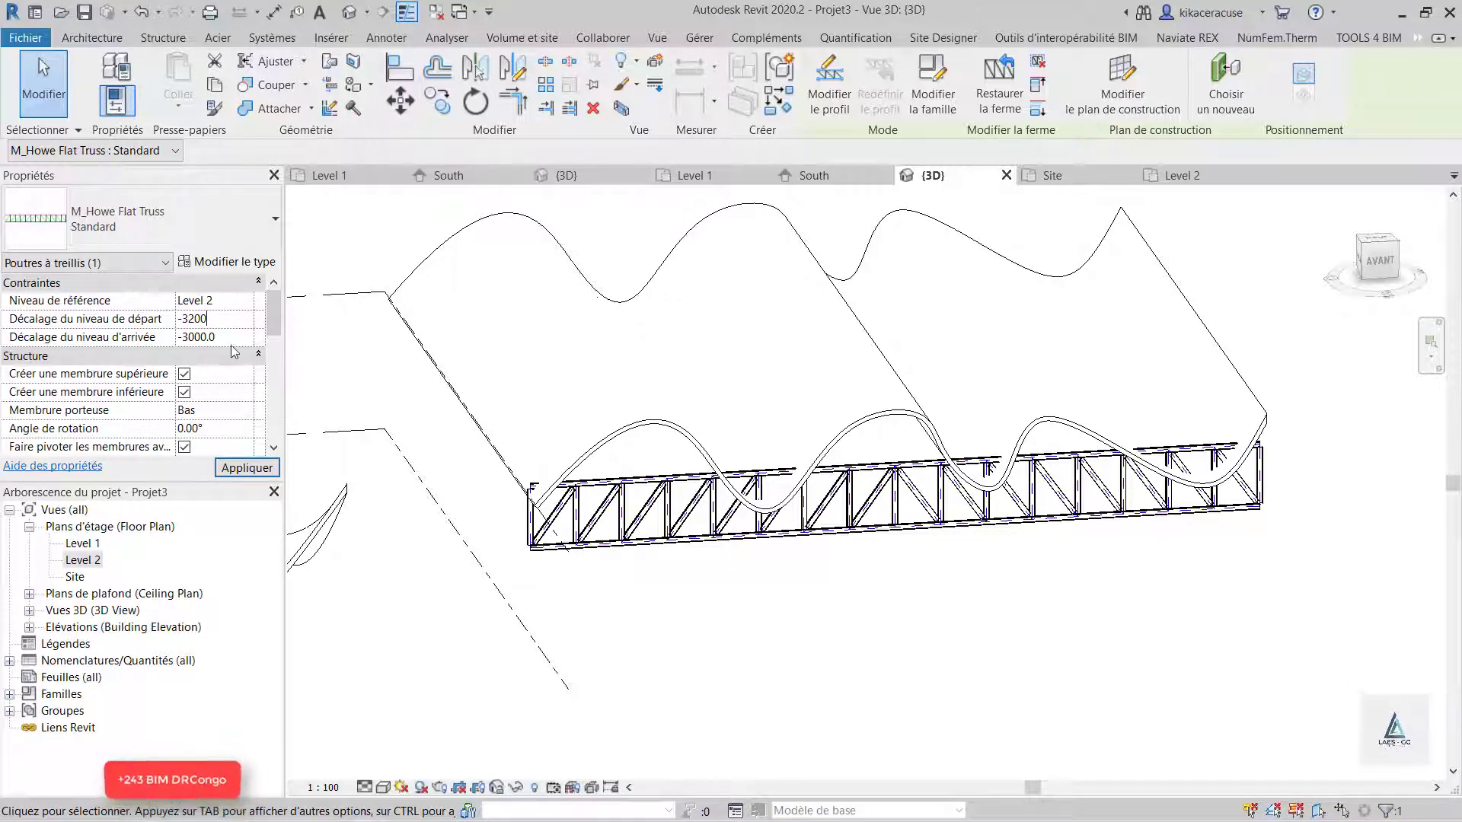
left_click(231, 344)
type("-")
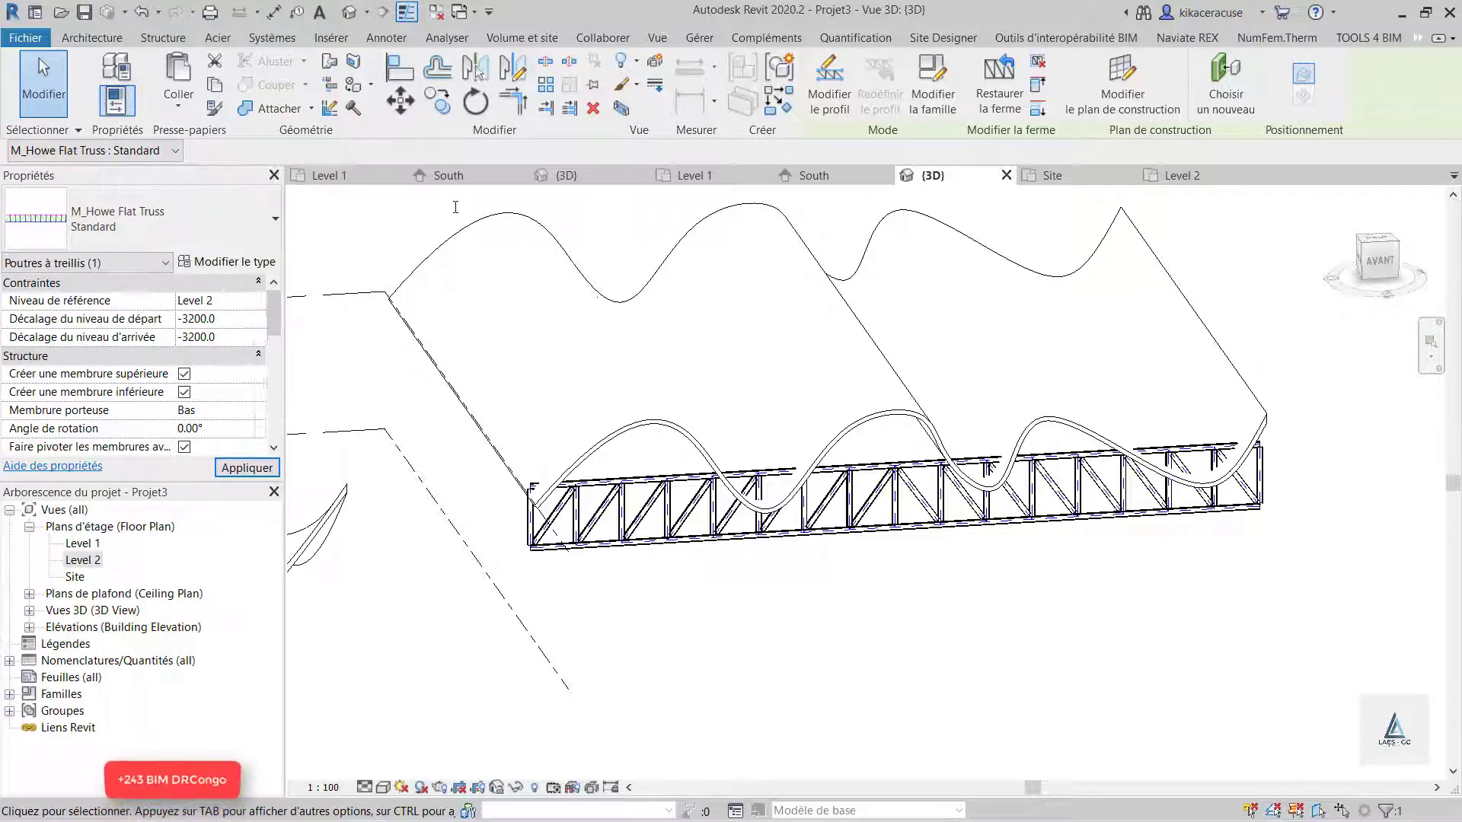
left_click(245, 468)
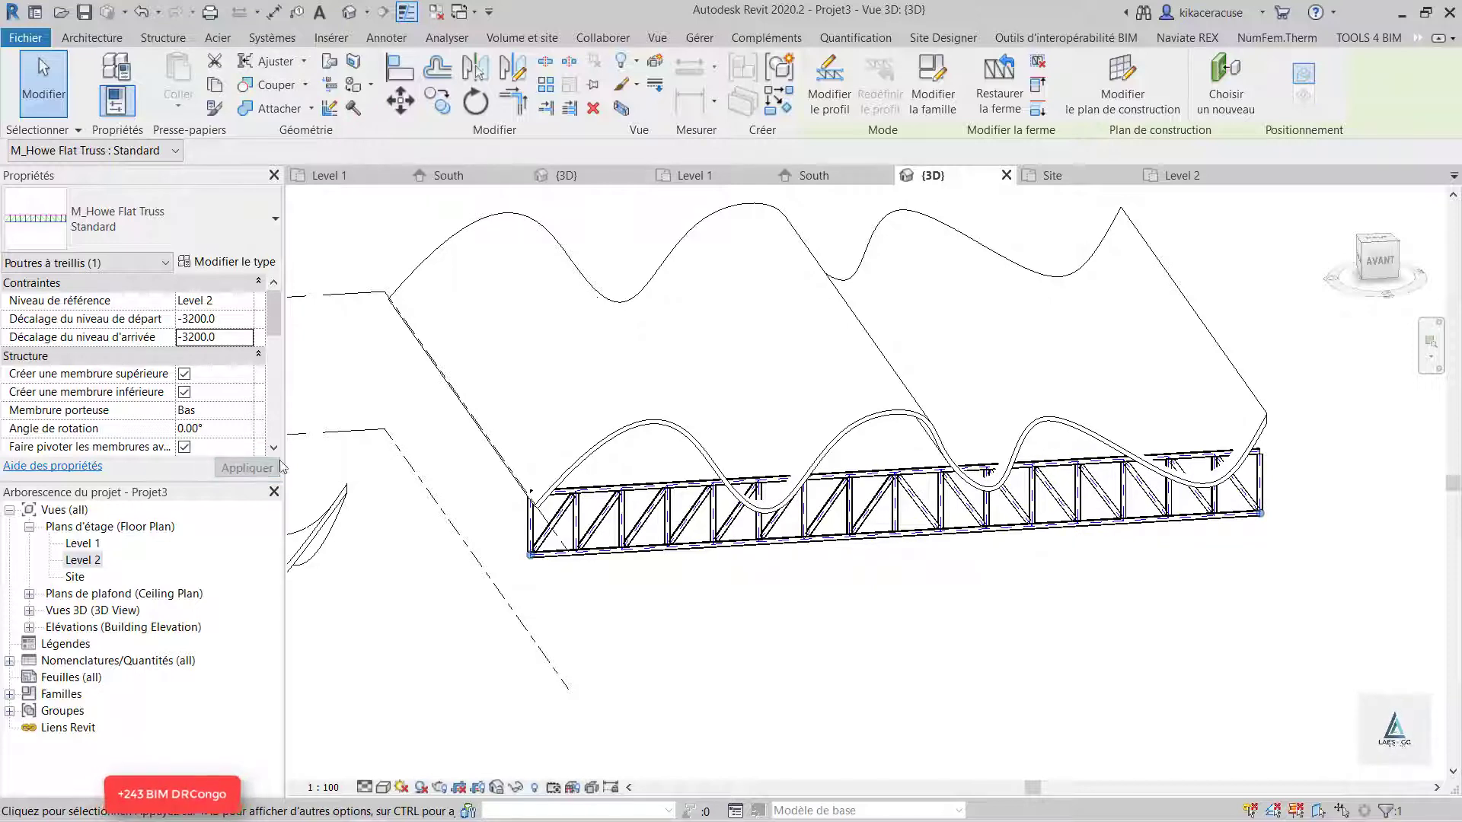
- Turn off the creation of the truss's bottom chord and apply the change
scroll(786, 501, "down", 3)
left_click(1159, 585)
middle_click_drag(1159, 585, 1034, 577, "shift")
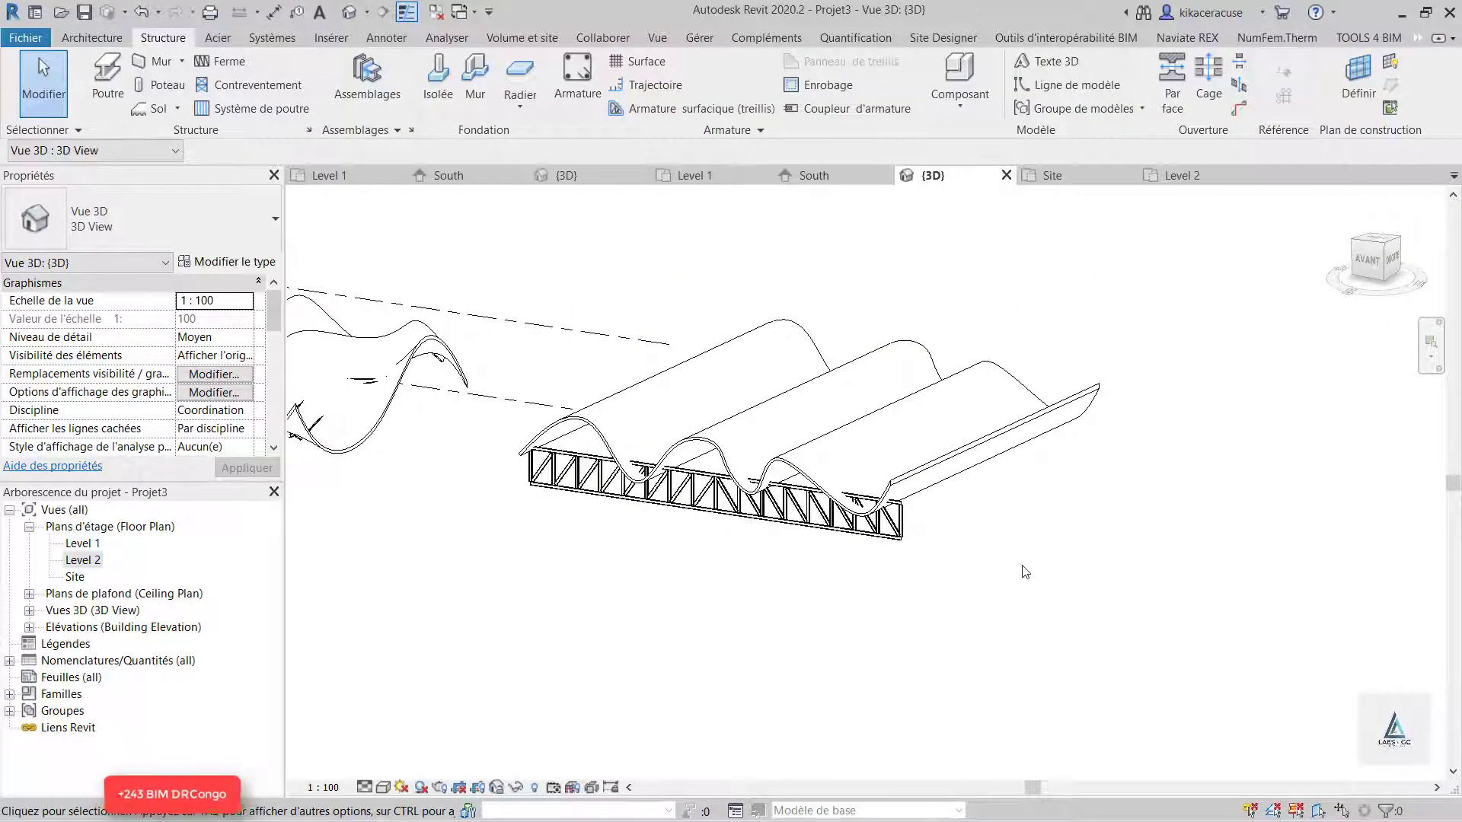
scroll(691, 508, "up", 2)
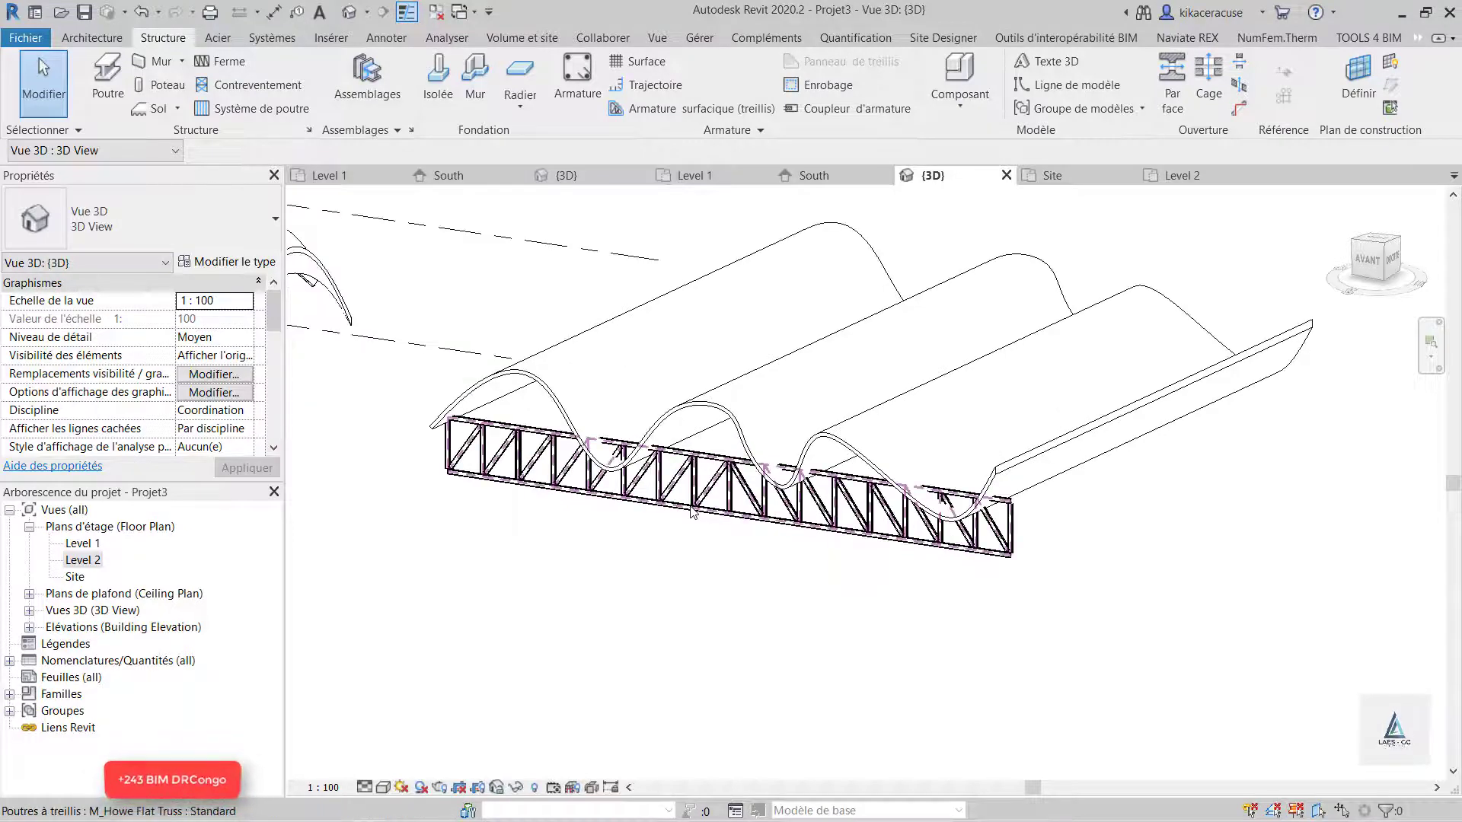
left_click(693, 511)
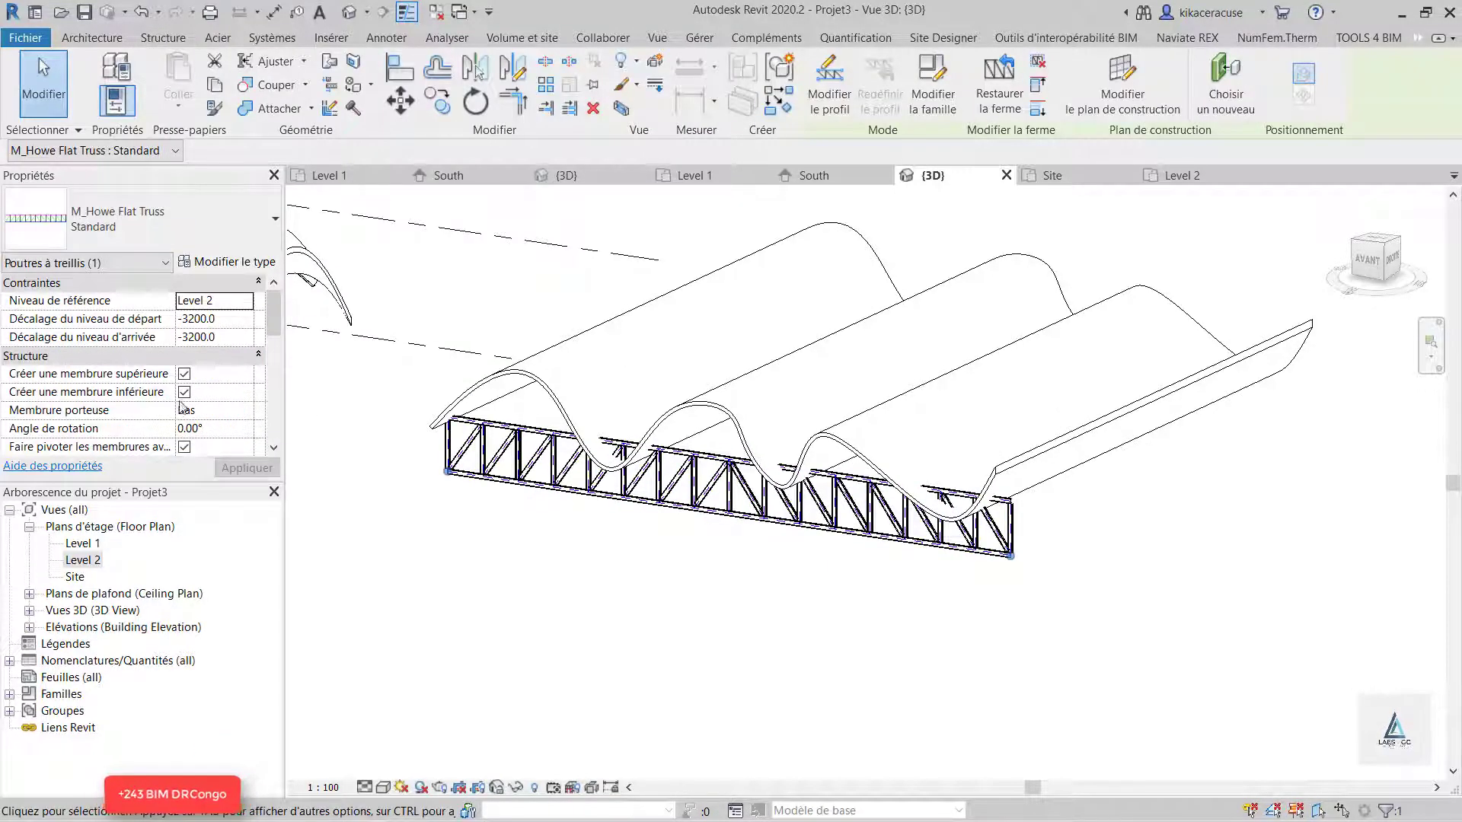
left_click(184, 392)
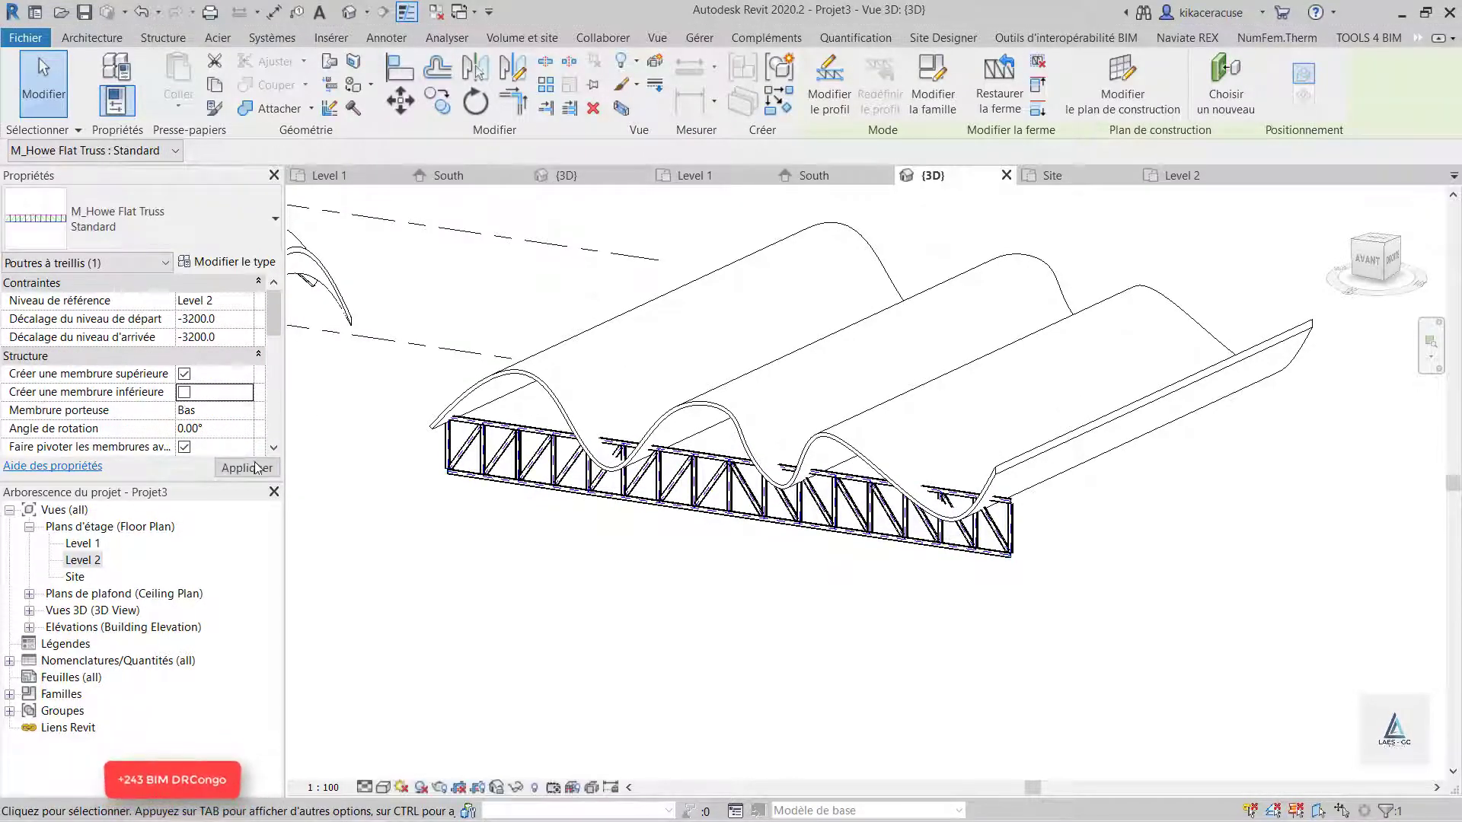
left_click(247, 468)
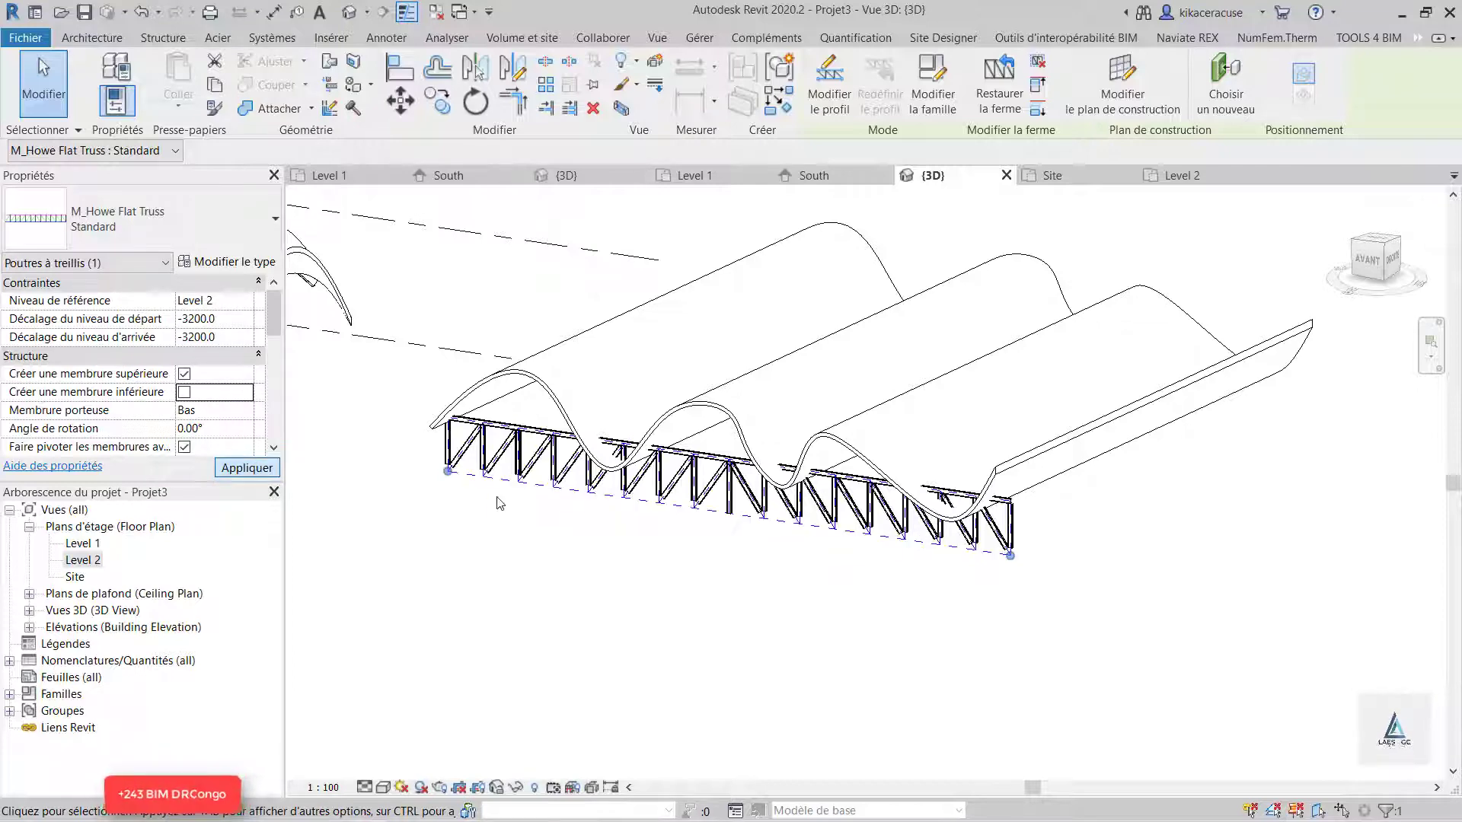
left_click(1164, 564)
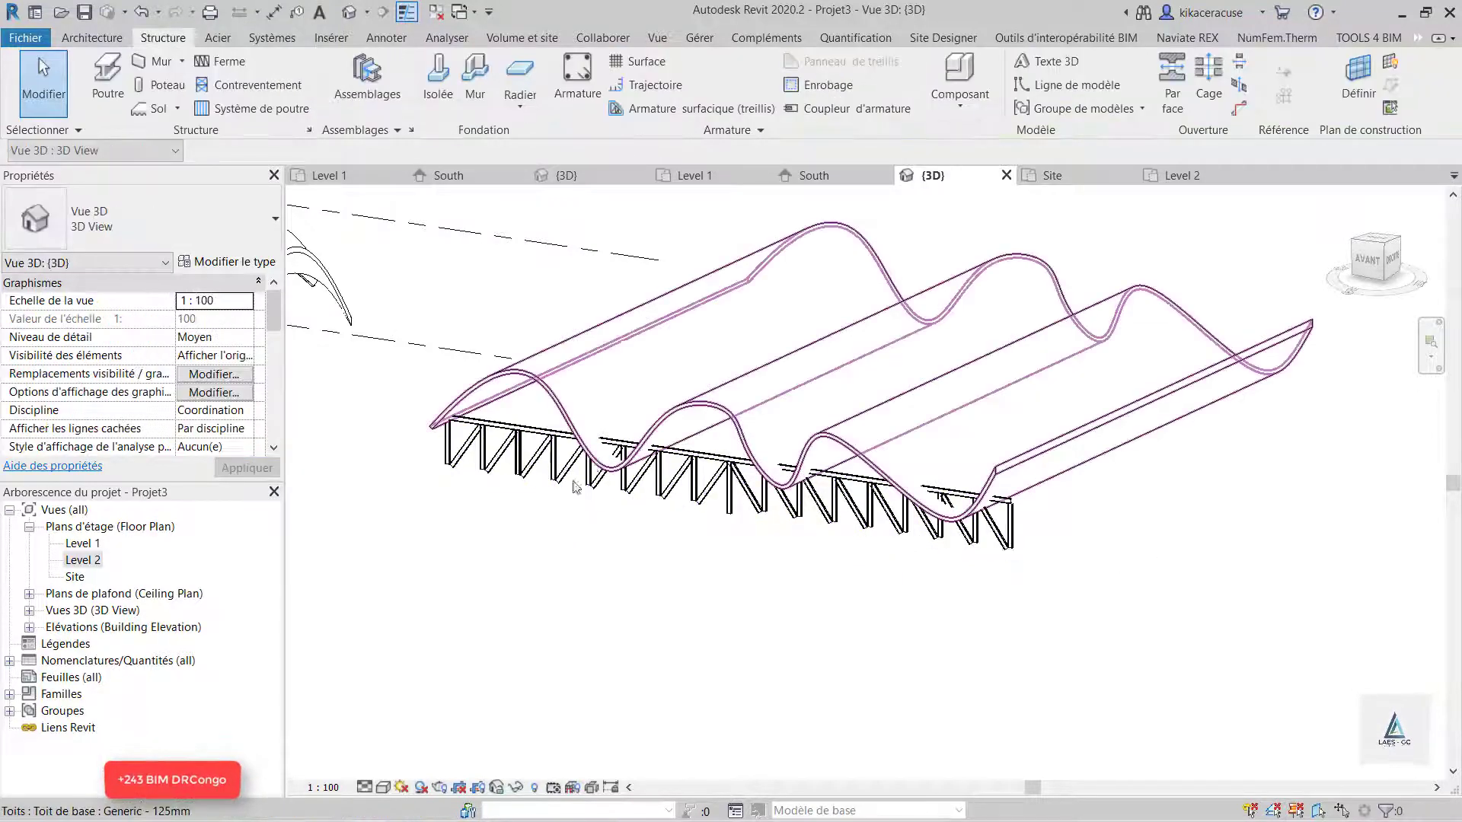
- Attach the top of the truss to the wavy roof so that its upper chord follows the roof's curve
scroll(530, 493, "down", 2)
scroll(528, 485, "up", 2)
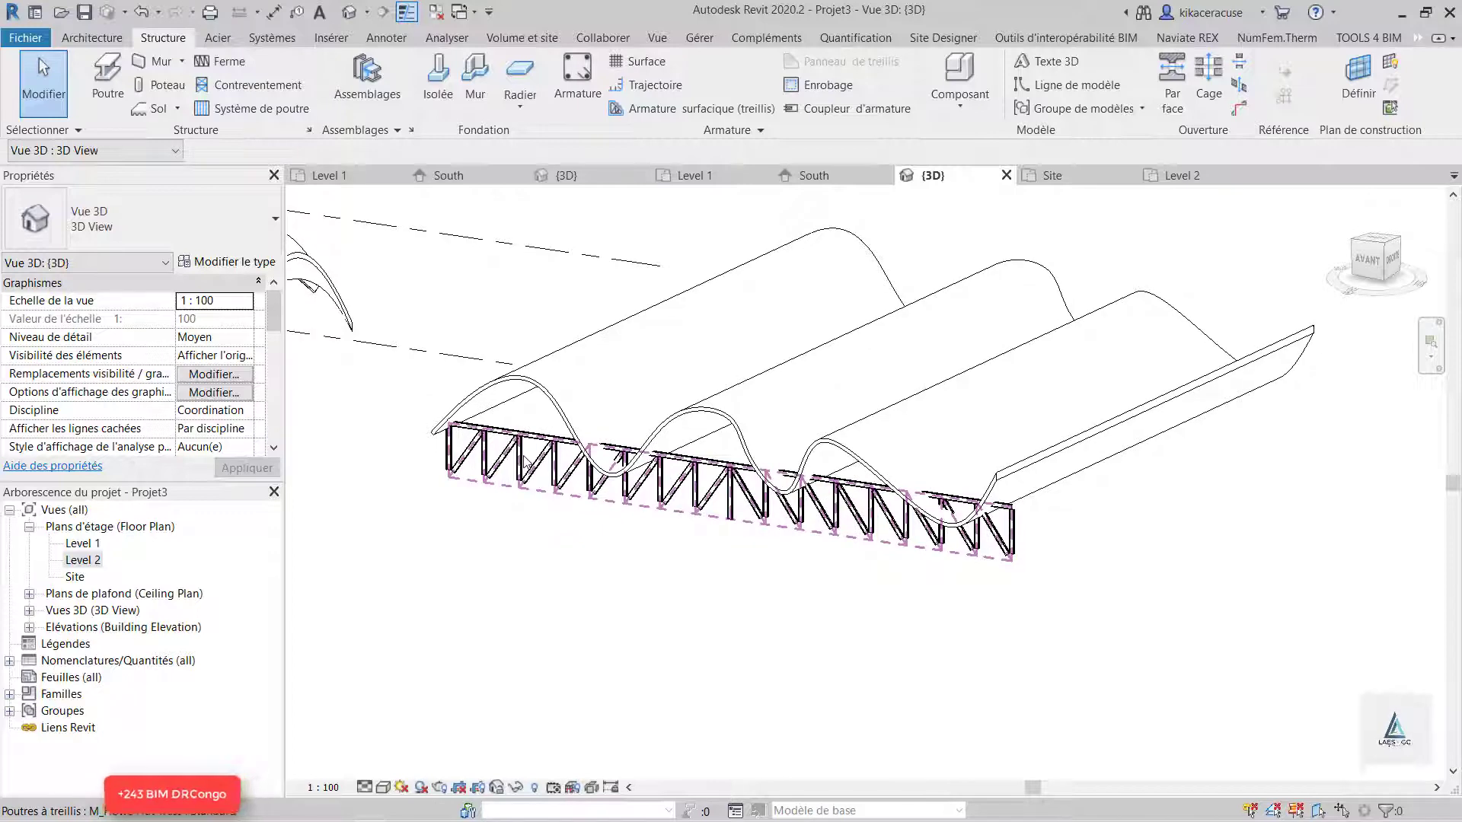
left_click(524, 461)
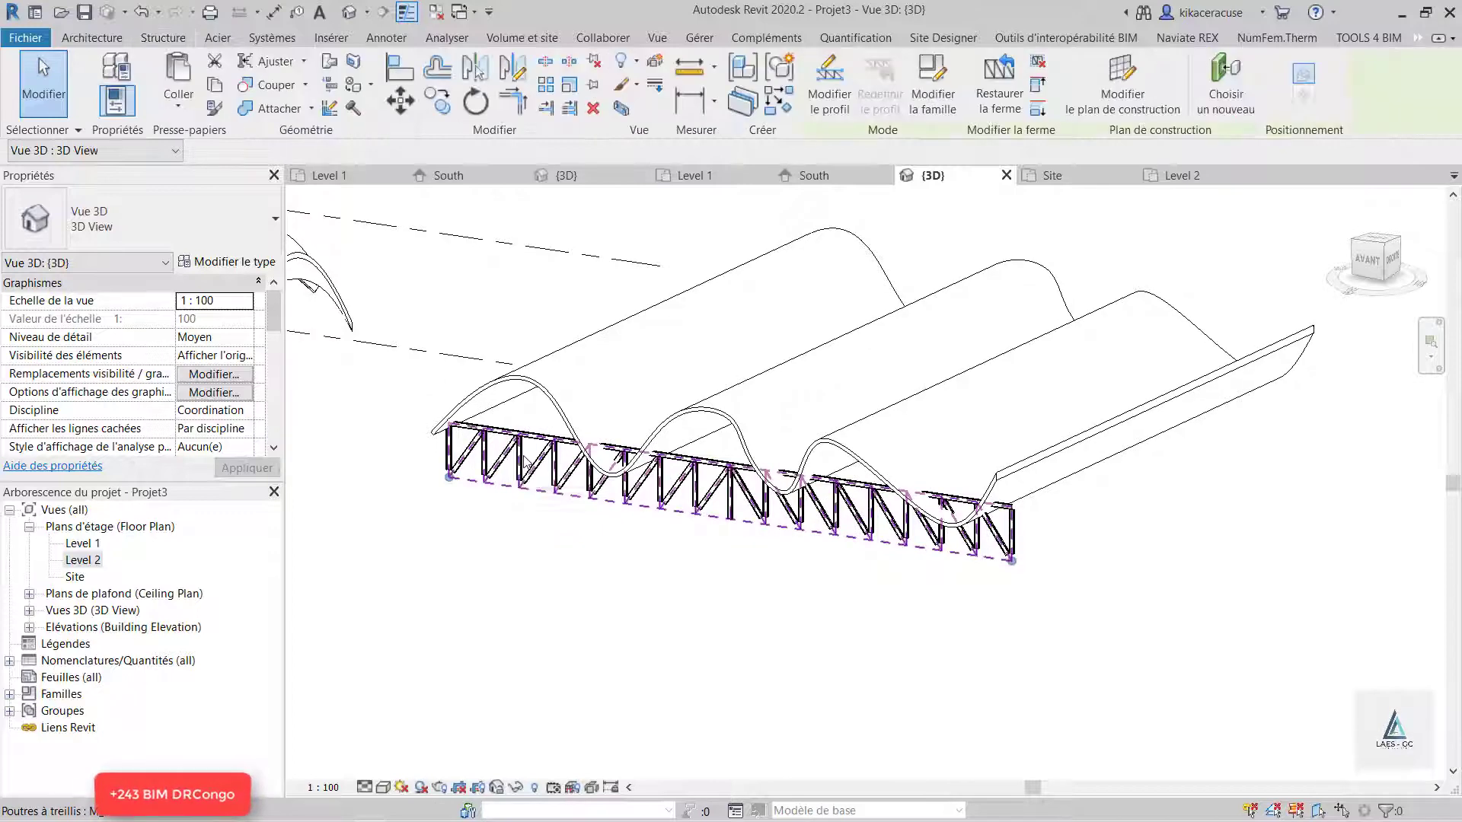
left_click(1039, 94)
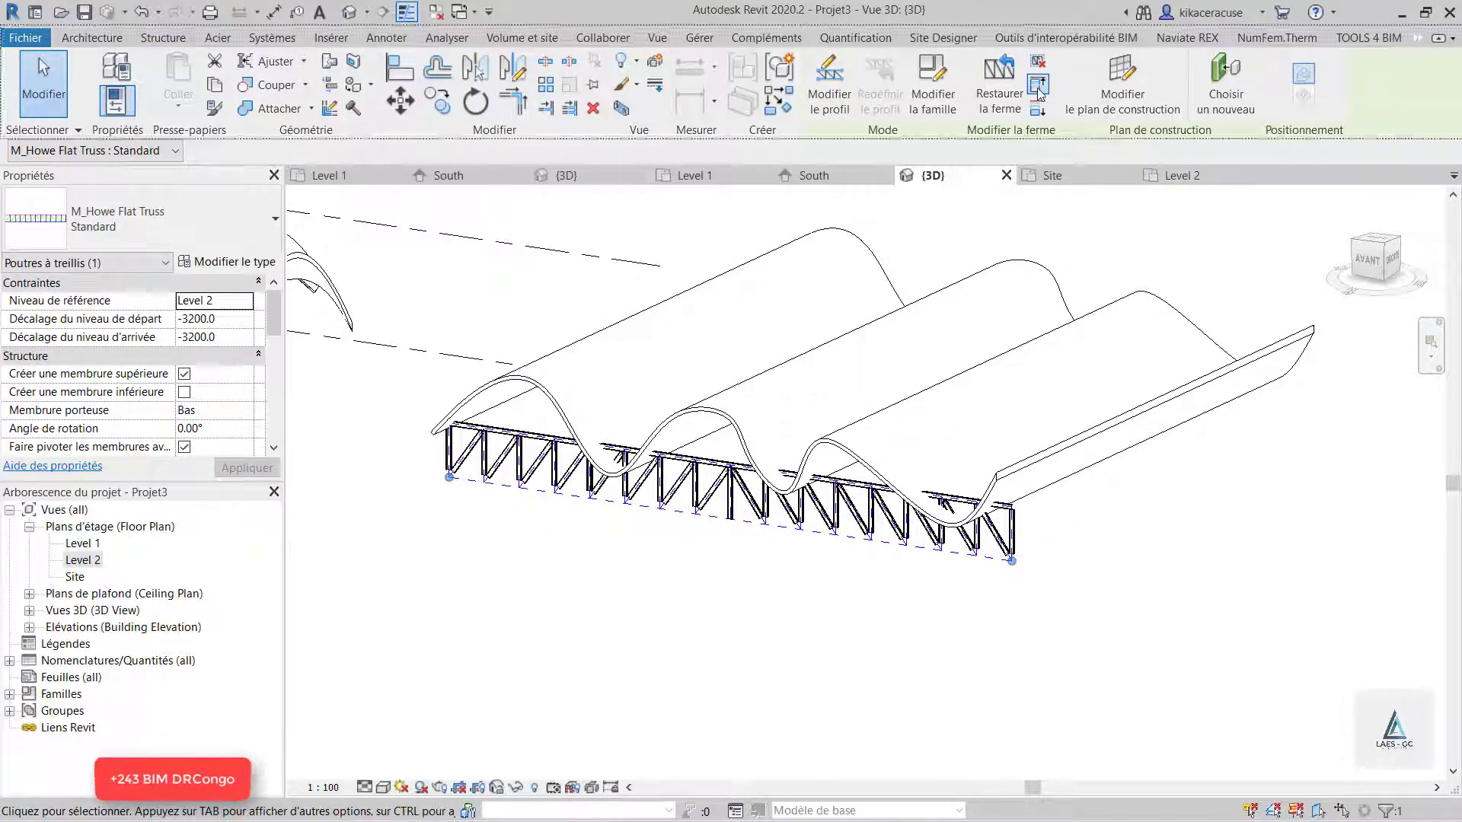
left_click(875, 436)
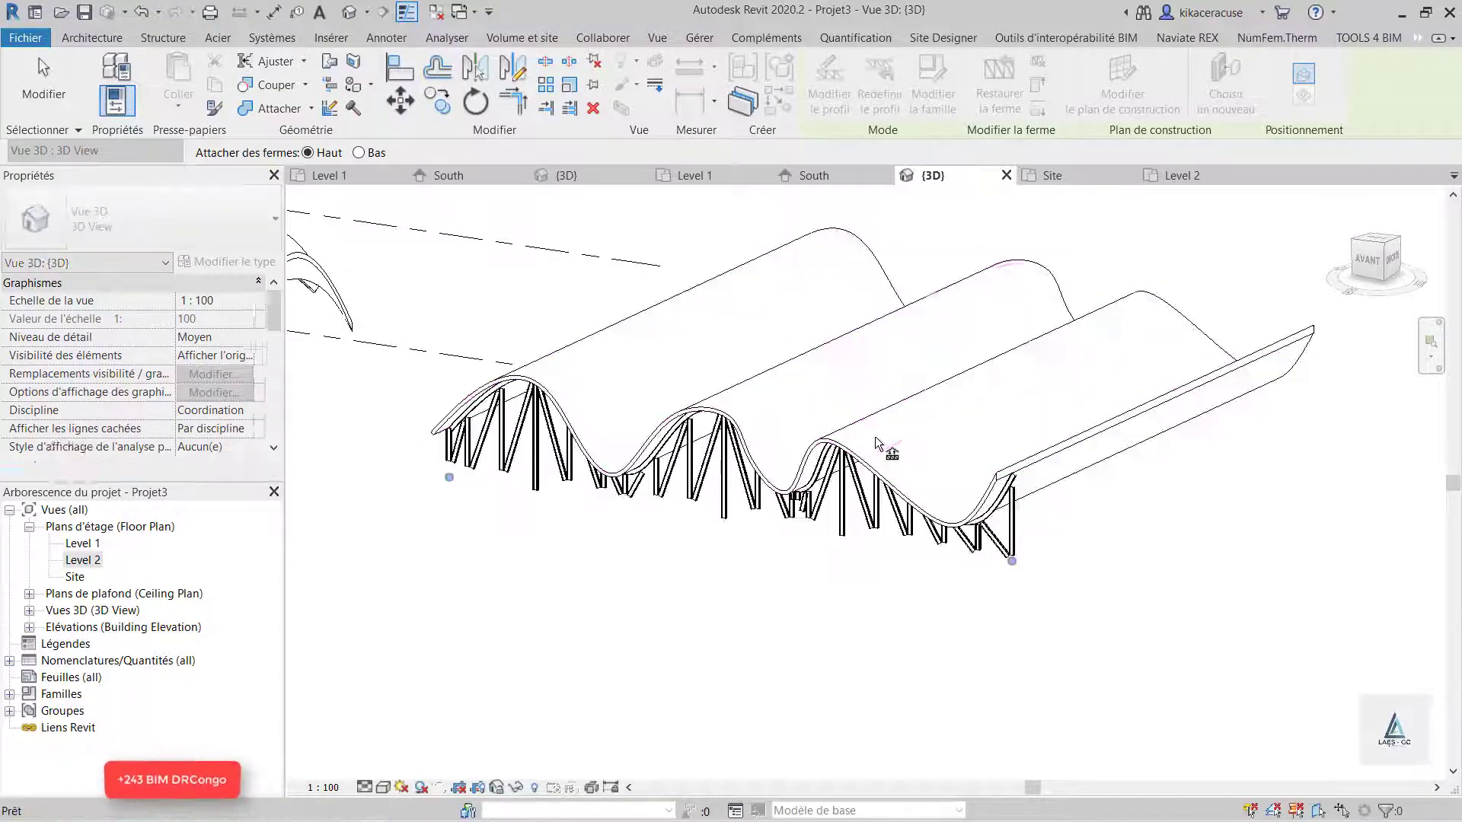
left_click(878, 444)
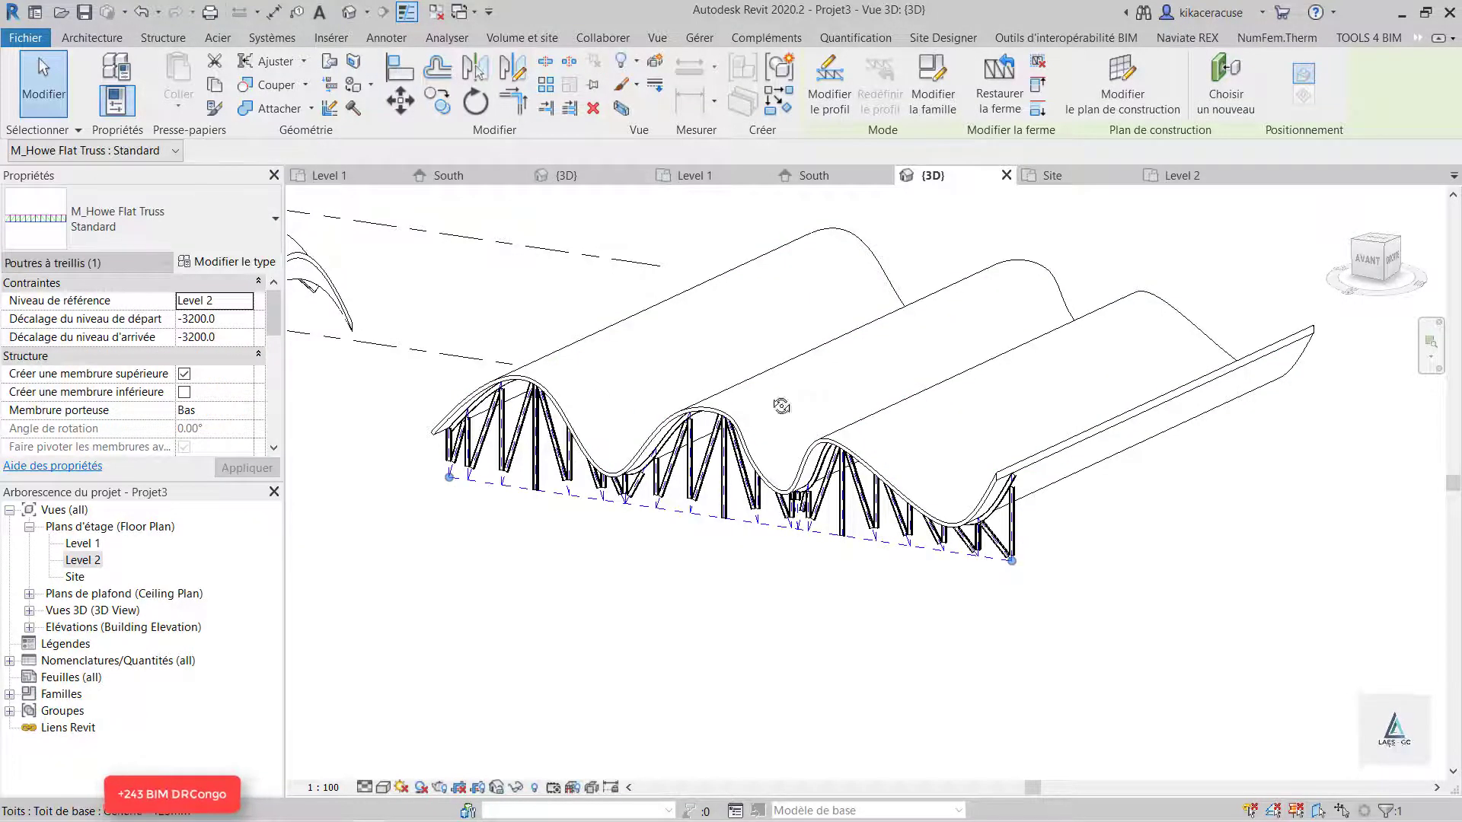
- Turn the truss's bottom chord creation back on and check the attached truss beneath the roof from several angles
middle_click_drag(877, 444, 439, 357, "shift")
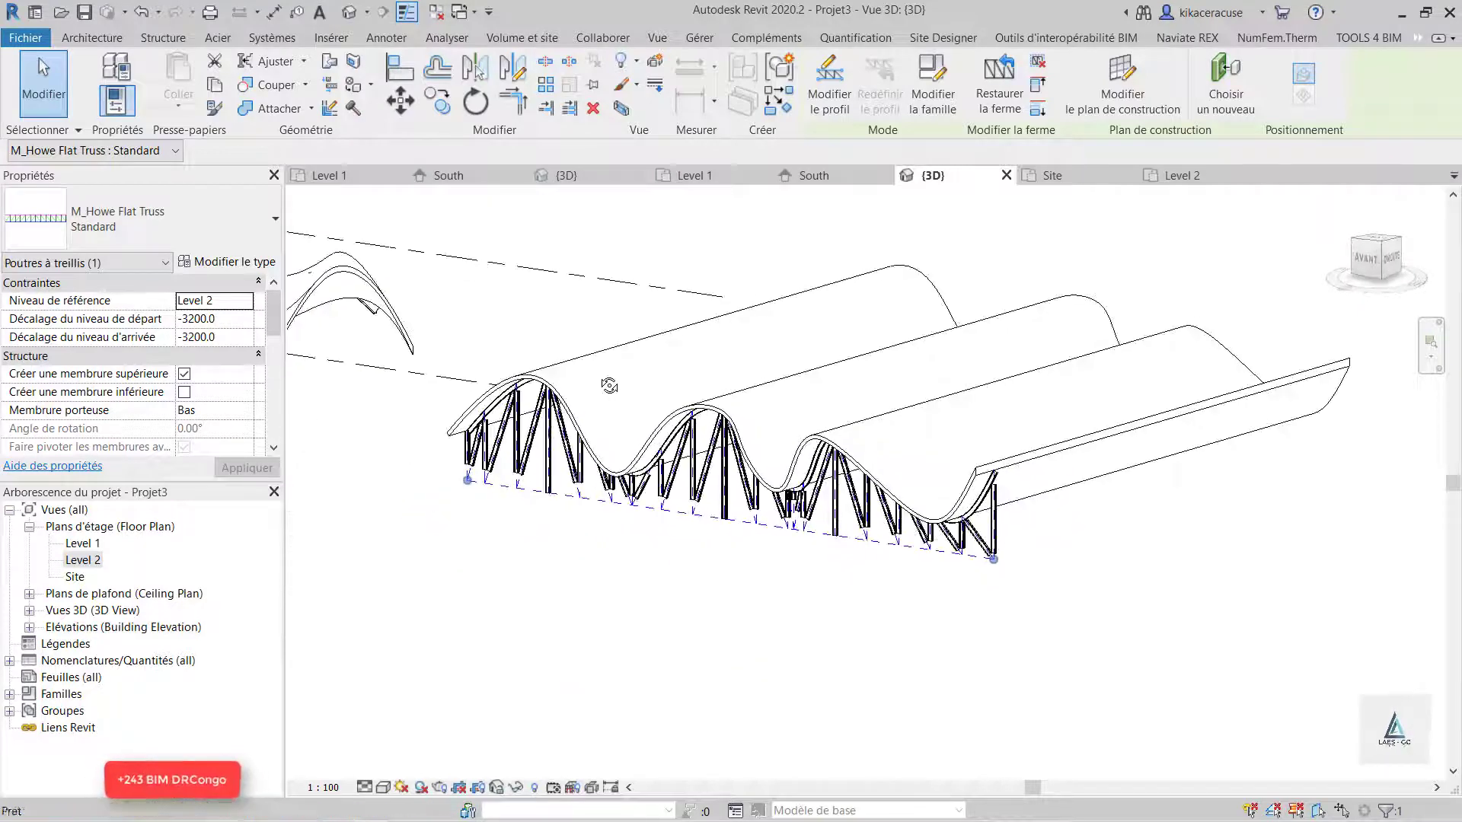
left_click(184, 392)
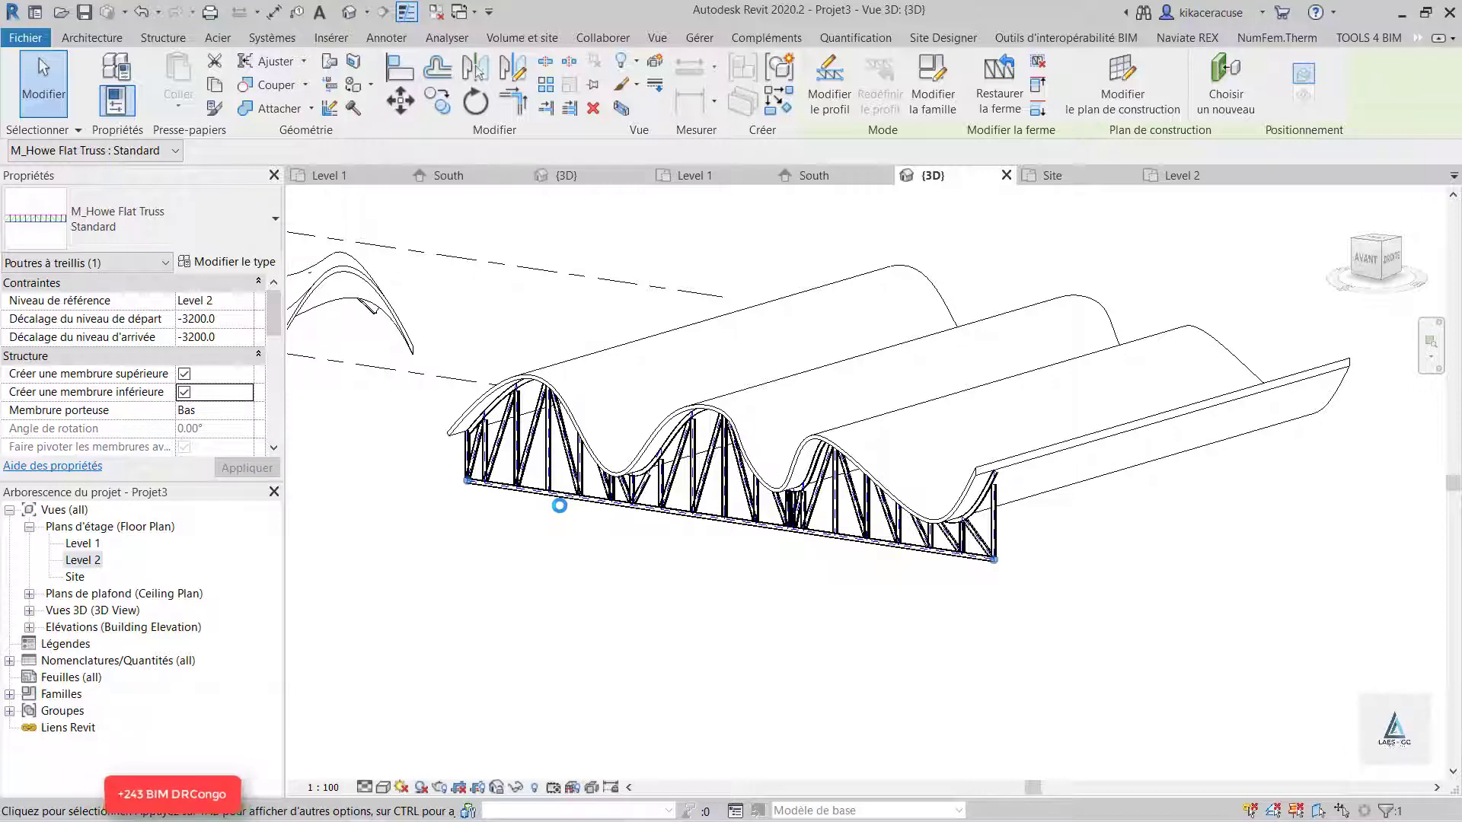
scroll(694, 473, "up", 2)
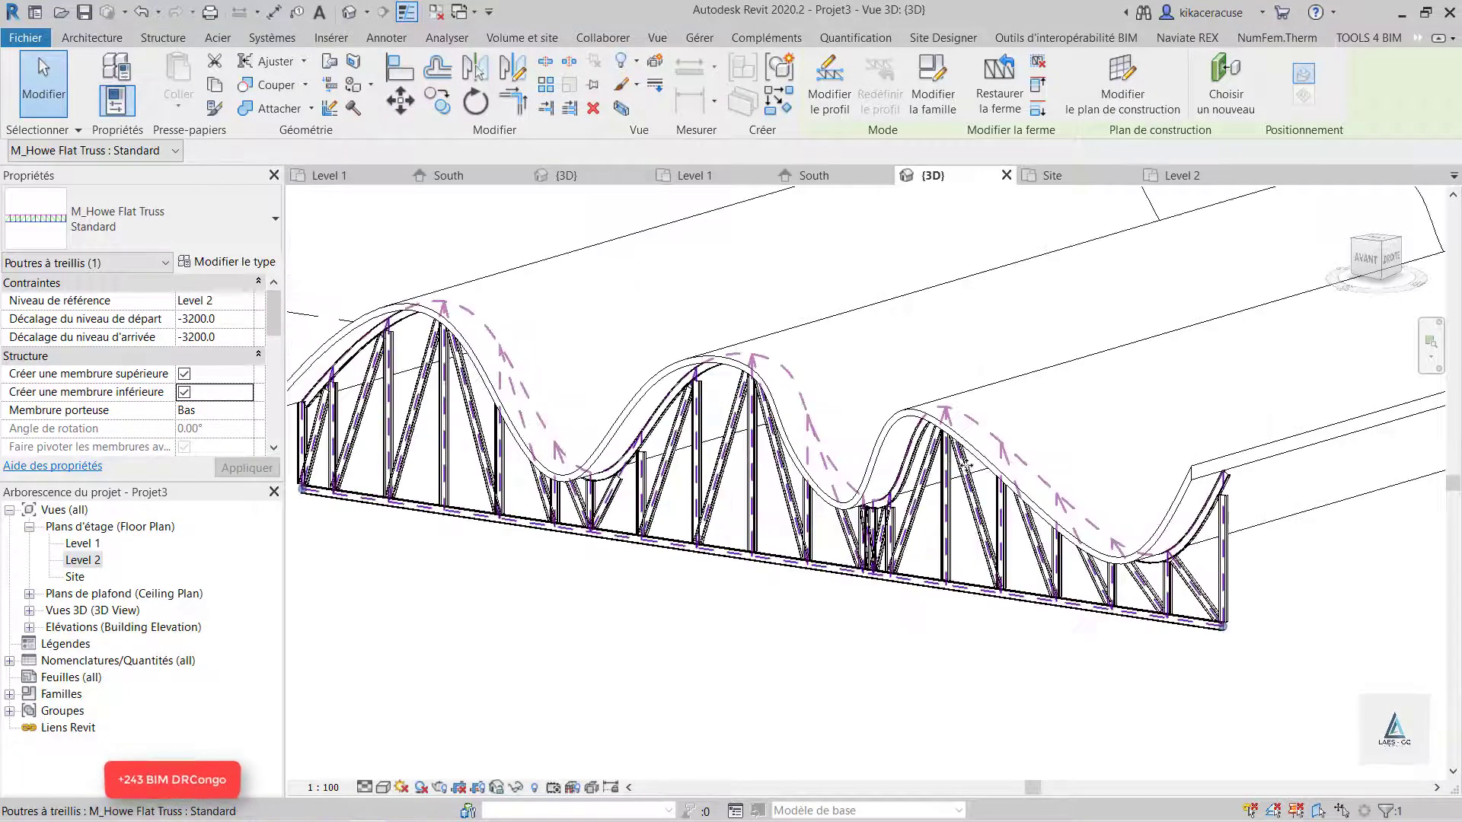
scroll(996, 466, "down", 2)
scroll(996, 466, "down", 2)
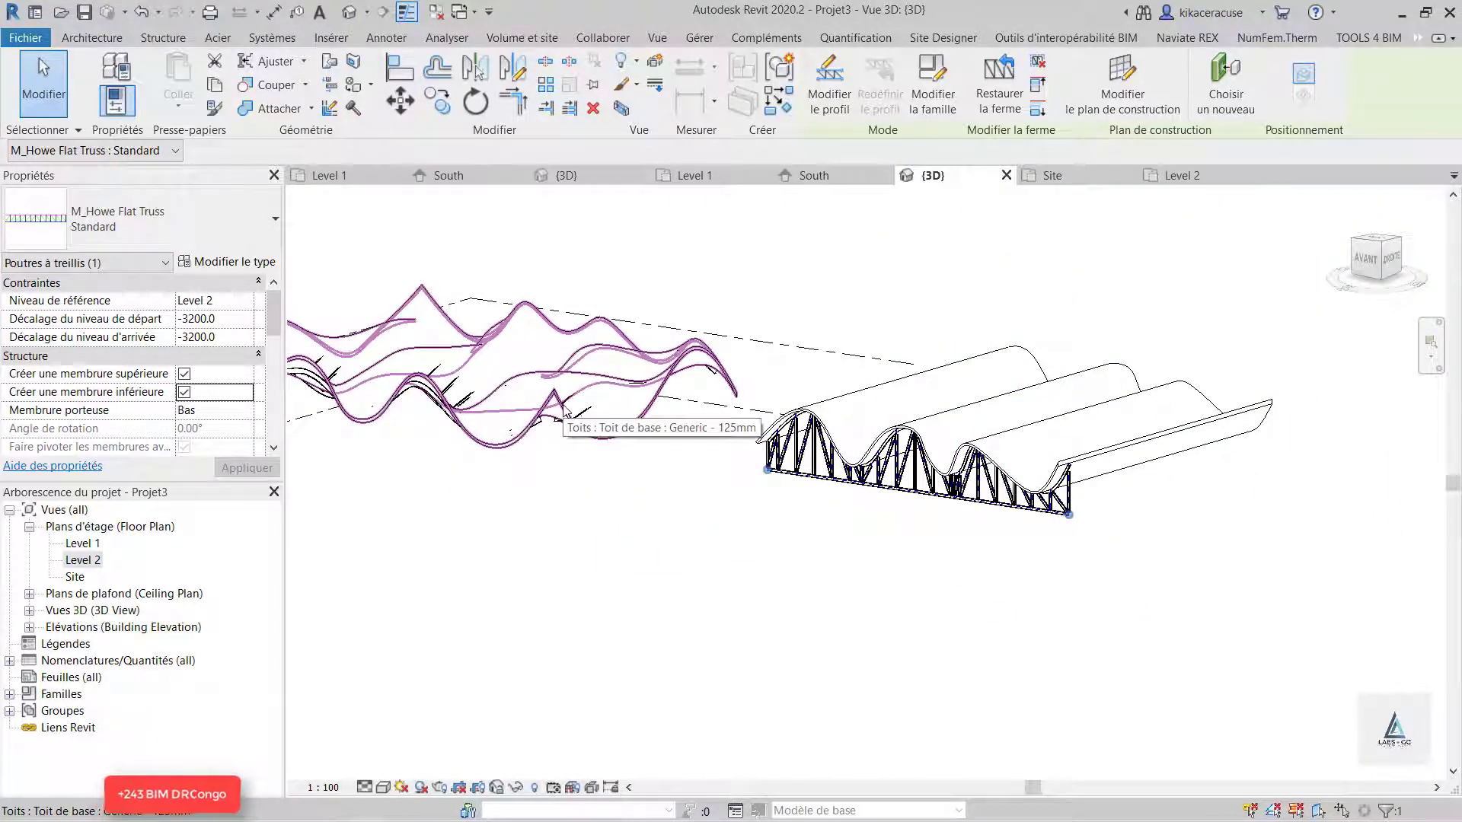
scroll(666, 386, "down", 2)
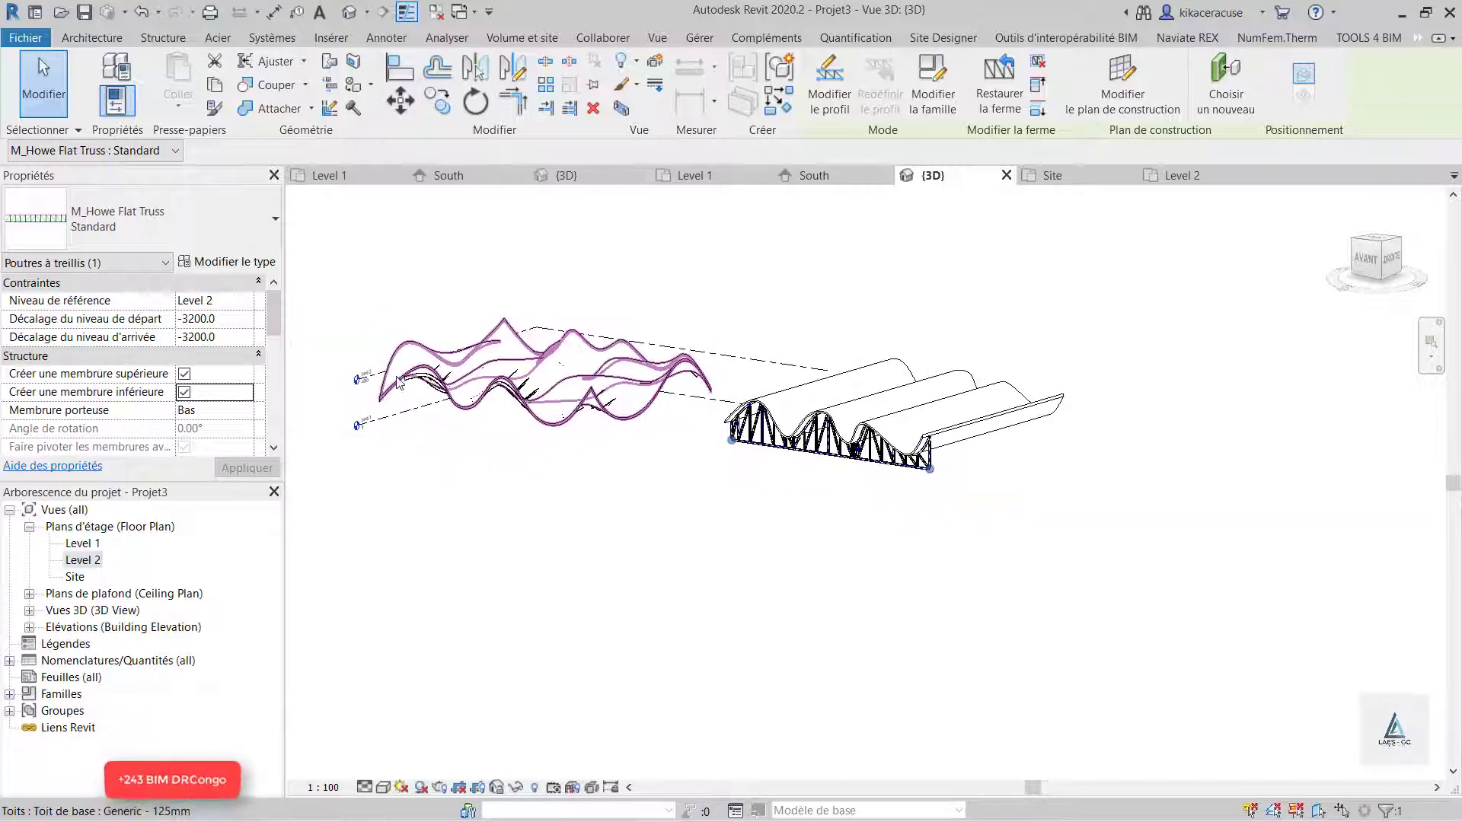
middle_click_drag(434, 387, 786, 393, "shift")
scroll(859, 418, "up", 3)
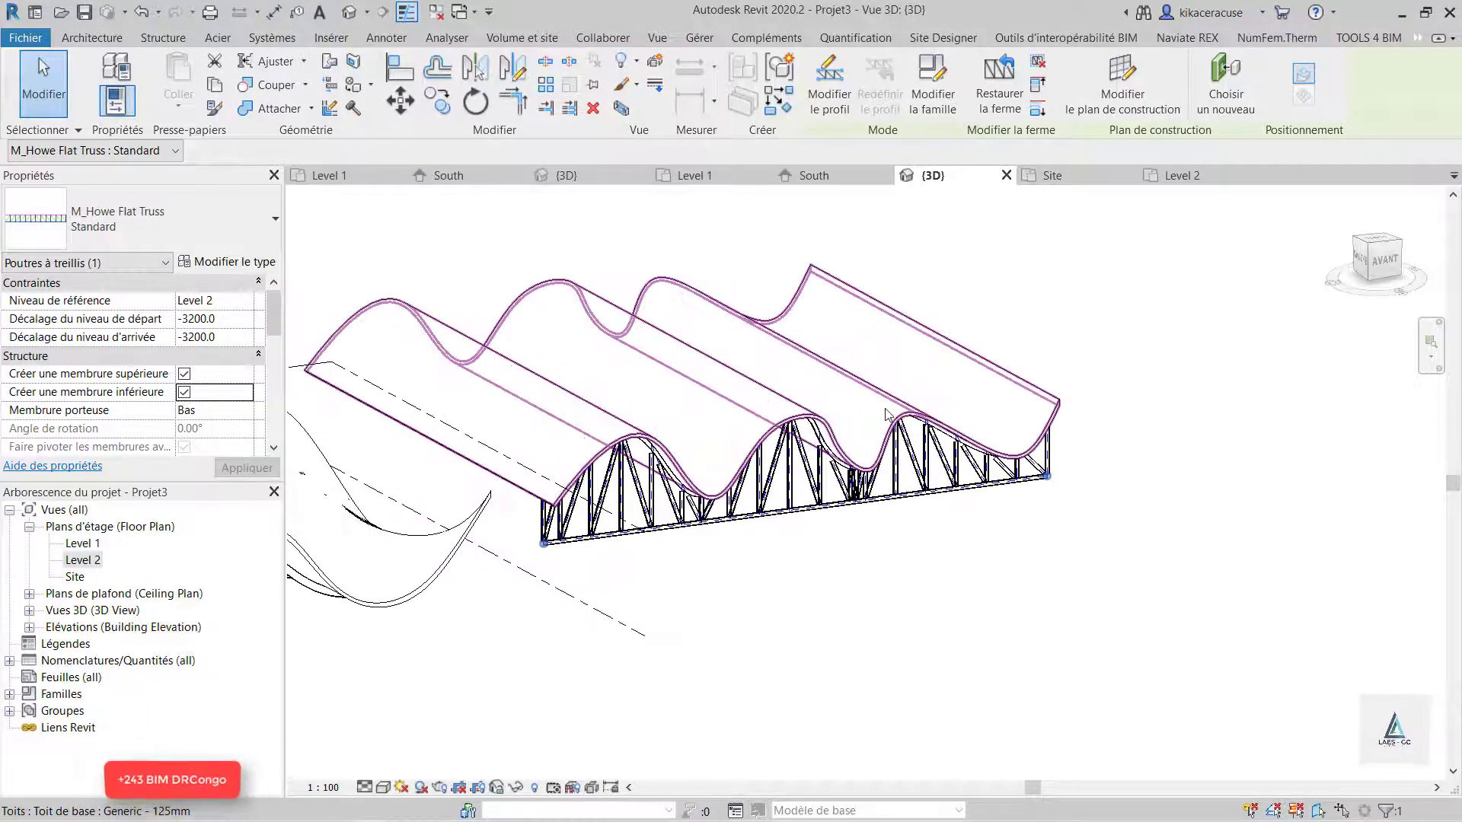
middle_click_drag(999, 468, 876, 457, "shift")
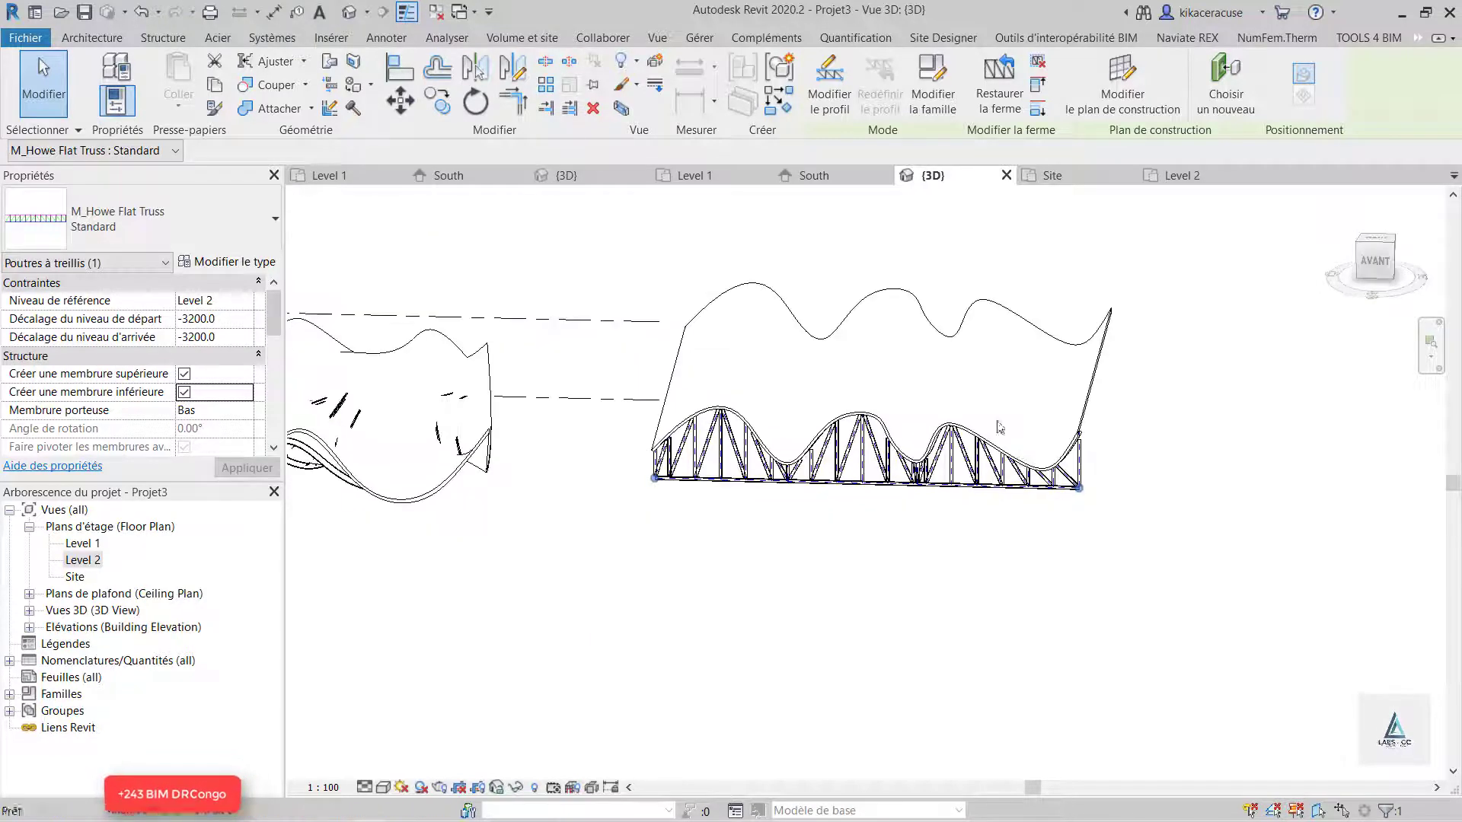
- Open the South elevation, frame the roof and its attached truss, and clear the selection
left_click(830, 176)
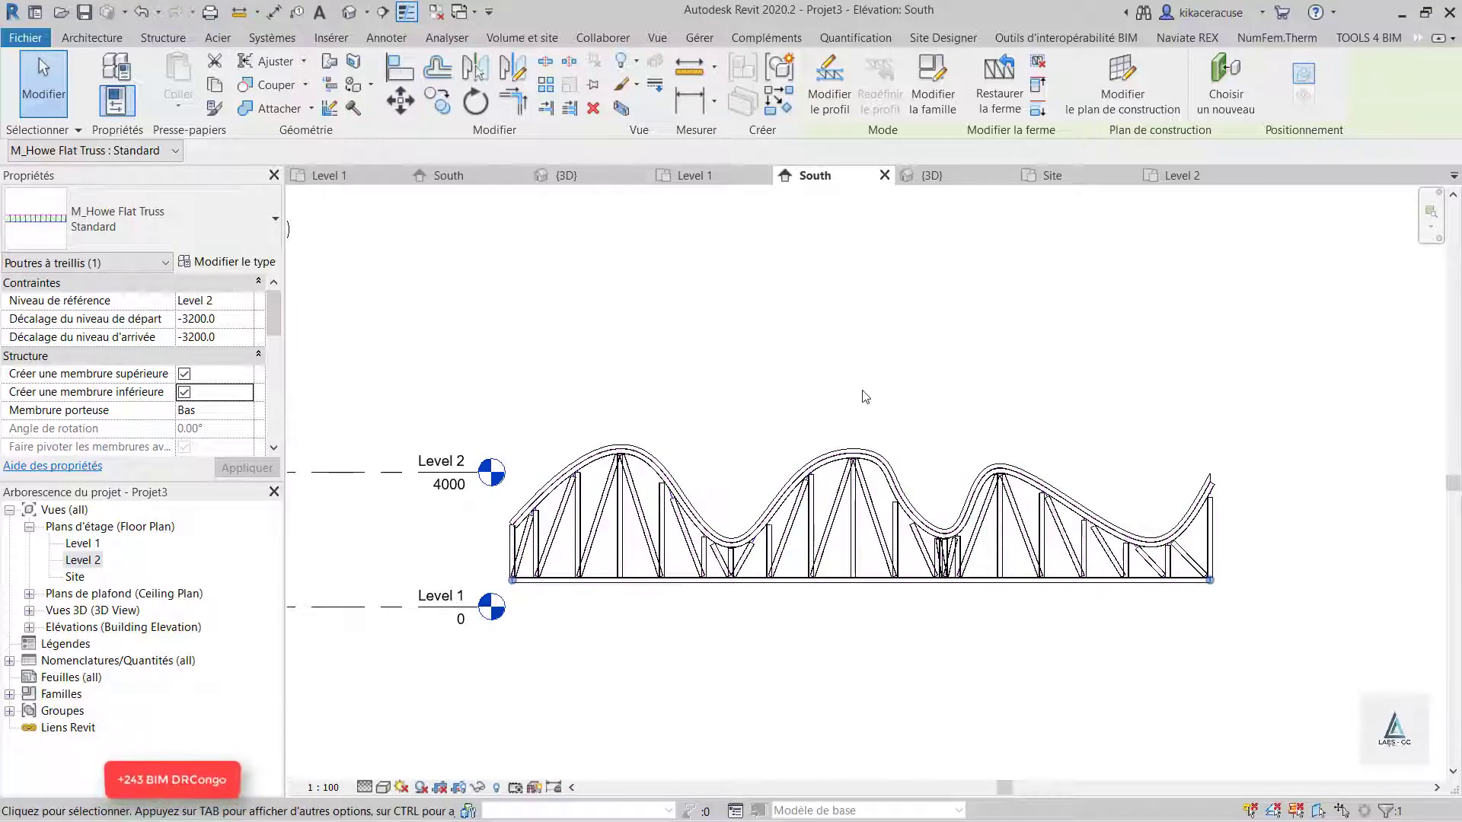
scroll(865, 397, "down", 3)
scroll(852, 414, "up", 4)
left_click(973, 374)
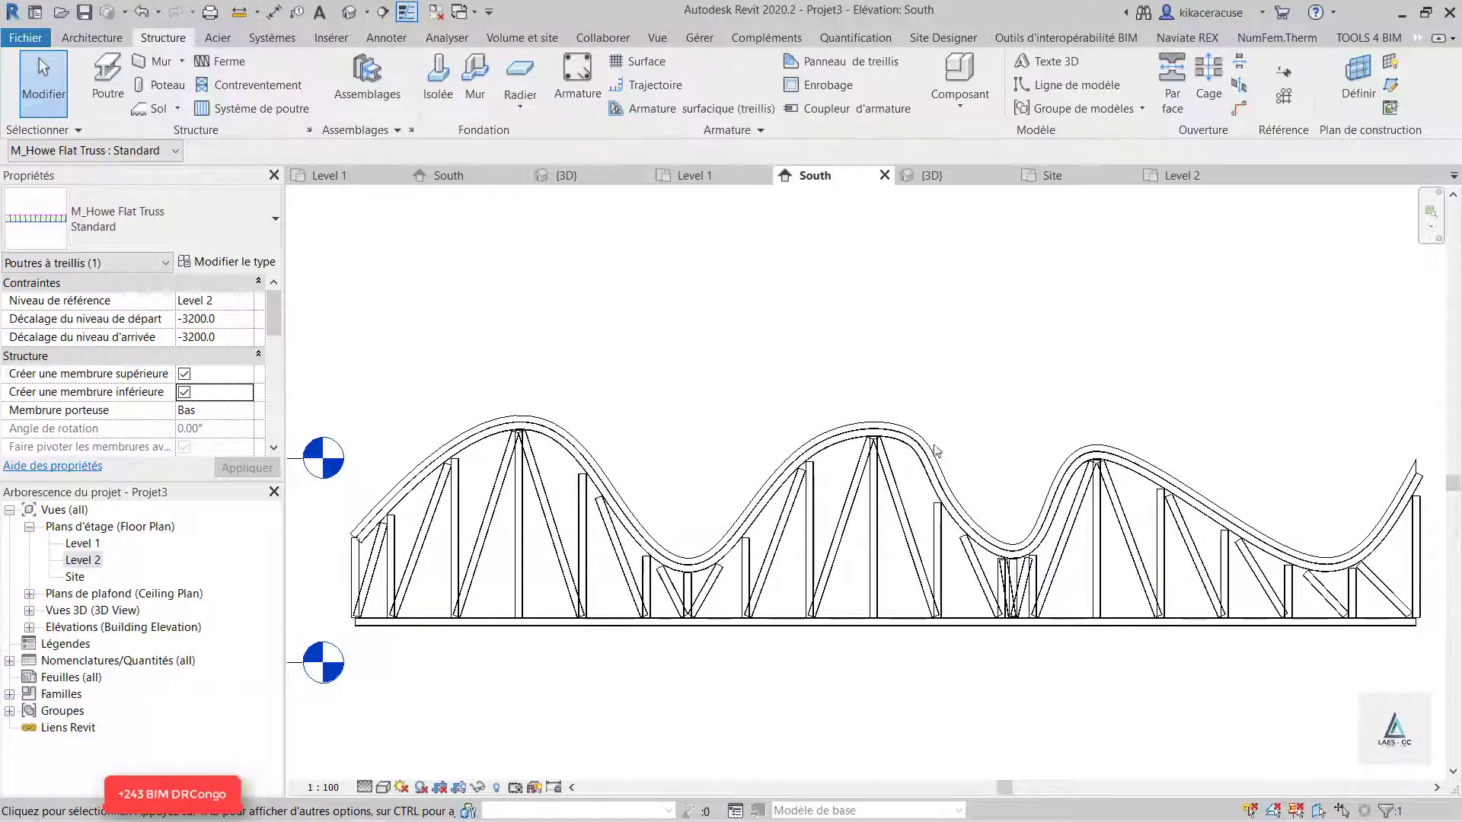
- Try the Couleurs uniformes and Ombré visual styles in the South elevation and return it to Ligne cachée
left_click(936, 454)
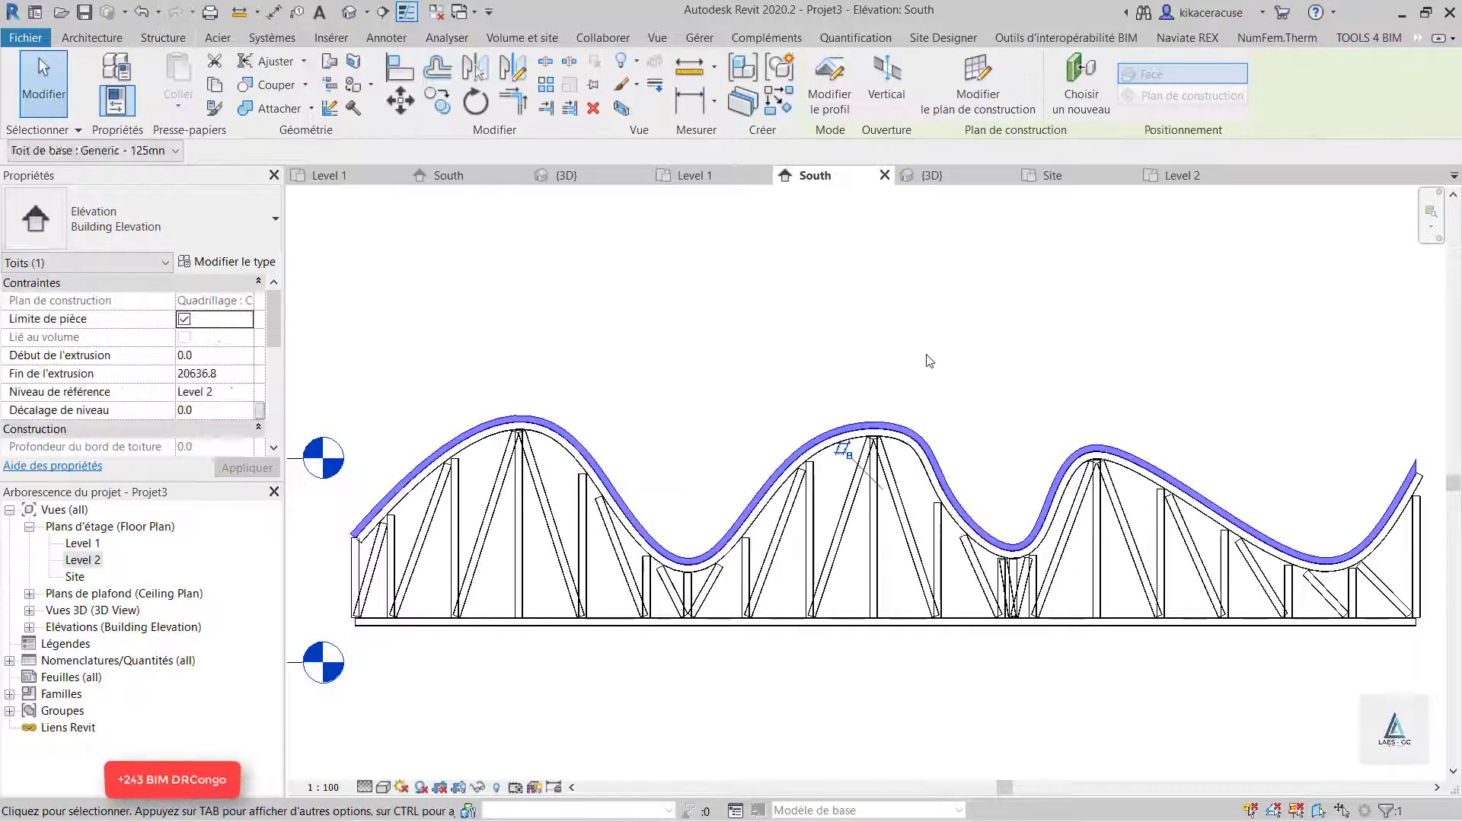
left_click(378, 754)
left_click(383, 787)
left_click(427, 732)
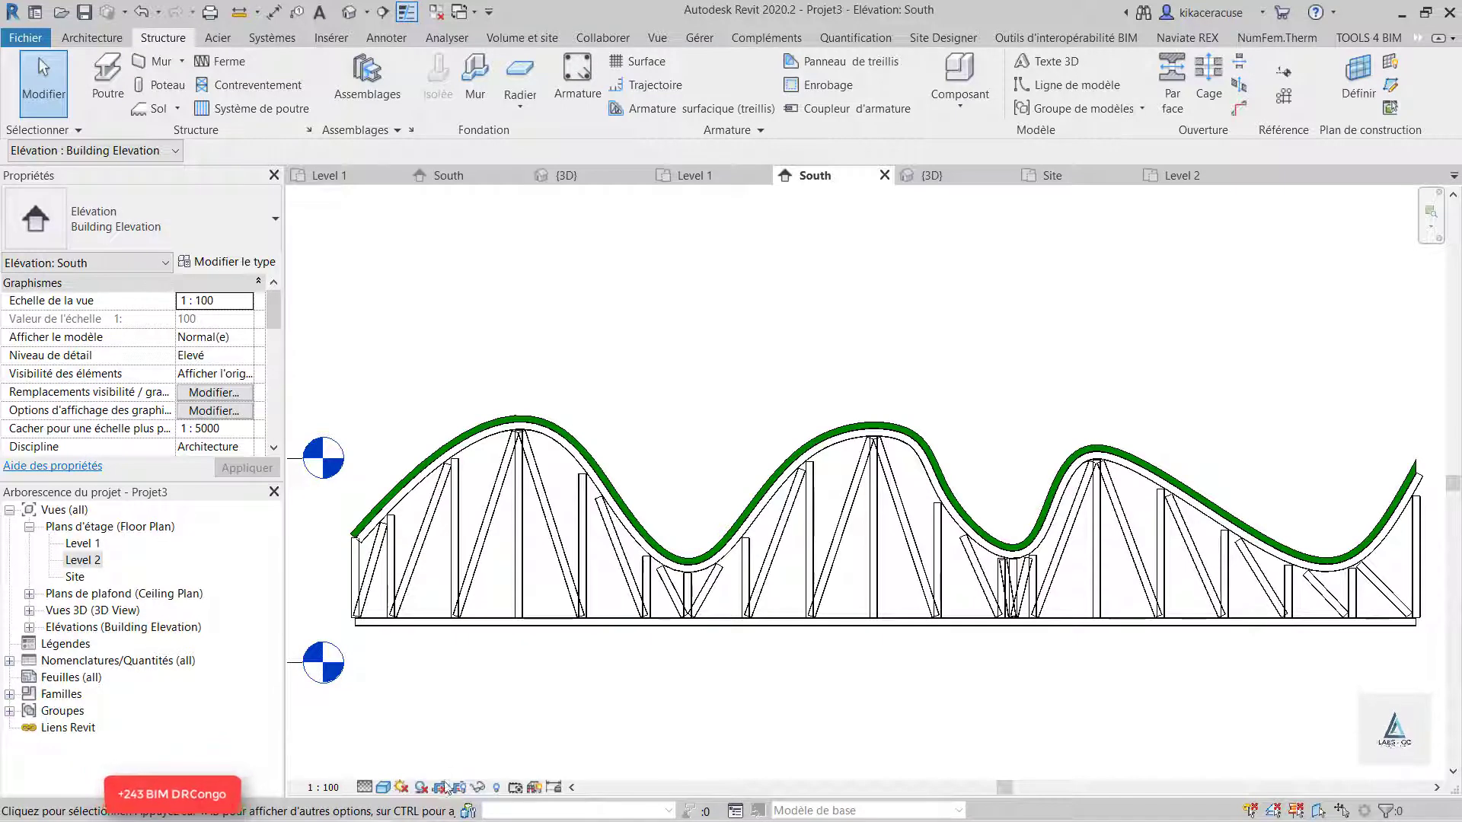
left_click(383, 788)
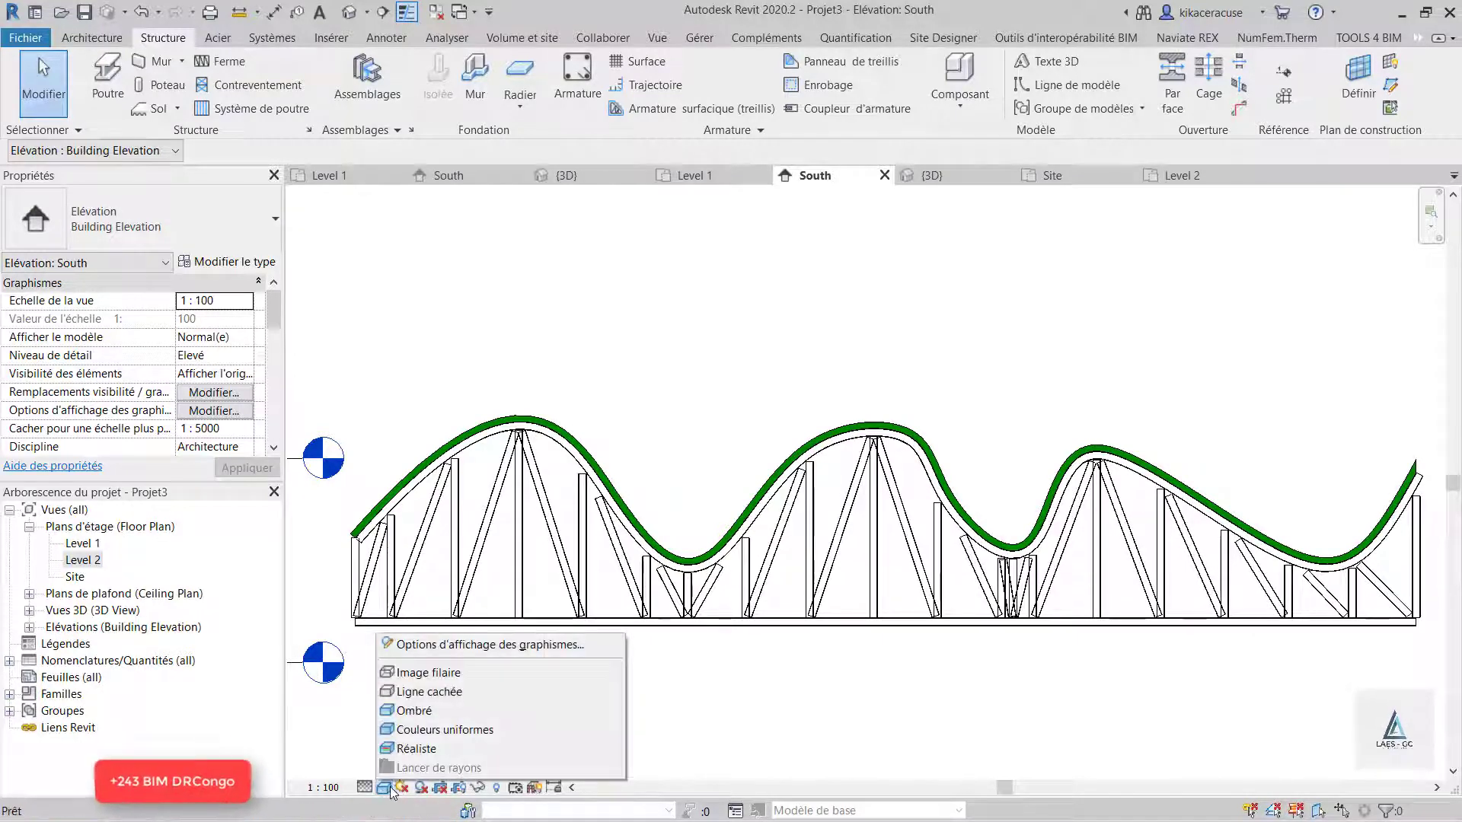
left_click(424, 713)
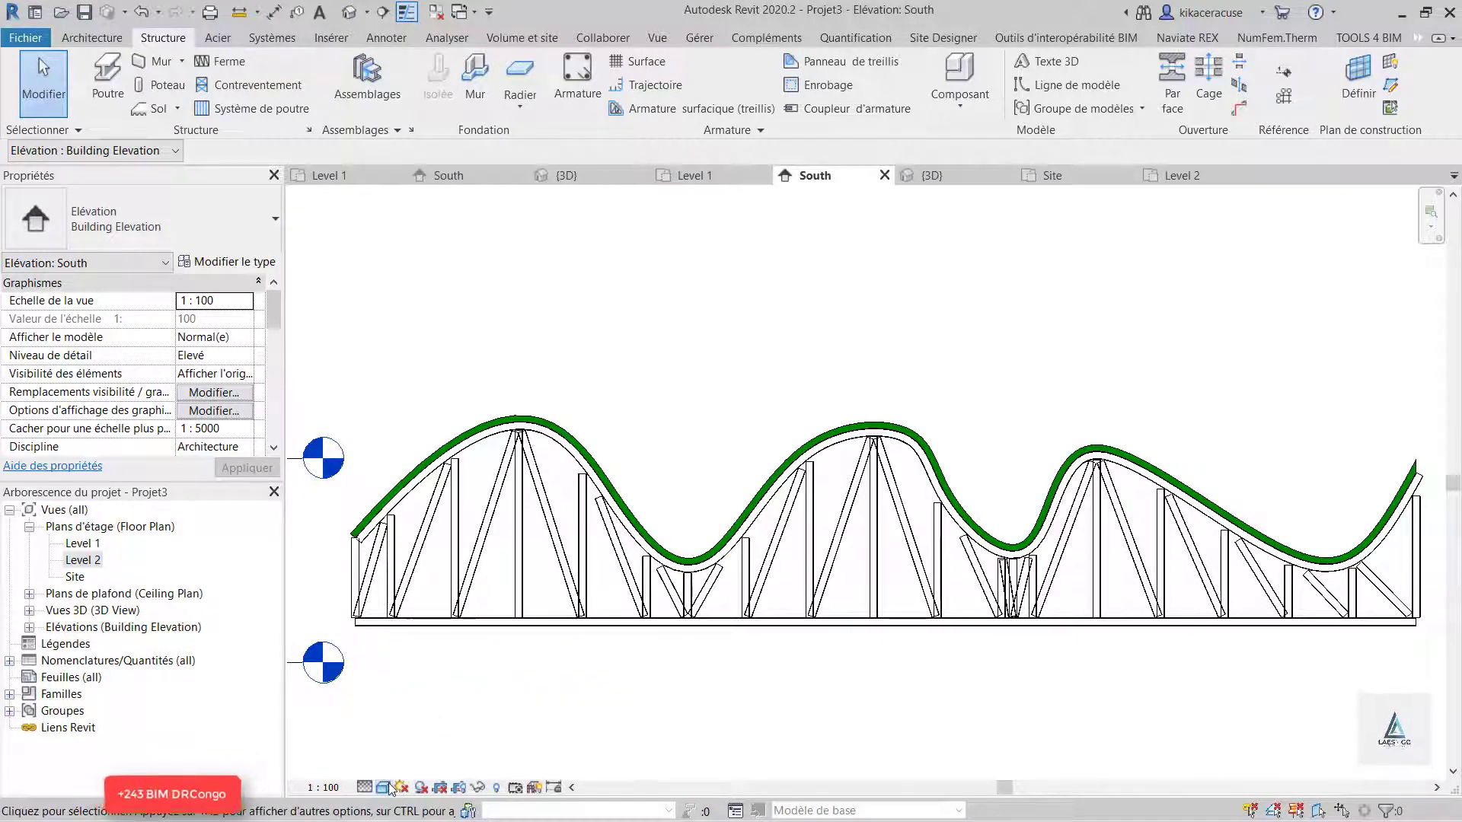
left_click(384, 788)
left_click(438, 693)
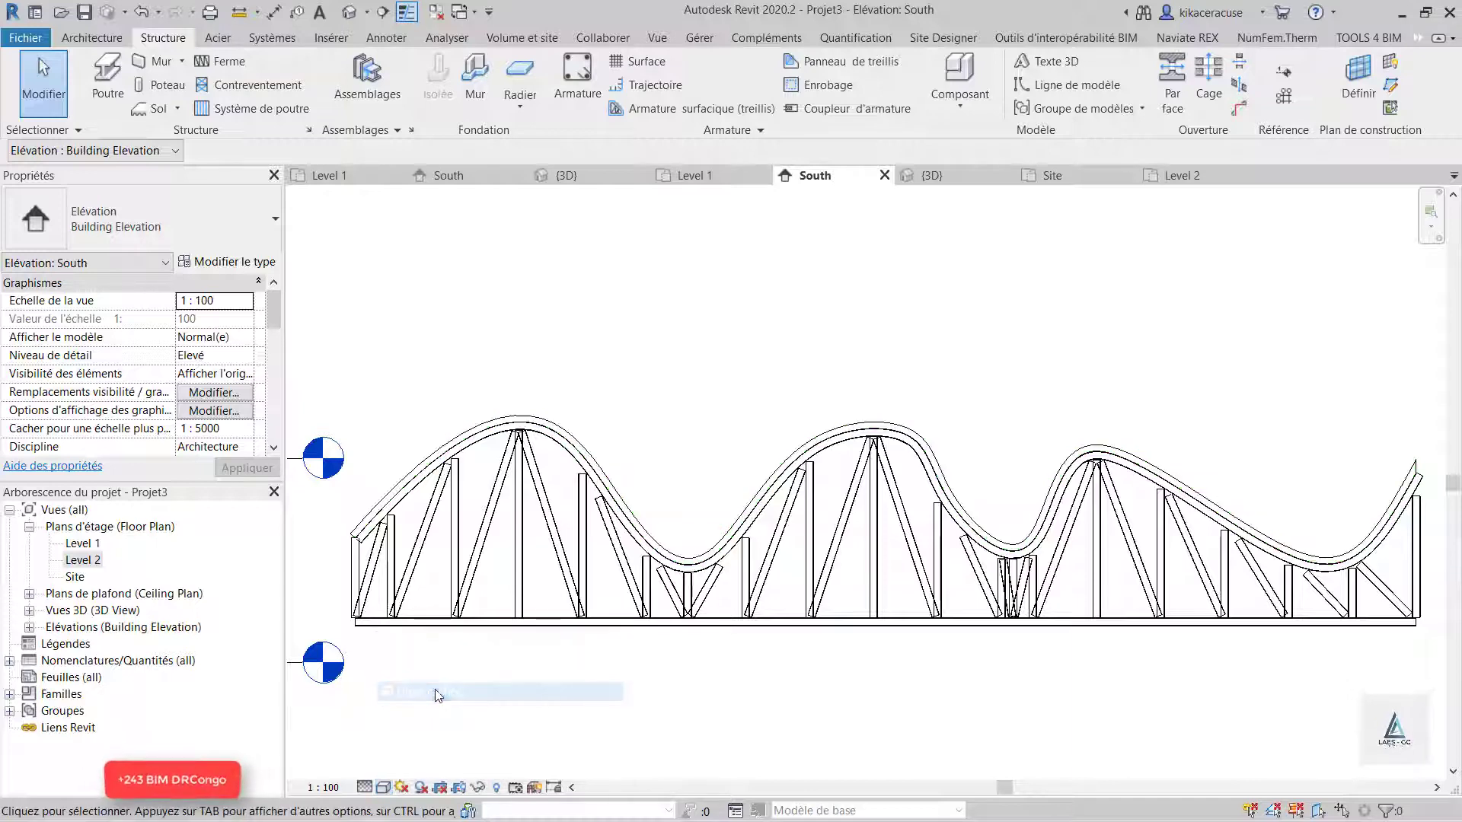
- Edit the wavy roof's profile, shifting the middle wave's control points toward the first wave and raising the valley point before the third wave
left_click(848, 430)
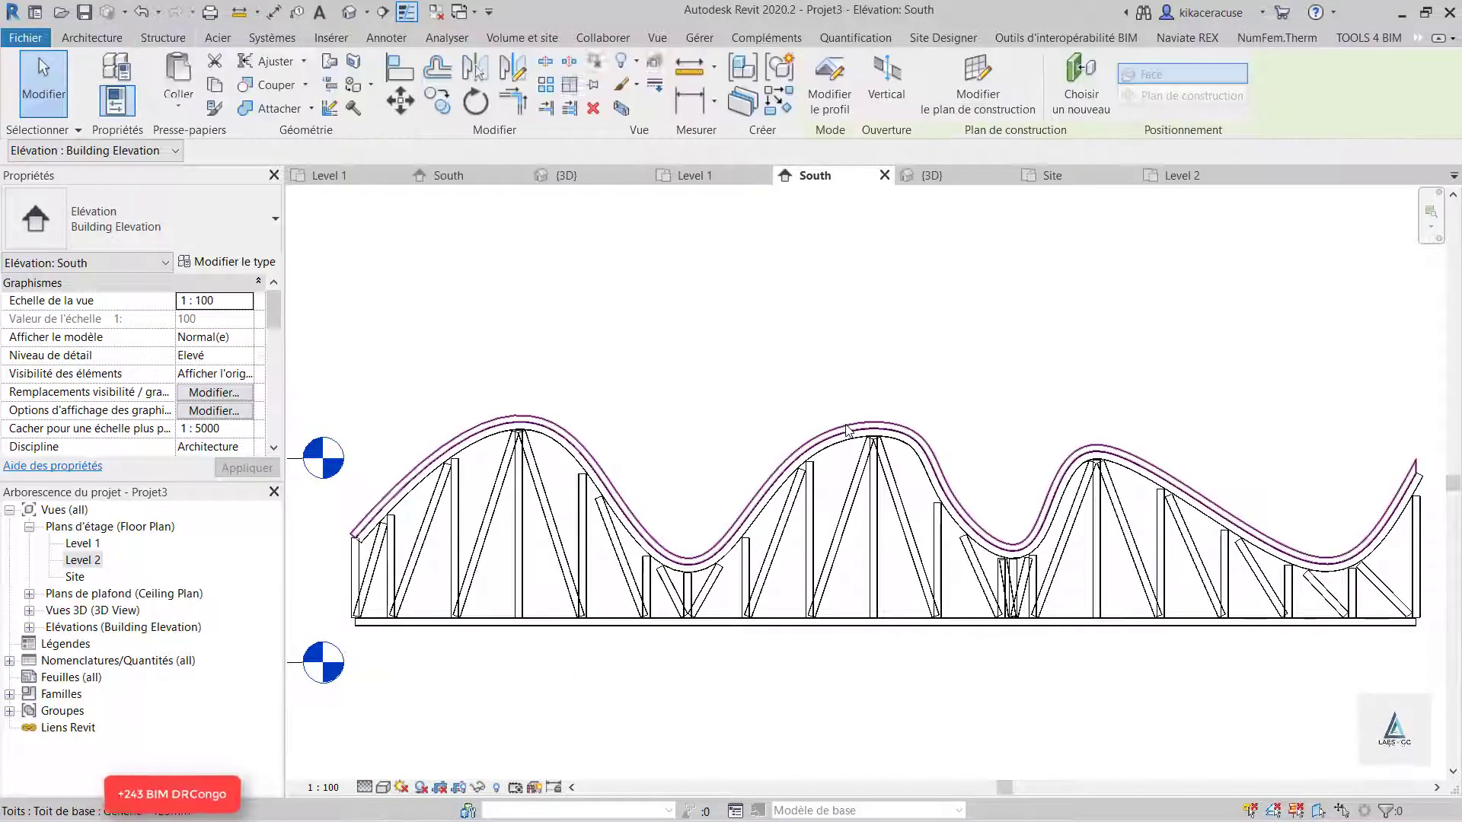
left_click(827, 86)
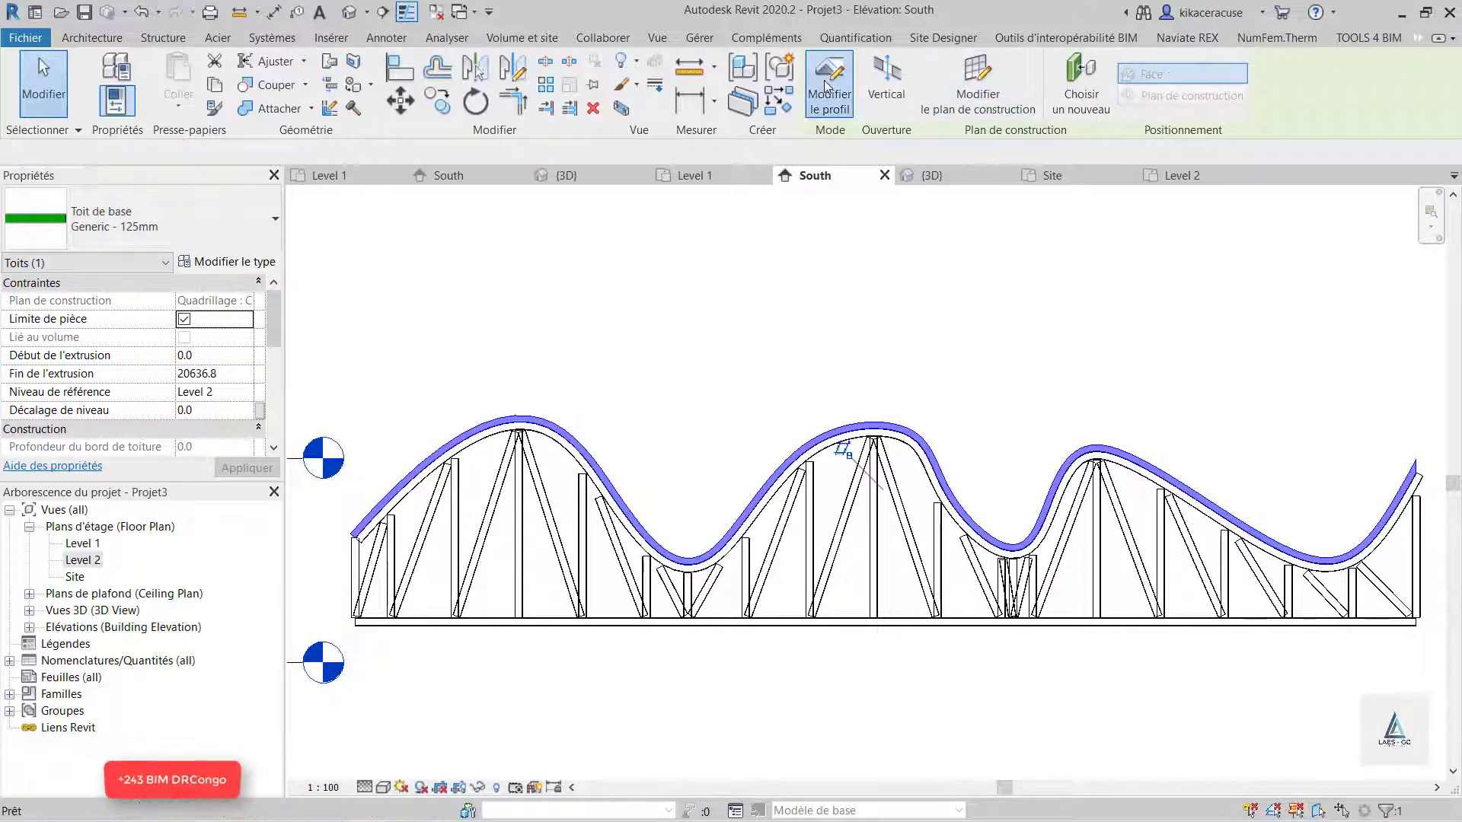
left_click(864, 429)
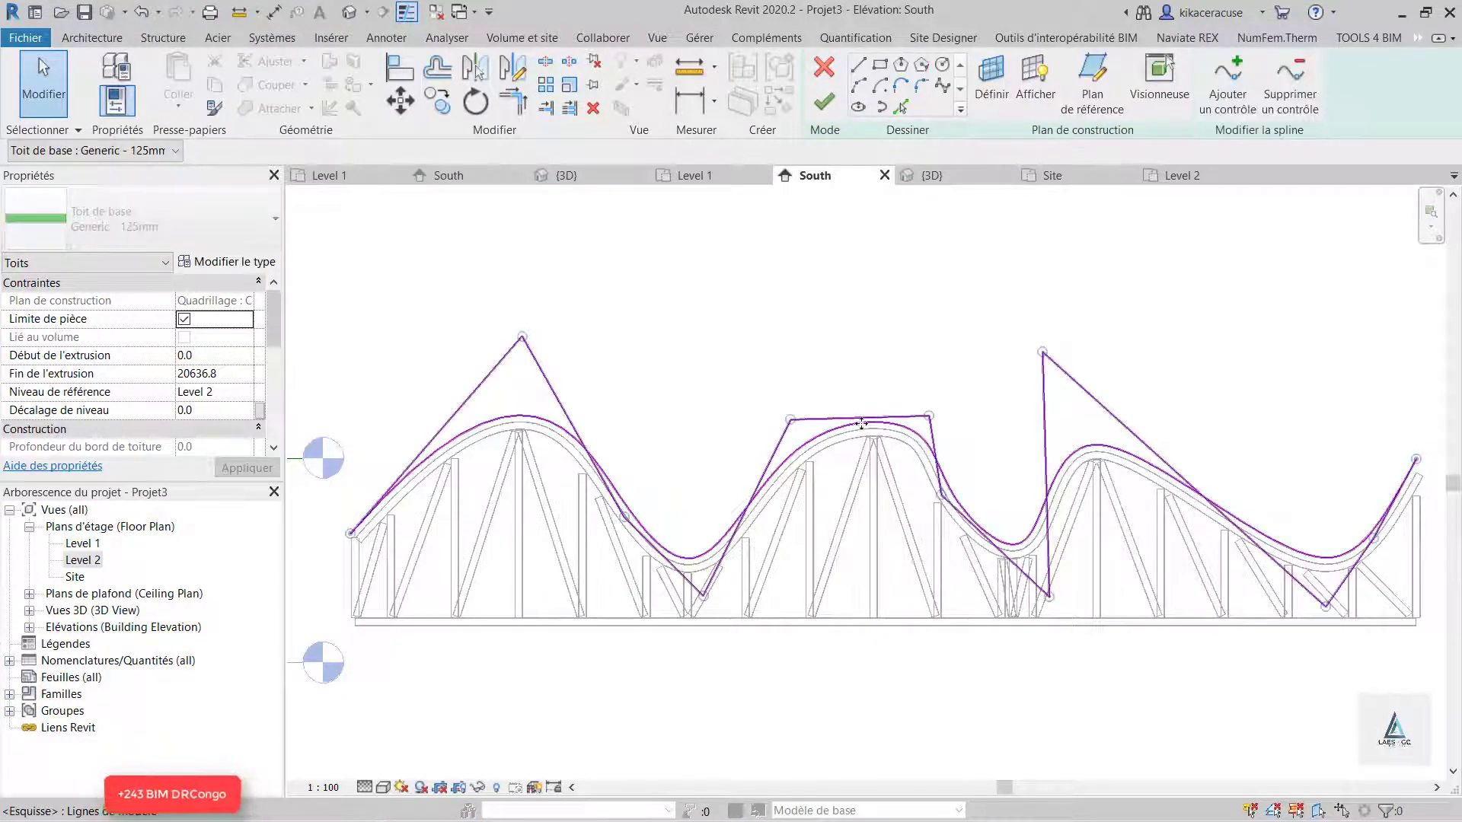
left_click_drag(791, 419, 703, 443)
left_click_drag(929, 416, 806, 424)
left_click(805, 425)
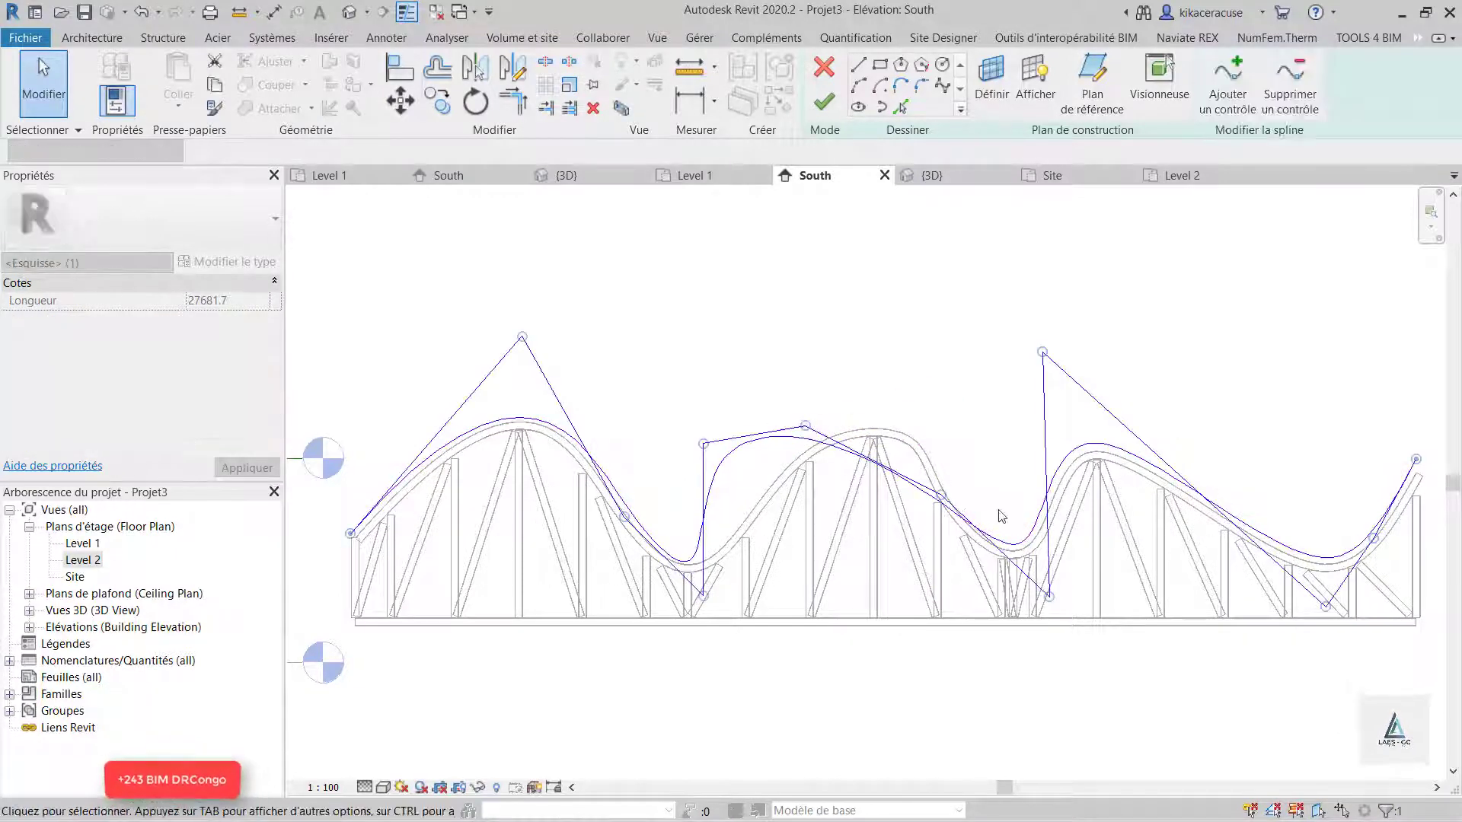
mouse_move(942, 496)
left_mouse_down()
mouse_move(963, 472)
mouse_move(924, 473)
mouse_move(935, 480)
left_mouse_up()
left_click(1043, 593)
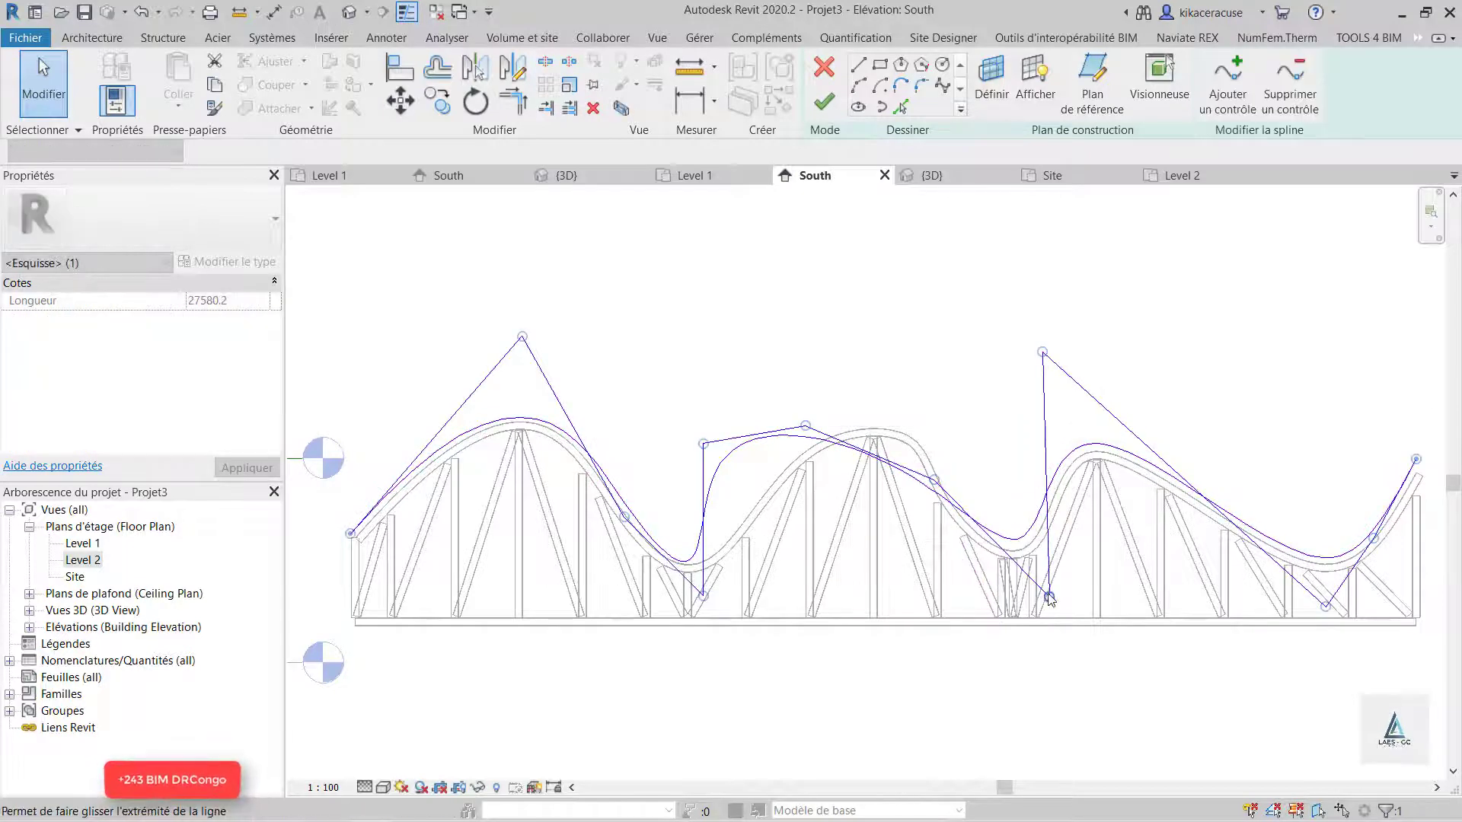
left_click_drag(1049, 596, 1024, 565)
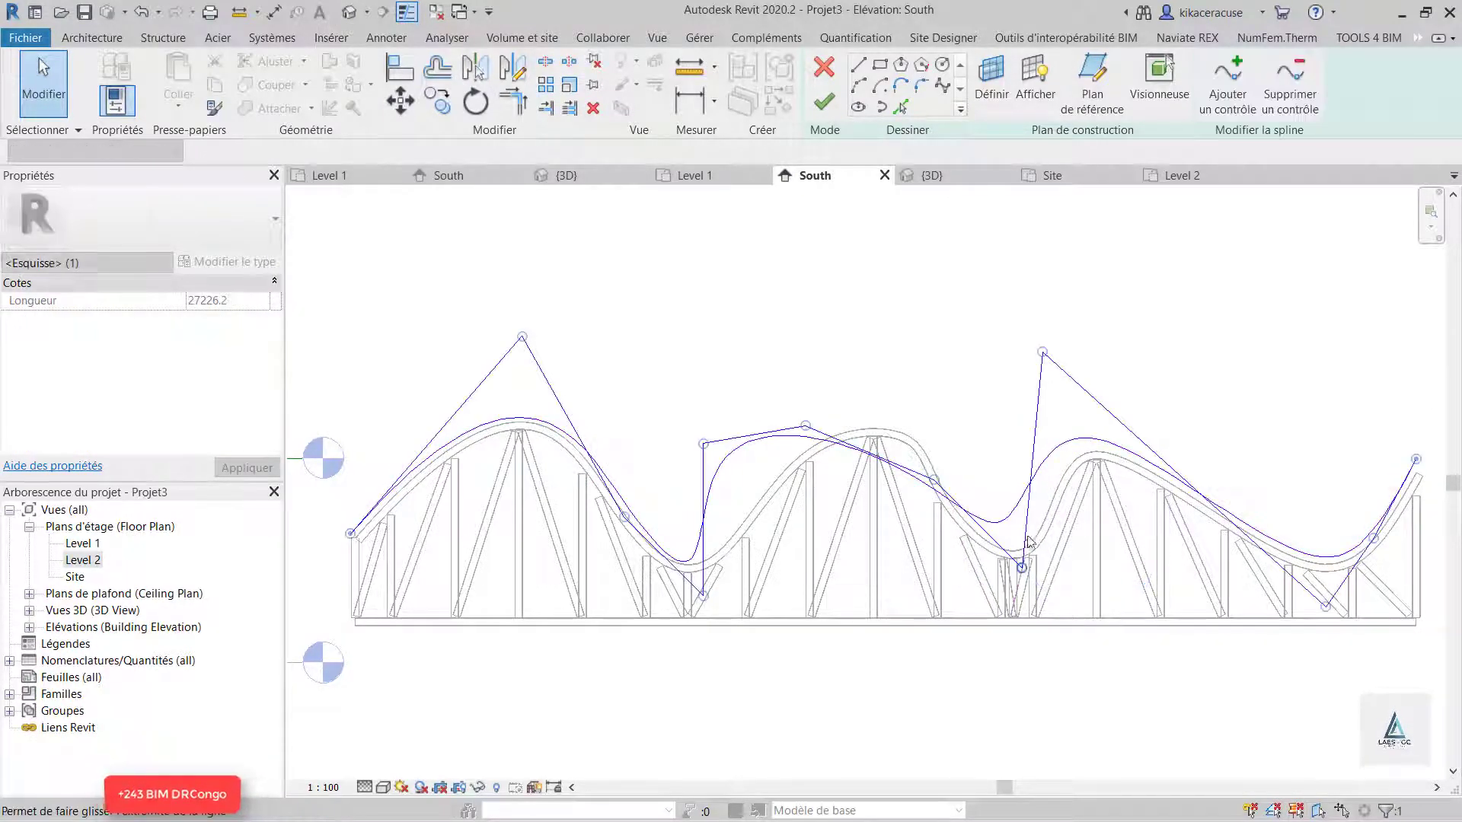
- Try raising the third wave's peak control point and adjusting the control point of the last valley
left_click_drag(1045, 355, 988, 285)
scroll(852, 383, "down", 2)
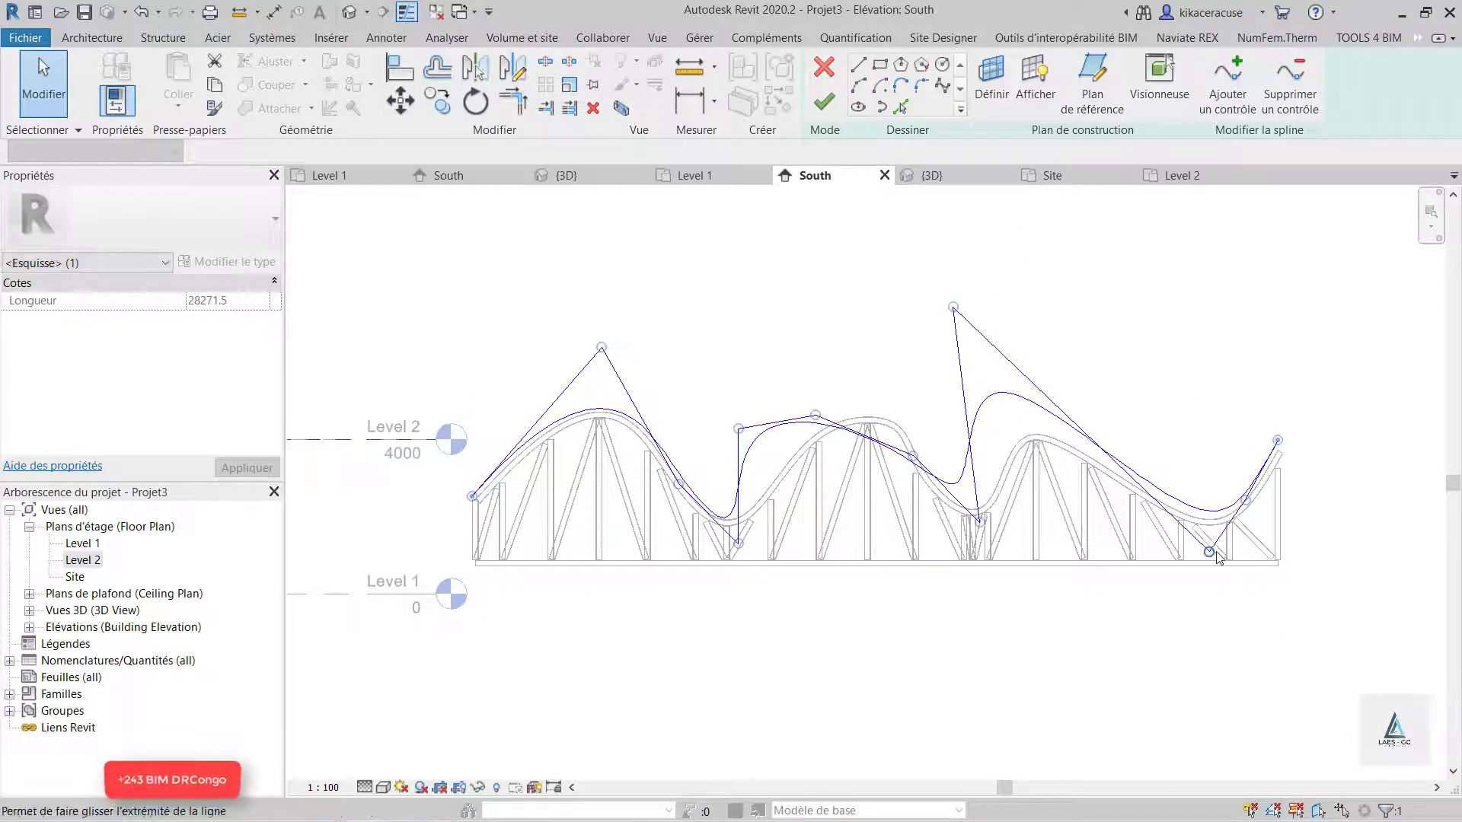
left_click_drag(1217, 556, 1207, 543)
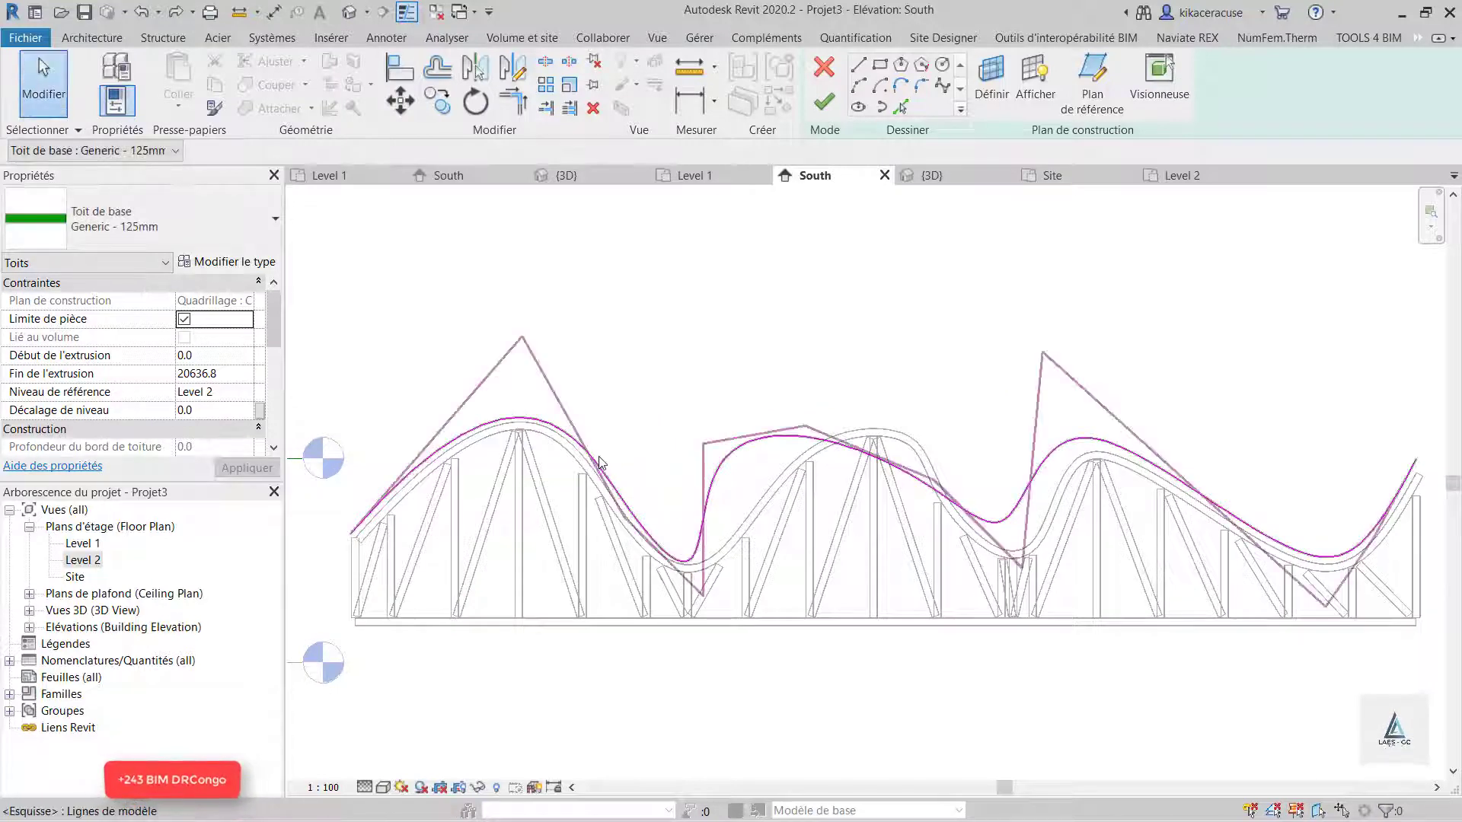
- Move the first wave's peak control point outward and slightly lower, and finish the roof profile edit
left_click(599, 462)
left_click_drag(522, 336, 460, 350)
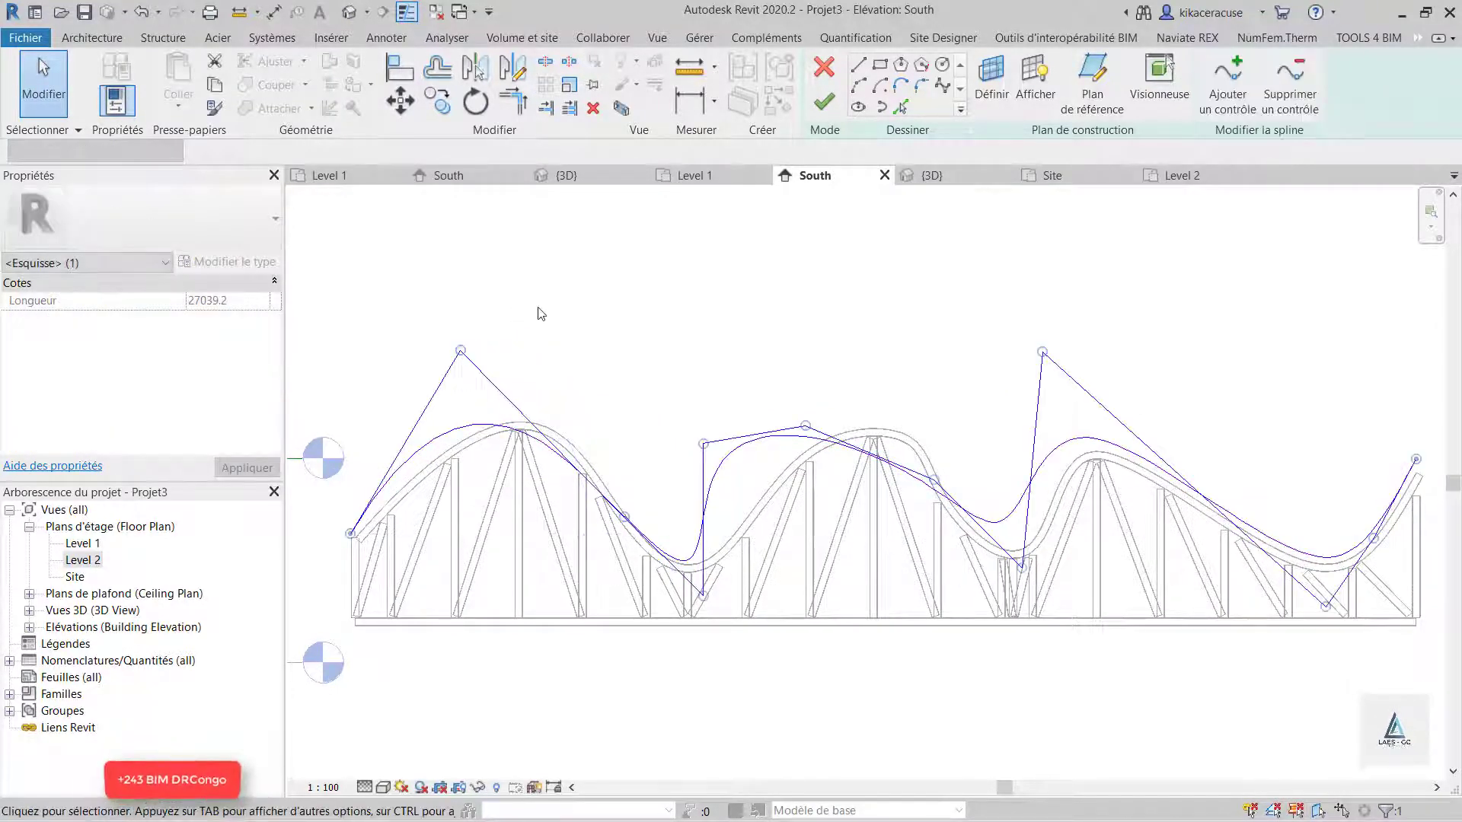
left_click(825, 102)
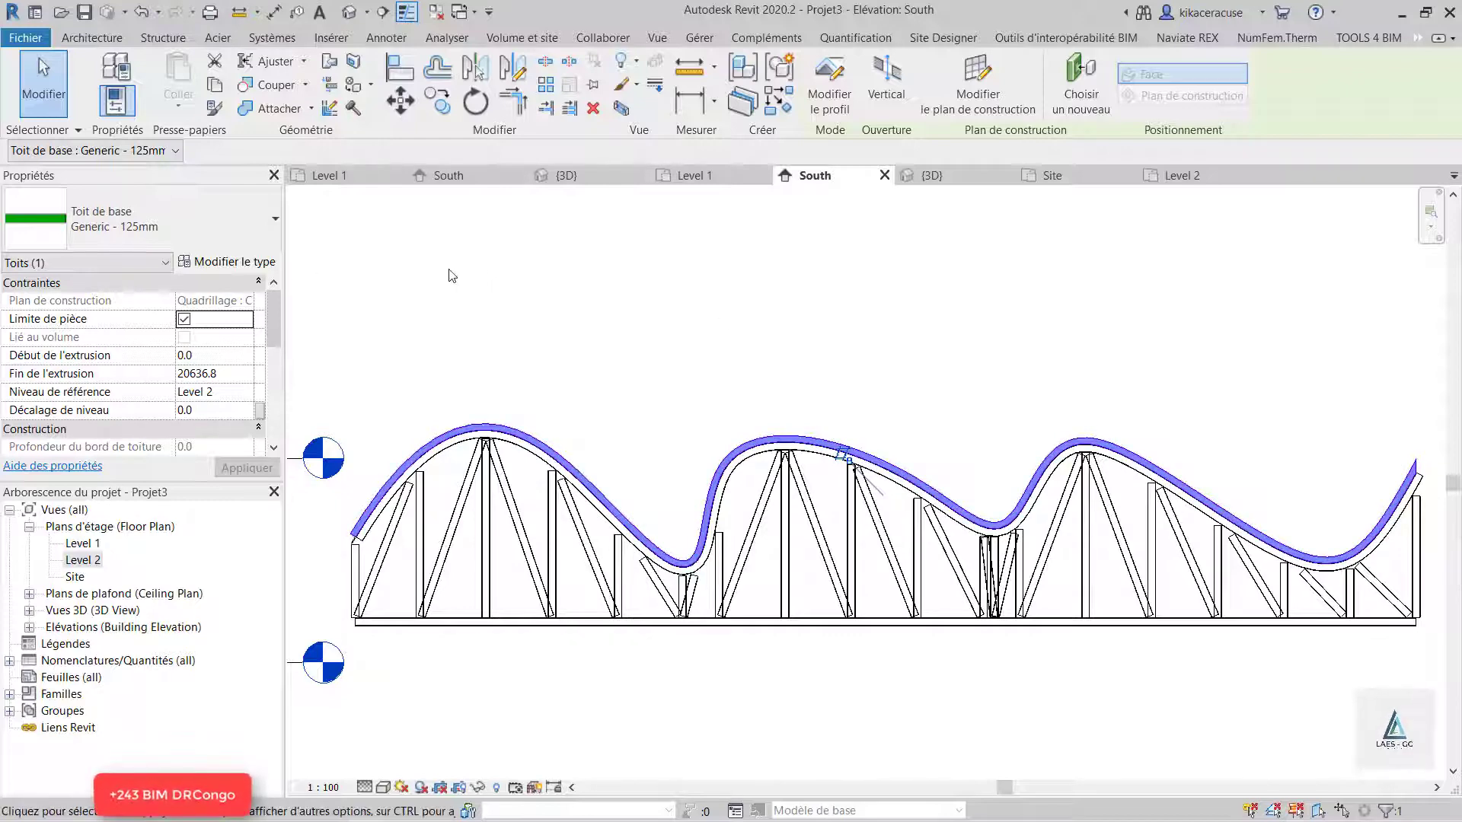
- Array the Howe flat truss in the Level 2 plan as a group of 7, the last one near the roof's far edge
left_click(351, 16)
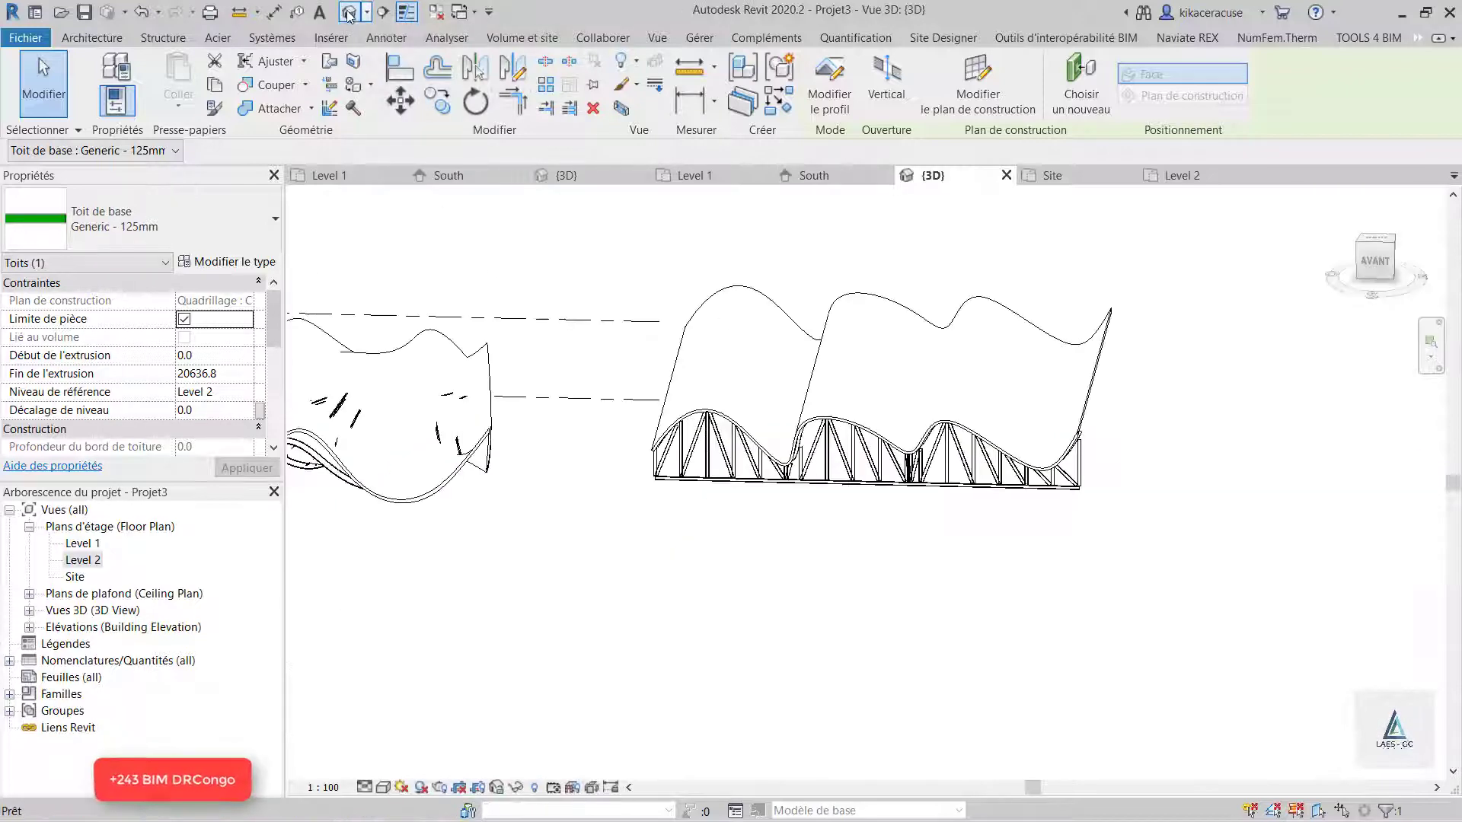
middle_click_drag(1126, 515, 1075, 506, "shift")
scroll(1007, 517, "up", 5)
left_click_drag(1251, 681, 918, 498)
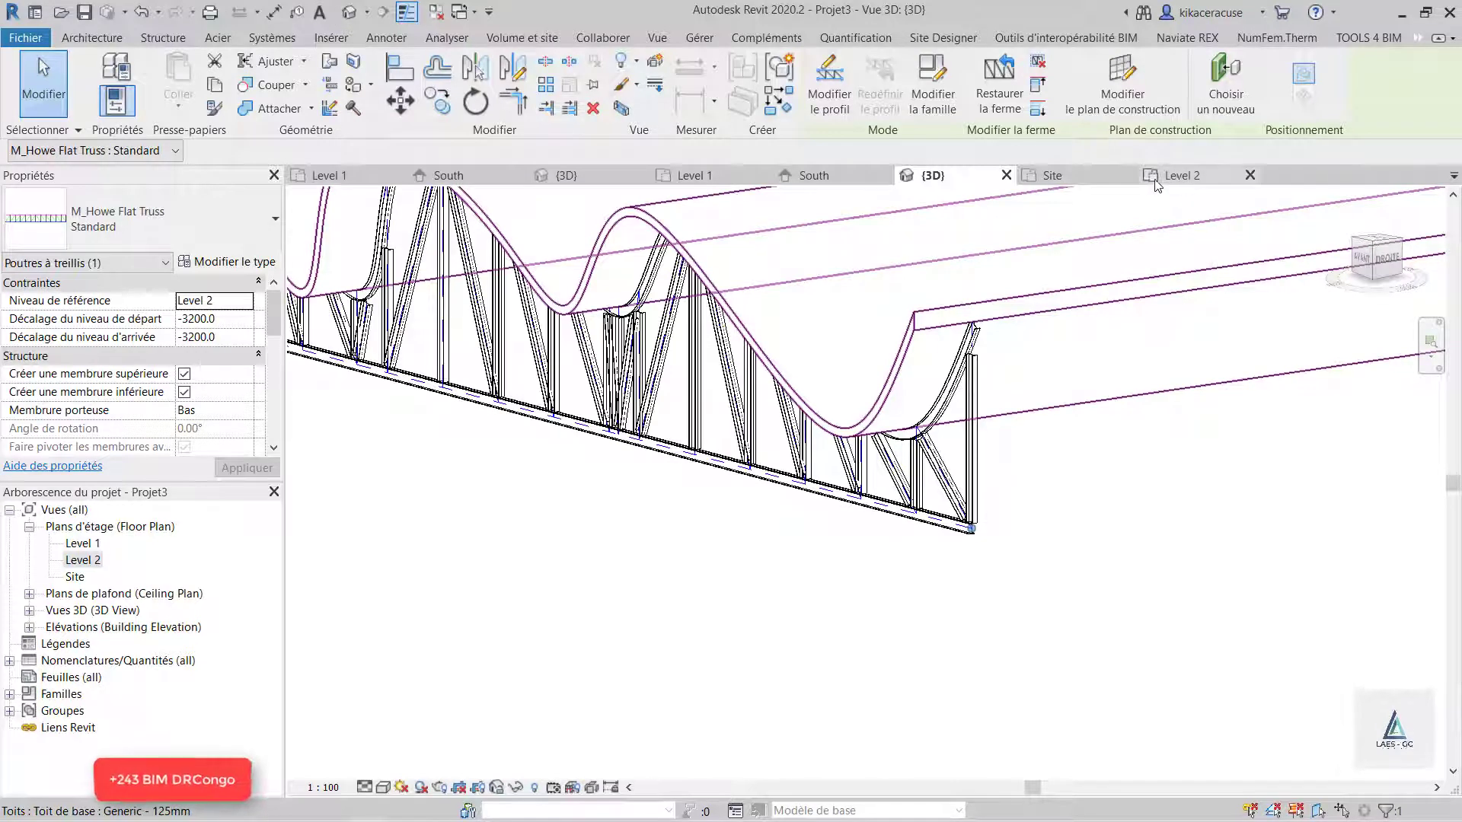
left_click(1182, 179)
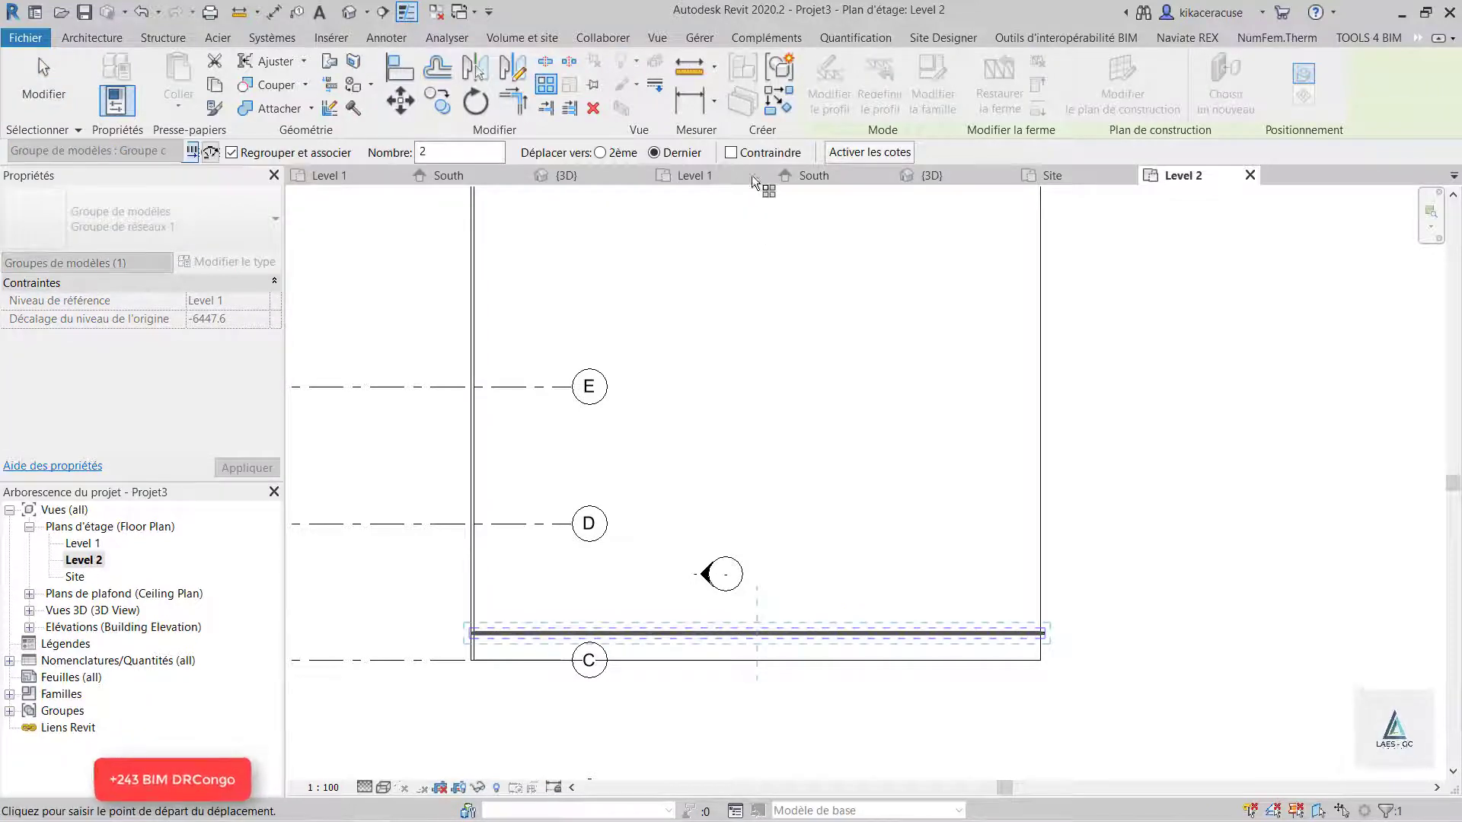
scroll(838, 651, "down", 2)
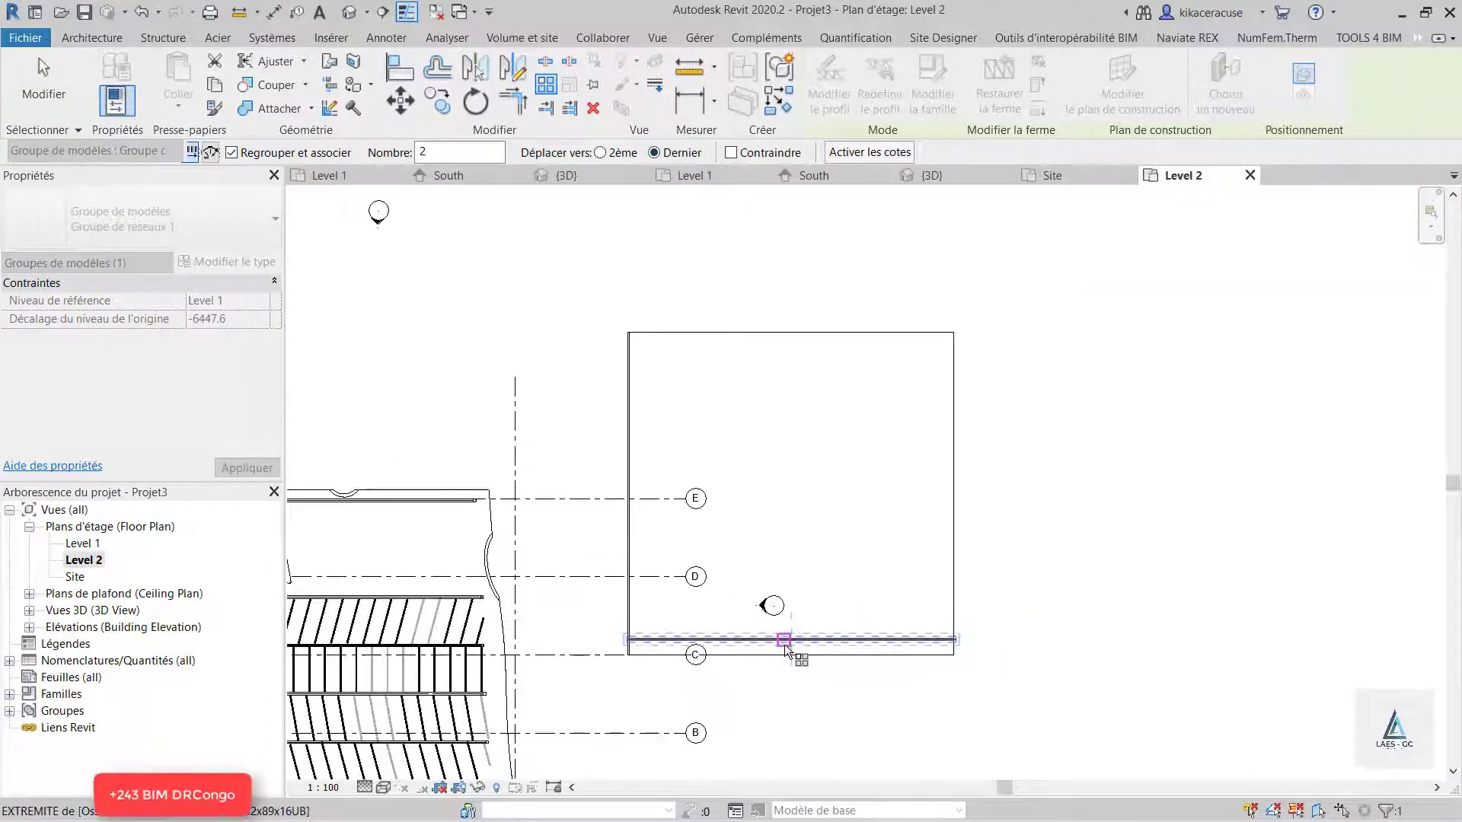
left_click(796, 642)
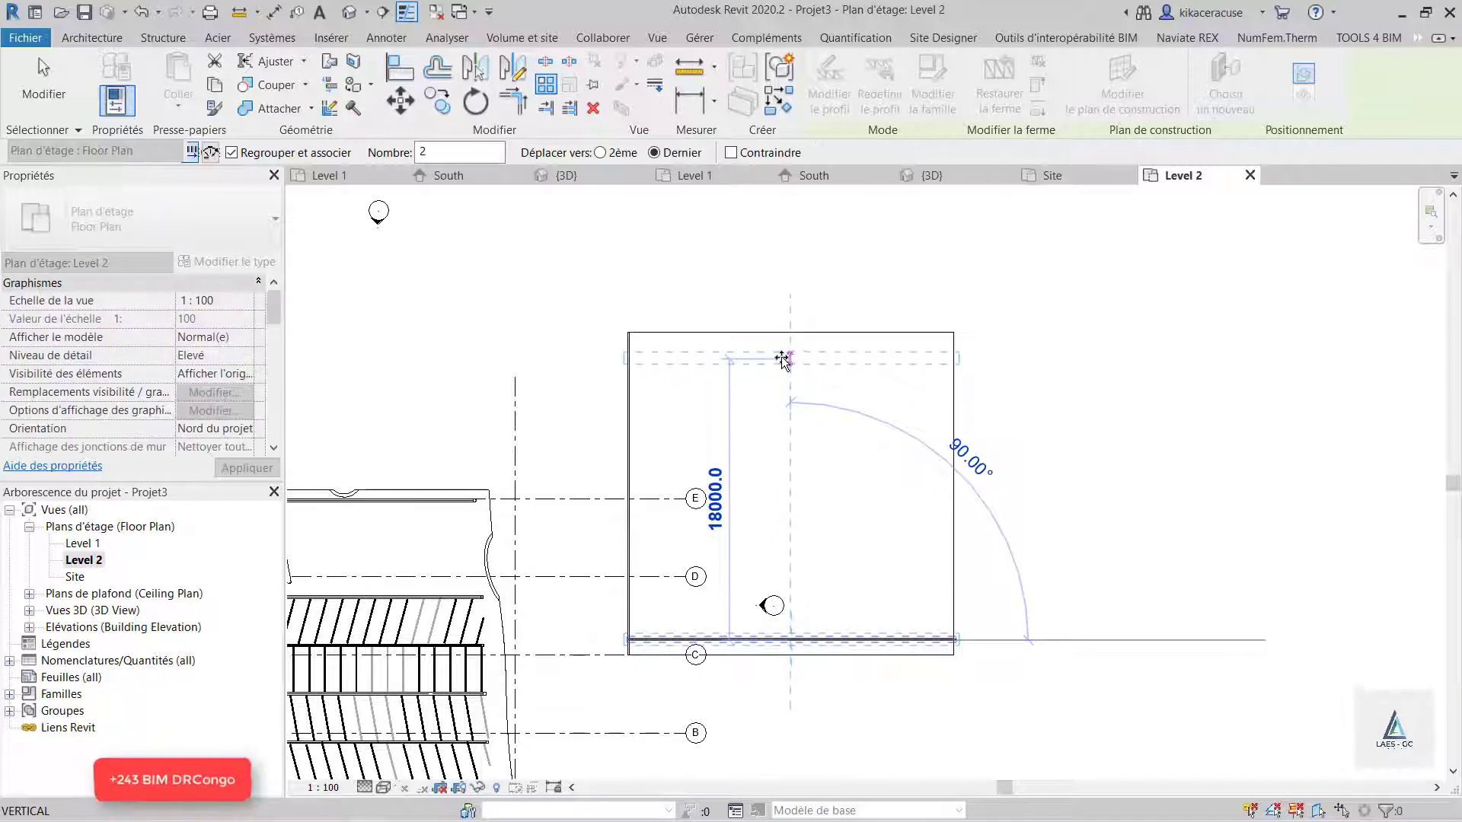
left_click(785, 344)
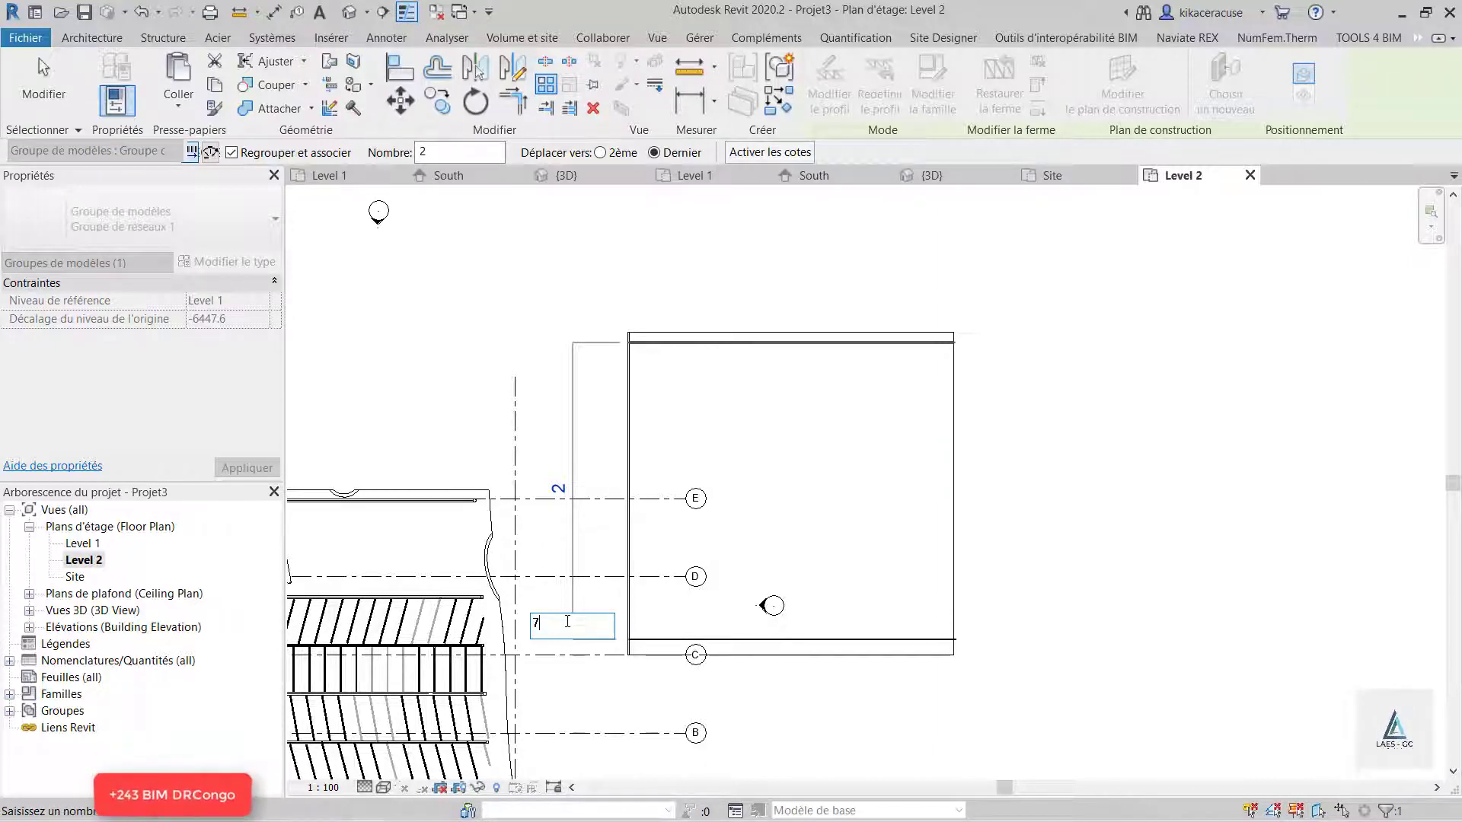
key("Return")
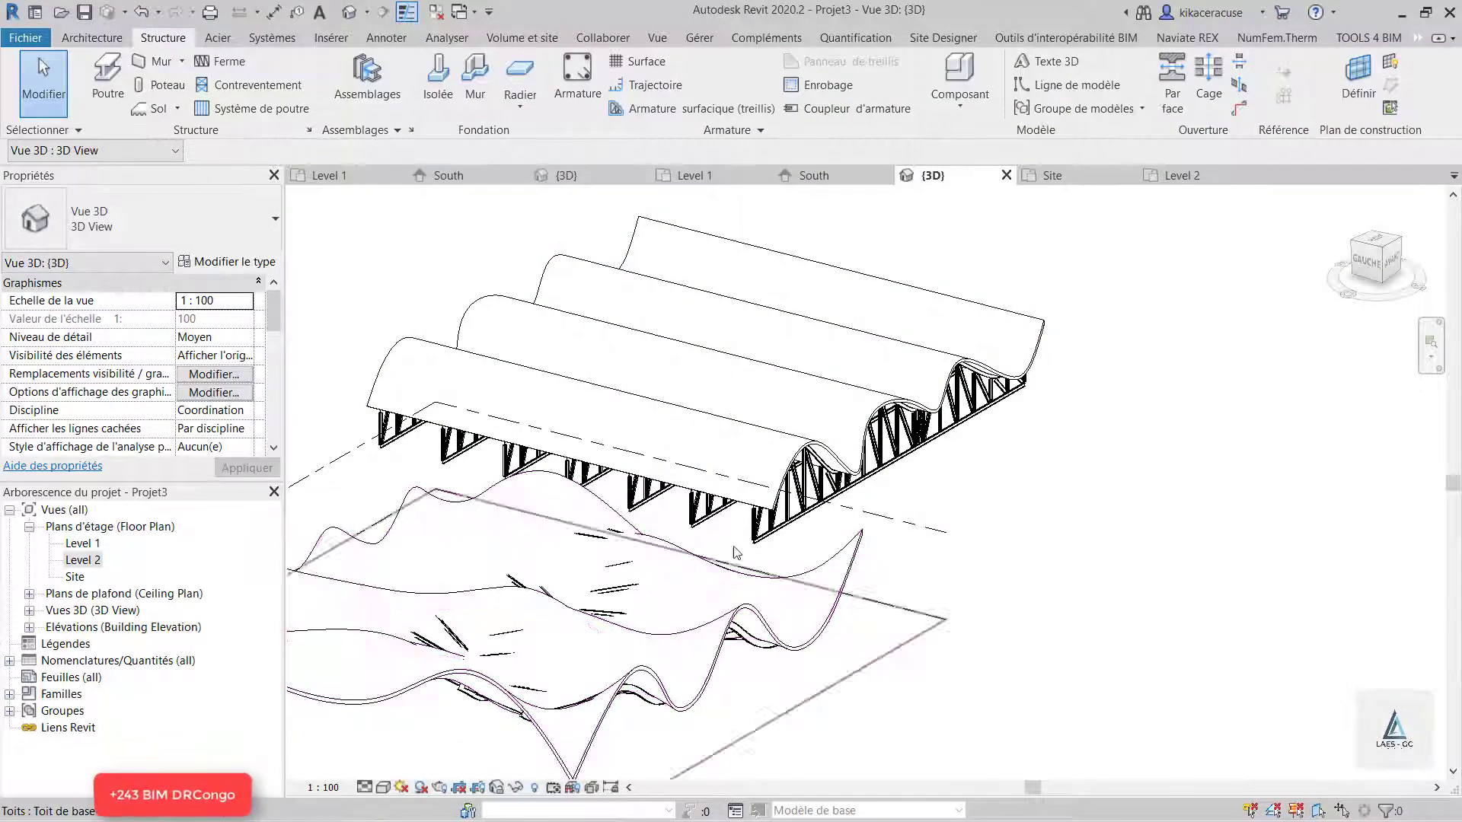
- Check the row of trusses beneath the wavy roof in the 3D view and set its visual style to Ombré
scroll(385, 433, "up", 5)
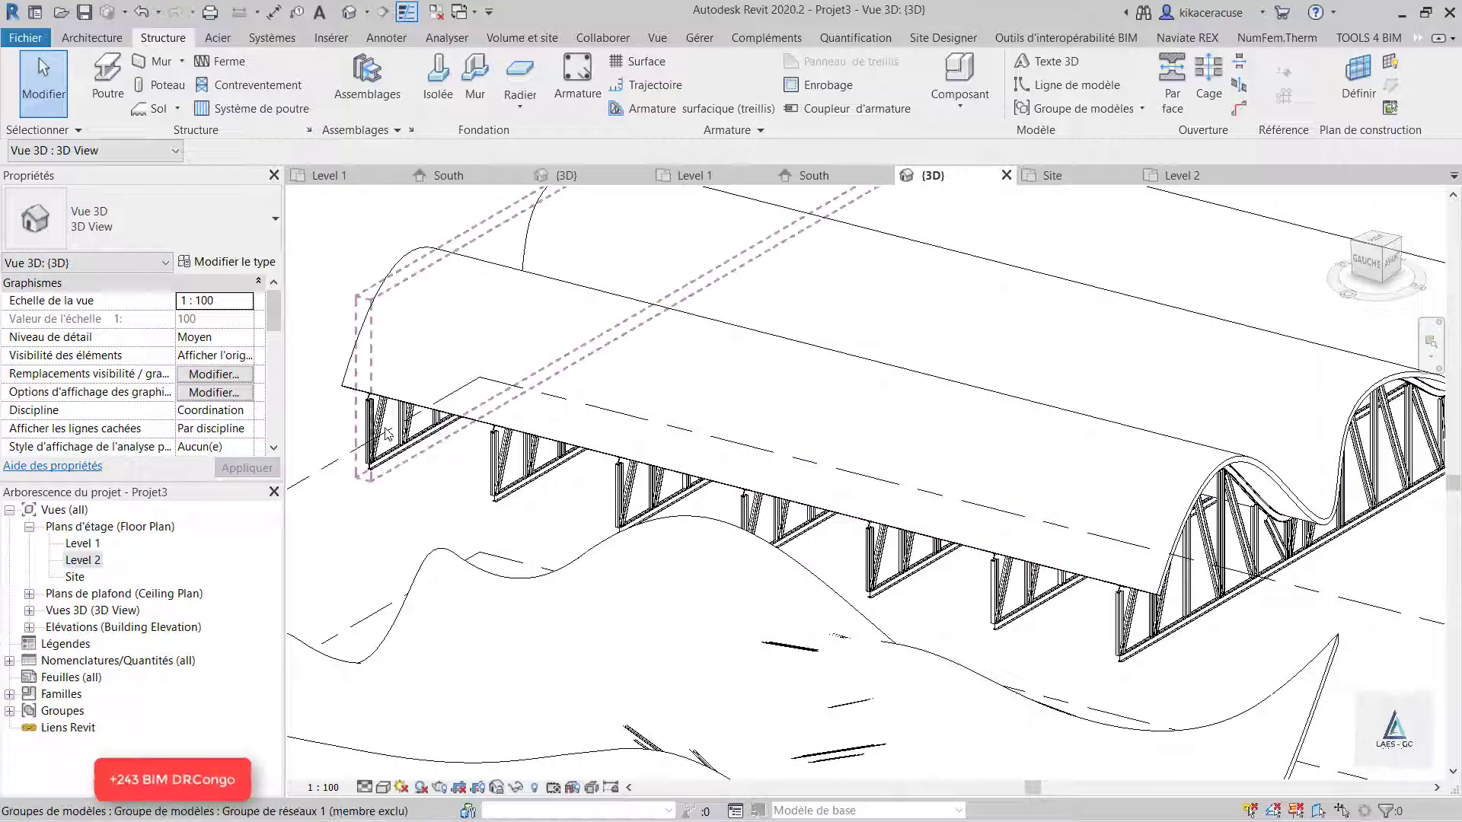
scroll(387, 433, "down", 2)
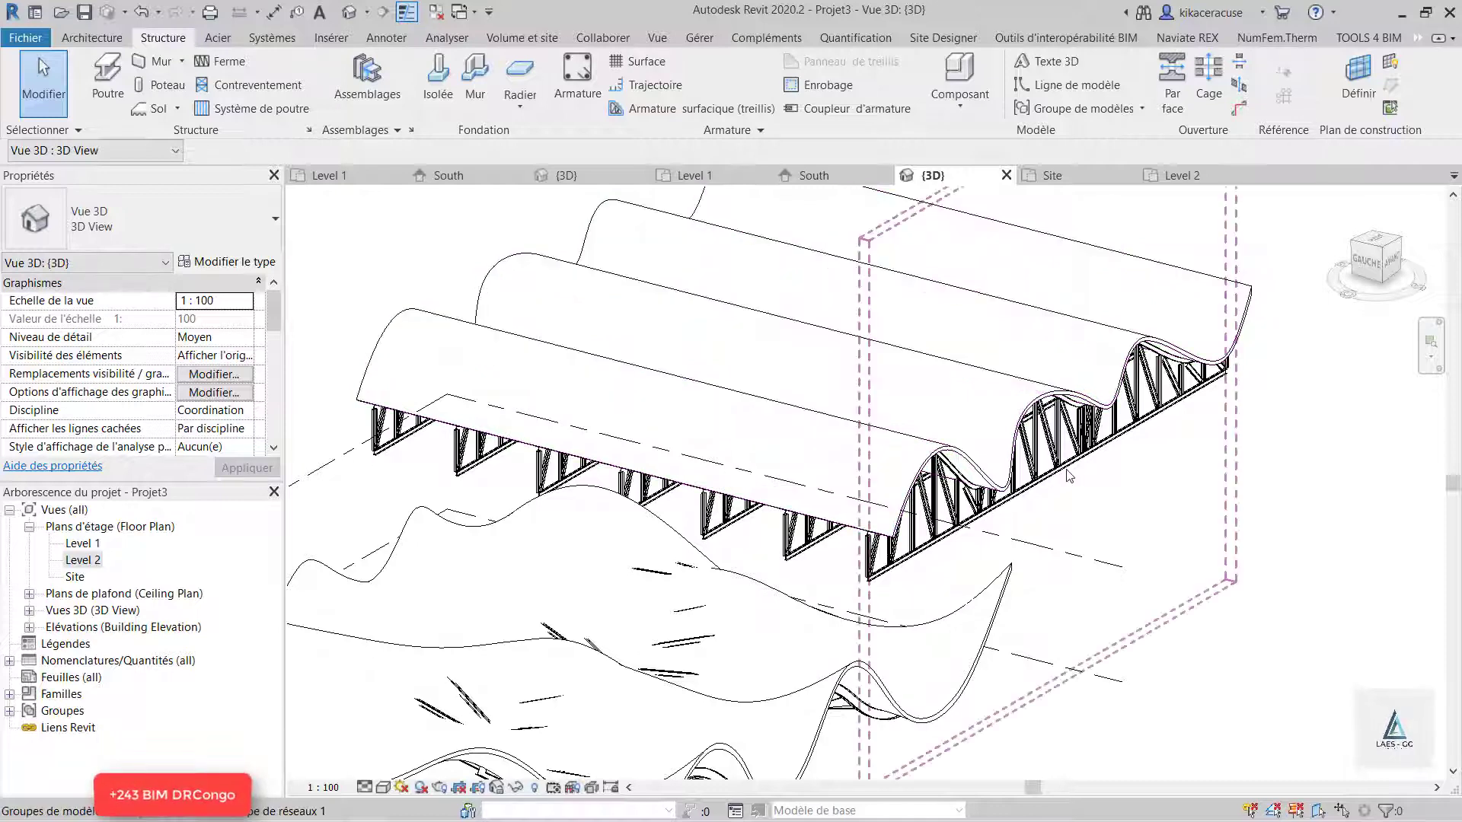
left_click(652, 510)
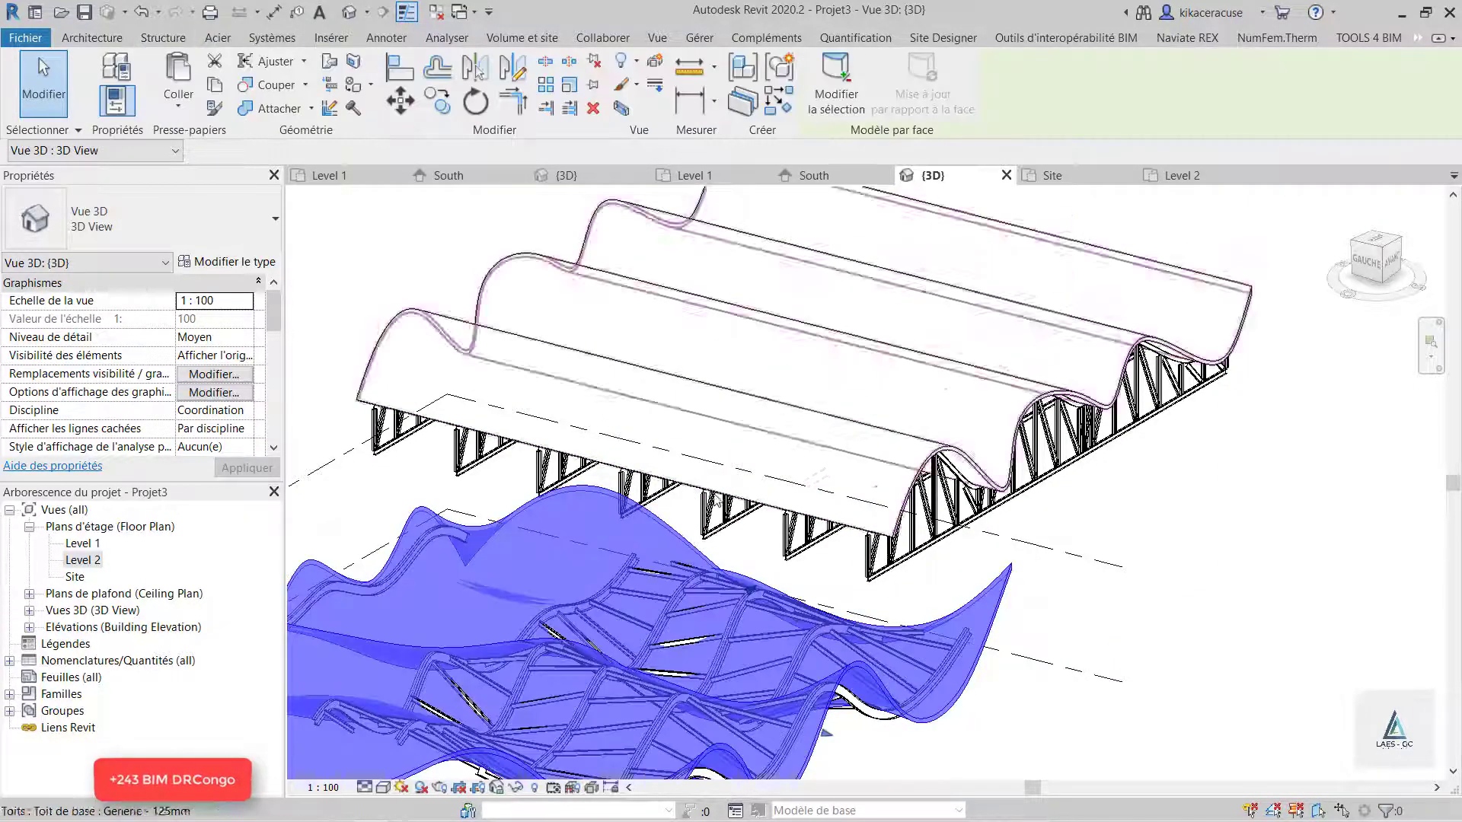
left_click(1232, 547)
middle_click_drag(1120, 562, 695, 516, "shift")
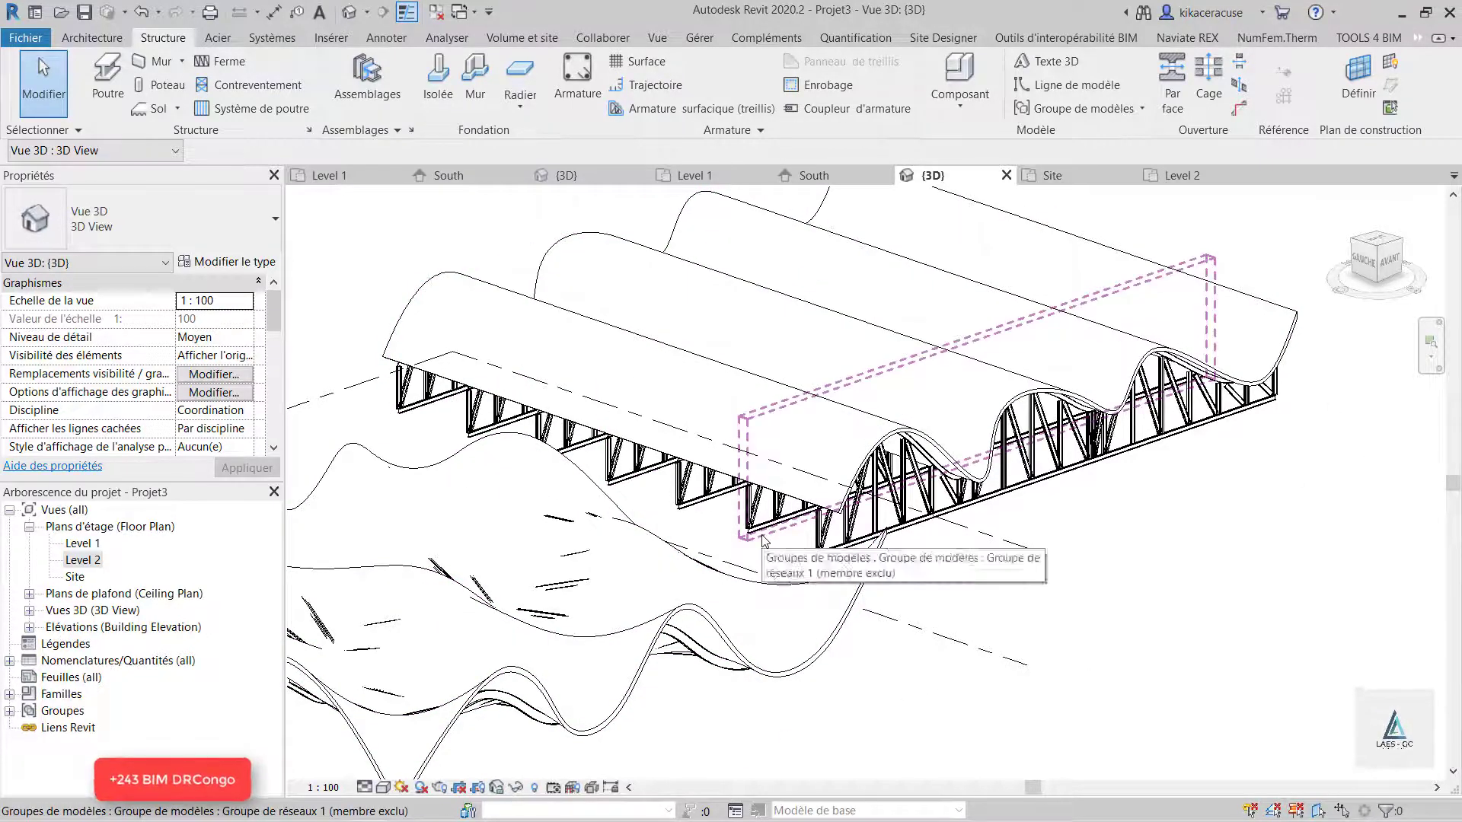
left_click(383, 787)
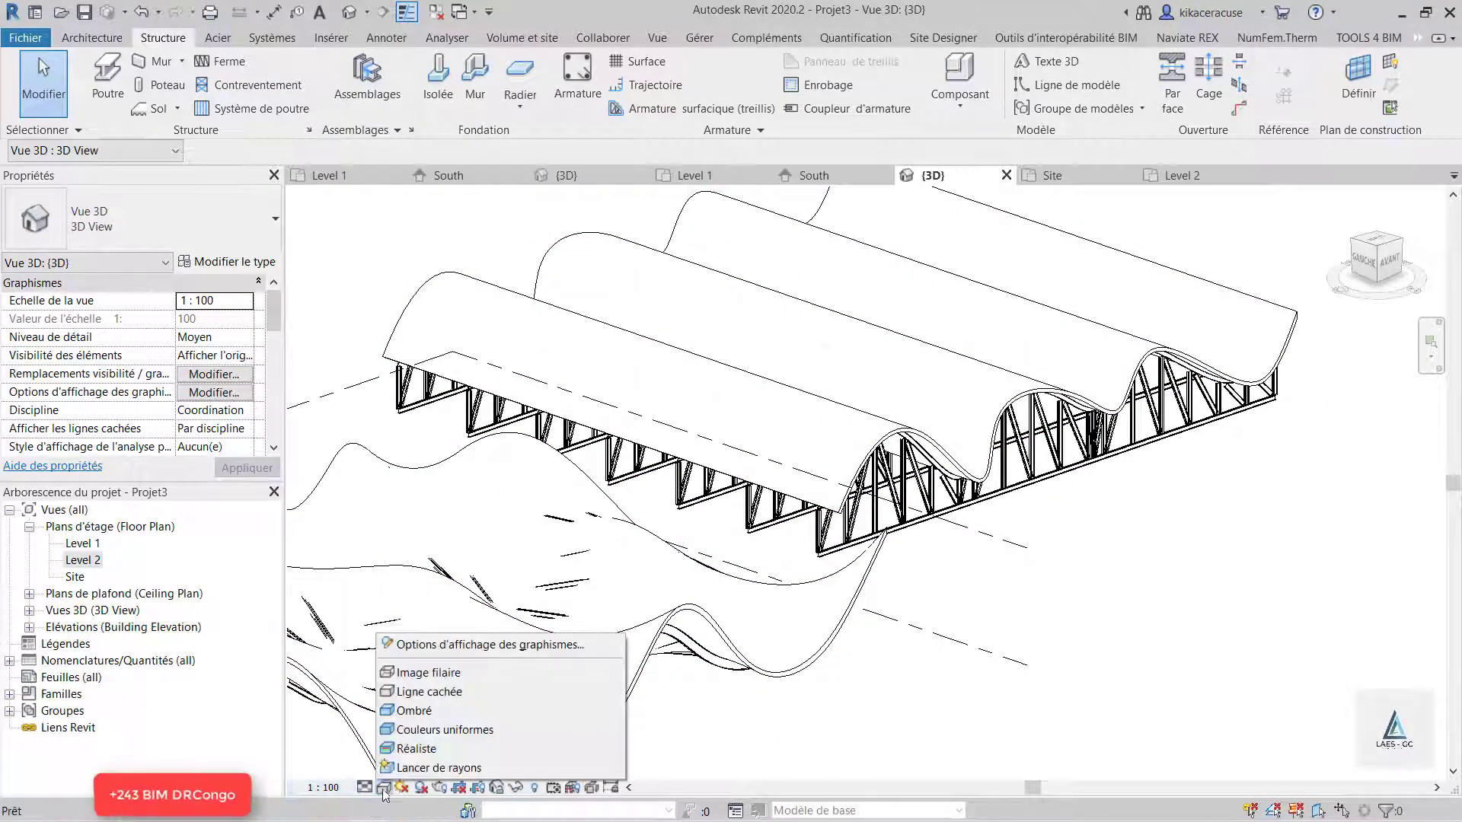
left_click(441, 716)
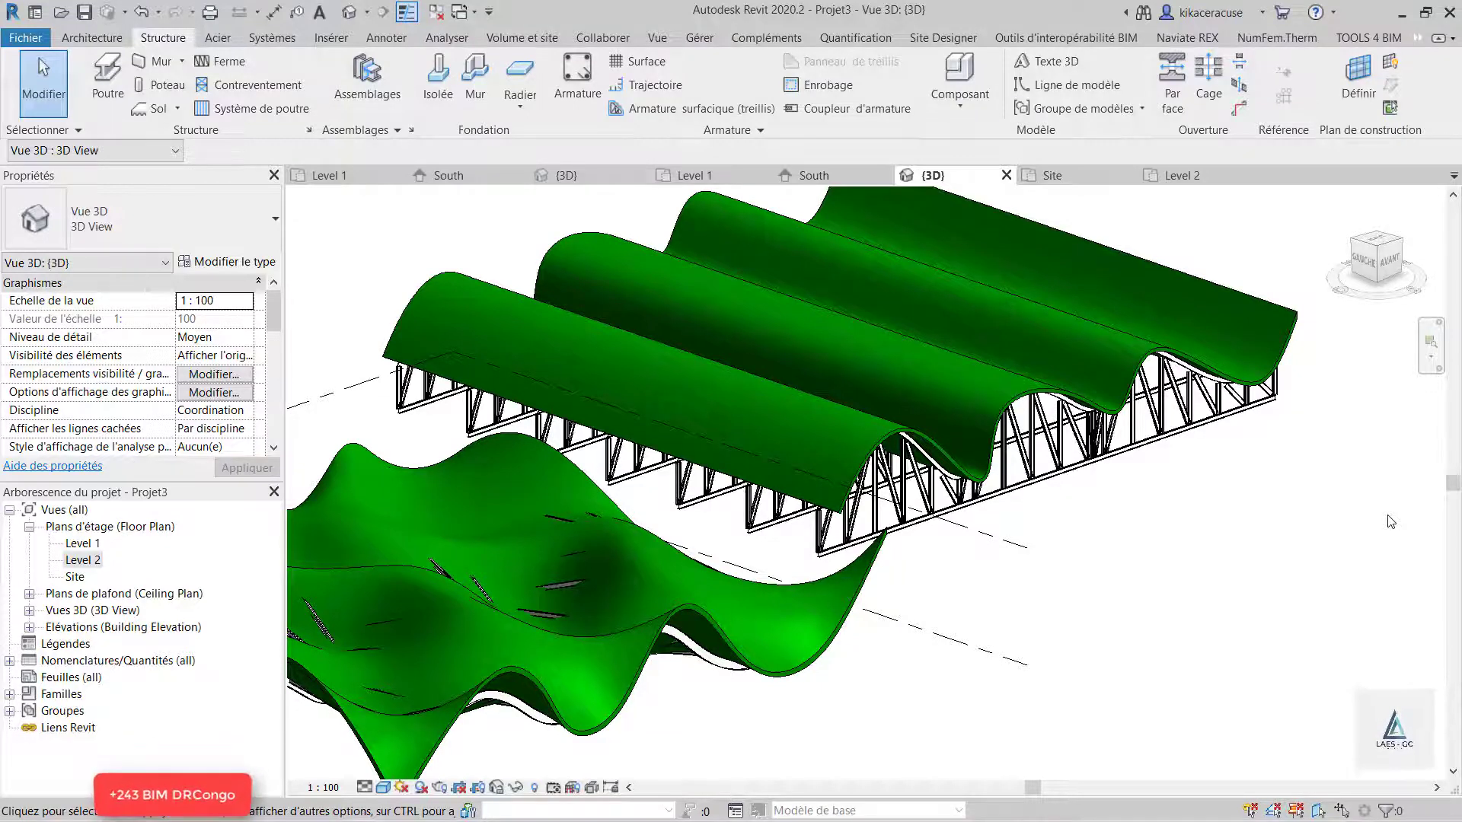
- Examine how the end truss's upper chord and web members meet the underside of the wavy roof in the 3D view
scroll(1181, 291, "up", 4)
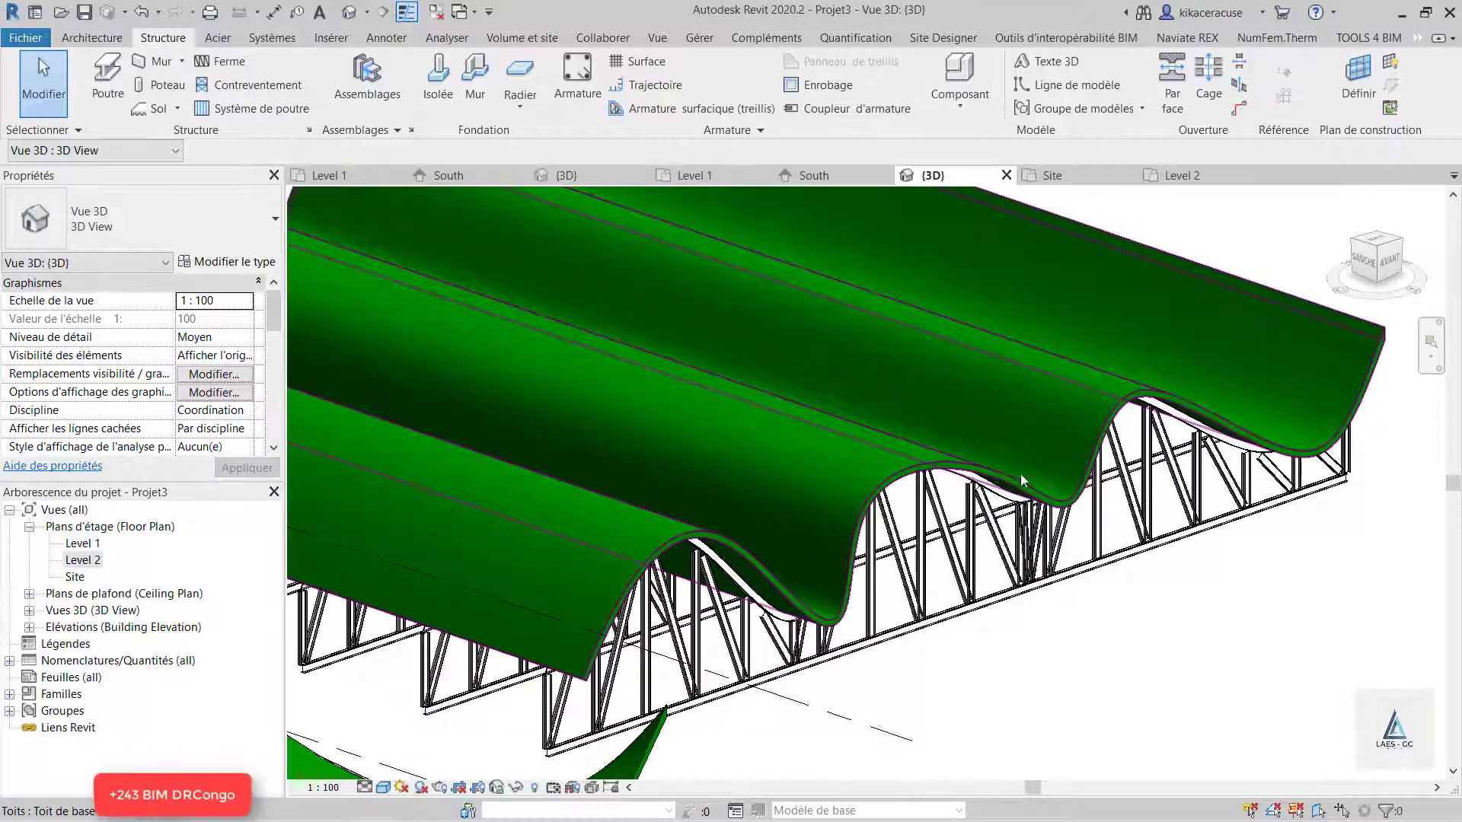
scroll(1021, 472, "up", 4)
left_click(994, 477)
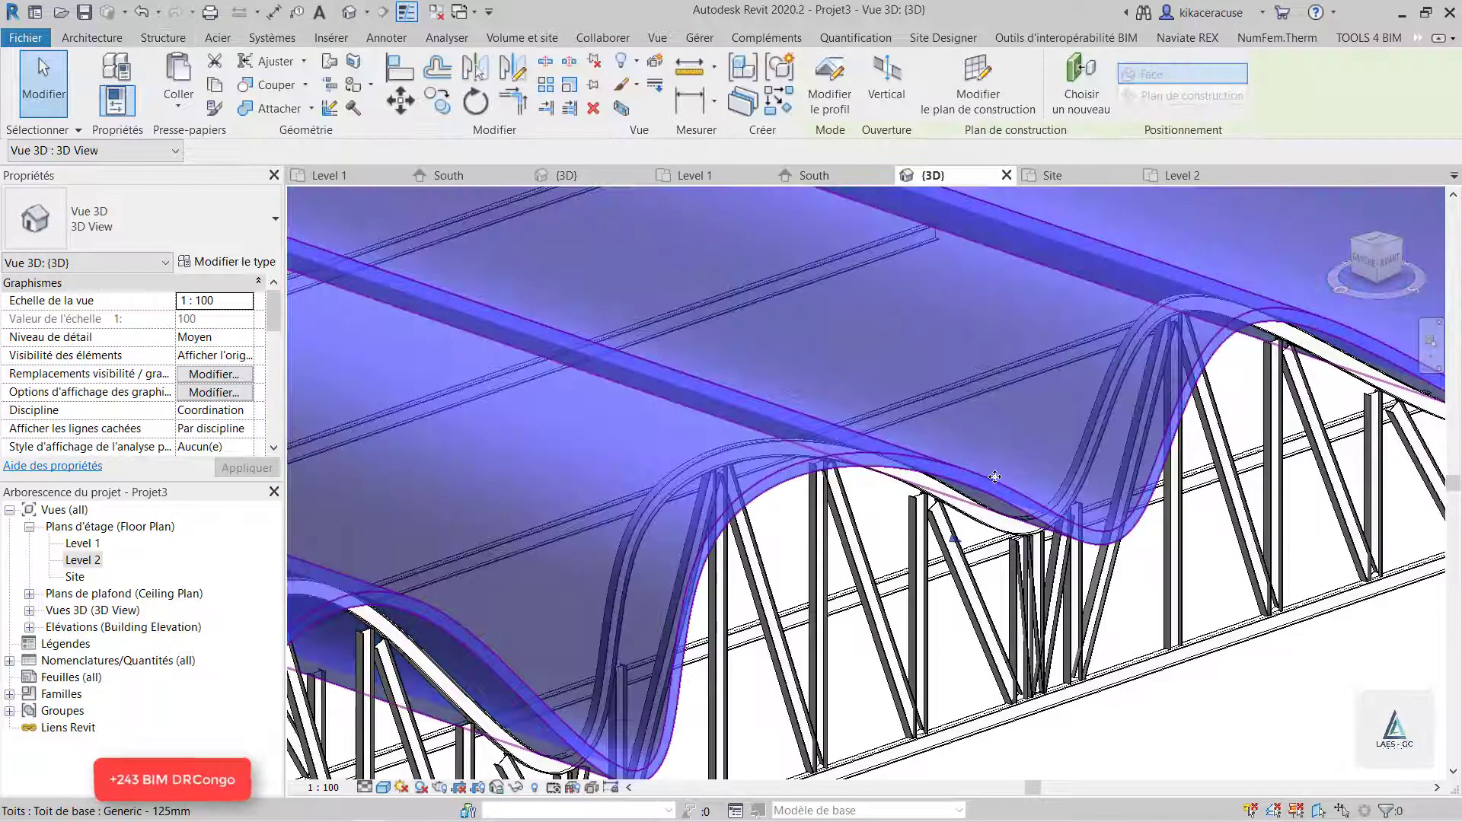
left_click(1289, 694)
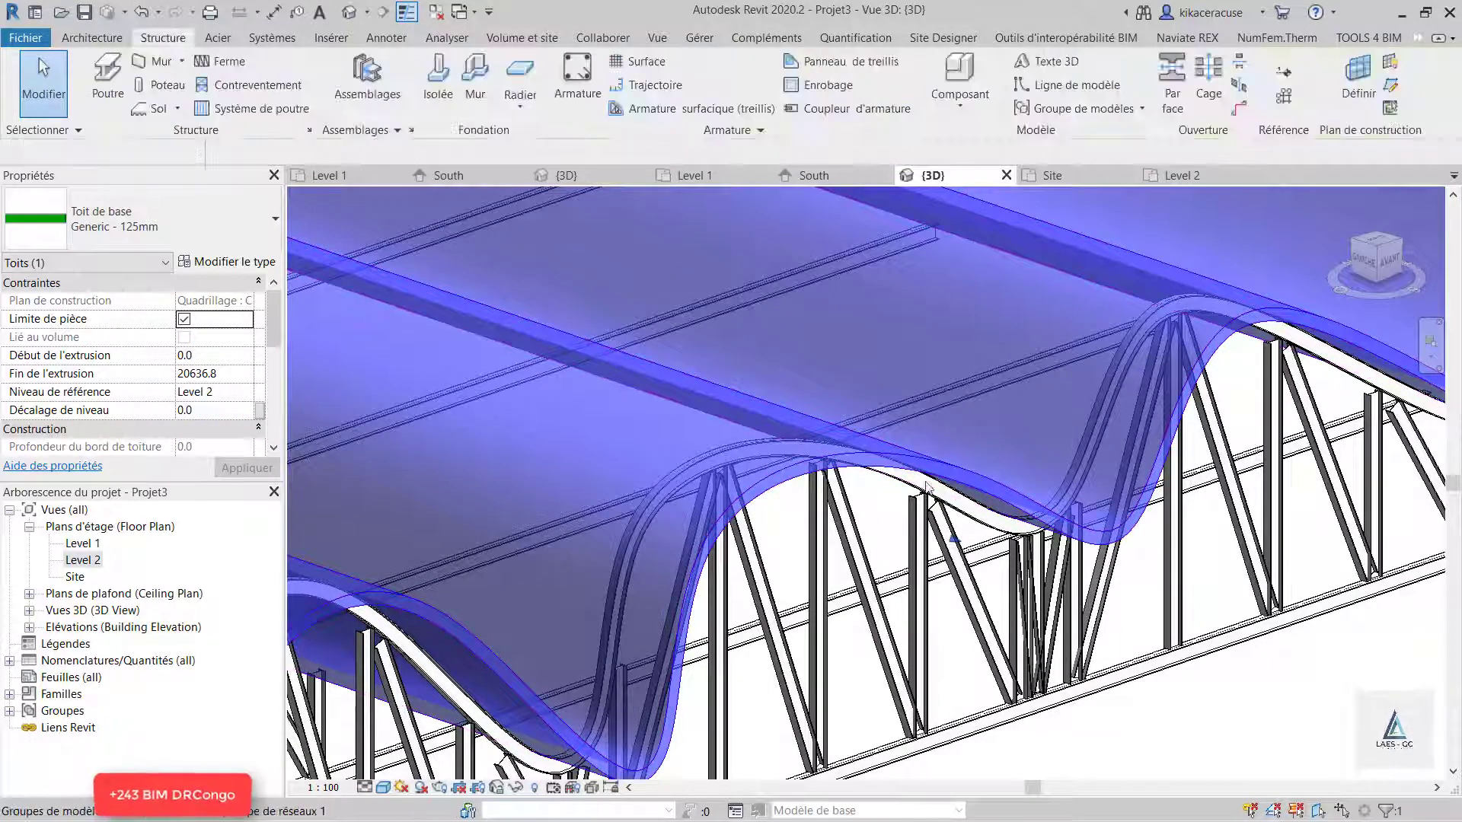
scroll(940, 493, "up", 3)
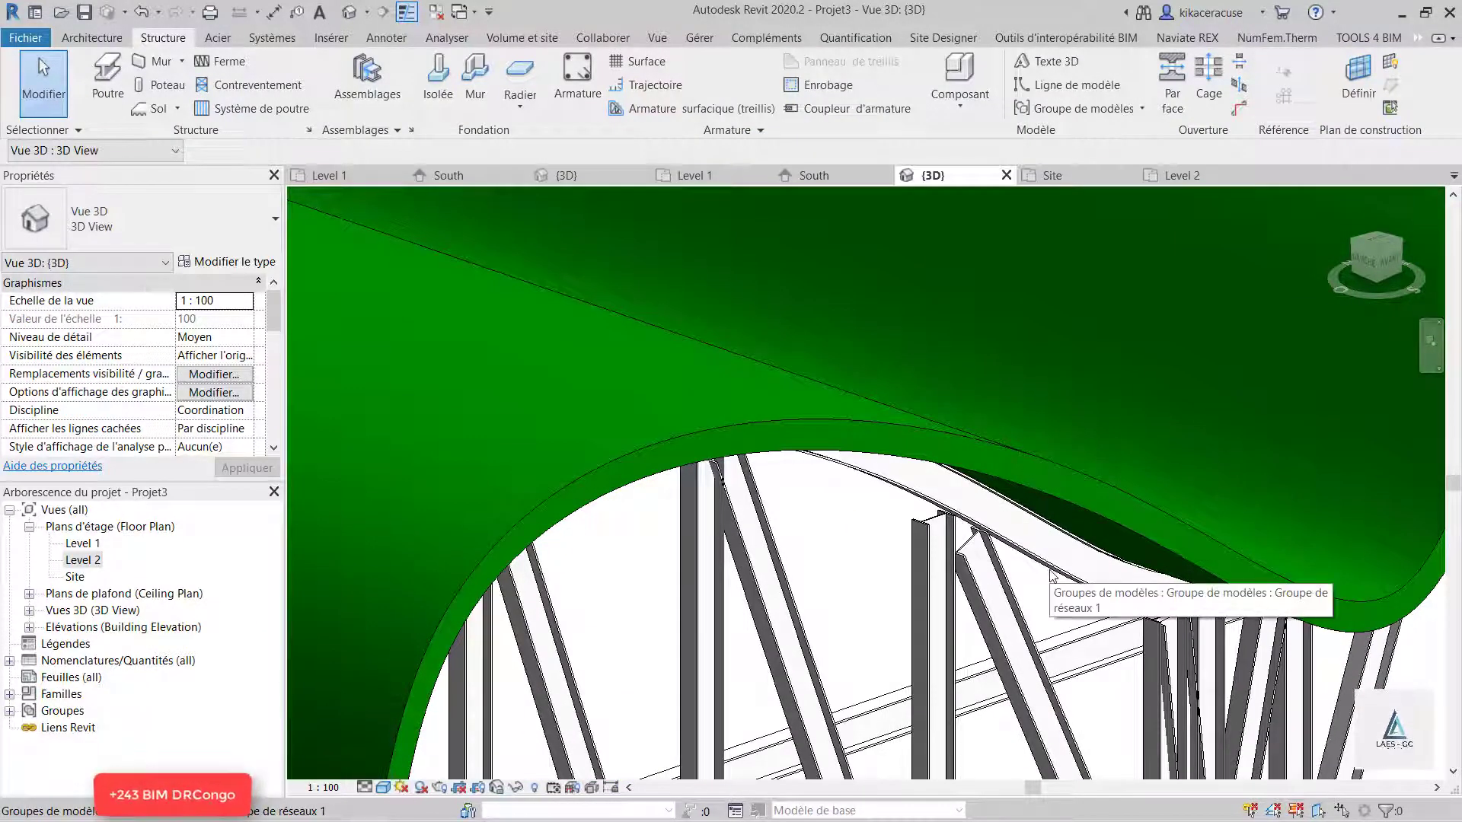
scroll(960, 433, "down", 4)
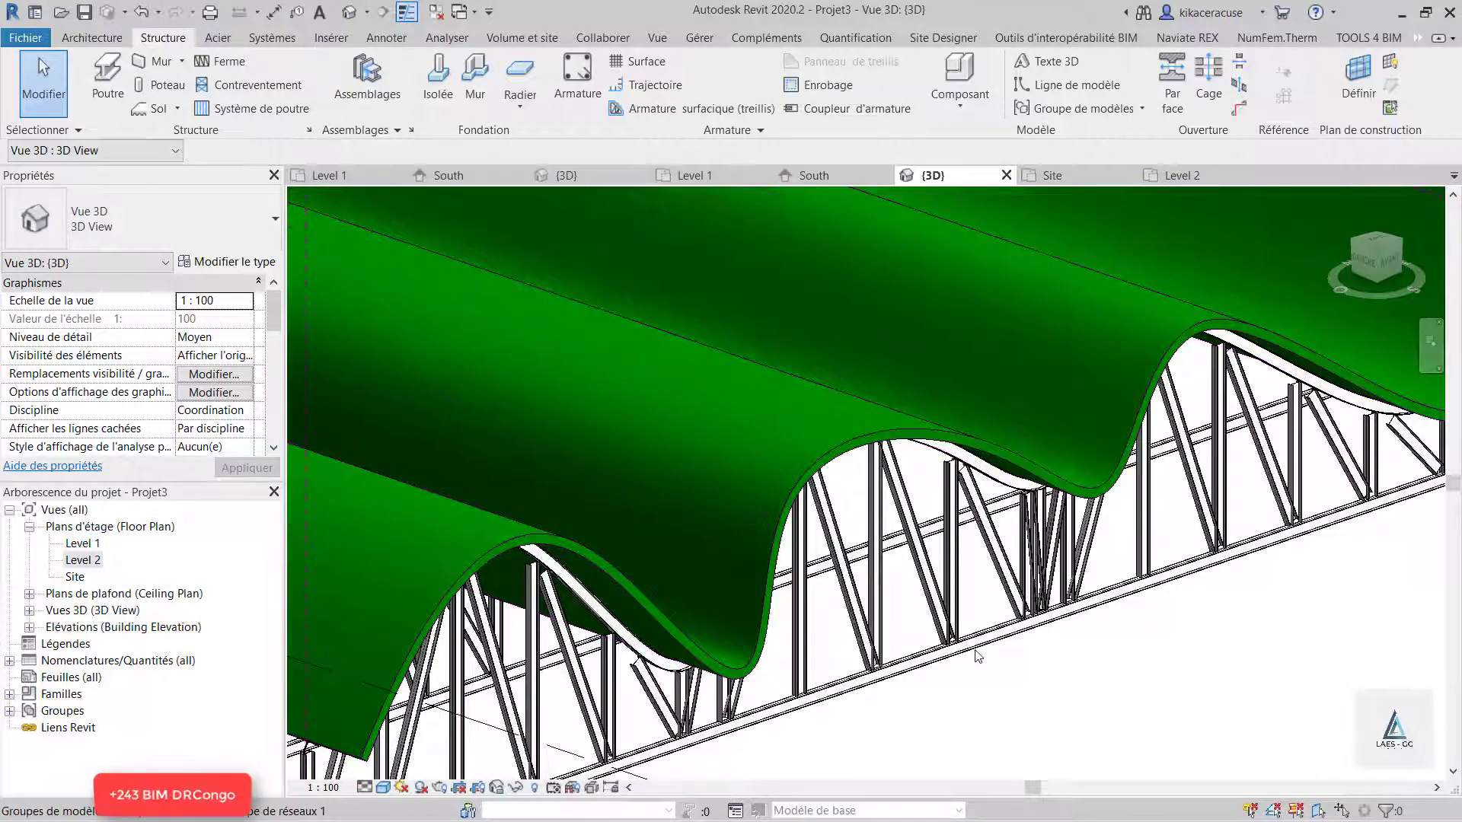
scroll(963, 460, "down", 2)
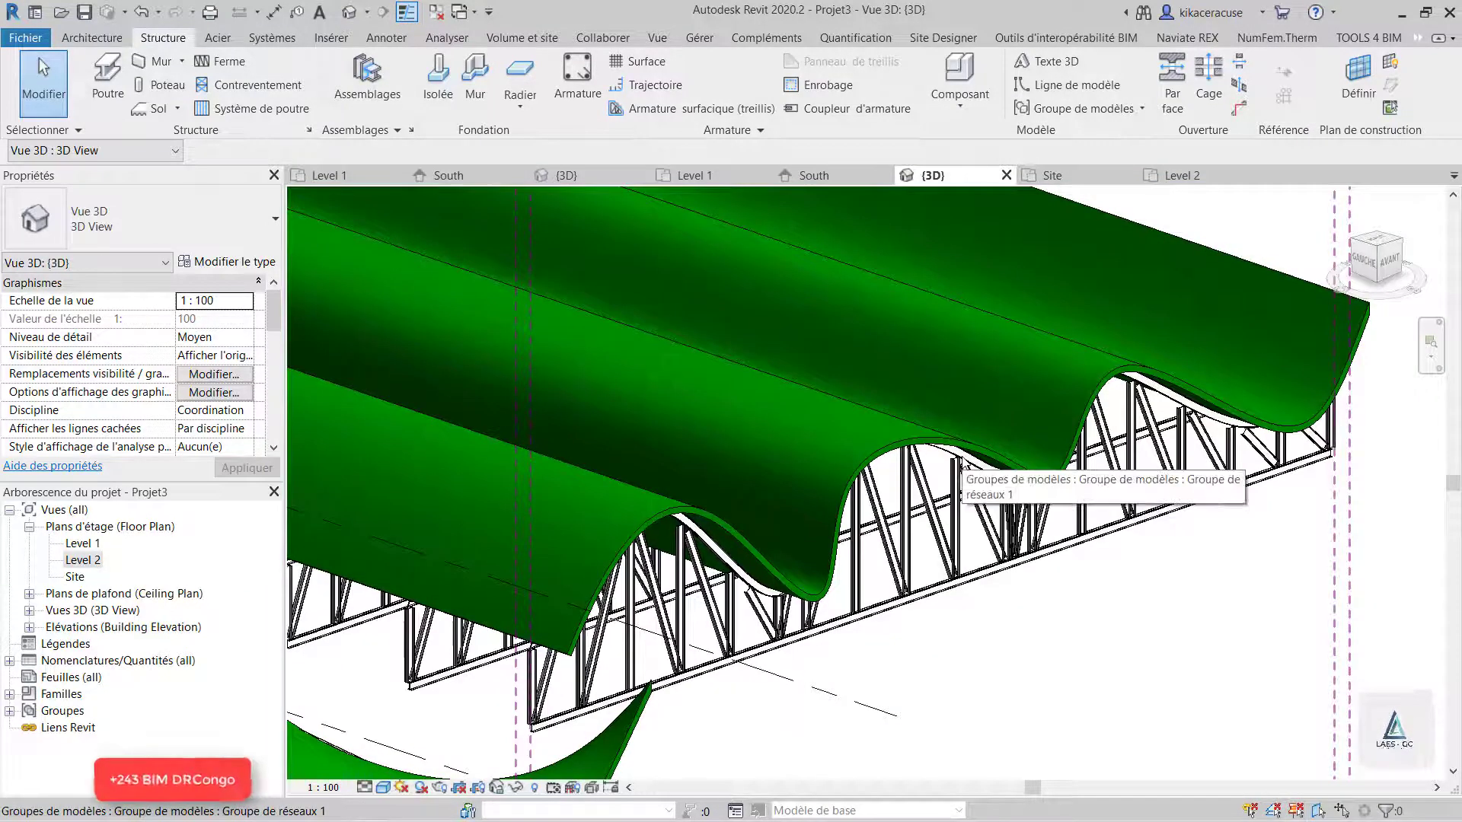
scroll(961, 461, "up", 4)
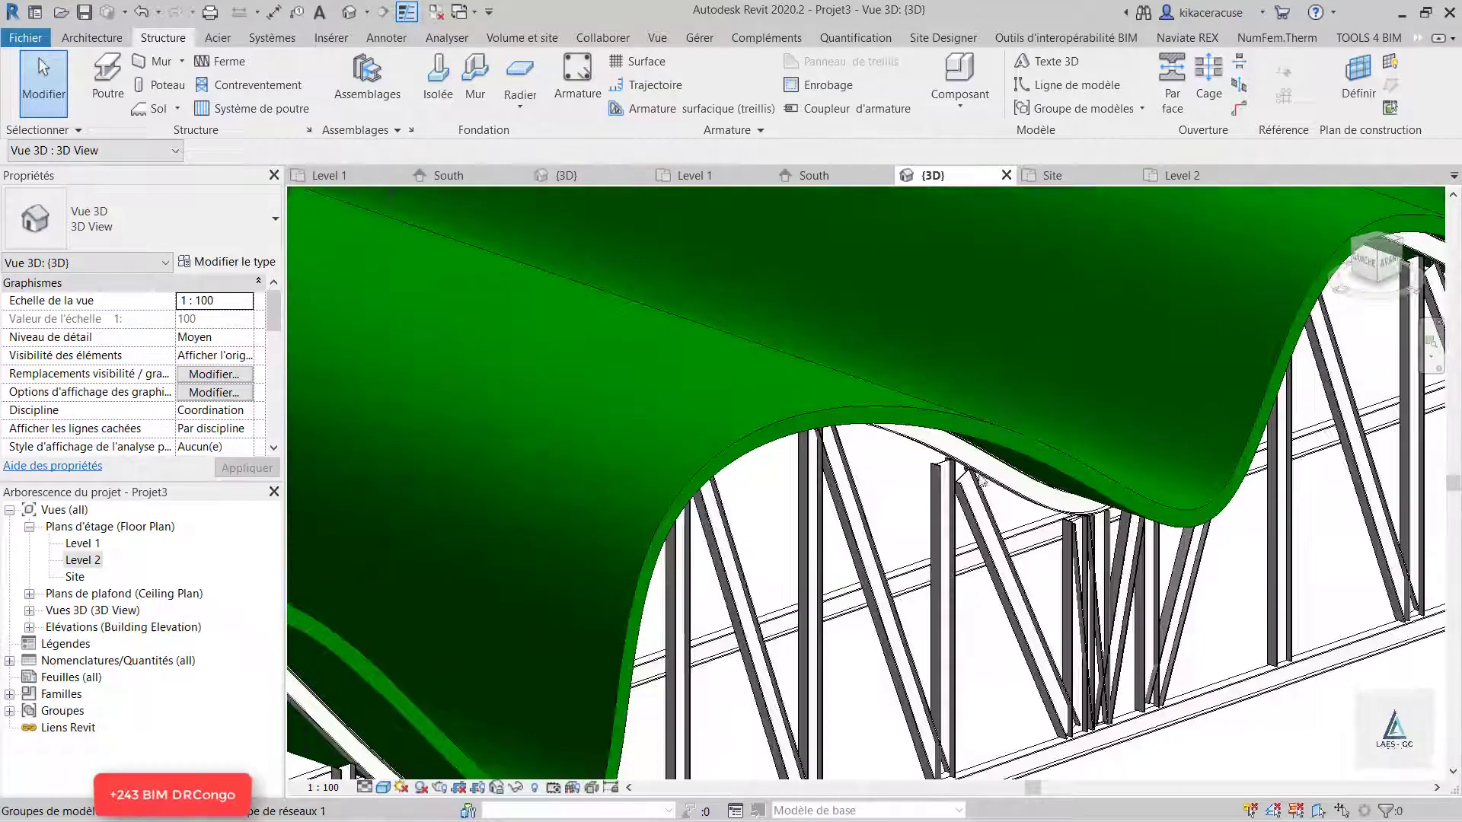
left_click(988, 484)
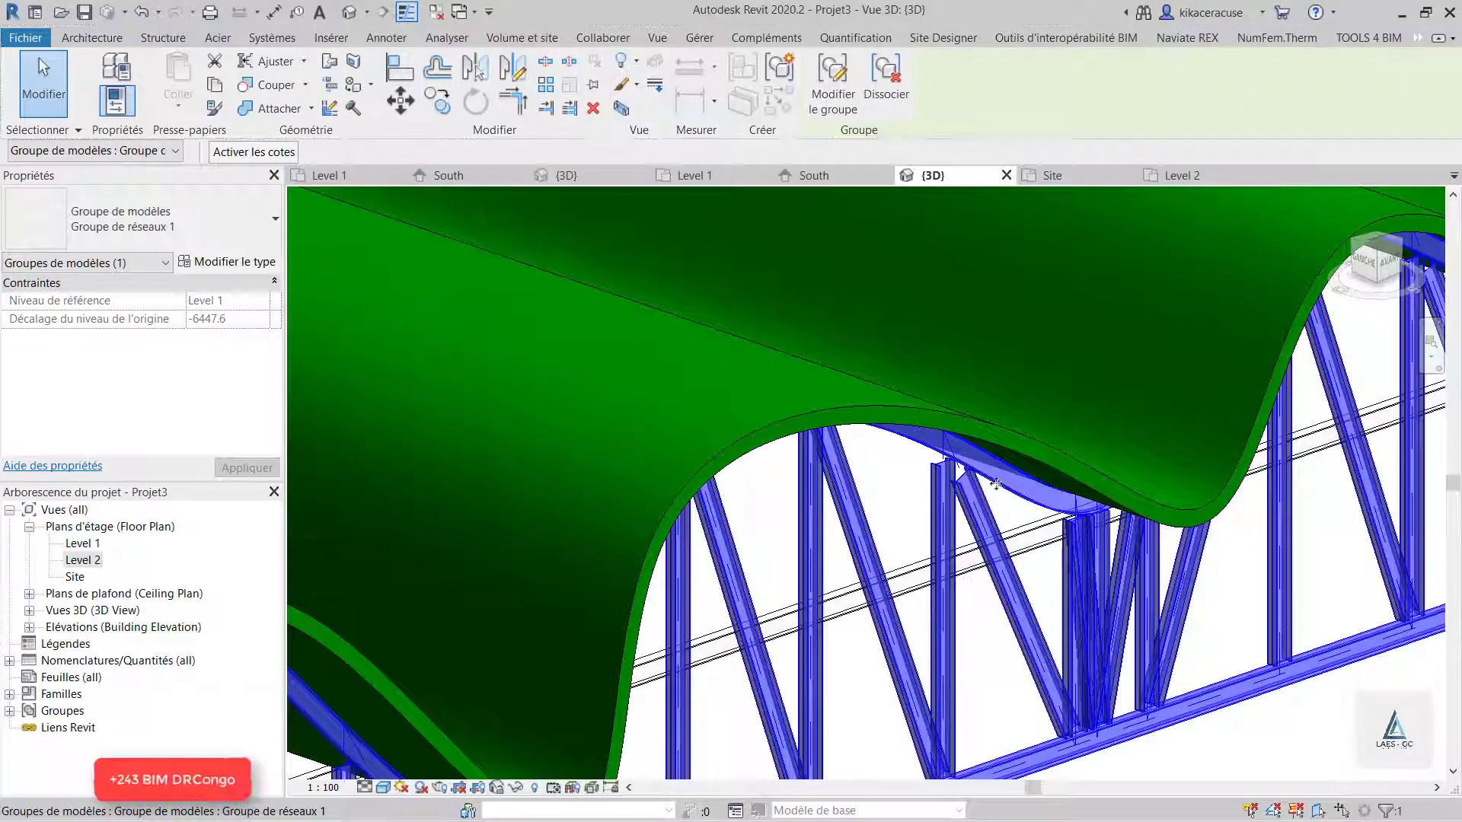
scroll(1020, 401, "down", 3)
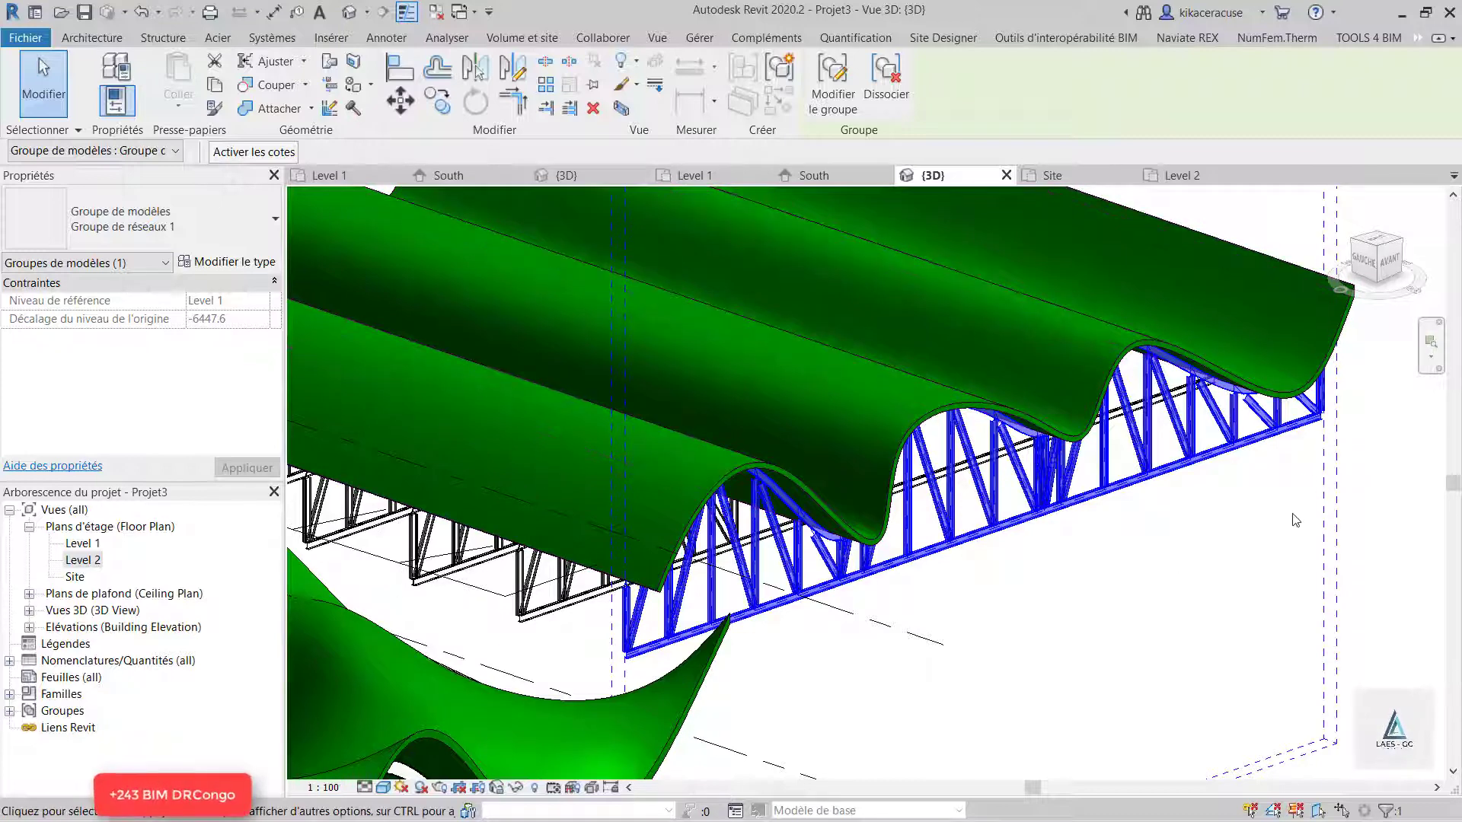
left_click(1157, 629)
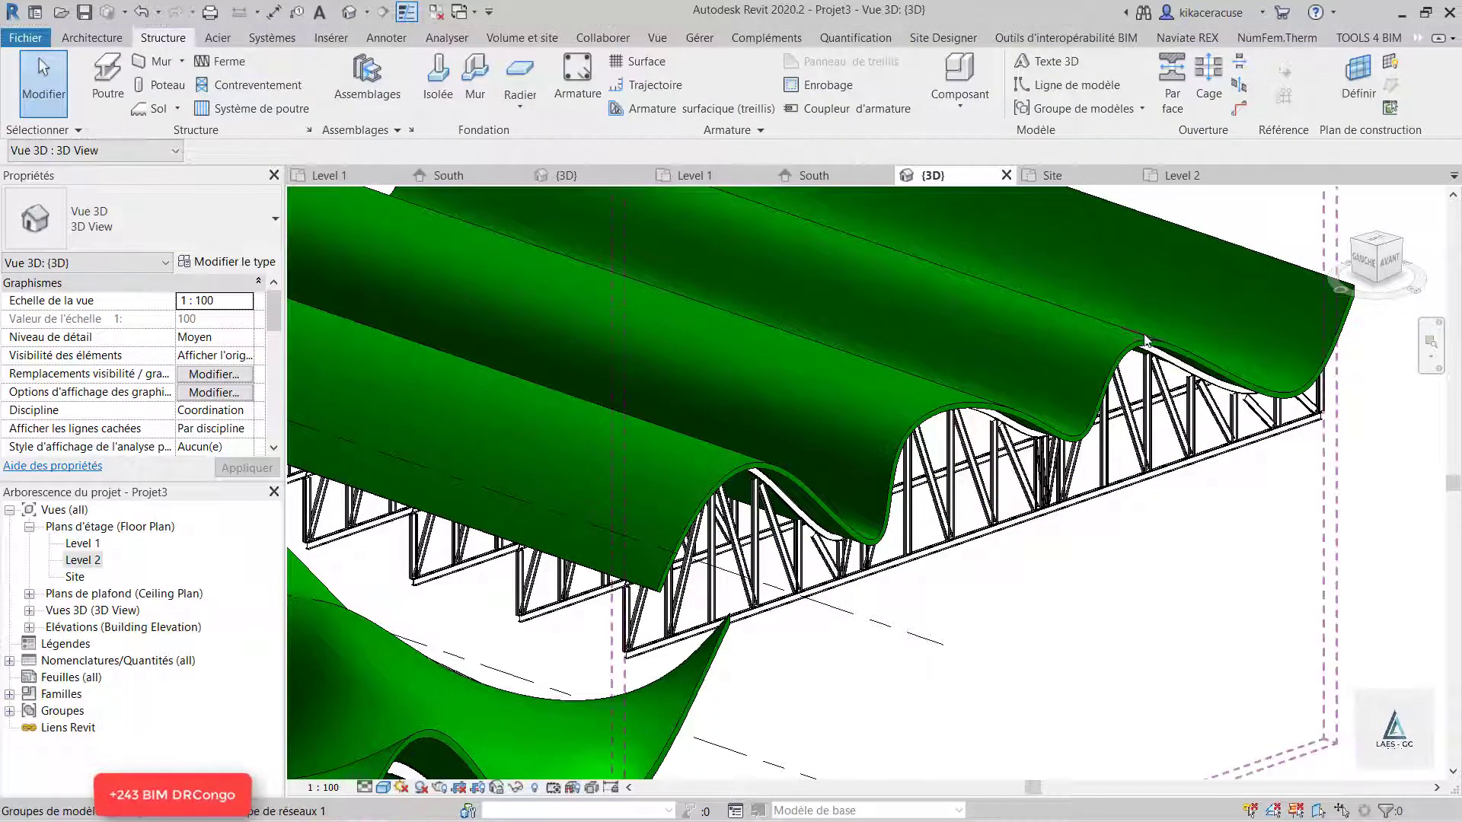
scroll(1147, 334, "down", 3)
scroll(1146, 335, "up", 2)
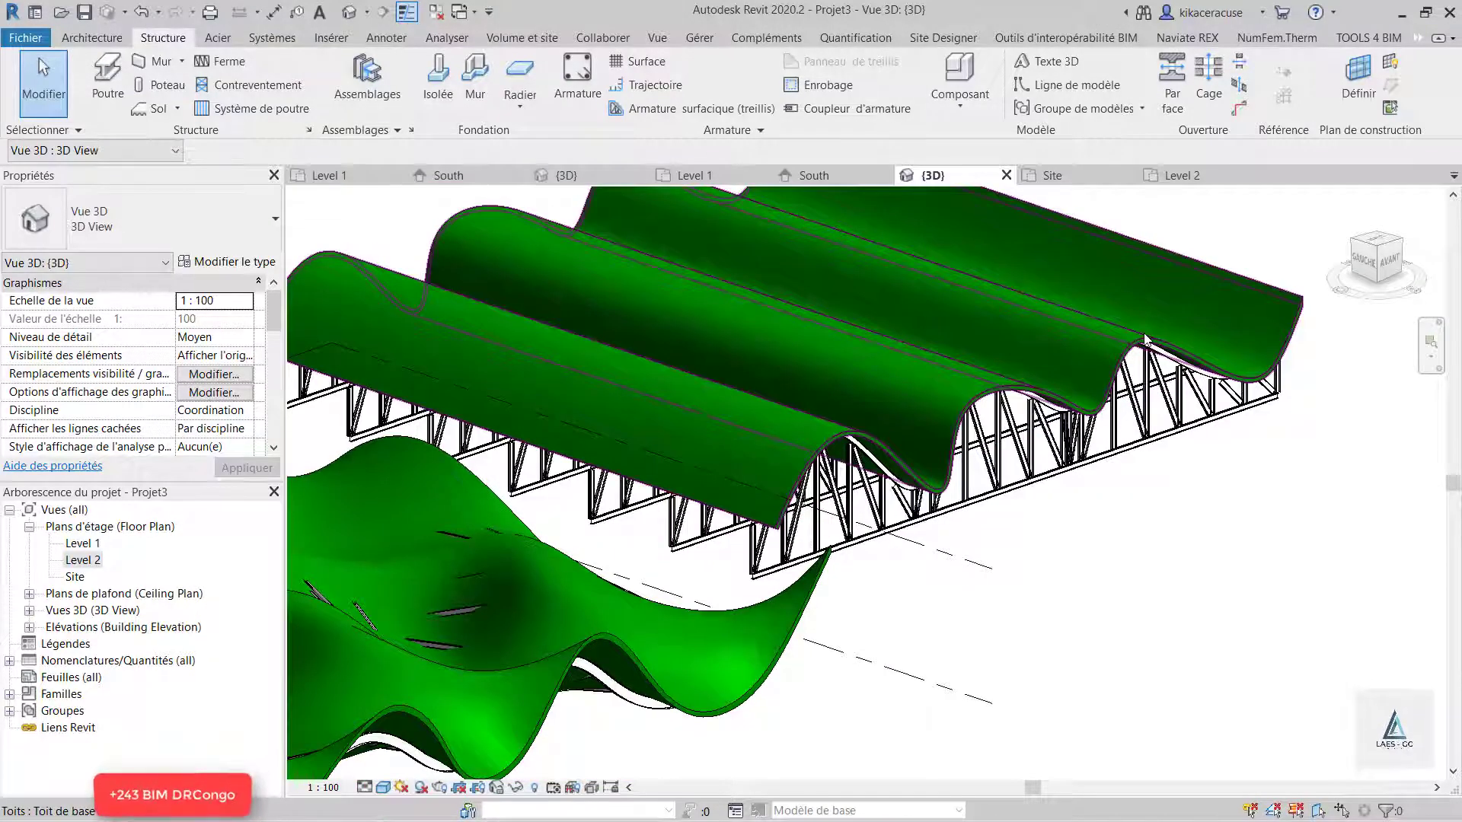
scroll(1147, 295, "up", 3)
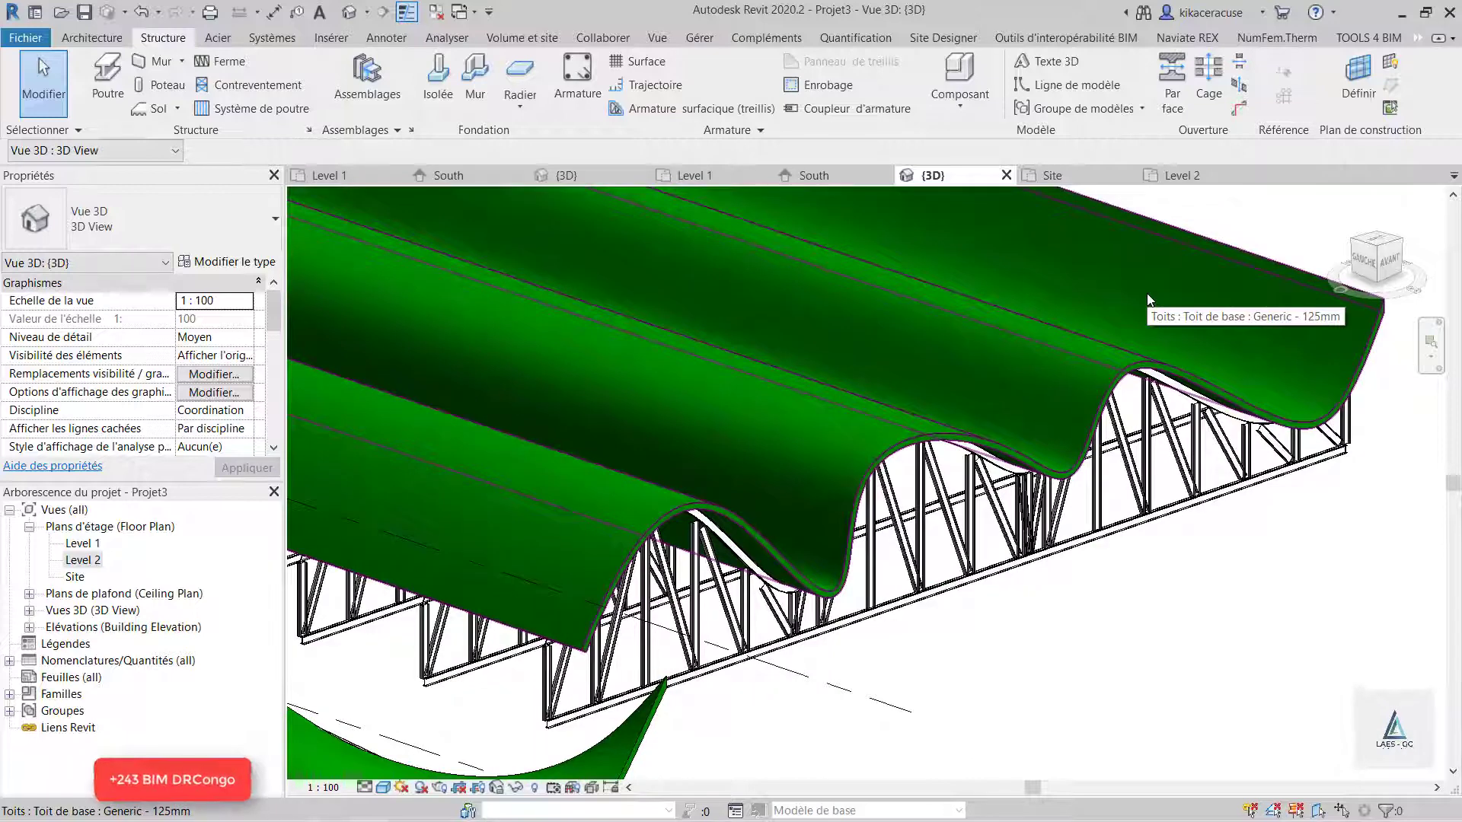